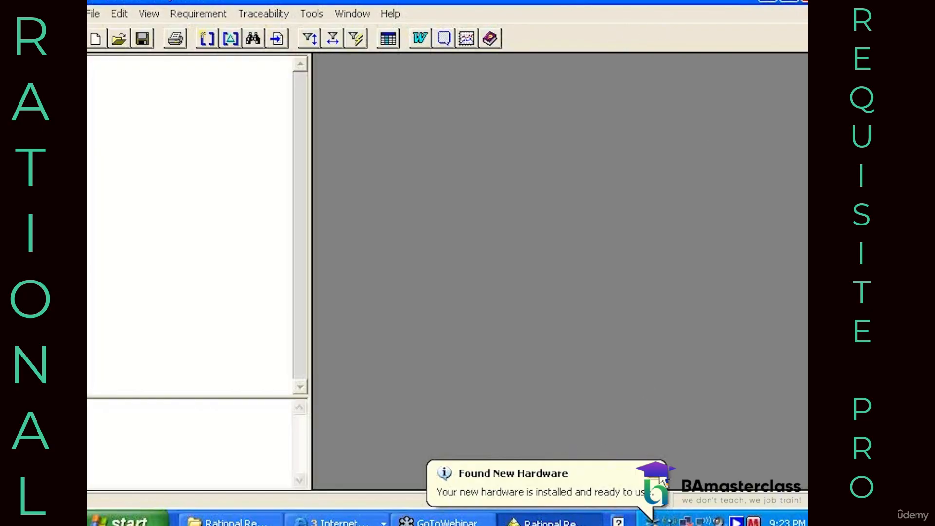
# Create a new project in Rational RequisitePro and log on to it with the username Unknown
pyautogui.click(563, 524)
pyautogui.click(563, 522)
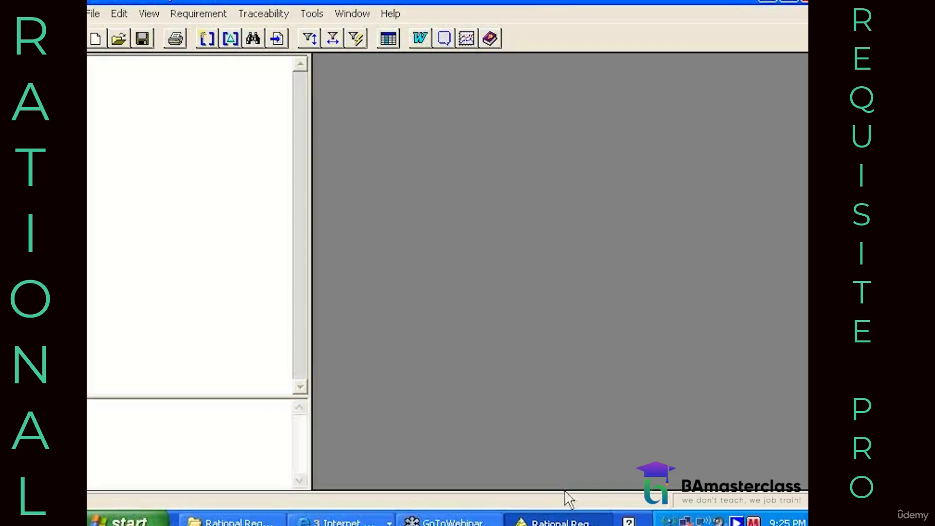
pyautogui.click(96, 15)
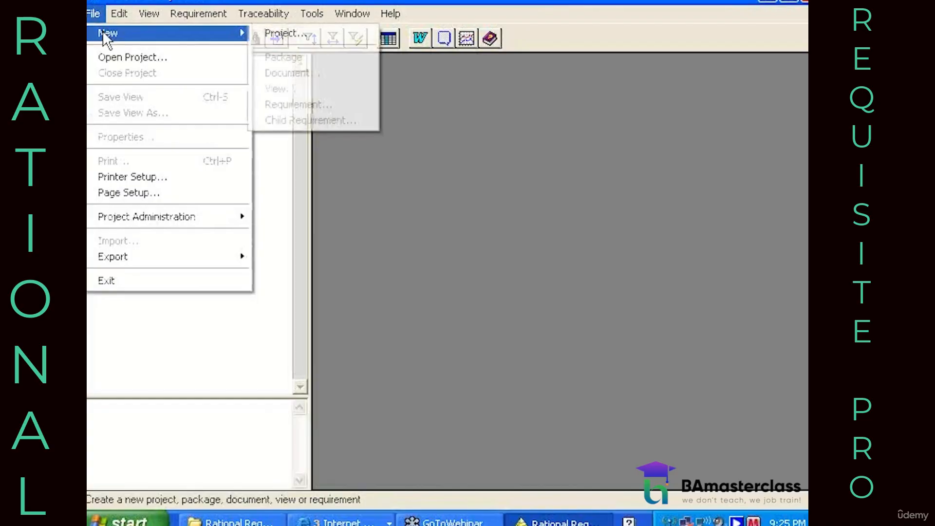
pyautogui.moveTo(297, 19)
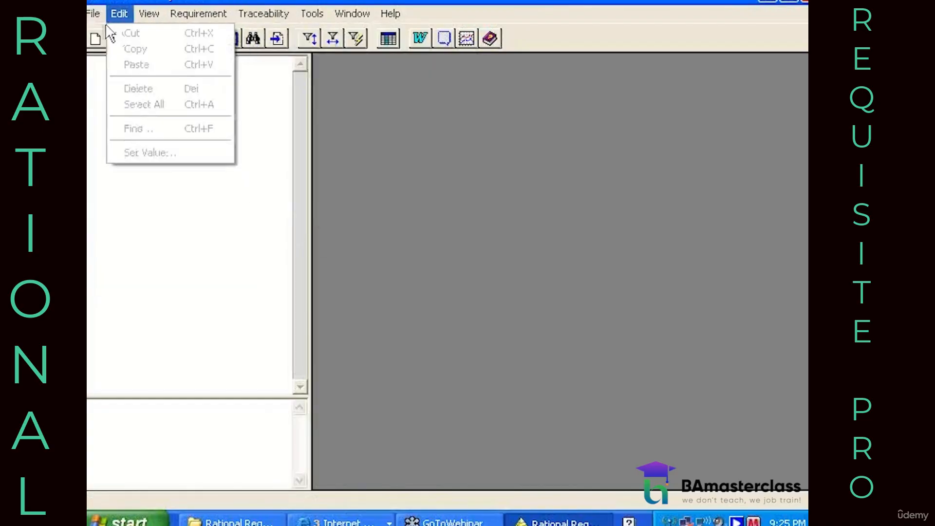
pyautogui.moveTo(94, 13)
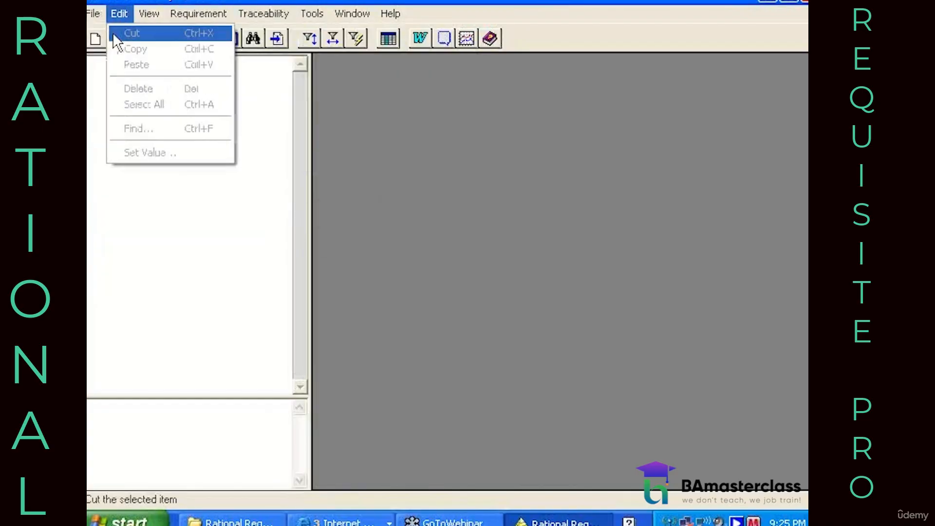
pyautogui.moveTo(215, 34)
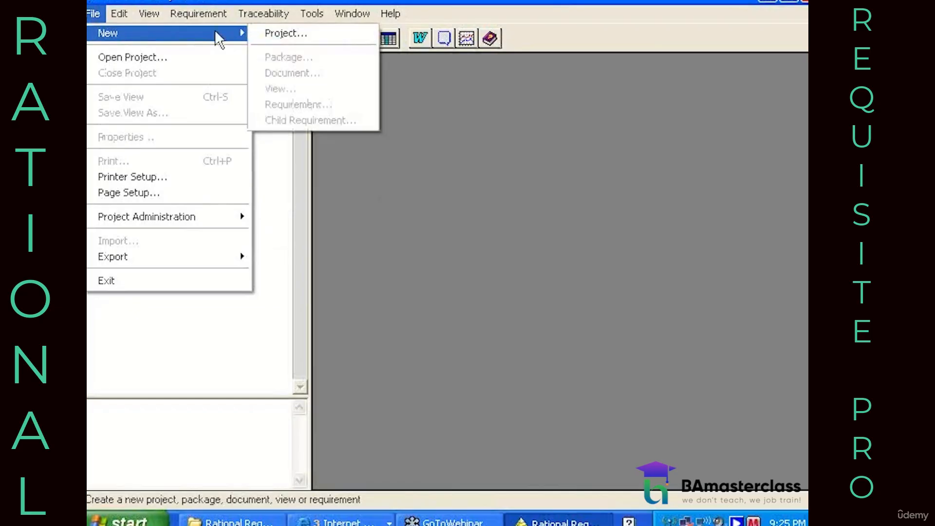
pyautogui.click(264, 33)
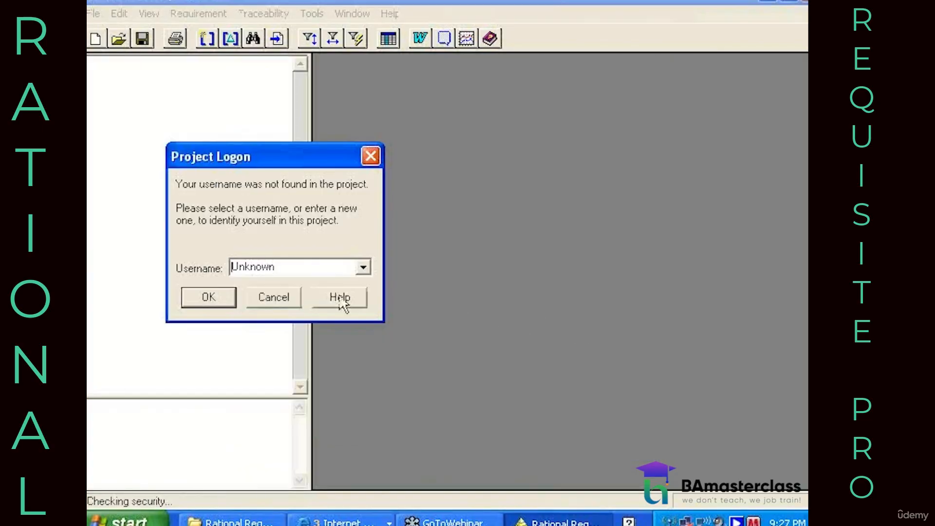
pyautogui.click(209, 298)
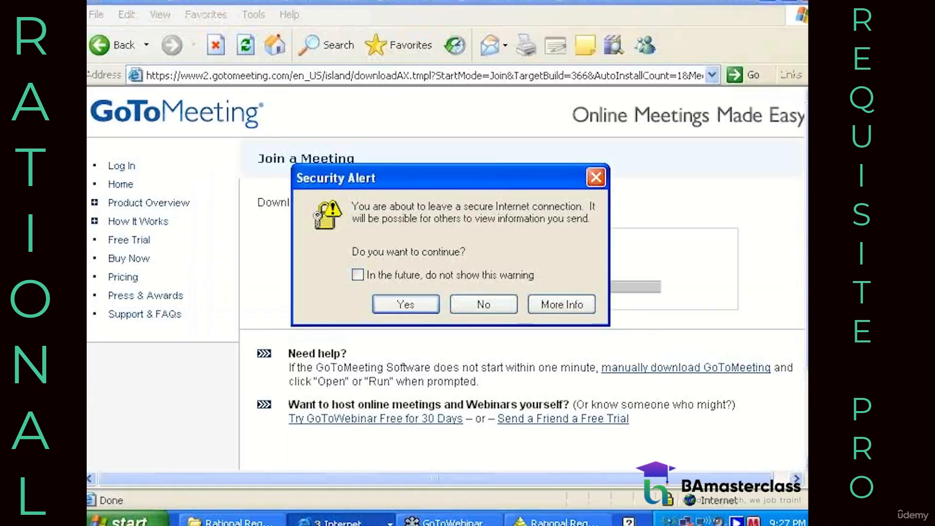
# Accept the browser's security alert, close the Exploring Rational RequisitePro help page, and return to the Online Banking project in RequisitePro
pyautogui.click(397, 306)
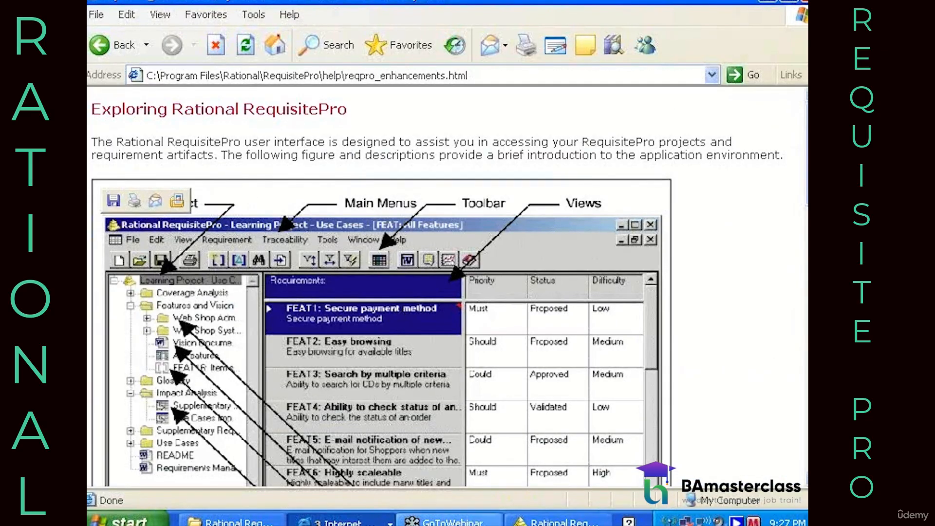
pyautogui.hotkey('alt', 'Tab')
pyautogui.click(338, 522)
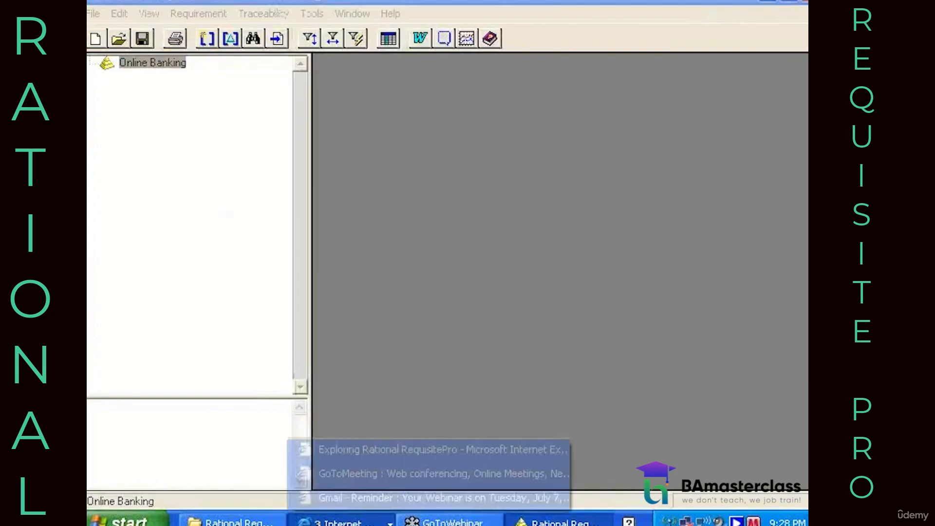
pyautogui.click(352, 455)
pyautogui.click(789, 2)
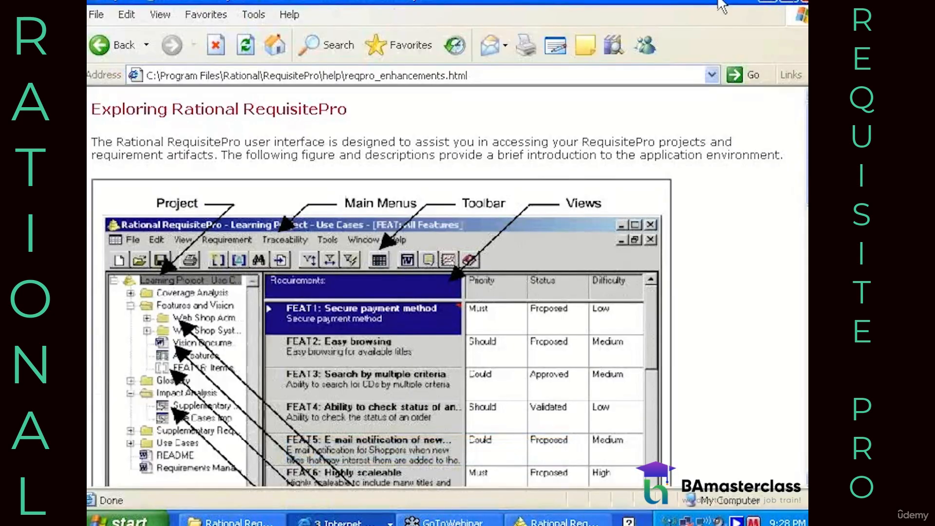
pyautogui.click(723, 106)
pyautogui.click(560, 521)
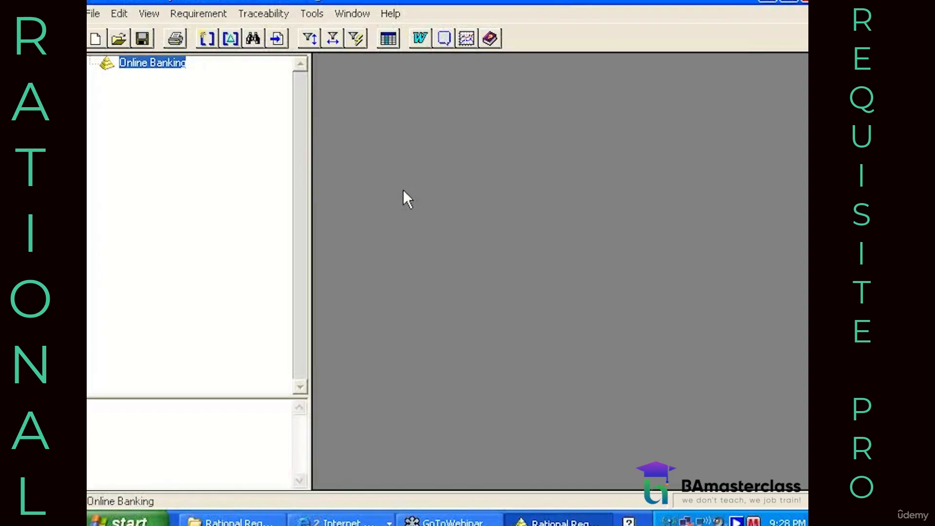
# Create a package named Business Rules directly under the Online Banking project
pyautogui.rightClick(154, 68)
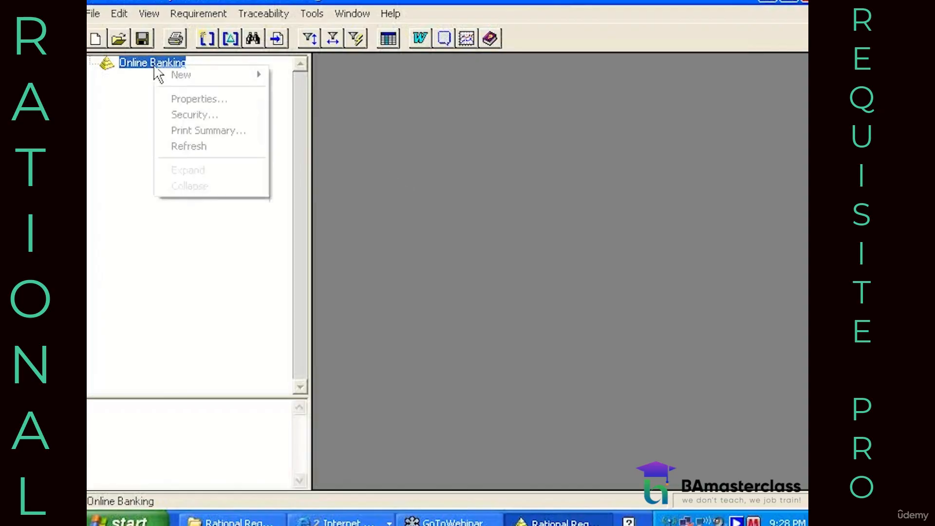
pyautogui.rightClick(154, 67)
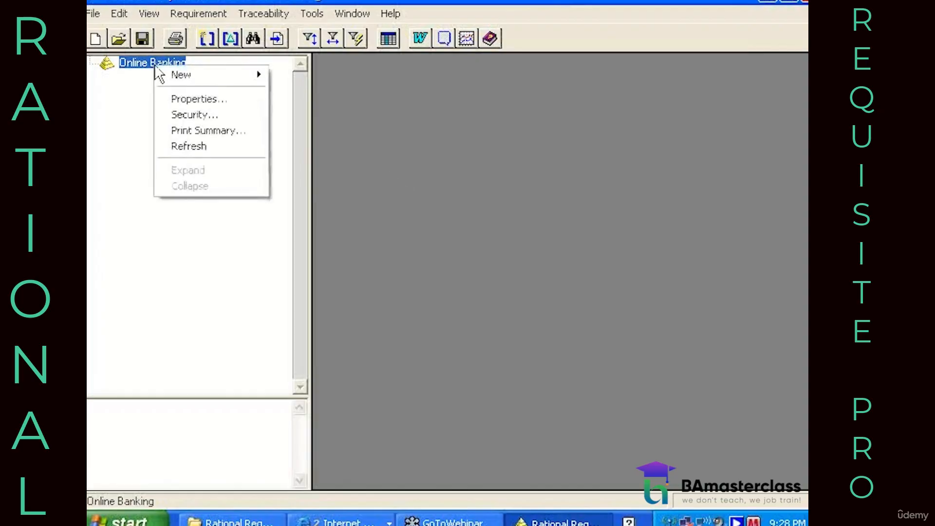
pyautogui.moveTo(175, 74)
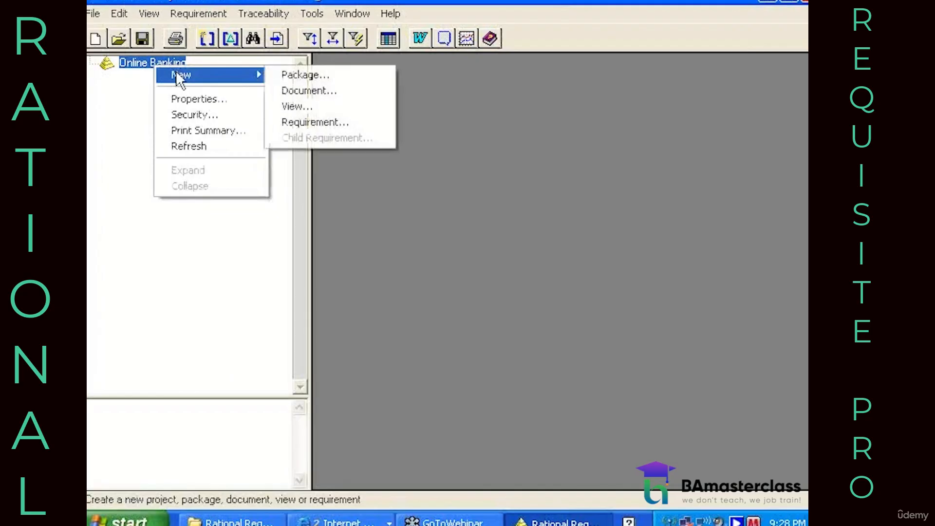
pyautogui.click(304, 75)
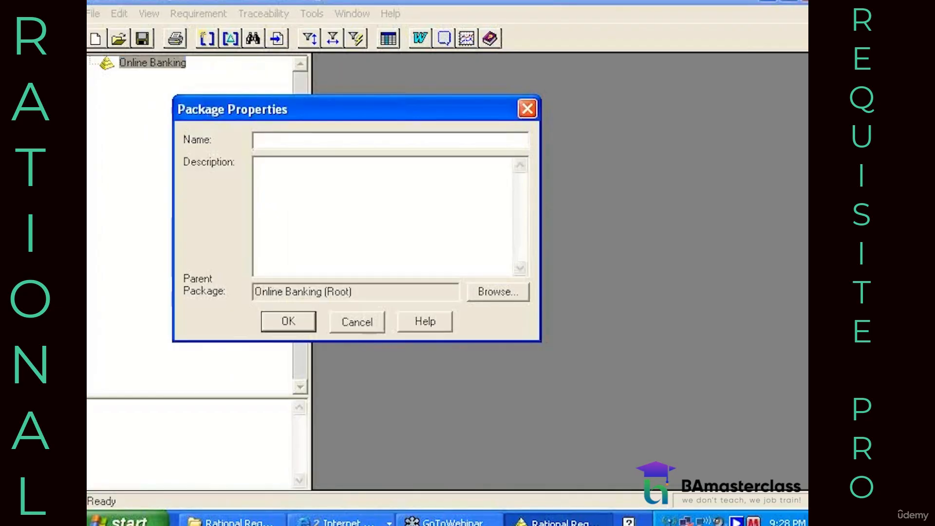
pyautogui.write('Business Rules')
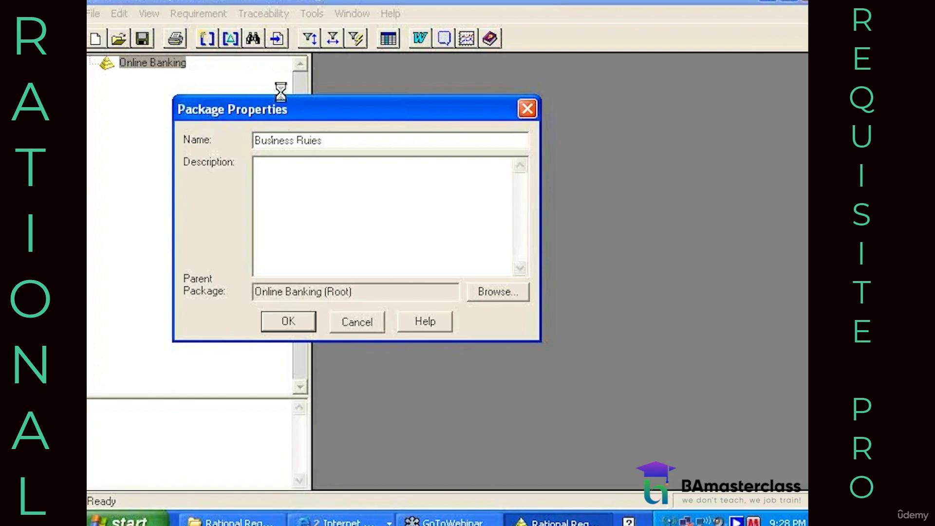
pyautogui.click(291, 318)
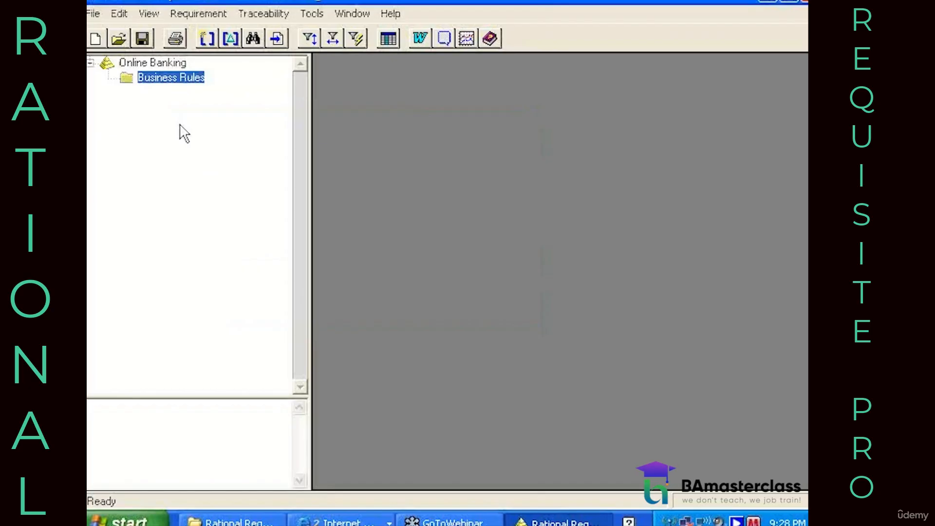
# Add a package named Functional Requirements at the root of the Online Banking project
pyautogui.rightClick(170, 66)
pyautogui.moveTo(188, 73)
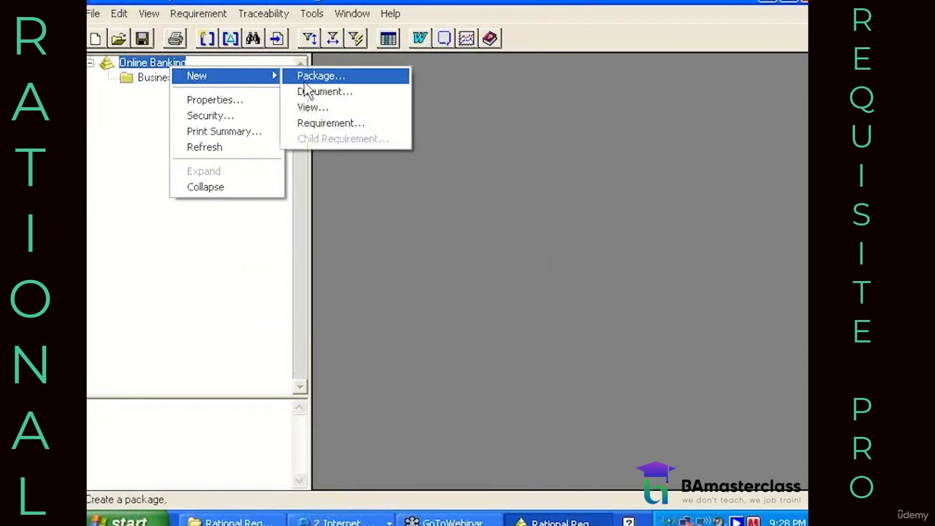
pyautogui.click(311, 75)
pyautogui.write('Fun')
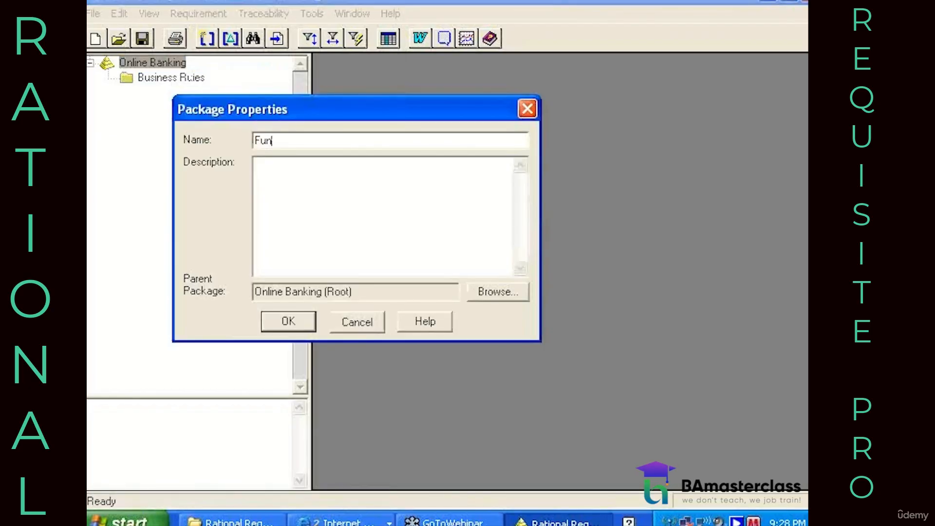
pyautogui.write('lctional Requirements')
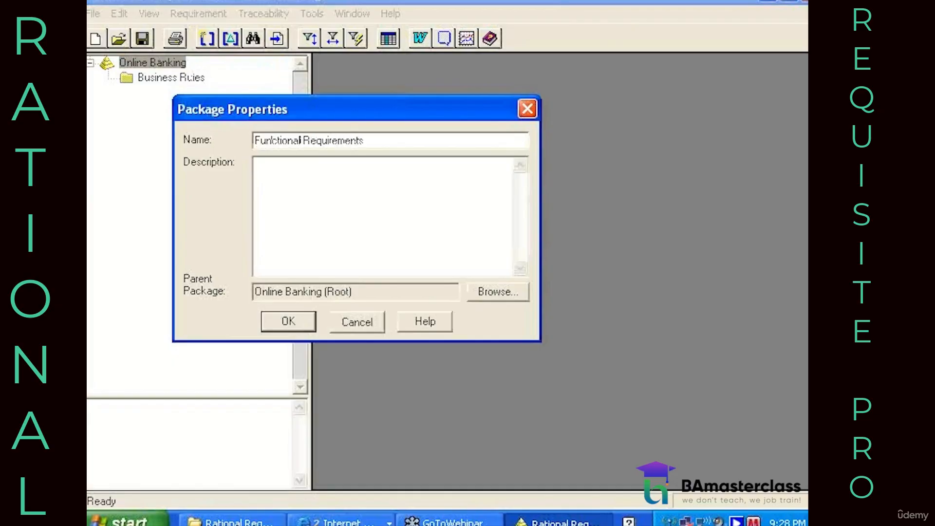
pyautogui.click(292, 321)
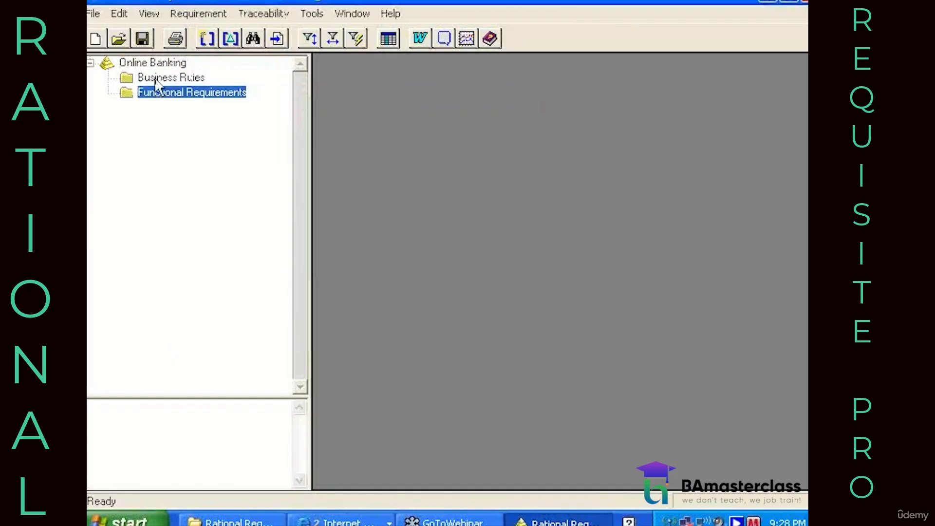
# Add a package named Non-functional Requirements at the root of the Online Banking project
pyautogui.click(155, 64)
pyautogui.rightClick(155, 63)
pyautogui.moveTo(180, 69)
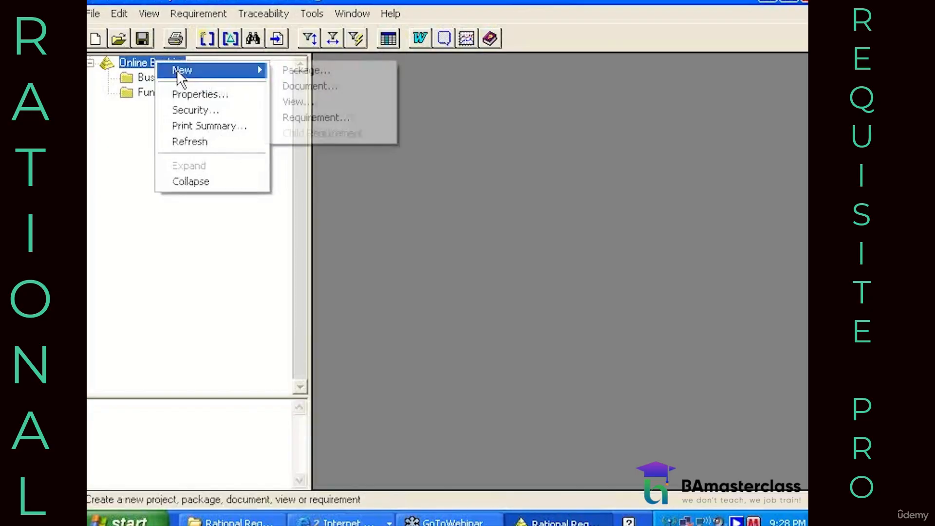
pyautogui.click(298, 74)
pyautogui.write('Non')
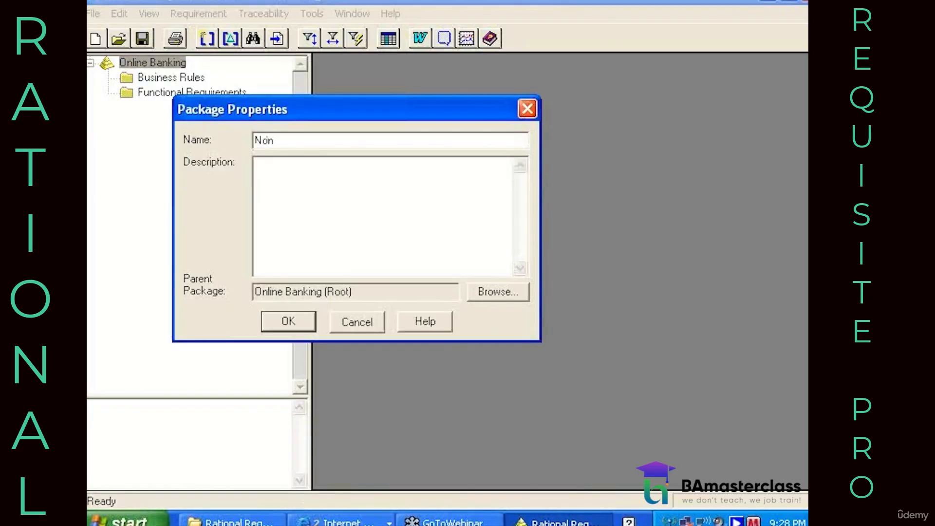
pyautogui.write('-functional Require')
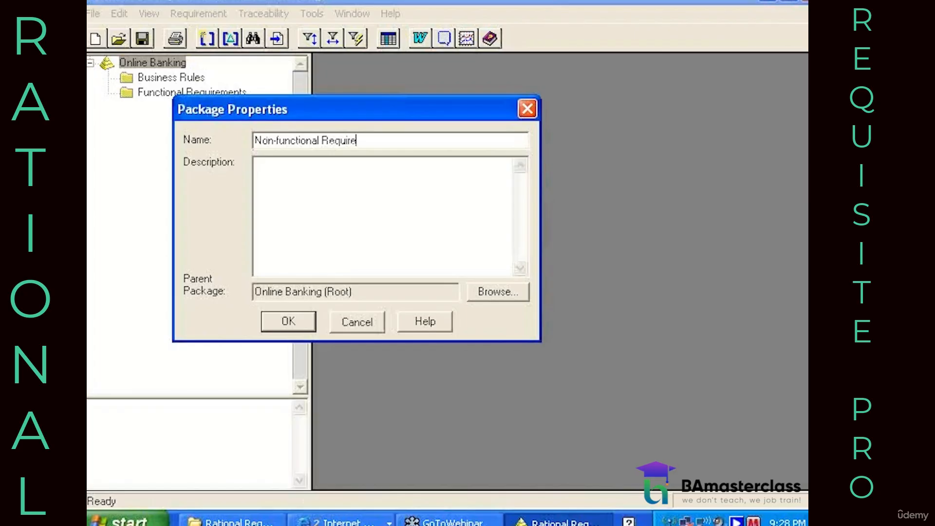
pyautogui.write('ments')
pyautogui.click(307, 322)
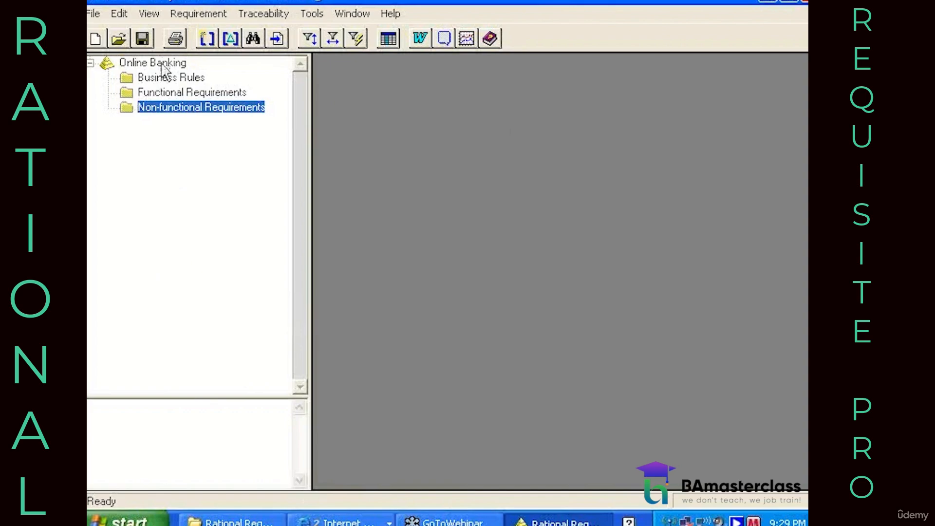
# Create a subpackage named GUI inside the Non-functional Requirements package
pyautogui.rightClick(160, 110)
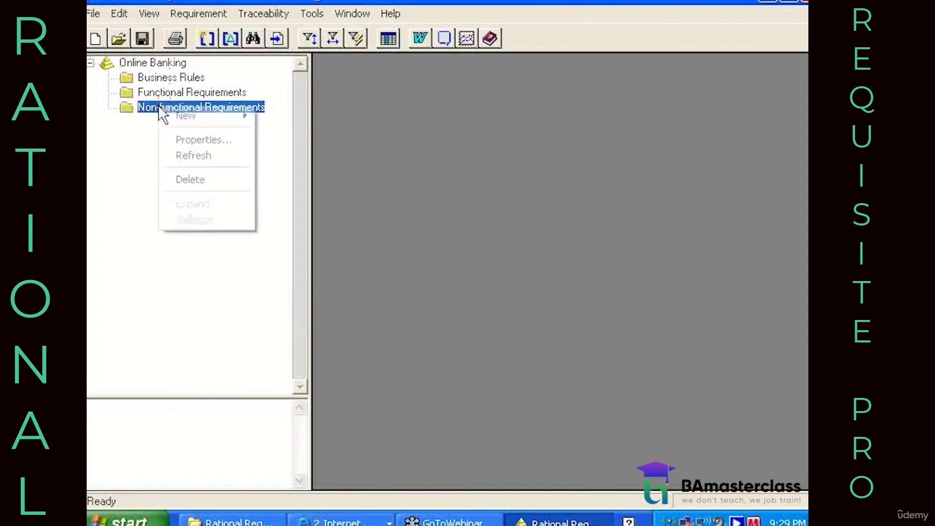
pyautogui.moveTo(187, 117)
pyautogui.click(273, 116)
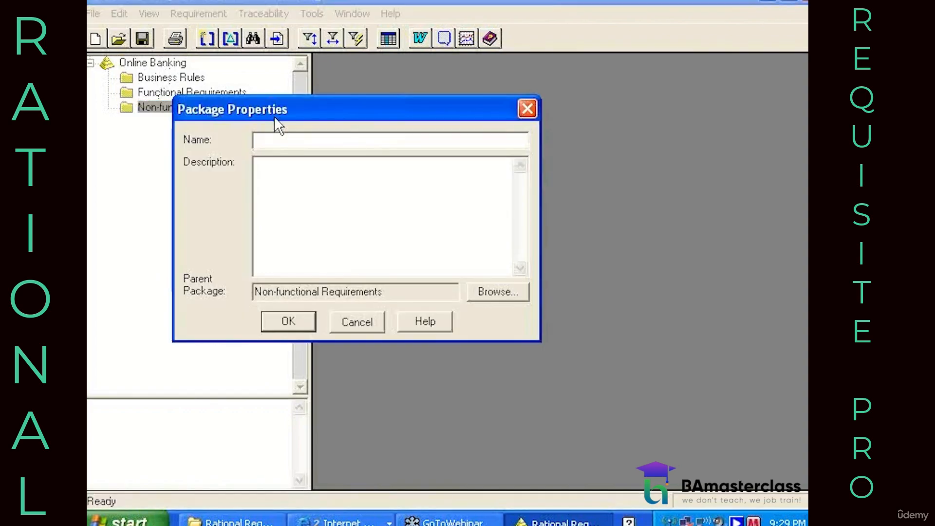
pyautogui.write('GUI')
pyautogui.click(280, 323)
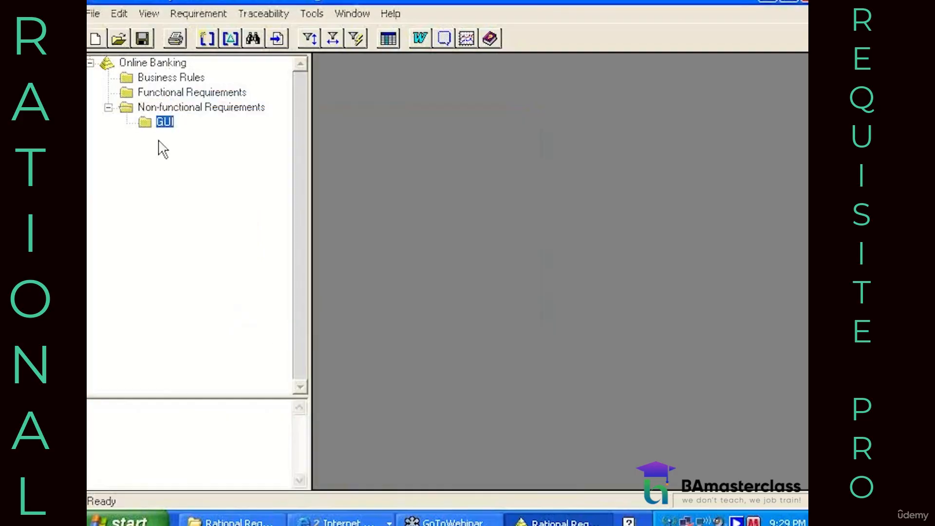
# Create a subpackage named Security inside the Non-functional Requirements package
pyautogui.click(181, 118)
pyautogui.rightClick(182, 119)
pyautogui.moveTo(227, 125)
pyautogui.click(292, 118)
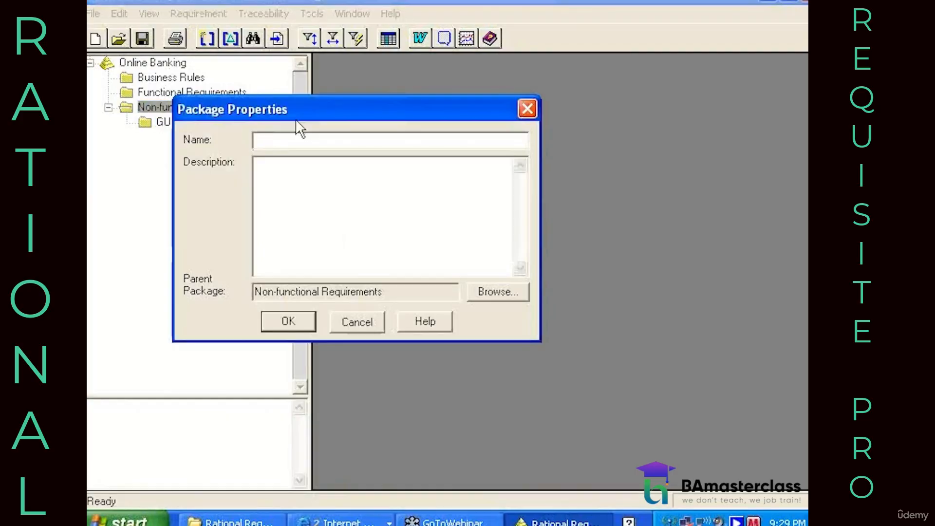
pyautogui.write('Securit')
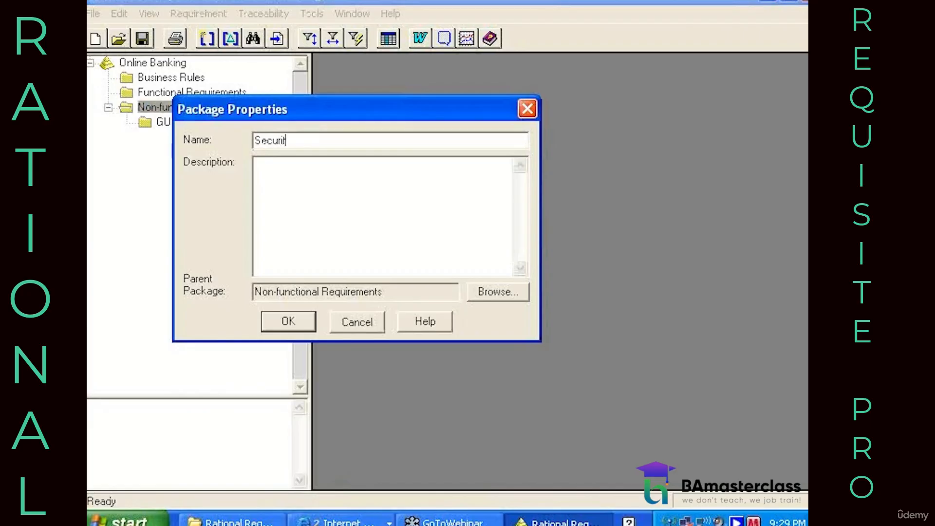
pyautogui.write('y')
pyautogui.click(280, 323)
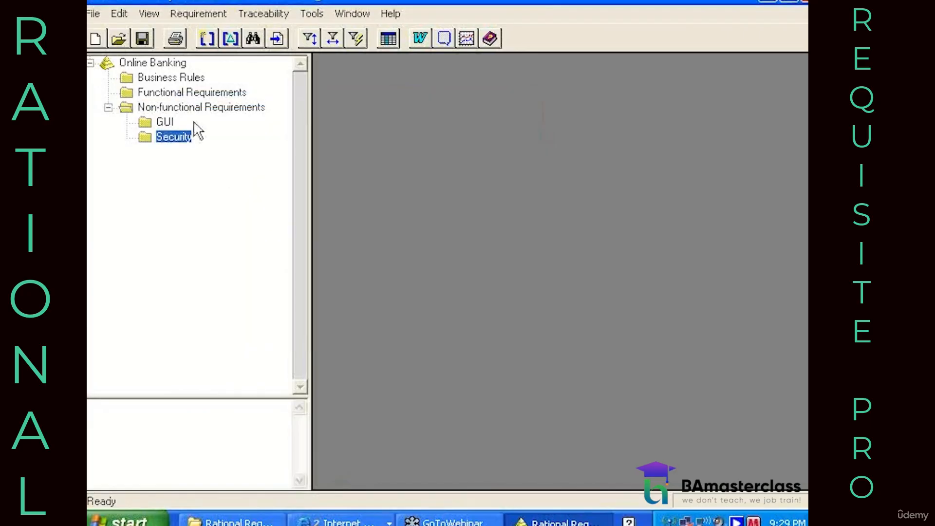
# Create a subpackage named Scalability inside the Non-functional Requirements package
pyautogui.rightClick(179, 108)
pyautogui.moveTo(192, 119)
pyautogui.click(292, 119)
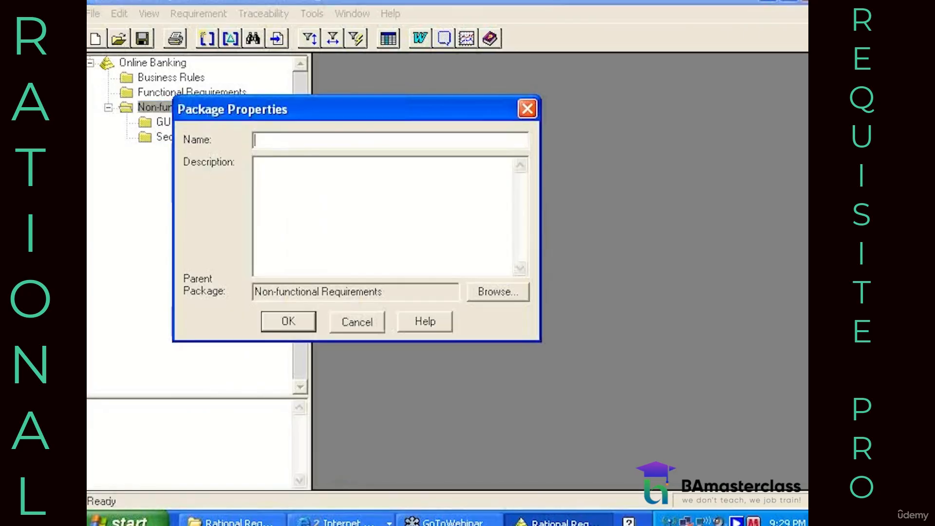
pyautogui.write('Scalability')
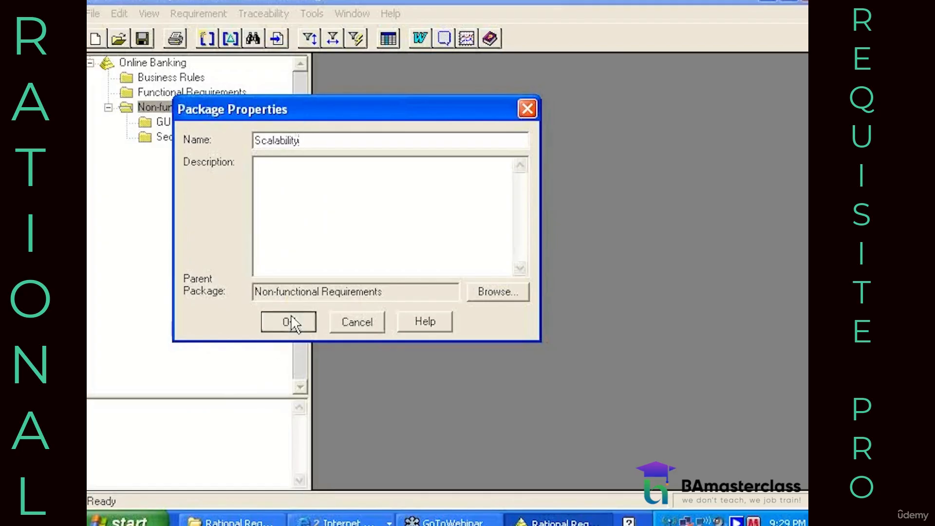
pyautogui.click(292, 323)
# Create a subpackage named Performance inside the Non-functional Requirements package
pyautogui.click(201, 108)
pyautogui.rightClick(201, 109)
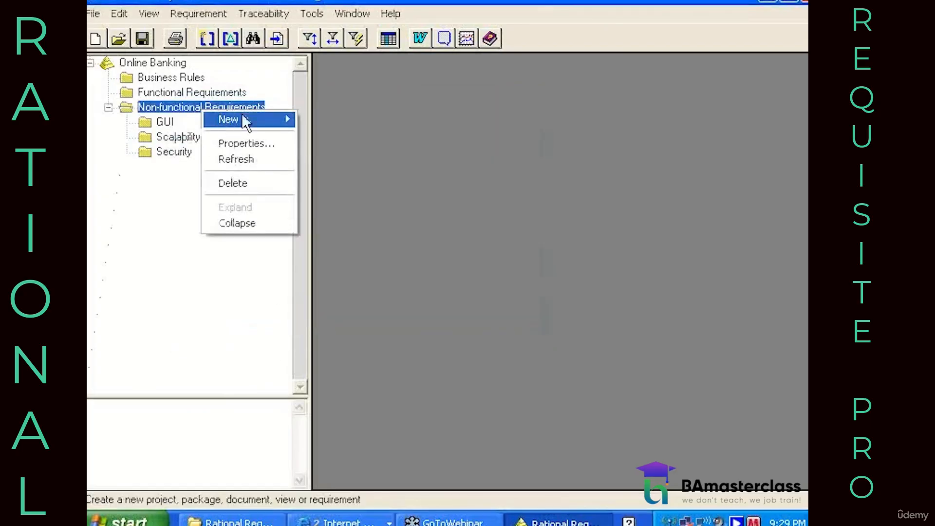
pyautogui.moveTo(243, 120)
pyautogui.click(313, 119)
pyautogui.write('Perfo')
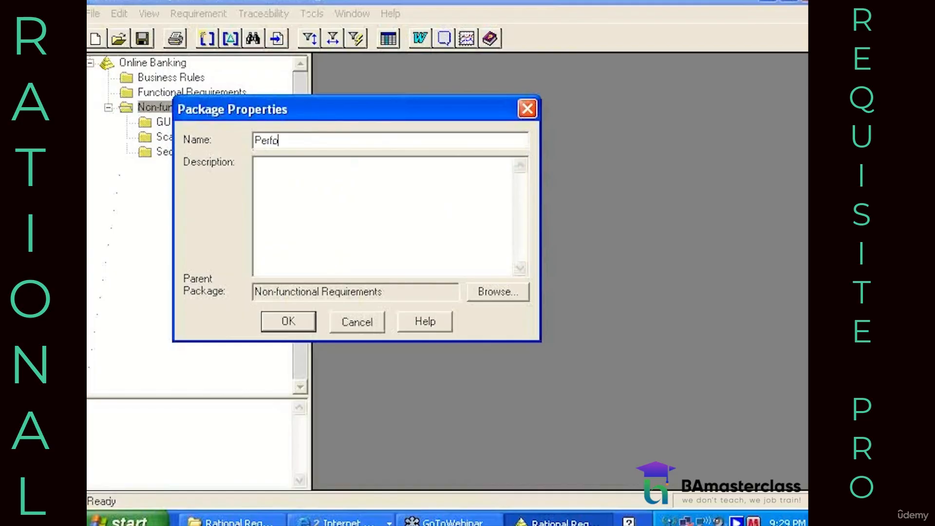
pyautogui.write('rmance')
pyautogui.click(291, 325)
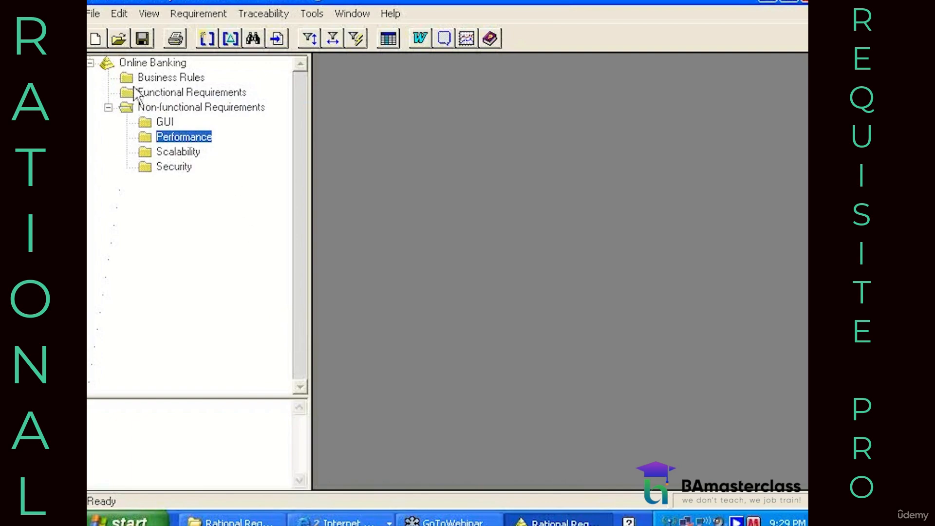
# Add a package named Use Cases at the root of the Online Banking project
pyautogui.rightClick(141, 63)
pyautogui.moveTo(159, 72)
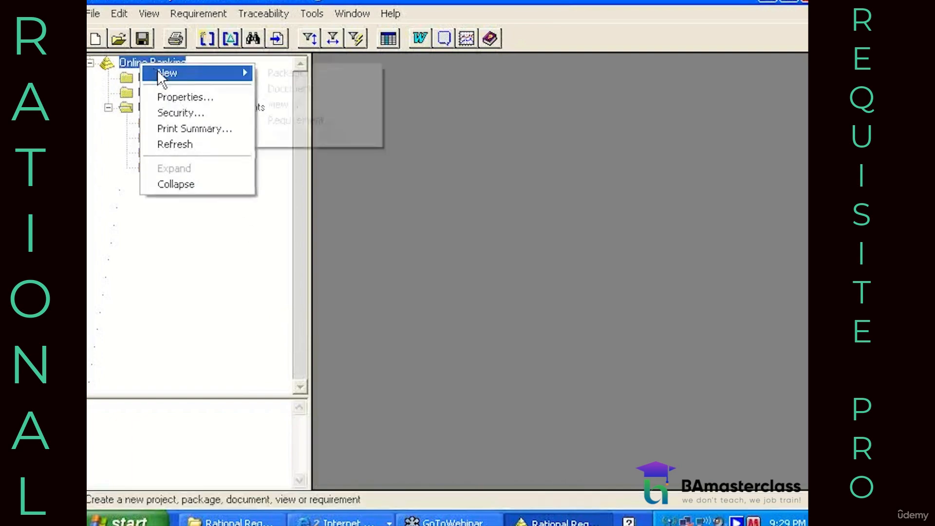
pyautogui.click(282, 73)
pyautogui.write('Use')
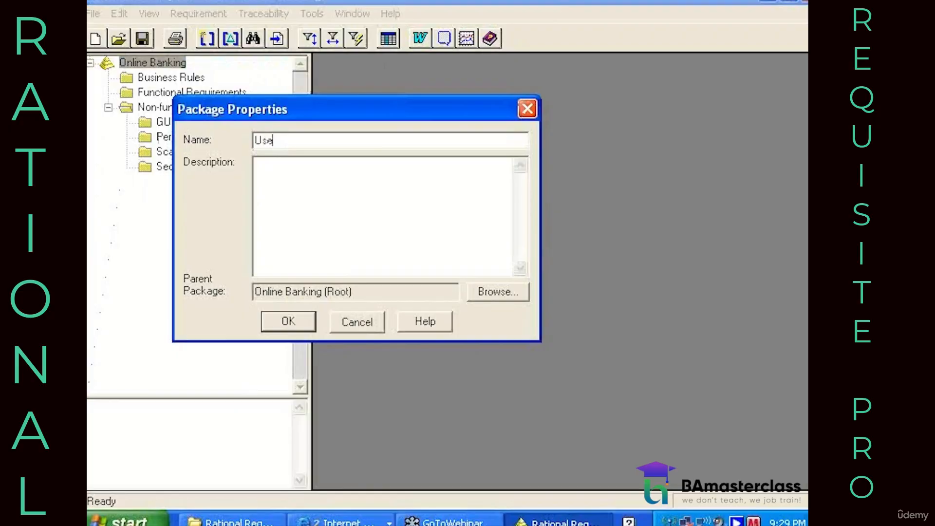
pyautogui.write(' Cases')
pyautogui.click(311, 322)
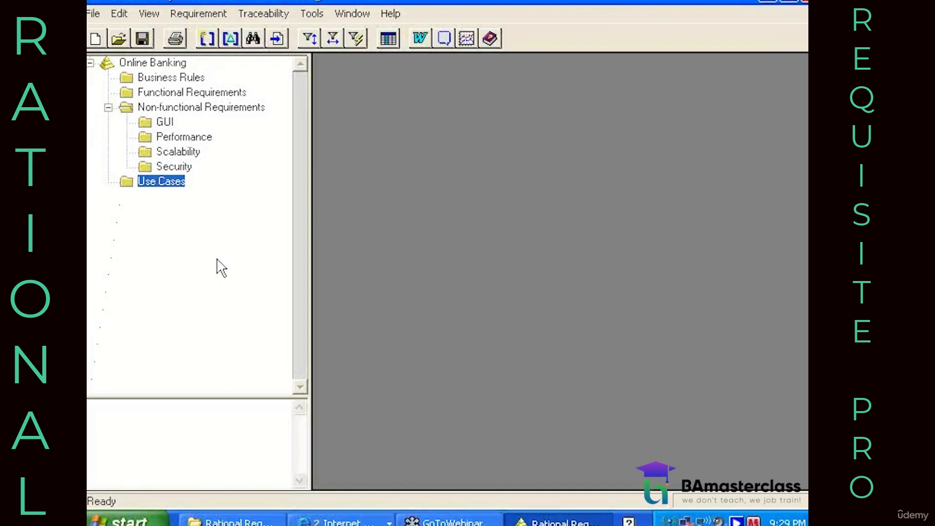
# Try to create a new requirement in the Functional Requirements package
pyautogui.rightClick(179, 94)
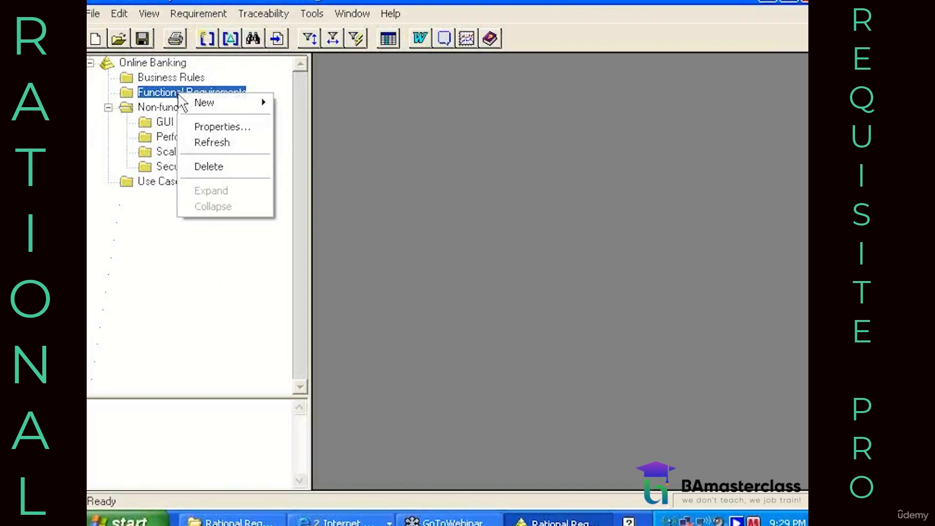
pyautogui.moveTo(205, 106)
pyautogui.click(310, 149)
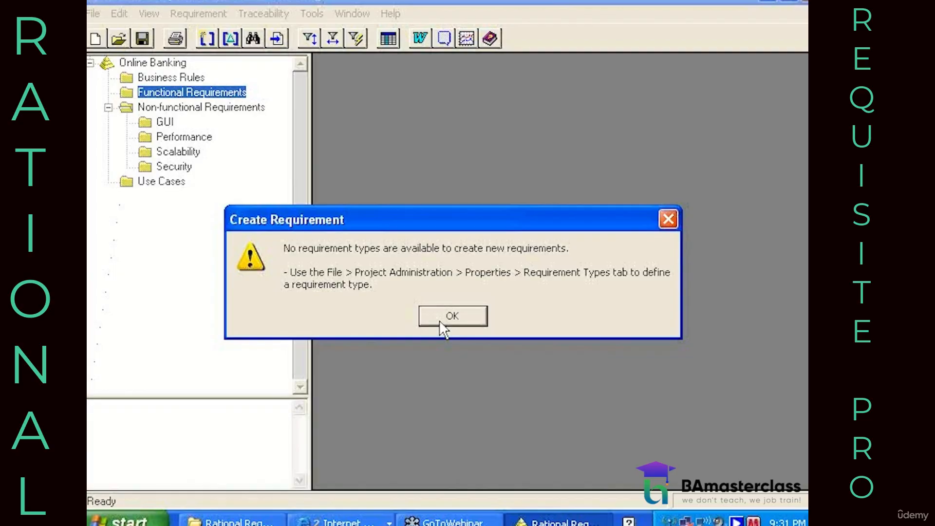
pyautogui.click(443, 329)
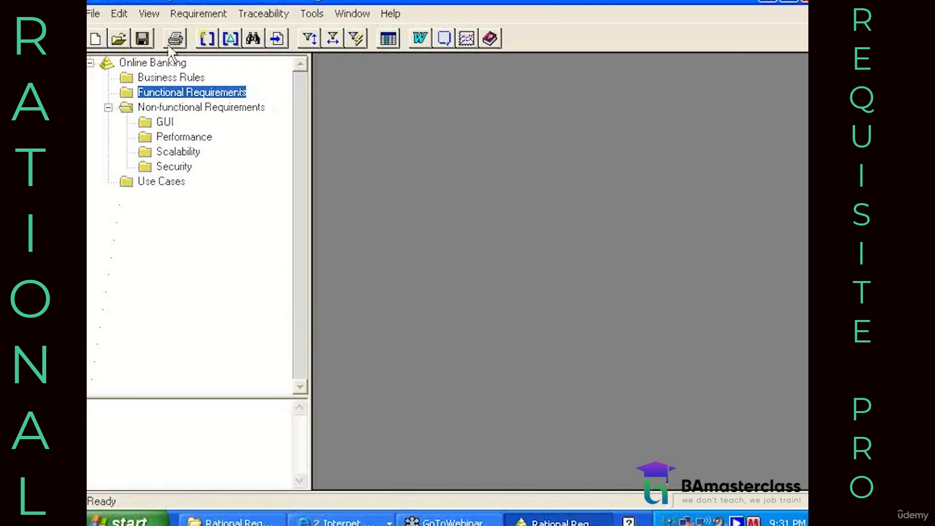
# In the project administration properties, add a requirement type named Business Rules with the tag prefix BR
pyautogui.click(92, 14)
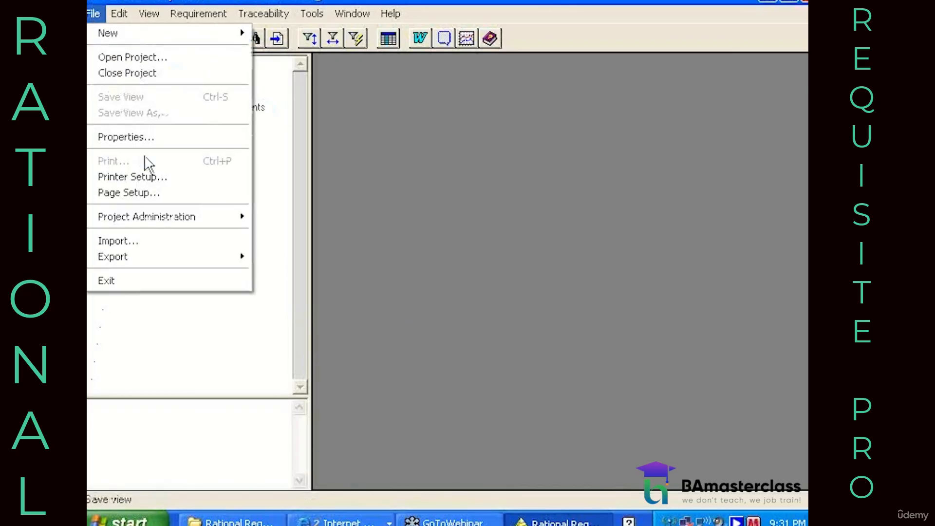
pyautogui.moveTo(152, 220)
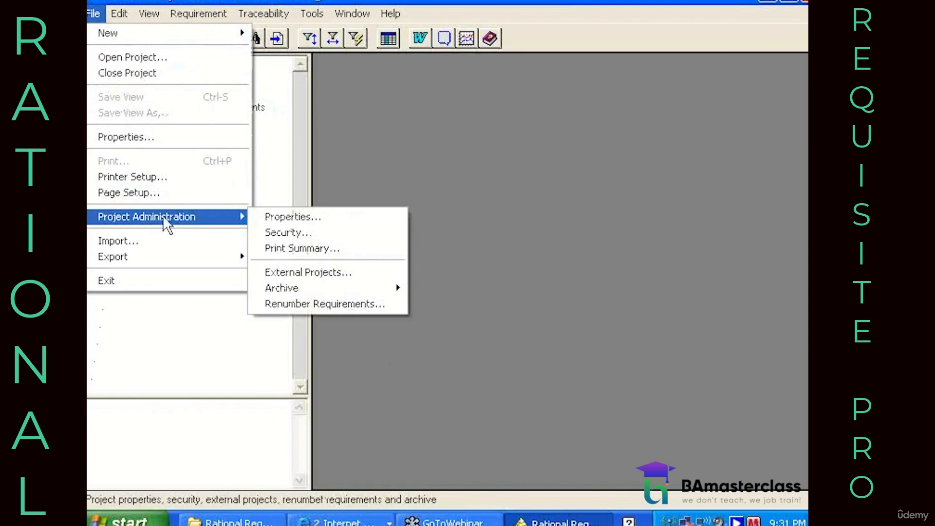
pyautogui.click(261, 217)
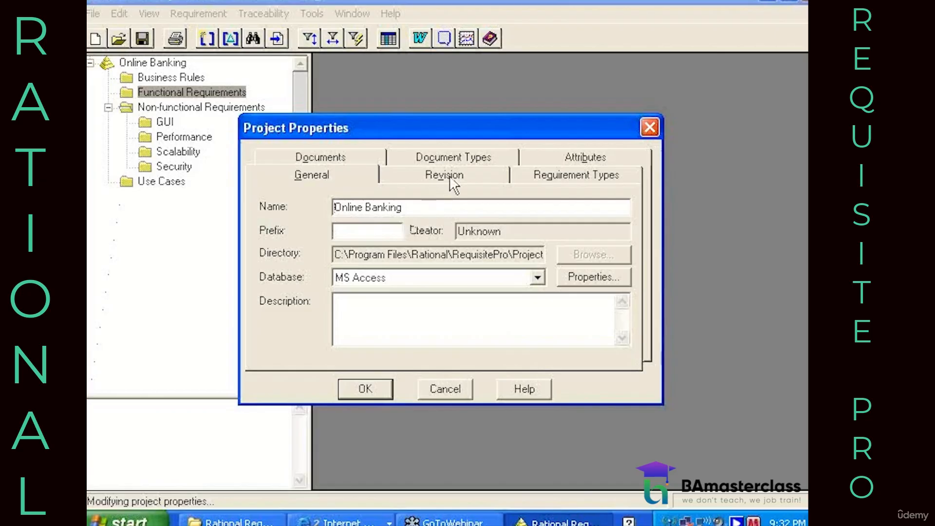
pyautogui.click(542, 174)
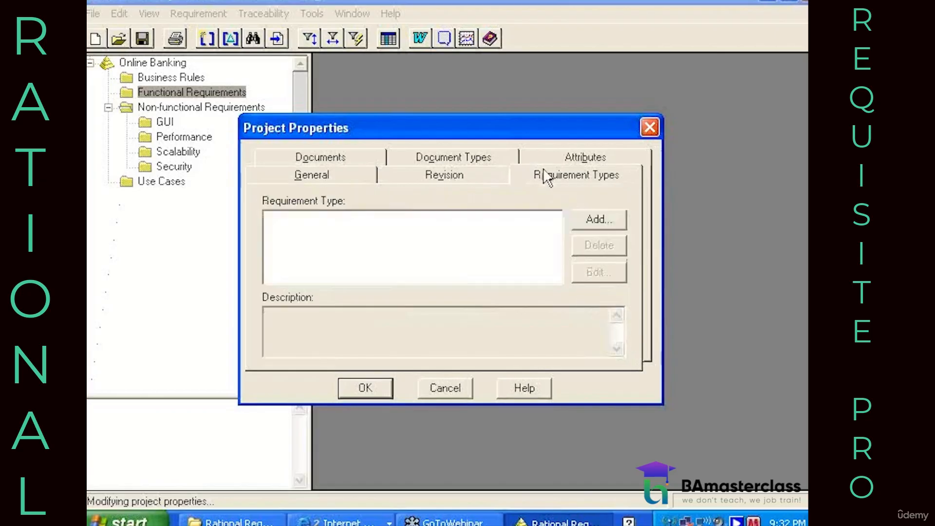
pyautogui.click(612, 227)
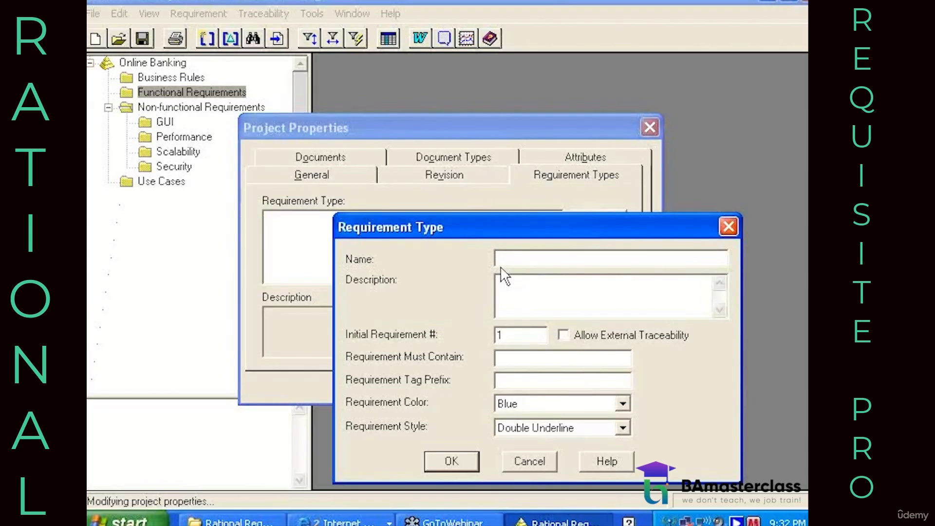
pyautogui.write('Business Rules')
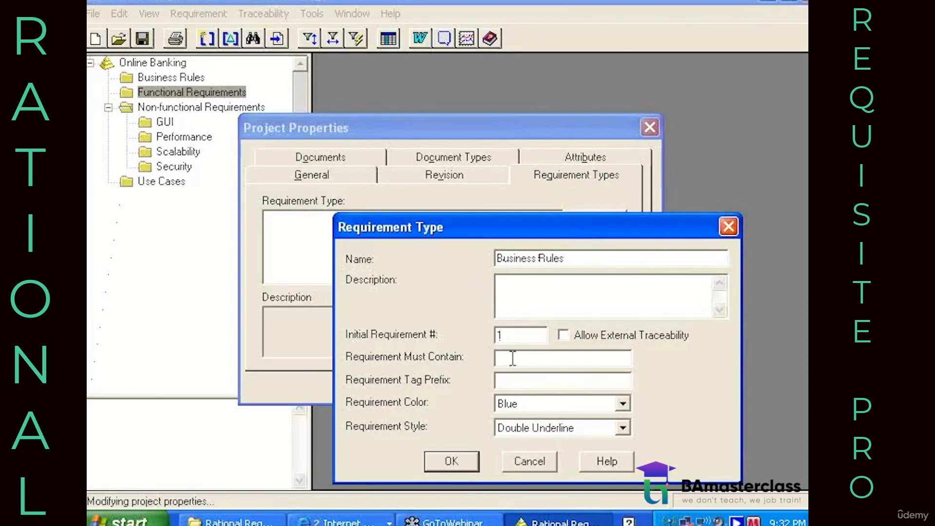
pyautogui.click(526, 383)
pyautogui.write('BR')
pyautogui.click(469, 466)
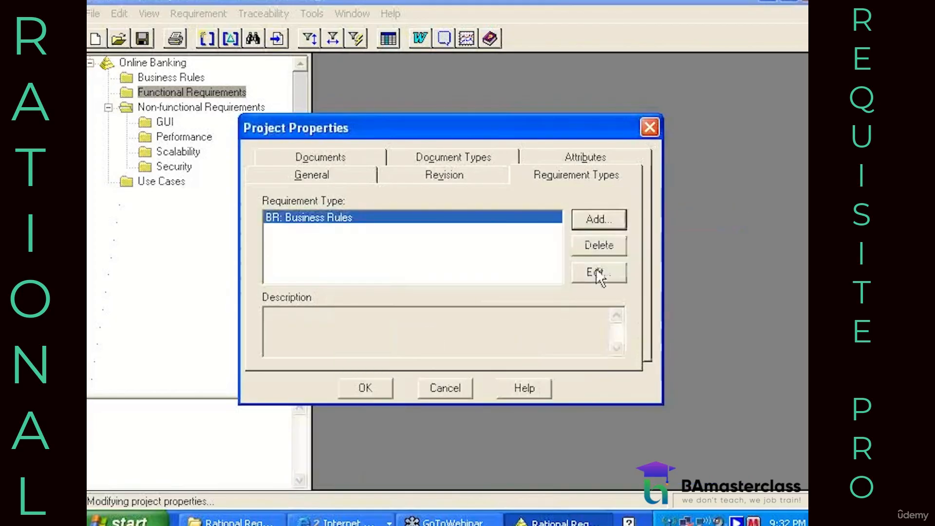
# Add a requirement type named Functional Requirements with the tag prefix FR
pyautogui.click(604, 225)
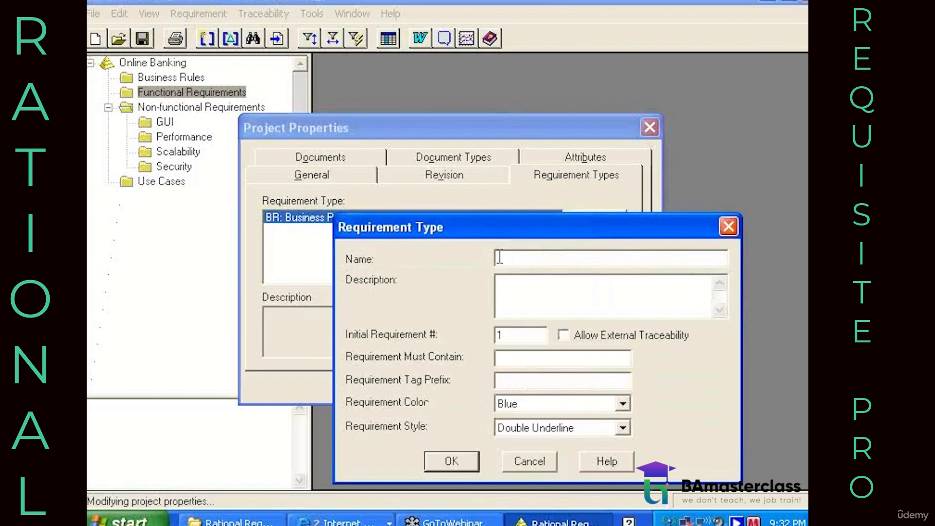
pyautogui.write('Functional R')
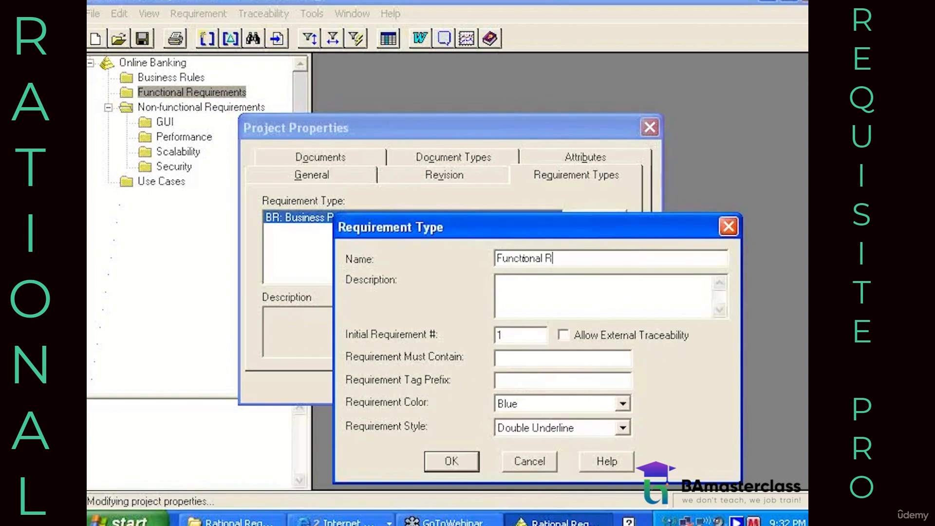
pyautogui.write('equirements')
pyautogui.click(509, 379)
pyautogui.write('FR')
pyautogui.click(445, 461)
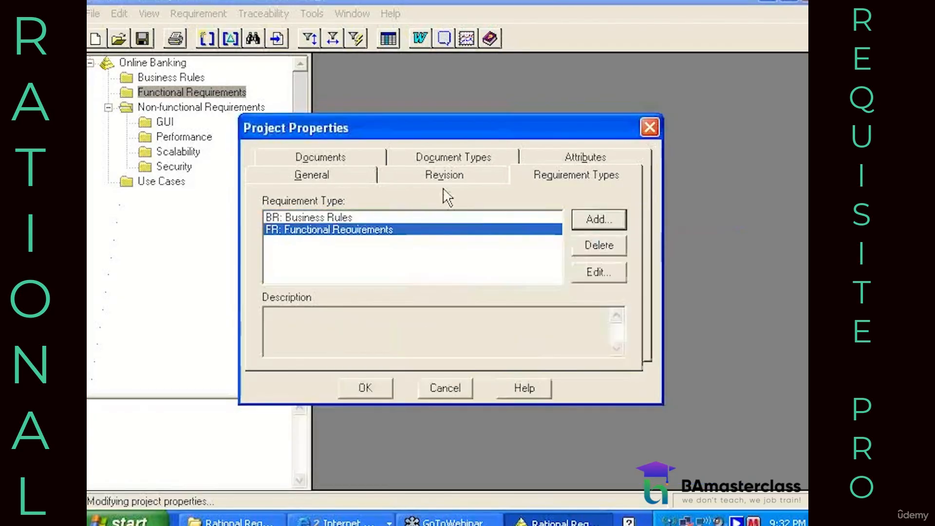
# Add a requirement type named GUI with the tag prefix GUI
pyautogui.click(593, 218)
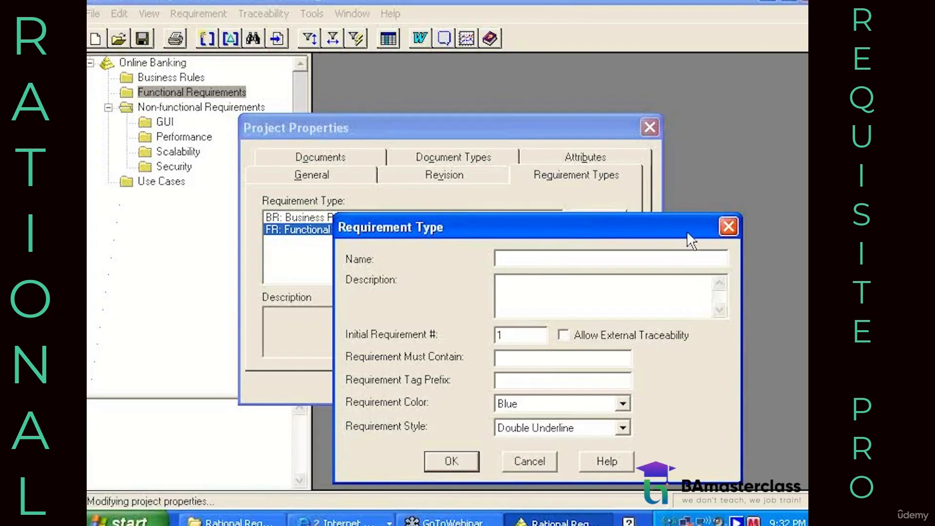
pyautogui.click(728, 226)
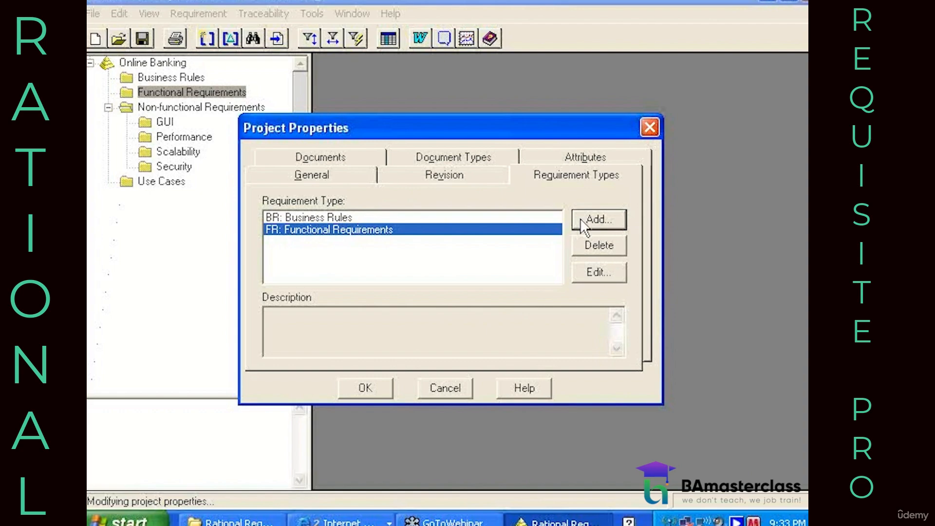
pyautogui.click(582, 224)
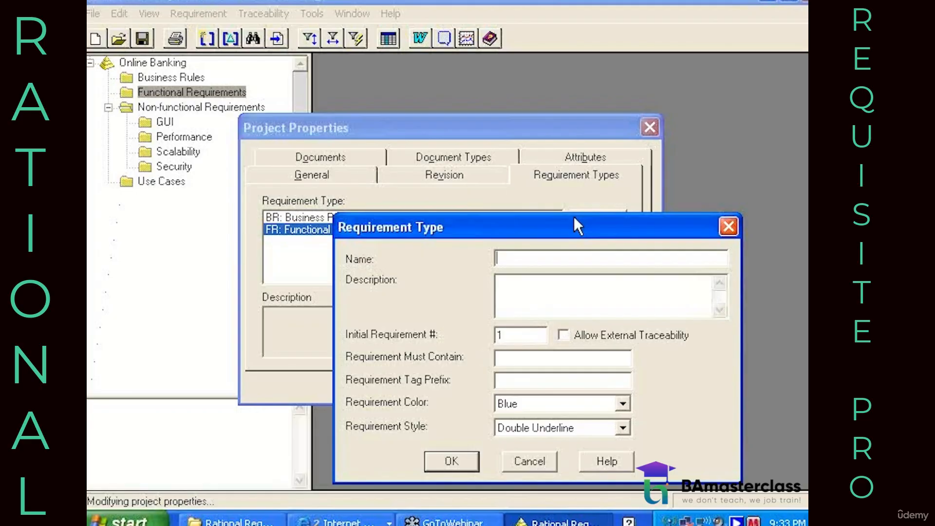
pyautogui.write('GUI')
pyautogui.click(514, 376)
pyautogui.write('GUI')
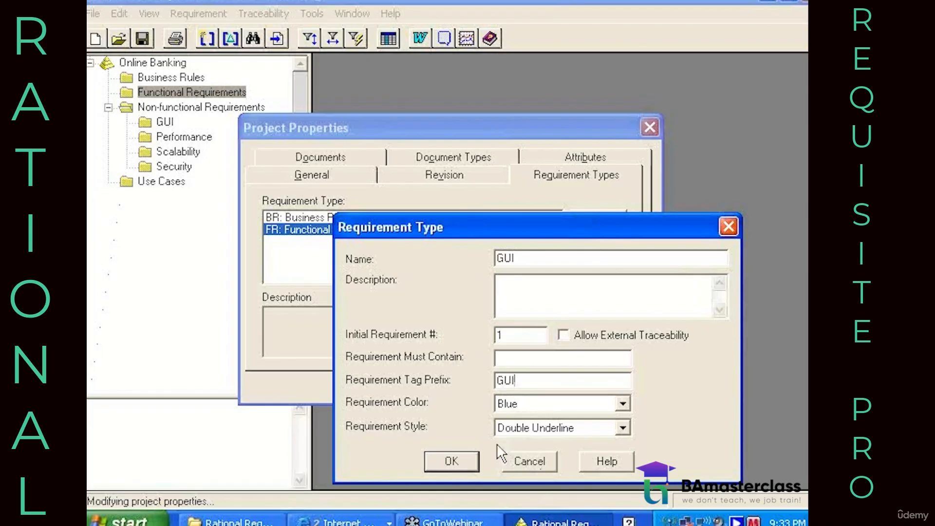
pyautogui.click(471, 462)
# Add a requirement type named Use Cases with the tag prefix UC
pyautogui.click(582, 222)
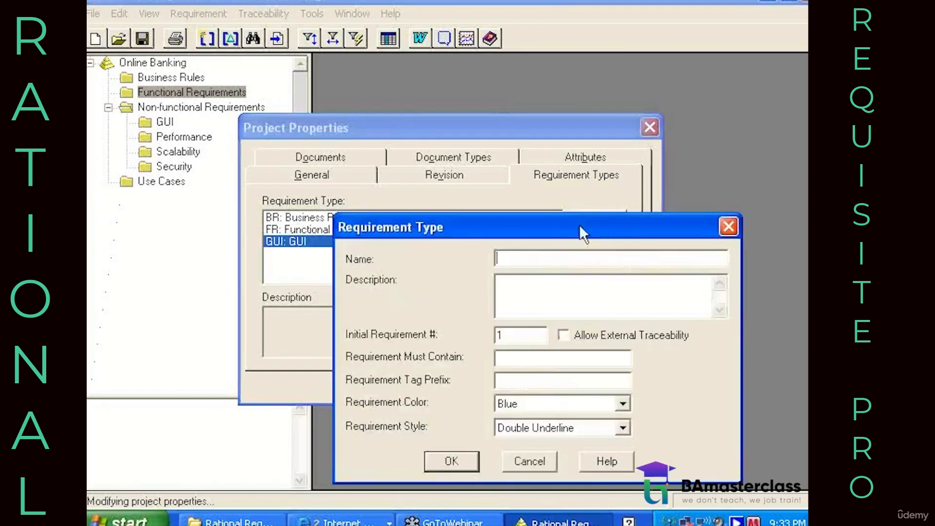
pyautogui.write('Use Cases')
pyautogui.click(524, 381)
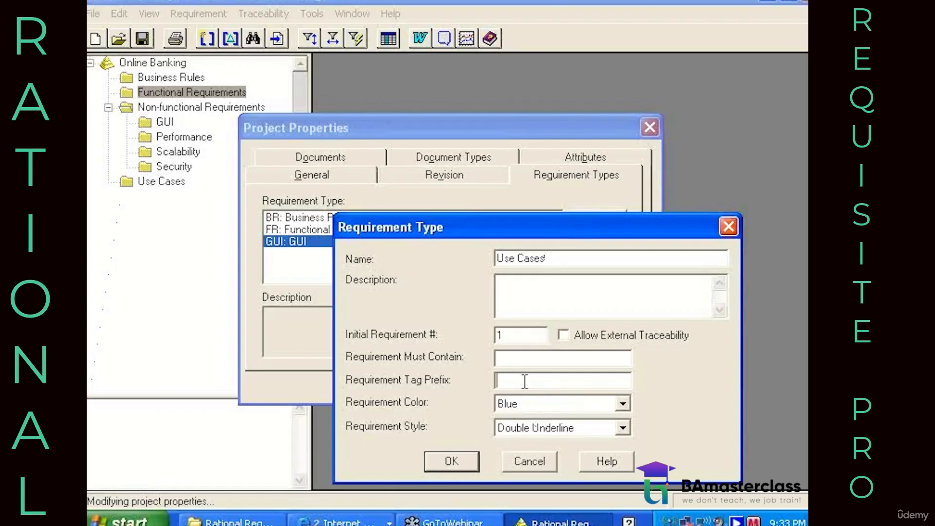
pyautogui.write('UC')
pyautogui.click(458, 462)
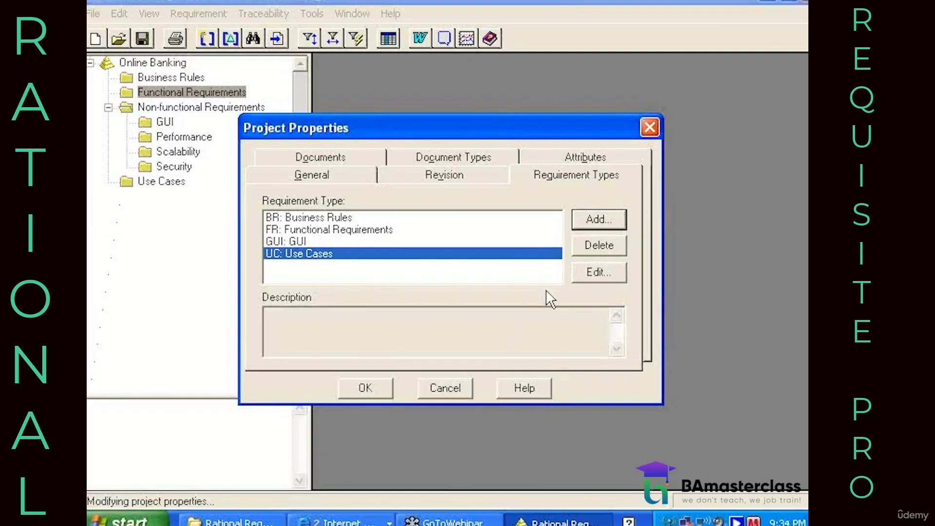
# Add a requirement type named Performance with the tag prefix PER
pyautogui.click(606, 227)
pyautogui.write('P')
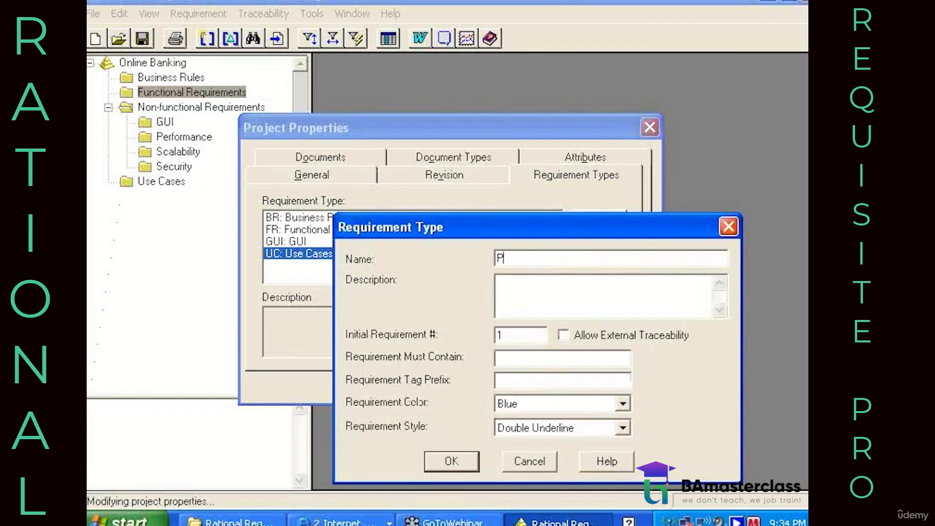
pyautogui.write('erformance')
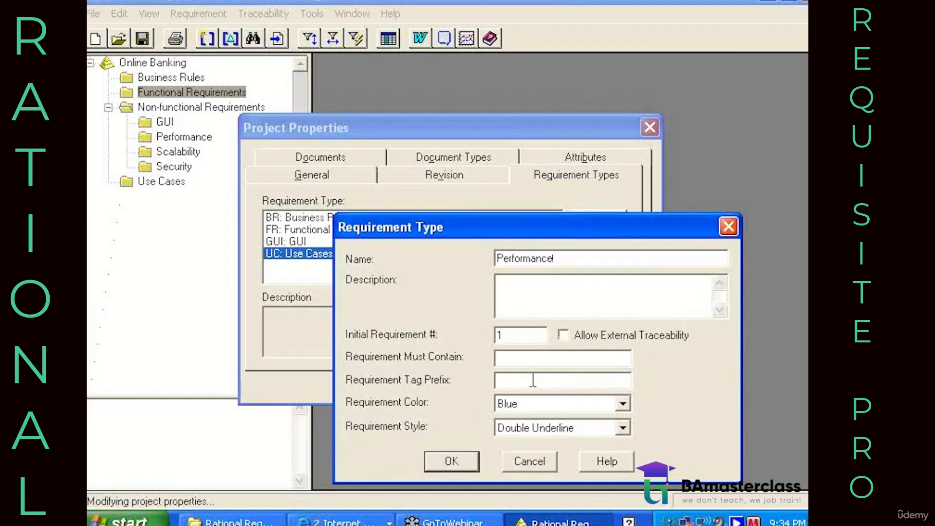
pyautogui.click(527, 361)
pyautogui.press('Tab')
pyautogui.write('PER')
pyautogui.click(458, 452)
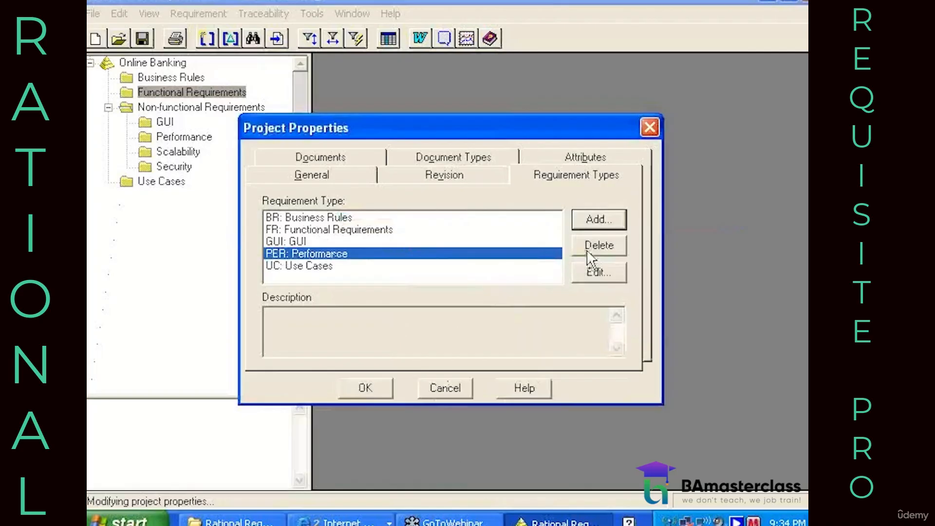
# Add a requirement type named Scalability with the tag prefix SCA
pyautogui.click(597, 219)
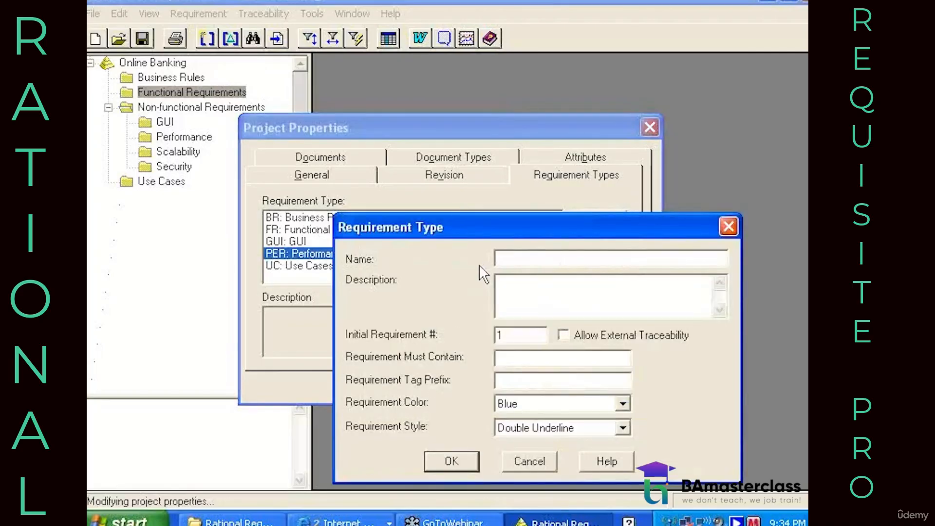
pyautogui.write('Scialability')
pyautogui.click(509, 375)
pyautogui.write('SC')
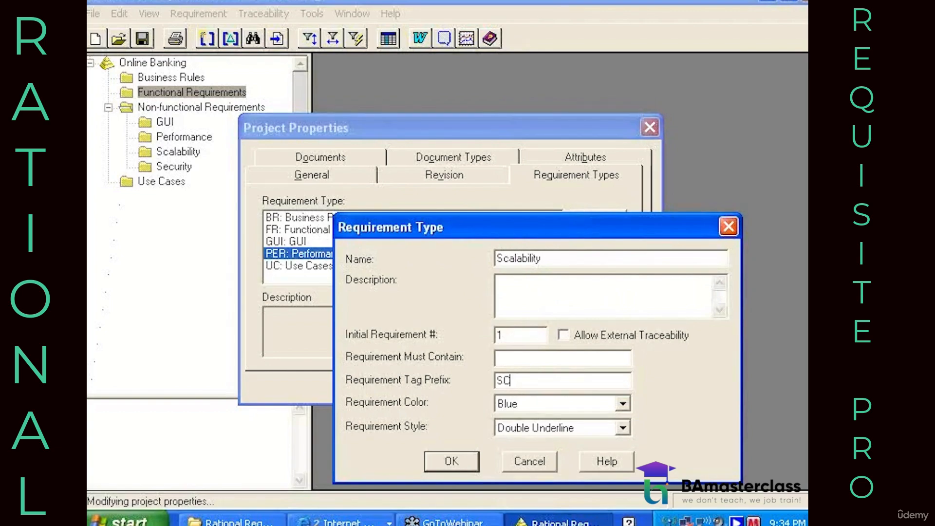
pyautogui.write('A')
pyautogui.press('Return')
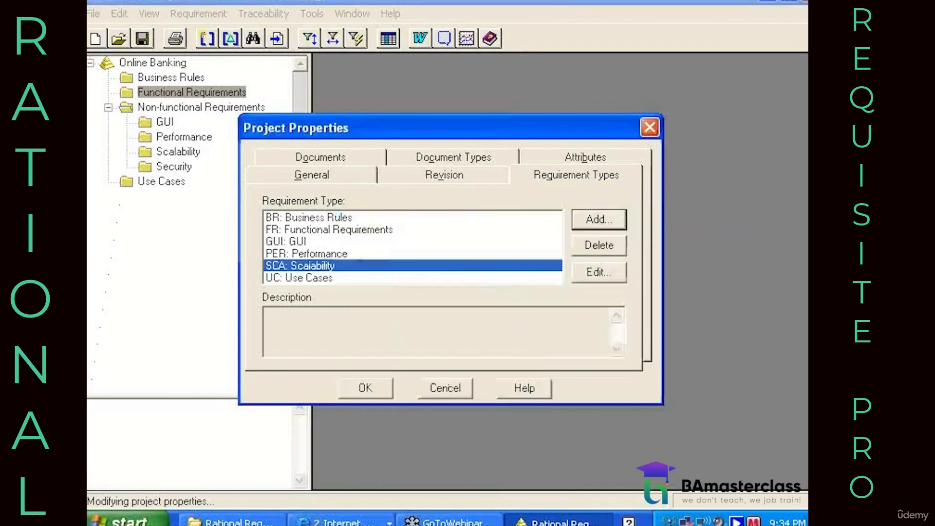
# Add a requirement type named Security with the tag prefix SEC
pyautogui.click(609, 222)
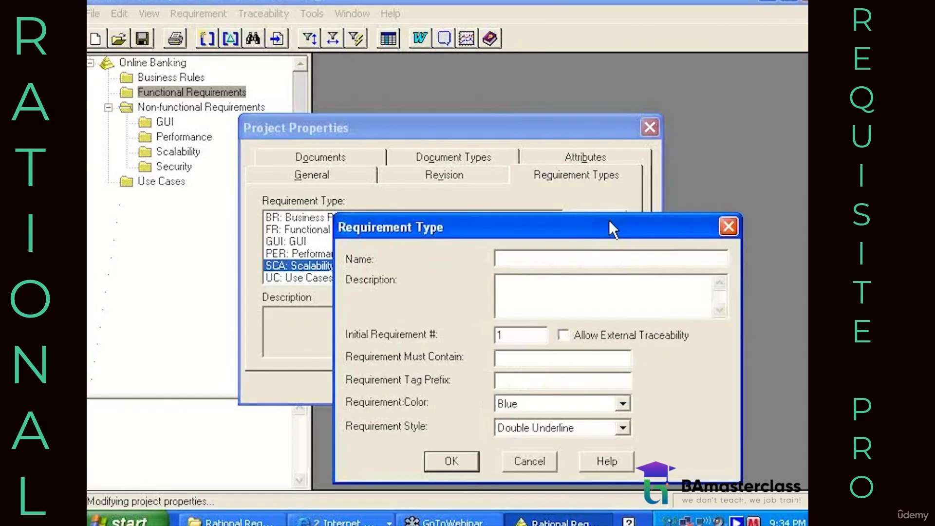
pyautogui.write('Seicurity')
pyautogui.press('Tab')
pyautogui.press('Tab')
pyautogui.press('Tab')
pyautogui.press('Tab')
pyautogui.press('Tab')
pyautogui.write('SEC')
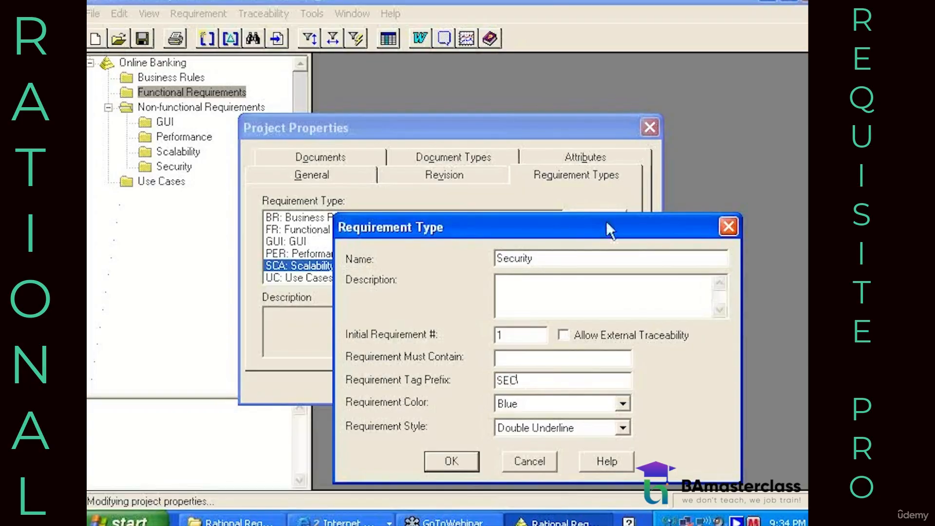
pyautogui.click(452, 461)
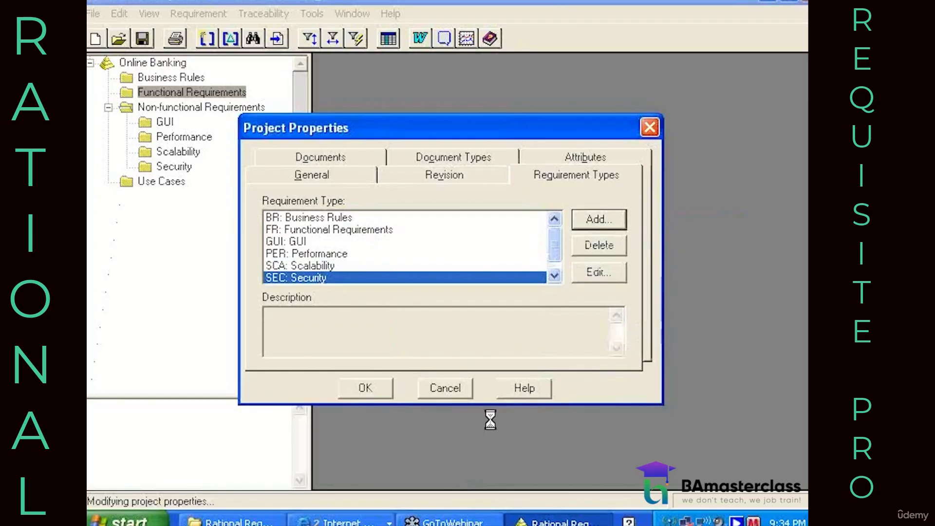
# Save the project properties and create a Business Rules requirement named "Only customers with checking account can order checks"
pyautogui.click(381, 392)
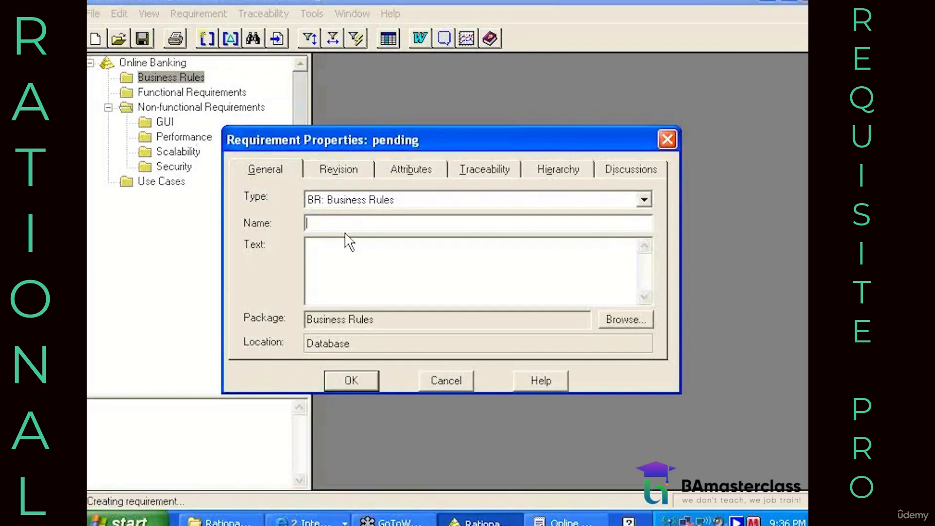
pyautogui.write('Only customers with checking account can order checks')
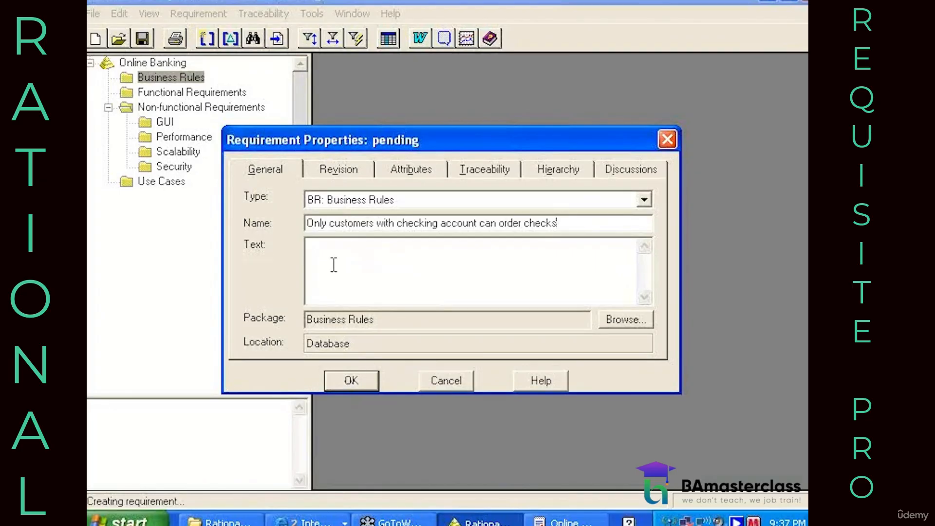
pyautogui.click(351, 381)
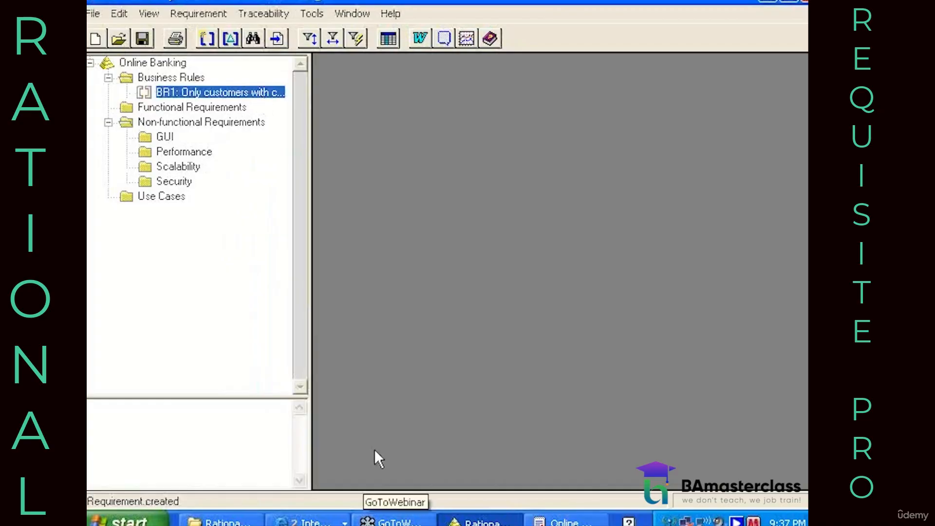
# Copy rule 2 from the requirements document into a new Business Rules requirement: "Maximum transfer amount per day = $10,000.00 (inclusive all accounts)"
pyautogui.click(565, 521)
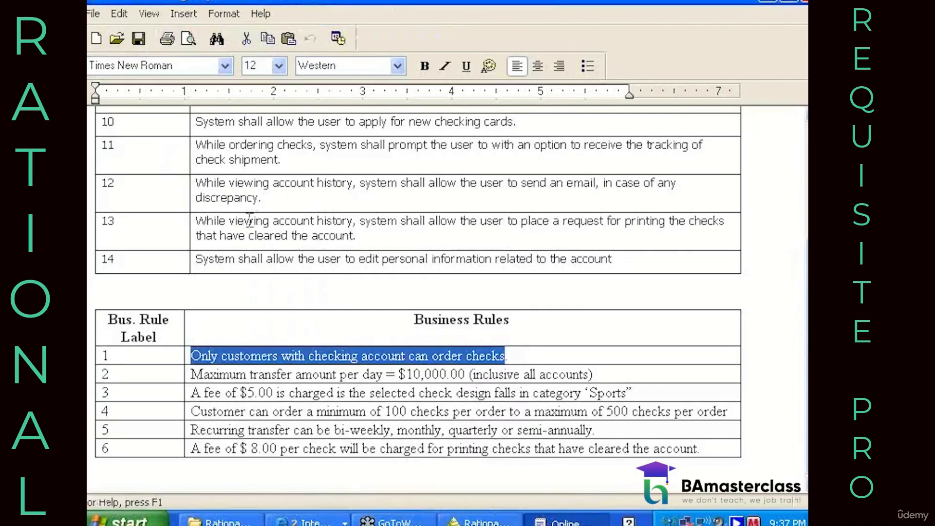
pyautogui.moveTo(197, 371); pyautogui.dragTo(548, 378)
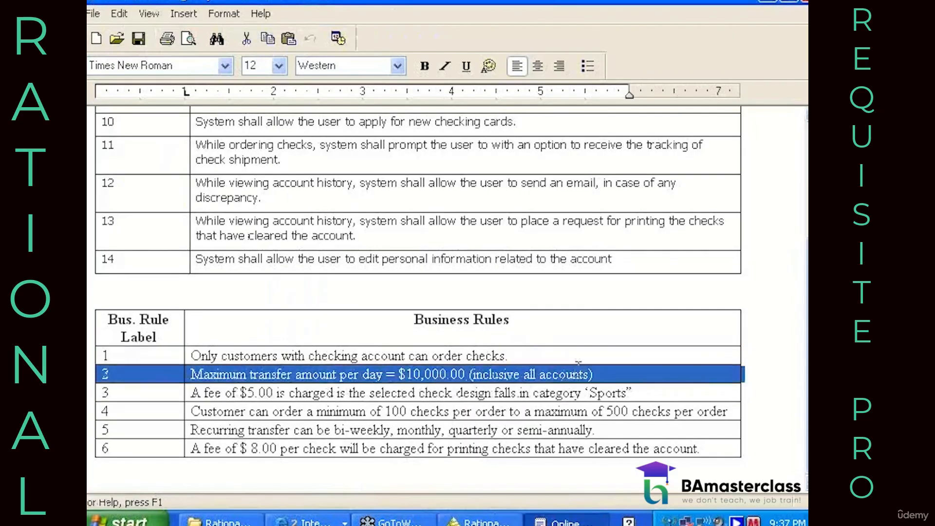
pyautogui.click(194, 373)
pyautogui.moveTo(191, 373); pyautogui.dragTo(590, 374)
pyautogui.hotkey('ctrl', 'c')
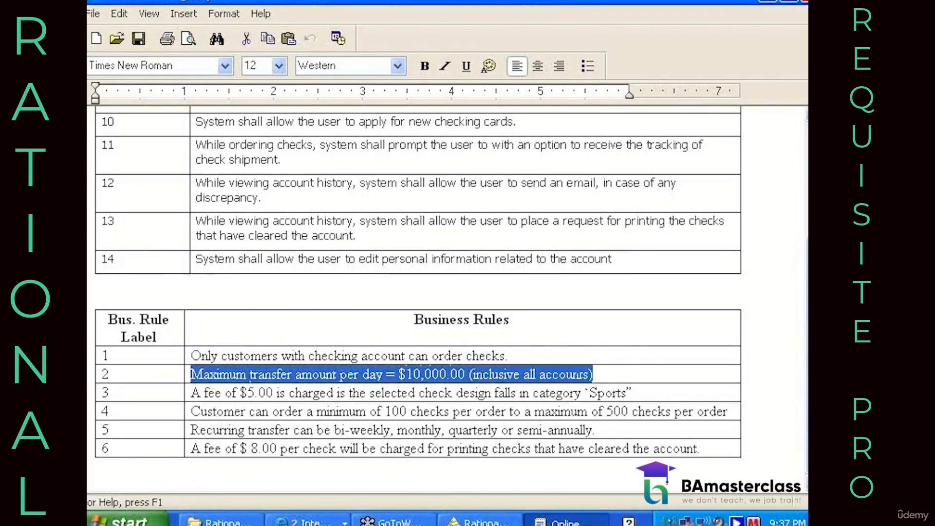
pyautogui.hotkey('alt', 'Tab')
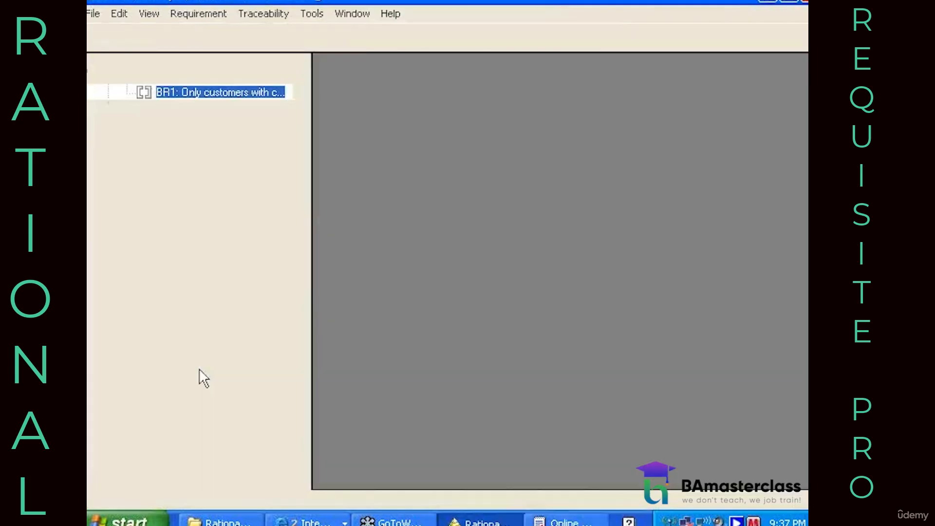
pyautogui.rightClick(174, 77)
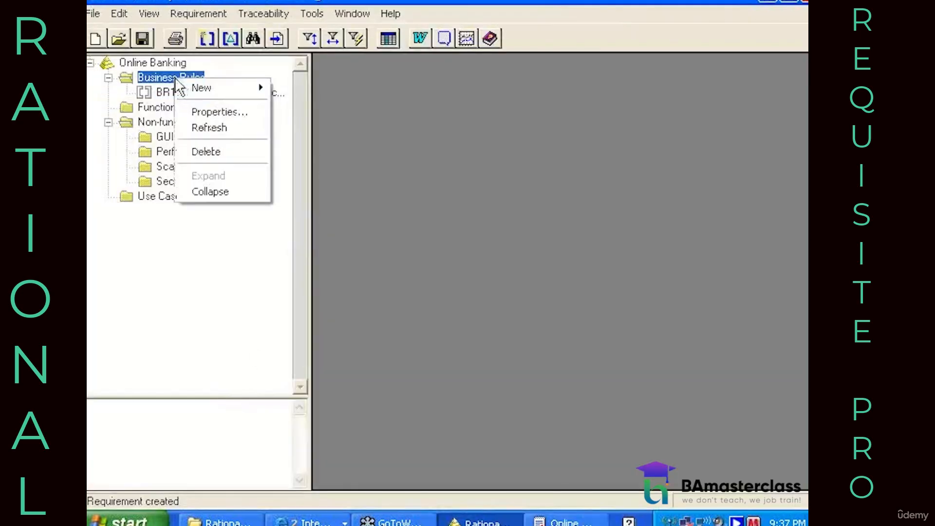
pyautogui.moveTo(240, 98)
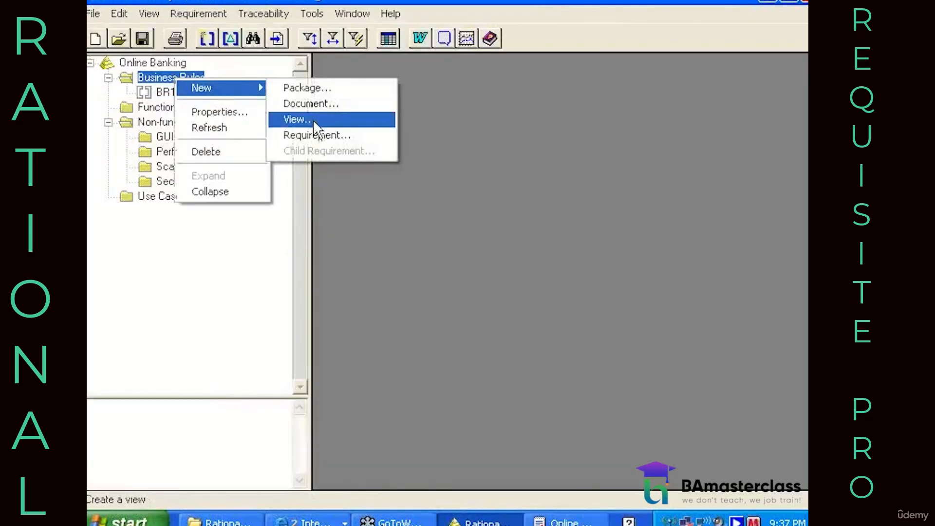
pyautogui.click(317, 135)
pyautogui.hotkey('ctrl', 'v')
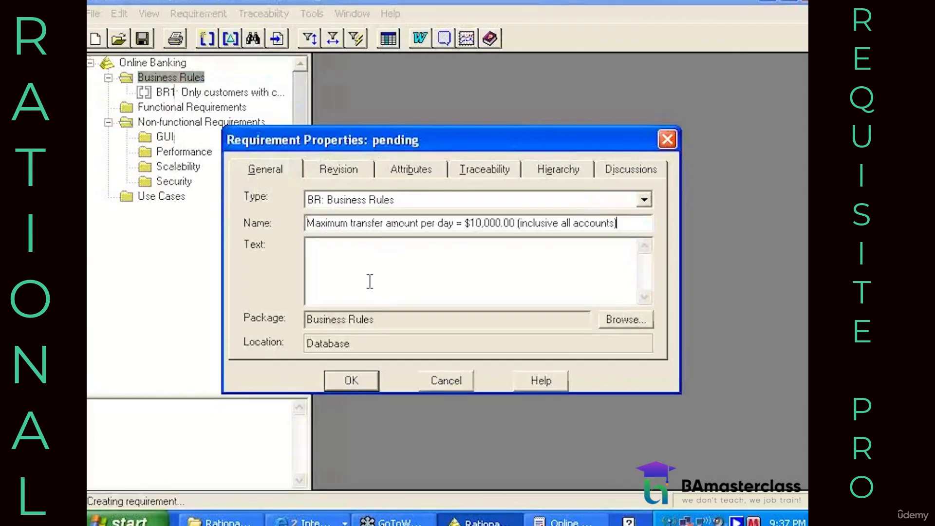
pyautogui.click(336, 380)
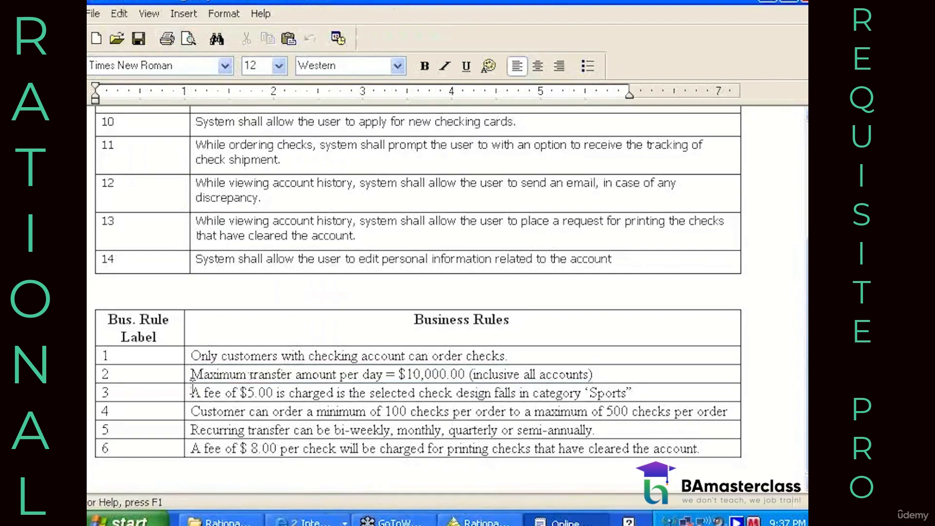
# Copy document rule 3 into a new Business Rules requirement: "A fee of $5.00 is charged is the selected check design falls in category 'Sports'"
pyautogui.tripleClick(192, 388)
pyautogui.hotkey('ctrl', 'c')
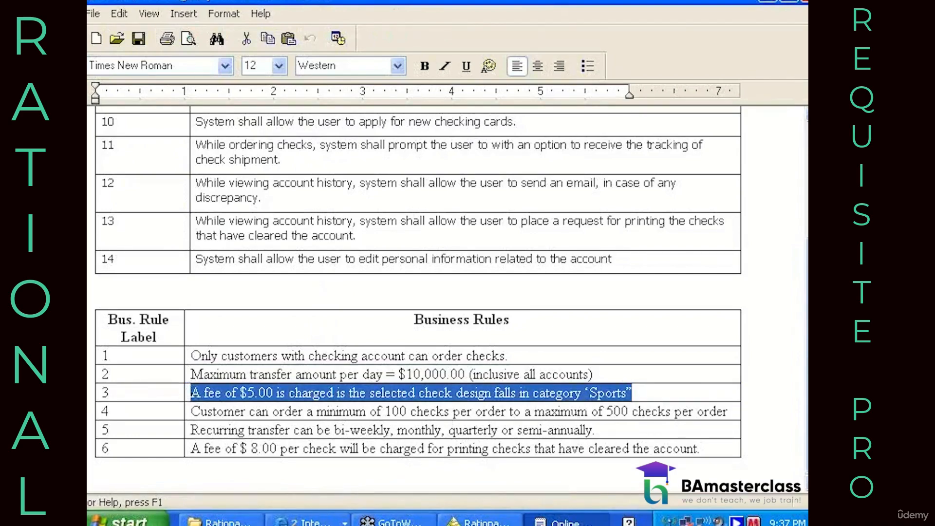
pyautogui.hotkey('alt', 'Tab')
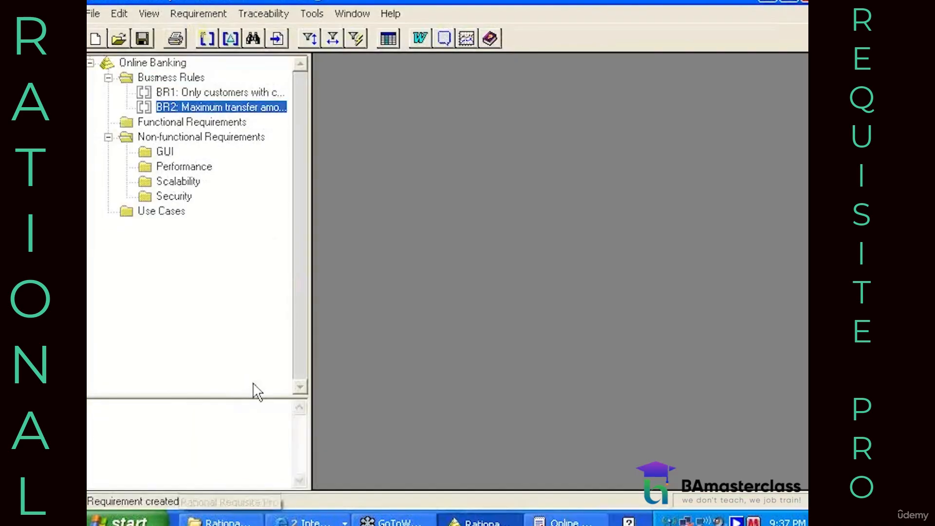
pyautogui.rightClick(158, 79)
pyautogui.moveTo(194, 90)
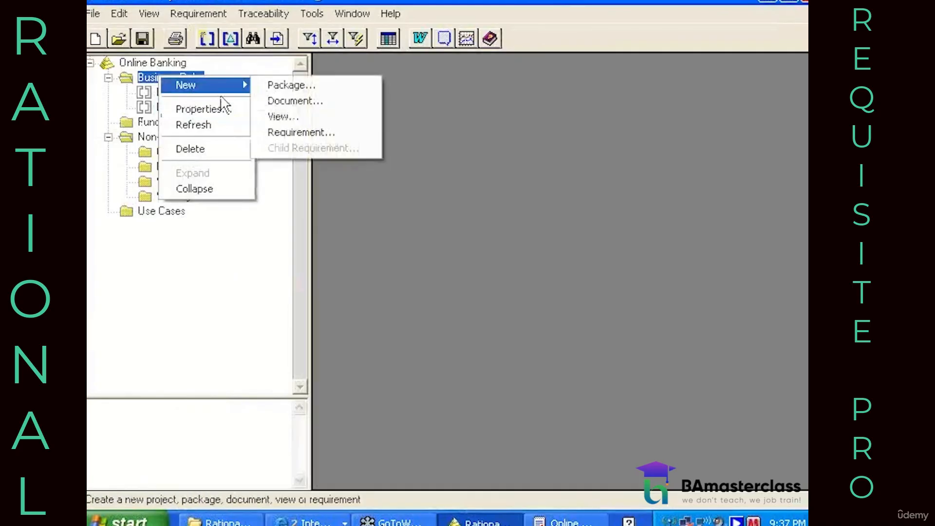
pyautogui.click(293, 132)
pyautogui.hotkey('ctrl', 'v')
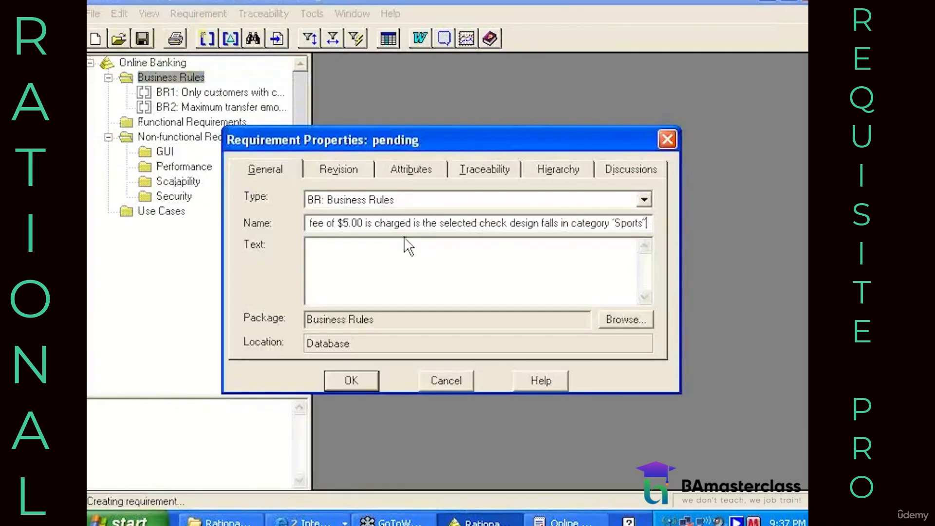
pyautogui.click(337, 370)
# Copy document rule 4 into a new Business Rules requirement: "Customer can order a minimum of 100 checks per order to a maximum of 500 checks per order"
pyautogui.click(152, 78)
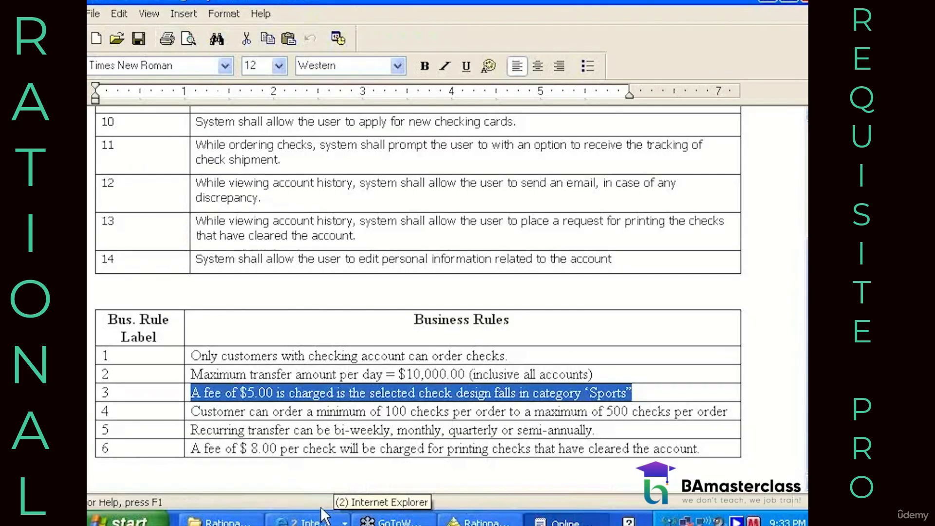
pyautogui.tripleClick(195, 412)
pyautogui.hotkey('ctrl', 'c')
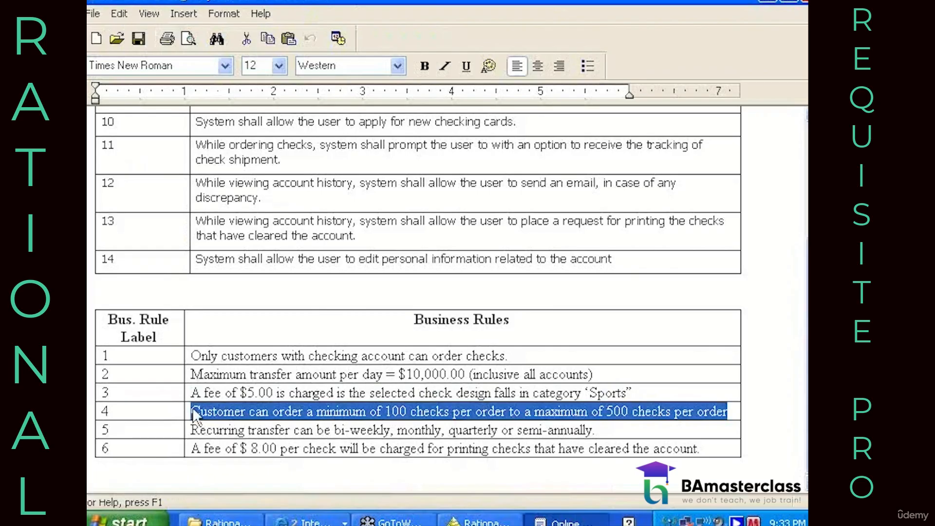
pyautogui.hotkey('alt', 'Tab')
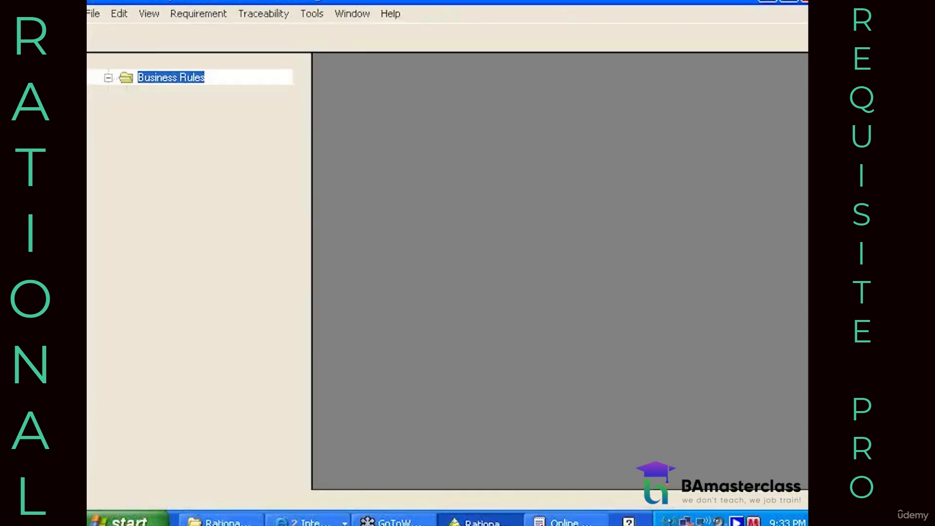
pyautogui.rightClick(183, 69)
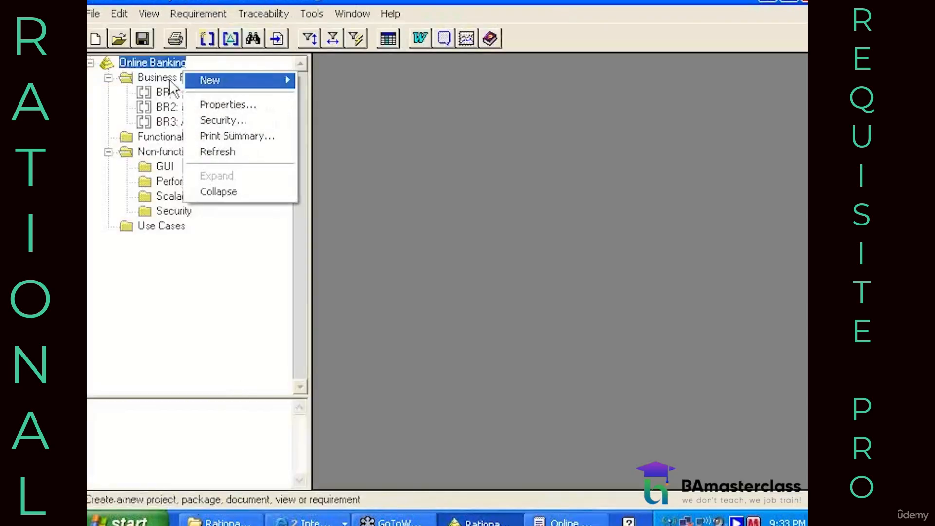
pyautogui.click(188, 79)
pyautogui.rightClick(186, 81)
pyautogui.moveTo(233, 99)
pyautogui.click(295, 134)
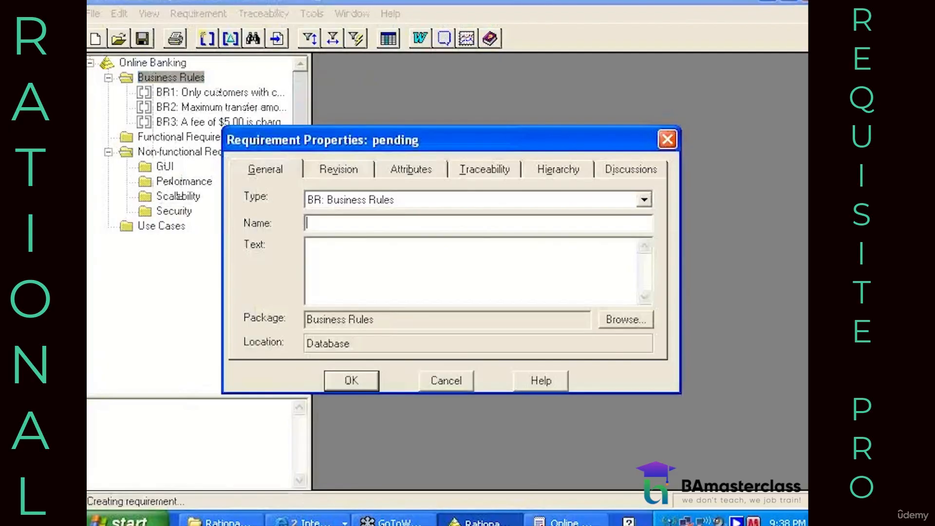
pyautogui.hotkey('ctrl', 'v')
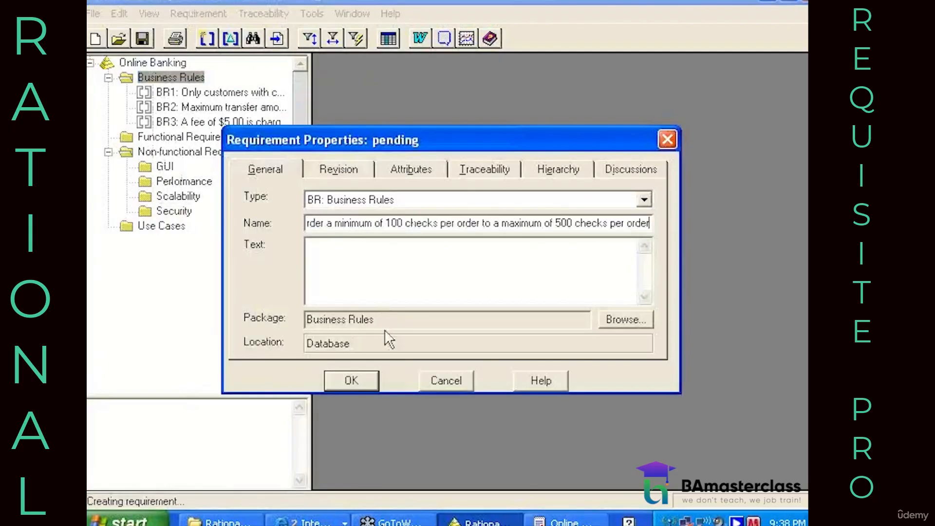
pyautogui.click(346, 381)
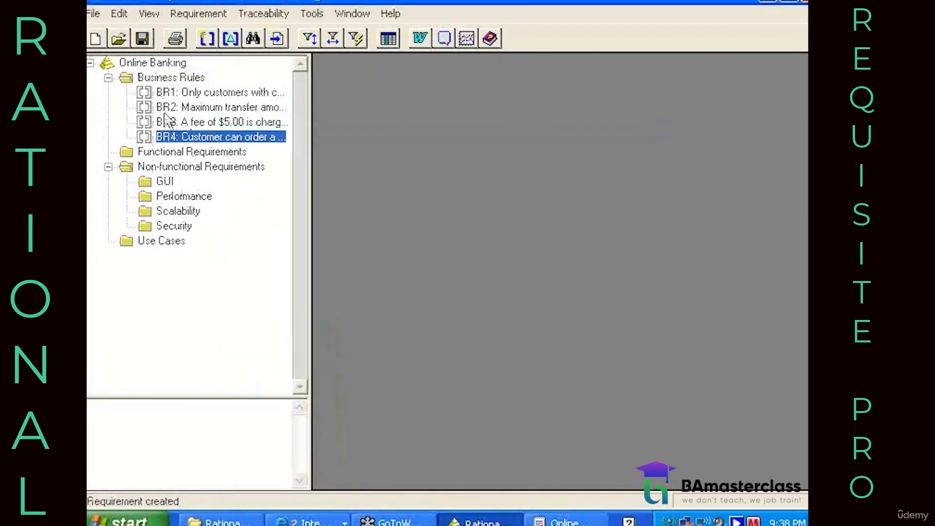
# Copy rule 5 from the requirements document into a new Business Rules requirement: "Recurring transfer can be bi-weekly, monthly, quarterly or semi-annually."
pyautogui.hotkey('alt', 'Tab')
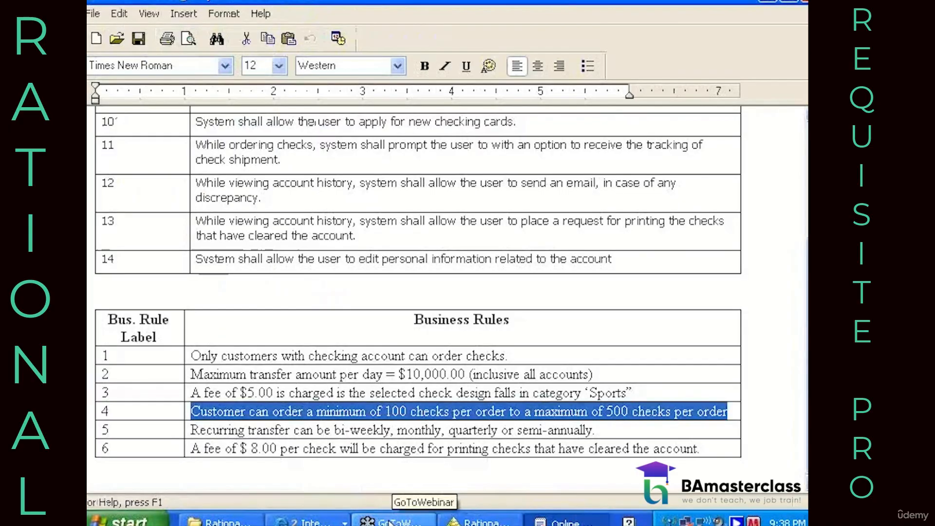
pyautogui.click(193, 429)
pyautogui.hotkey('shift', 'End')
pyautogui.hotkey('ctrl', 'c')
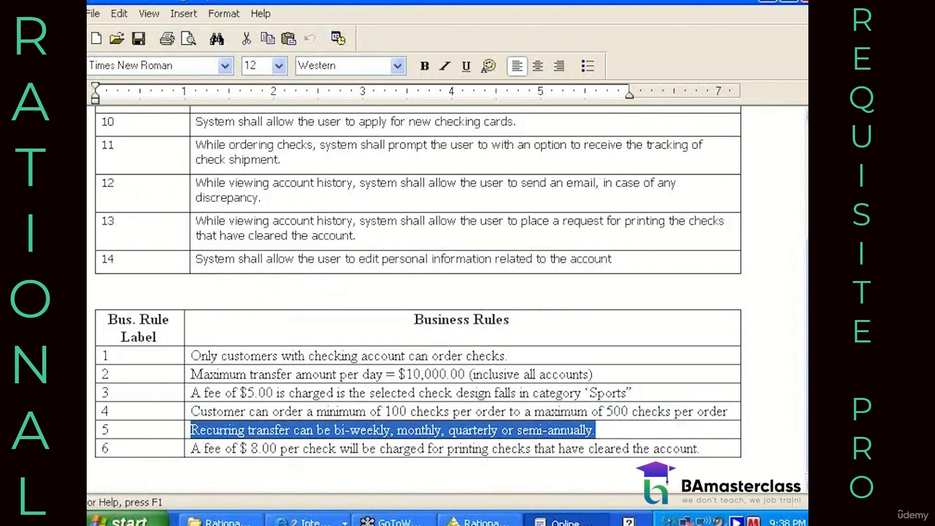
pyautogui.hotkey('alt', 'Tab')
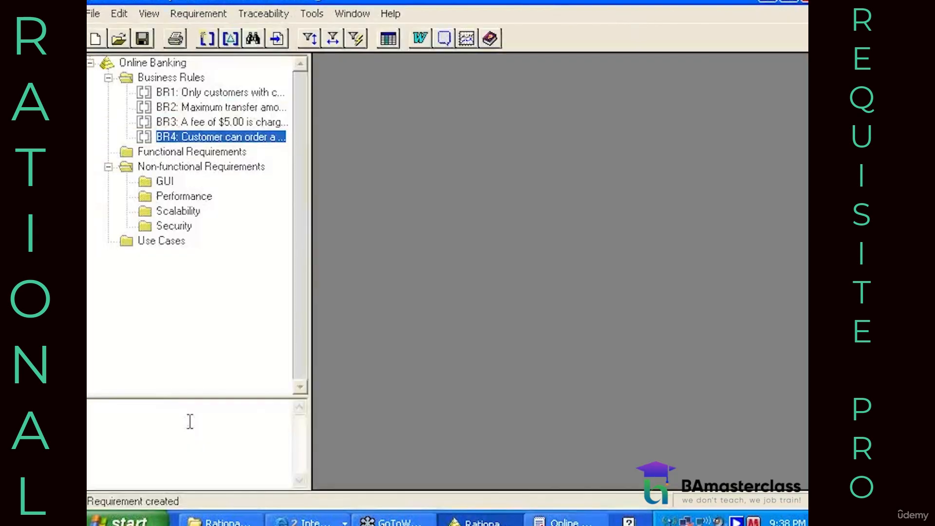
pyautogui.rightClick(160, 80)
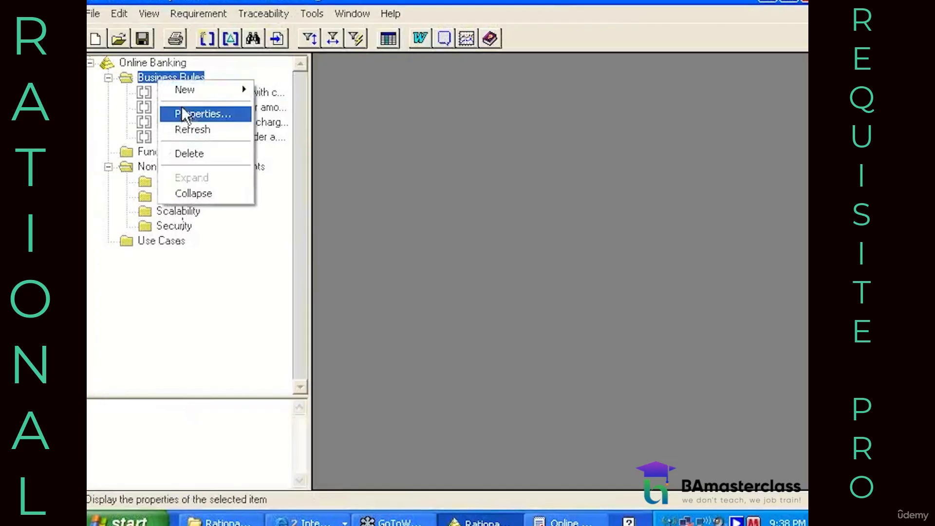
pyautogui.moveTo(229, 90)
pyautogui.click(280, 138)
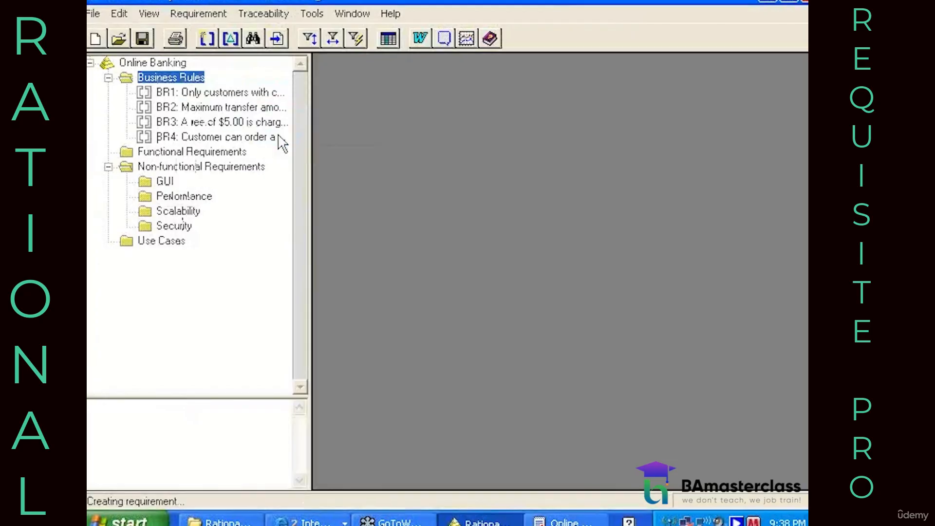
pyautogui.hotkey('ctrl', 'v')
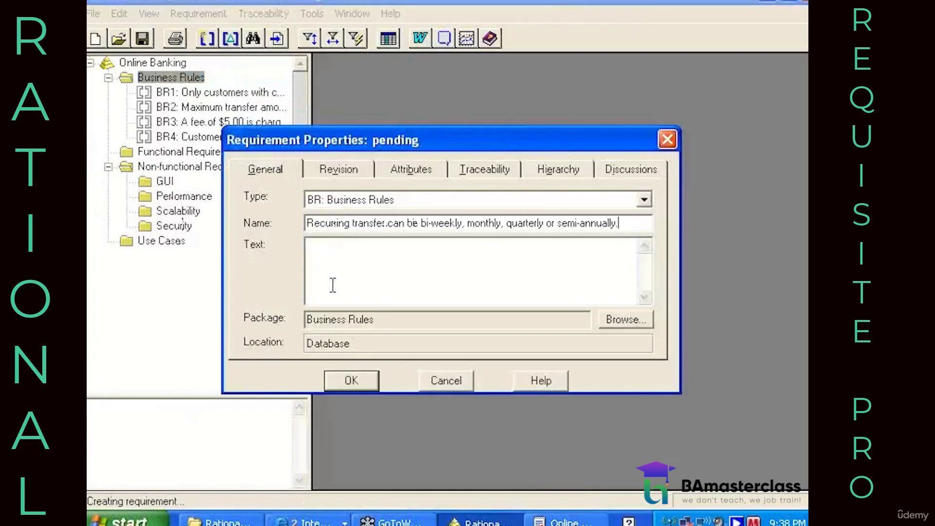
pyautogui.click(351, 381)
# Copy document rule 6 into a new Business Rules requirement: "A fee of $ 8.00 per check will be charged for printing checks that have cleared the account."
pyautogui.hotkey('alt', 'Tab')
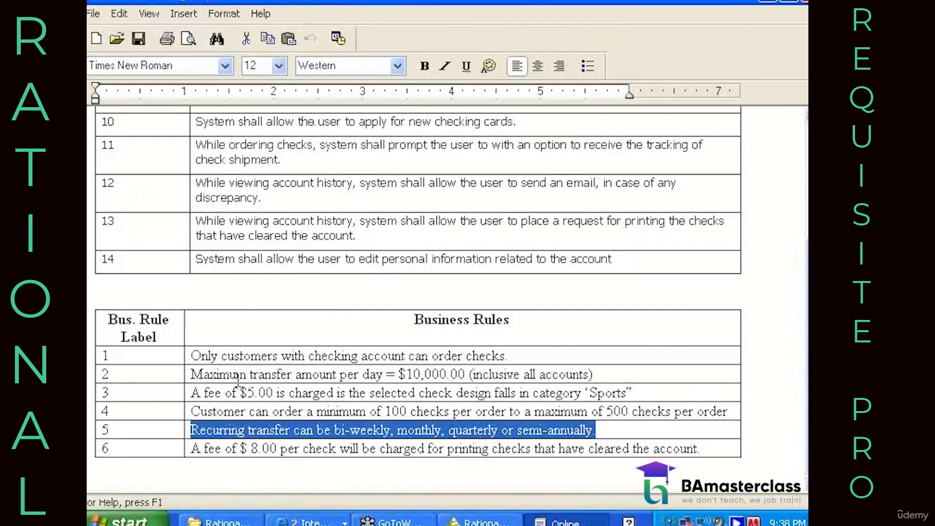
pyautogui.click(194, 446)
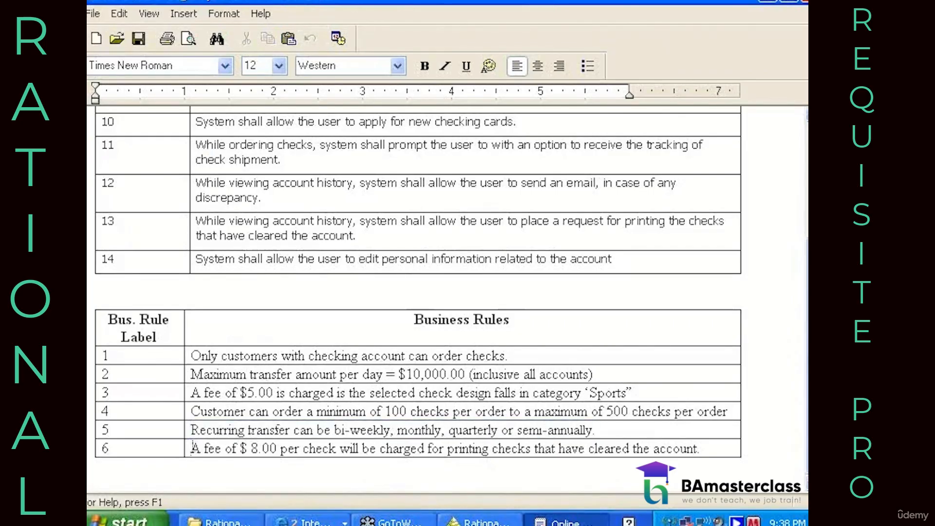
pyautogui.click(193, 445)
pyautogui.hotkey('shift', 'Left')
pyautogui.hotkey('ctrl', 'c')
pyautogui.hotkey('alt', 'Tab')
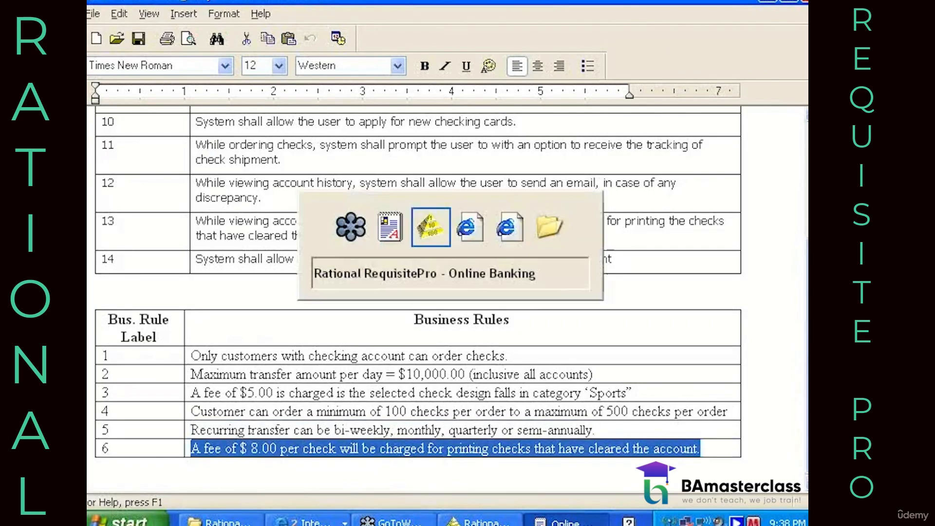
pyautogui.rightClick(176, 78)
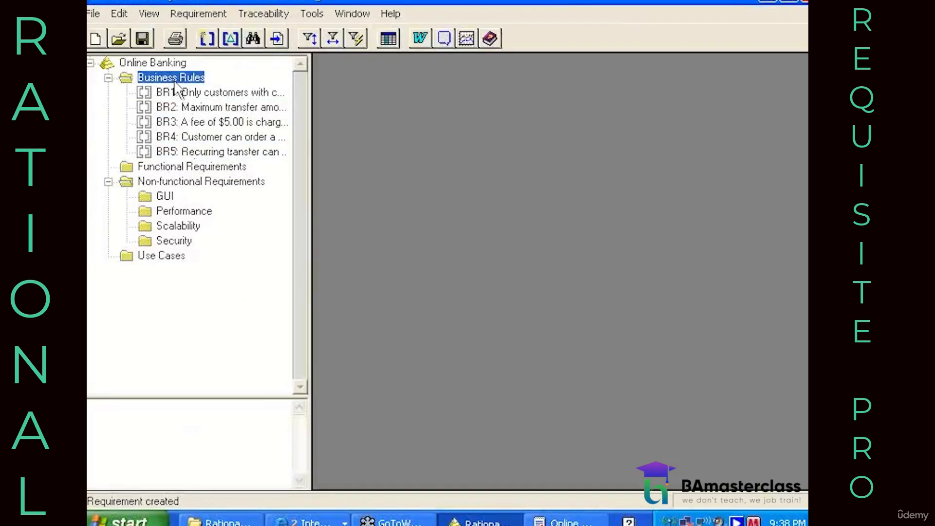
pyautogui.moveTo(234, 90)
pyautogui.click(314, 136)
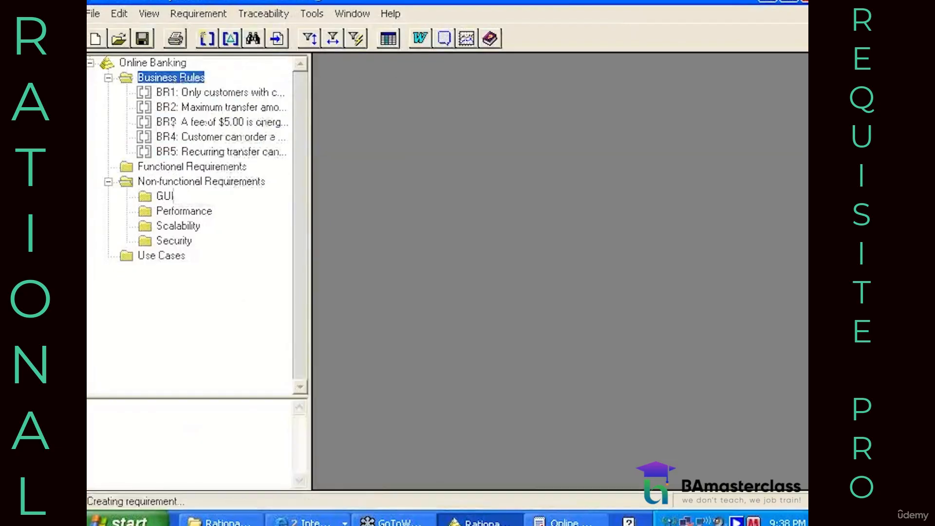
pyautogui.hotkey('ctrl', 'v')
pyautogui.click(351, 380)
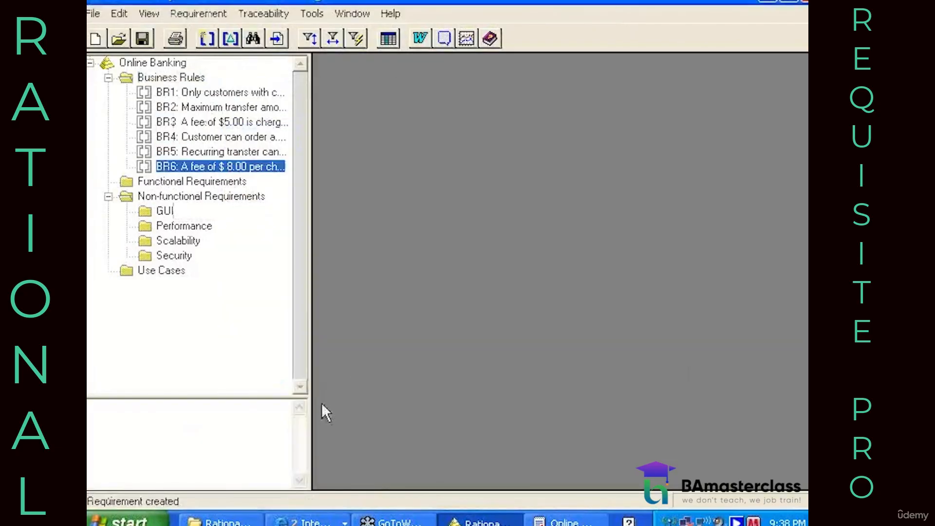
# Copy the text of functional requirement 1, "System shall allow the users to order checks online", from the requirements document
pyautogui.hotkey('alt', 'Tab')
pyautogui.scroll(4, 291, 411)
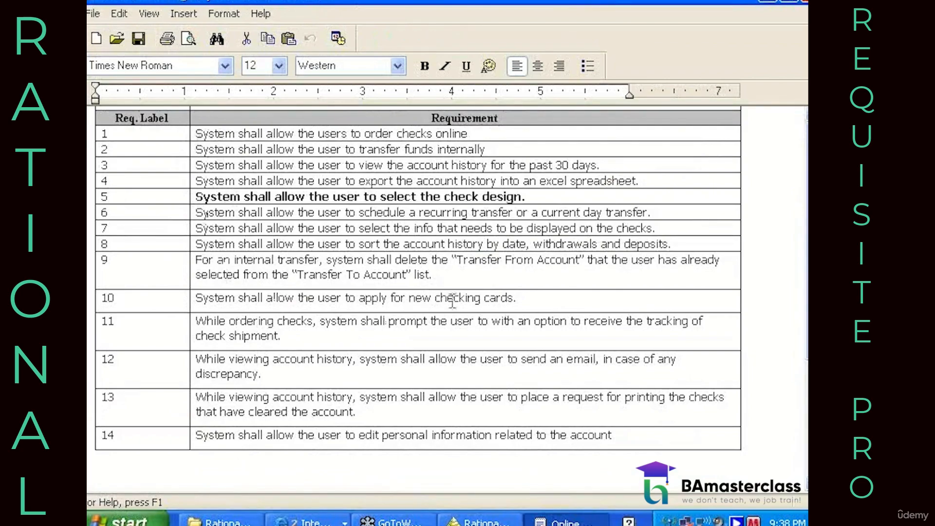
pyautogui.click(197, 132)
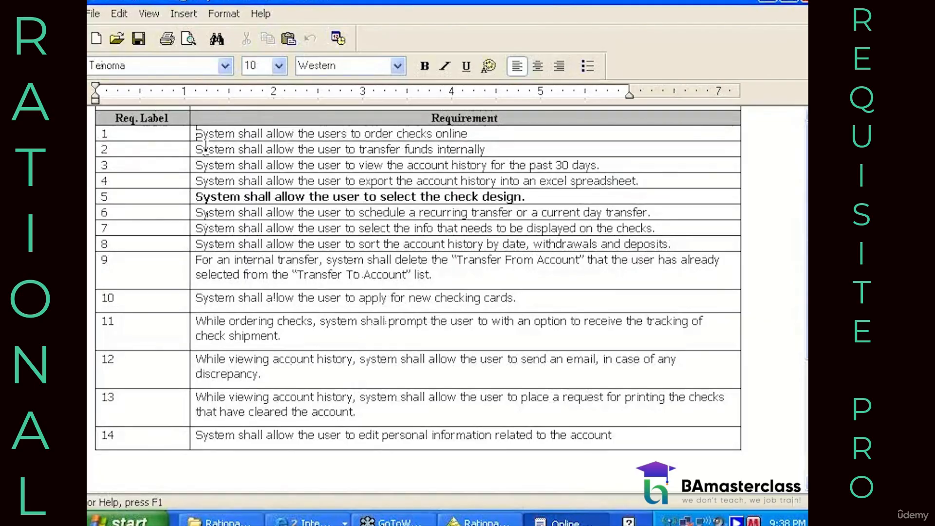
pyautogui.moveTo(196, 133); pyautogui.dragTo(205, 148)
pyautogui.hotkey('ctrl', 'c')
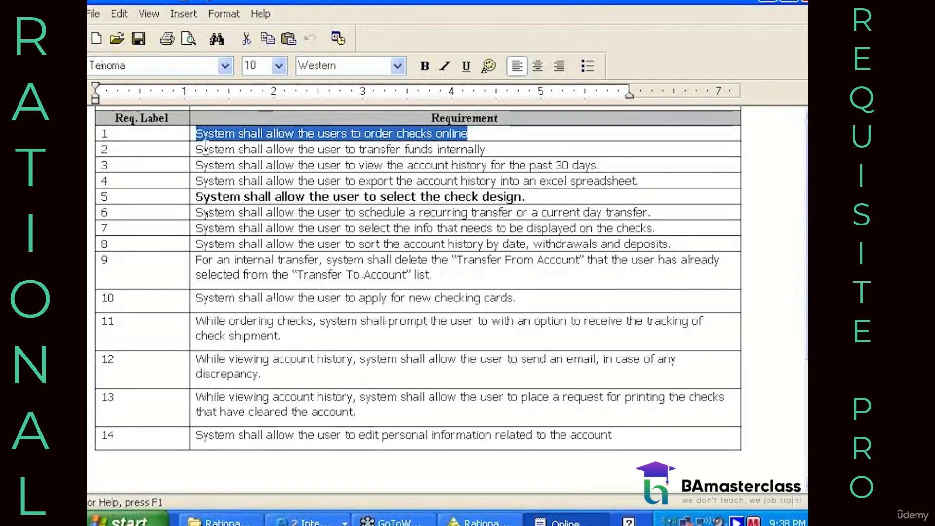
# Create a requirement of type FR: Functional Requirements in the Functional Requirements package, named with the copied text "System shall allow the users to order checks online"
pyautogui.hotkey('alt', 'Tab')
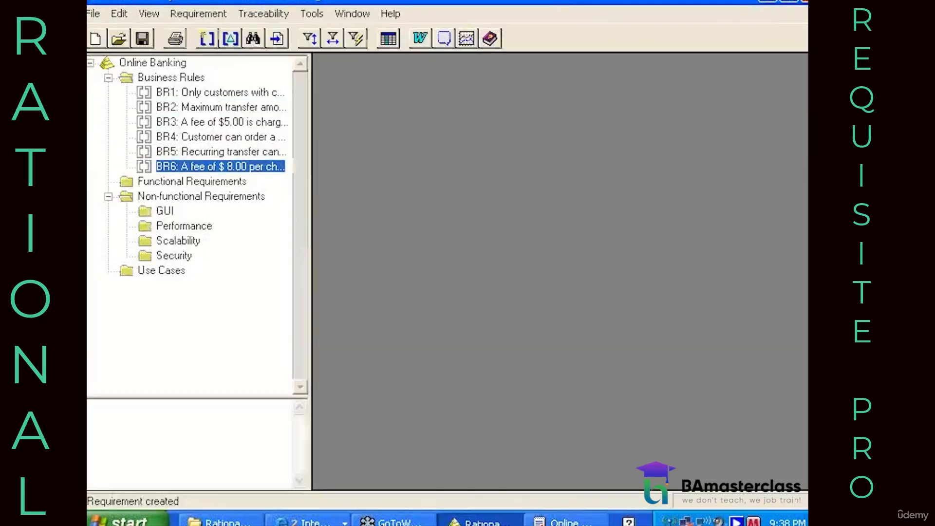
pyautogui.click(199, 182)
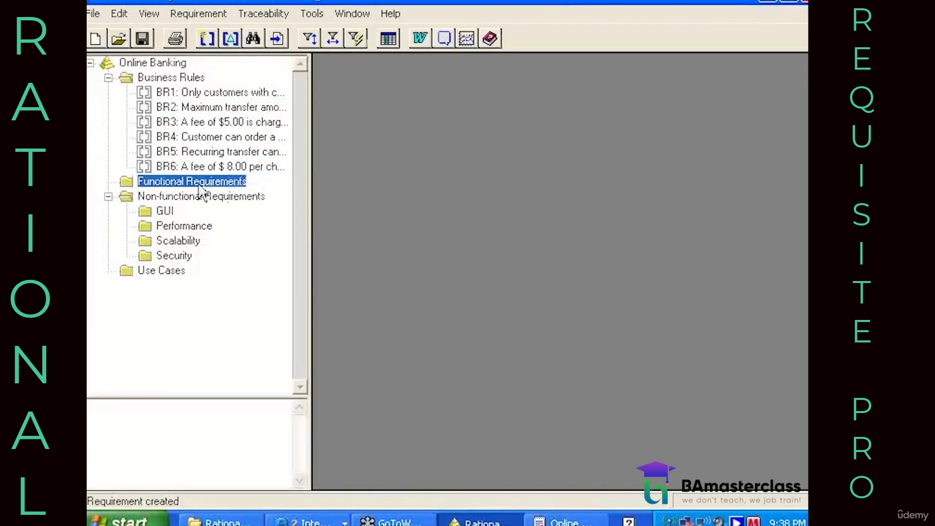
pyautogui.rightClick(199, 184)
pyautogui.moveTo(288, 195)
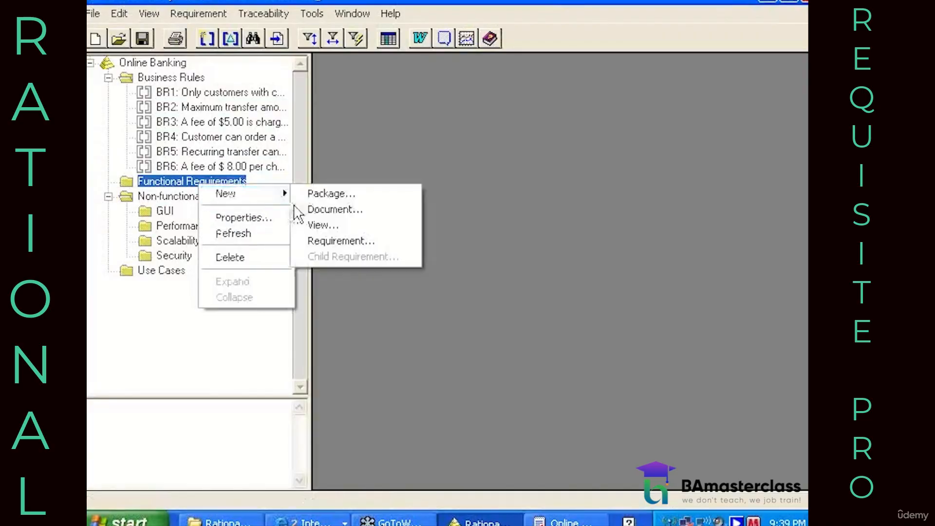
pyautogui.click(331, 241)
pyautogui.click(409, 201)
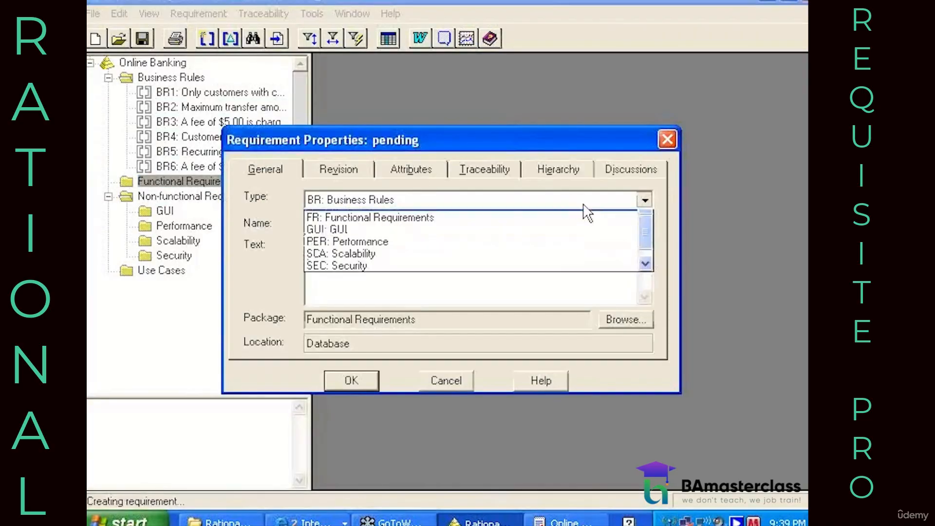
pyautogui.click(510, 217)
pyautogui.click(503, 223)
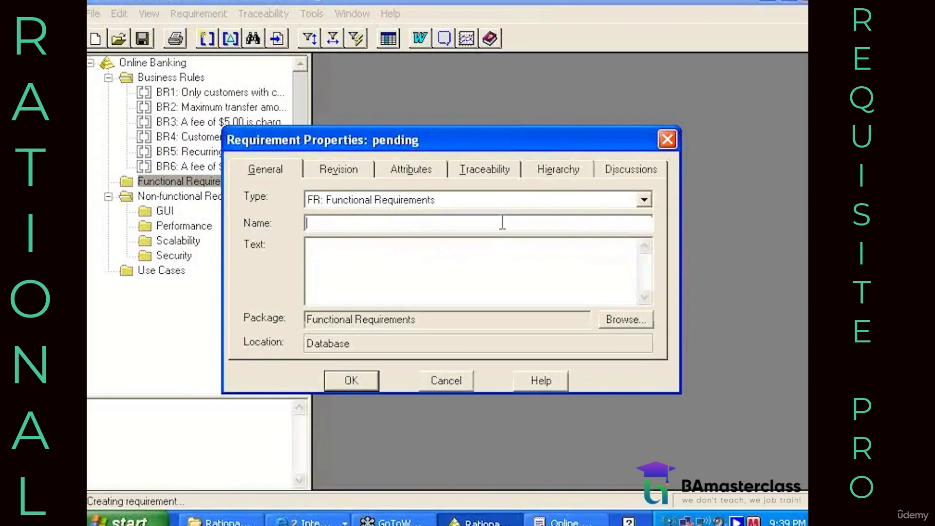
pyautogui.hotkey('ctrl', 'v')
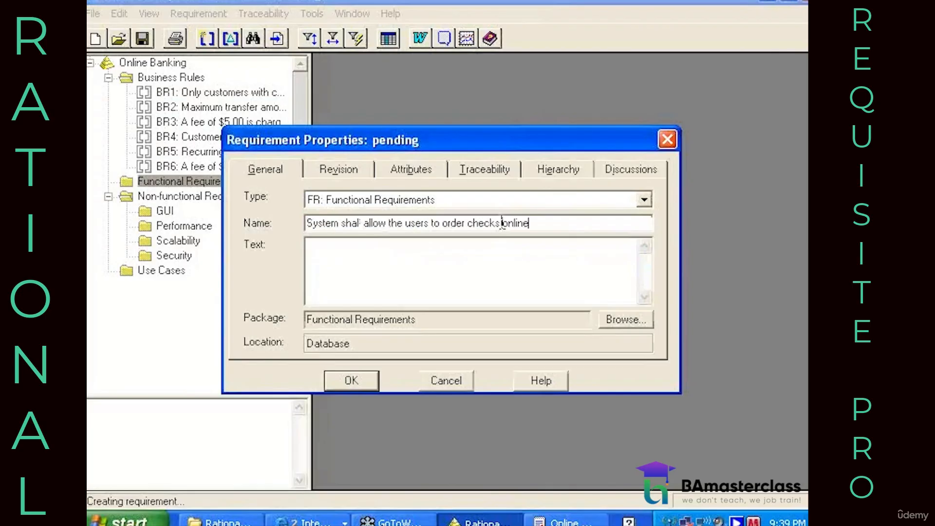
pyautogui.click(349, 380)
# Copy document requirement 2 into a new FR-type requirement in Functional Requirements: "System shall allow the user to transfer funds internally"
pyautogui.hotkey('alt', 'Tab')
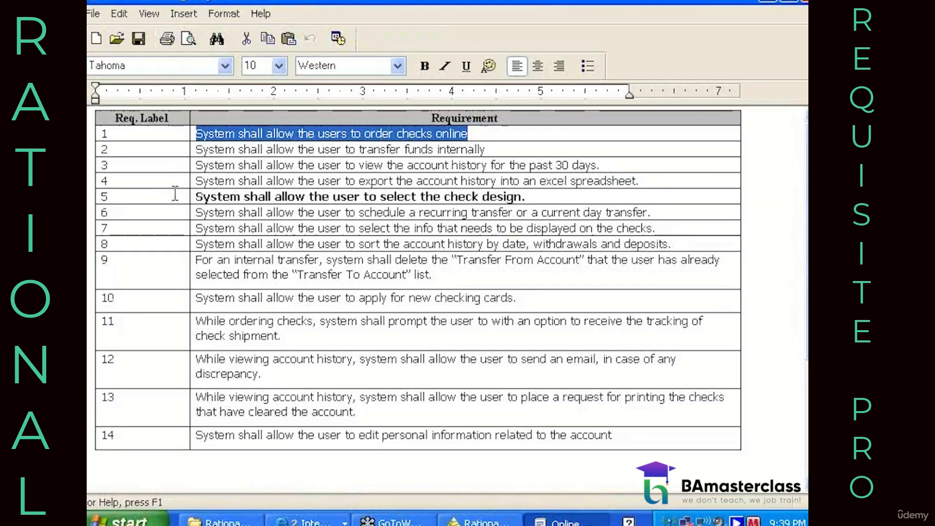
pyautogui.click(197, 150)
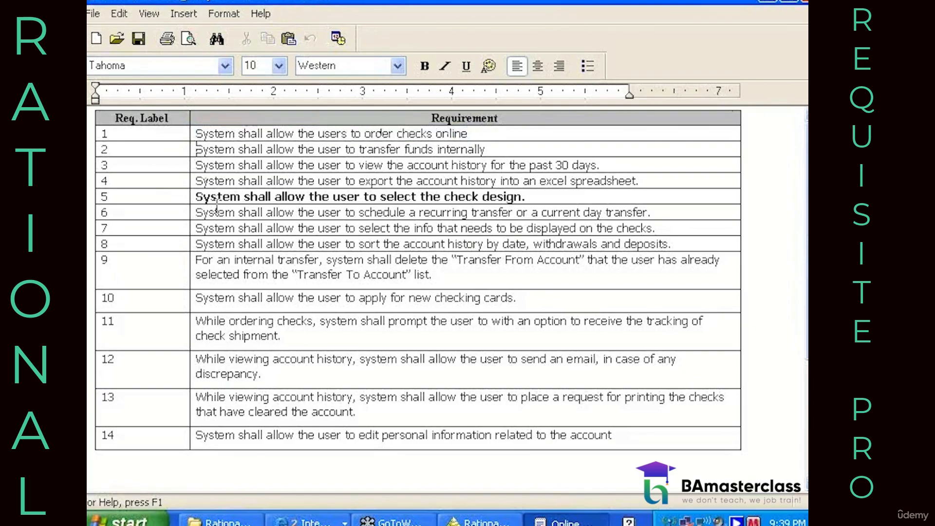
pyautogui.hotkey('shift', 'End')
pyautogui.hotkey('shift', 'Left')
pyautogui.hotkey('ctrl', 'c')
pyautogui.hotkey('alt', 'Tab')
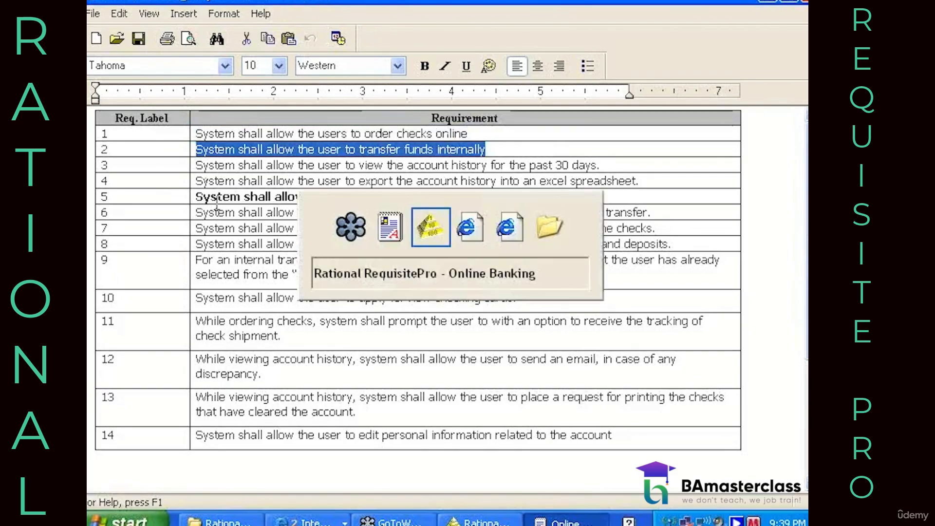
pyautogui.rightClick(209, 184)
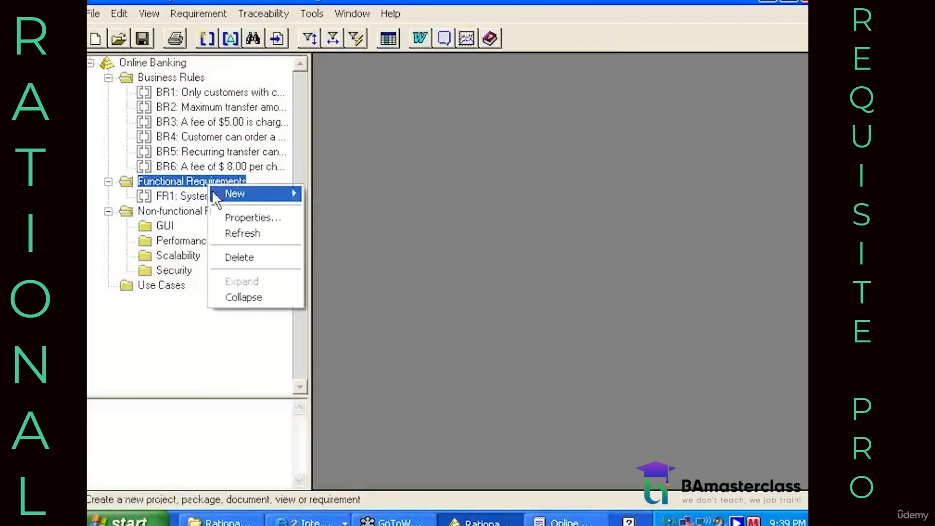
pyautogui.moveTo(236, 200)
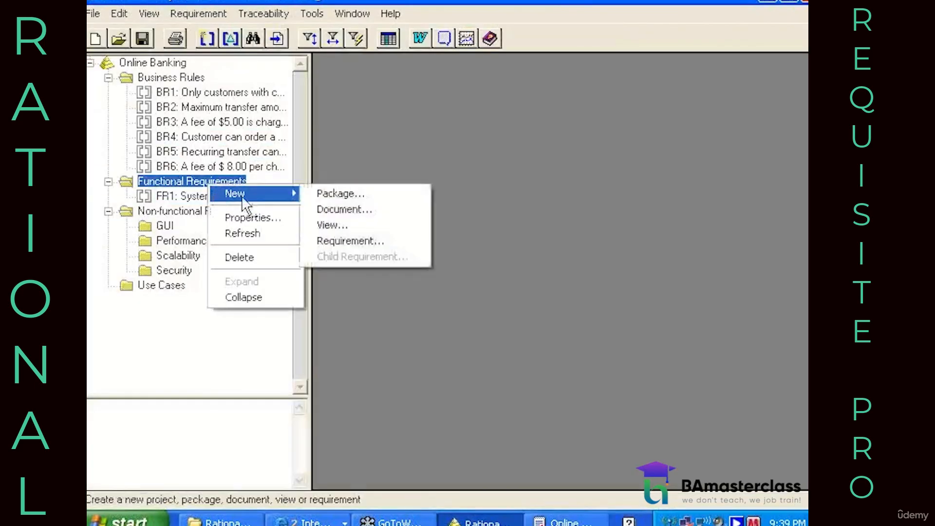
pyautogui.click(317, 235)
pyautogui.click(324, 203)
pyautogui.click(325, 225)
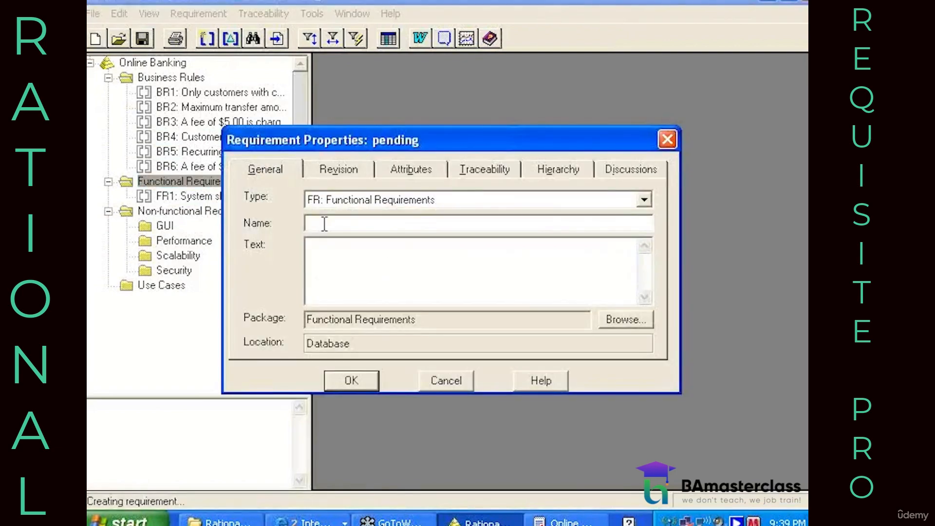
pyautogui.hotkey('ctrl', 'v')
pyautogui.click(351, 380)
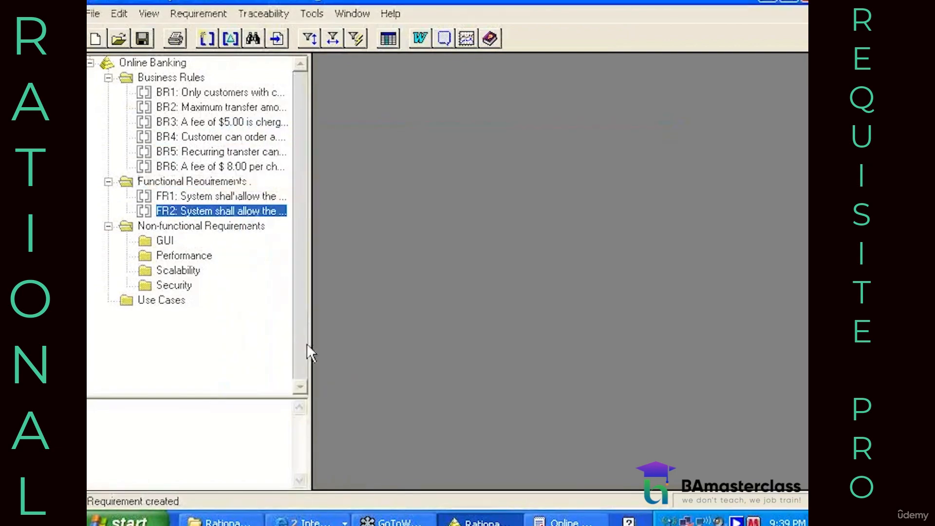
# Copy document requirement 3 into a new FR-type requirement in Functional Requirements: "System shall allow the user to view the account history for the past 30 days."
pyautogui.hotkey('alt', 'Tab')
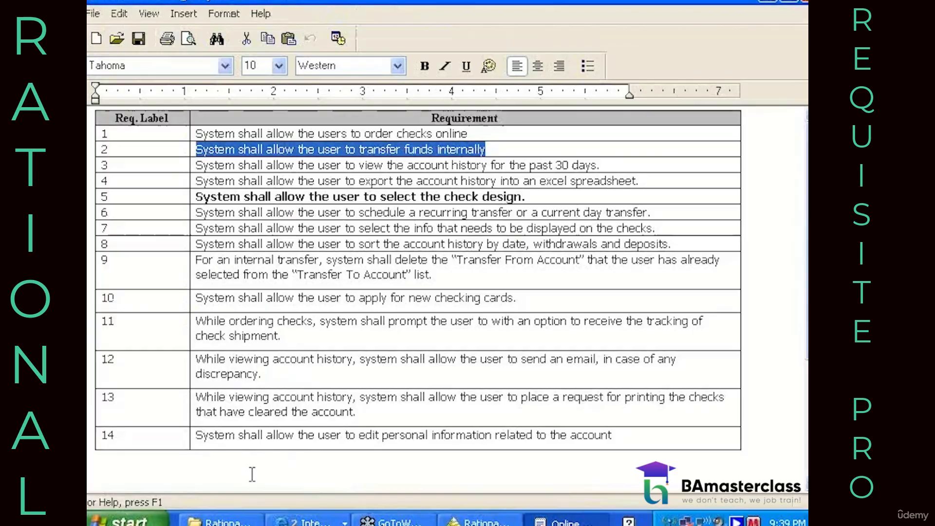
pyautogui.click(198, 165)
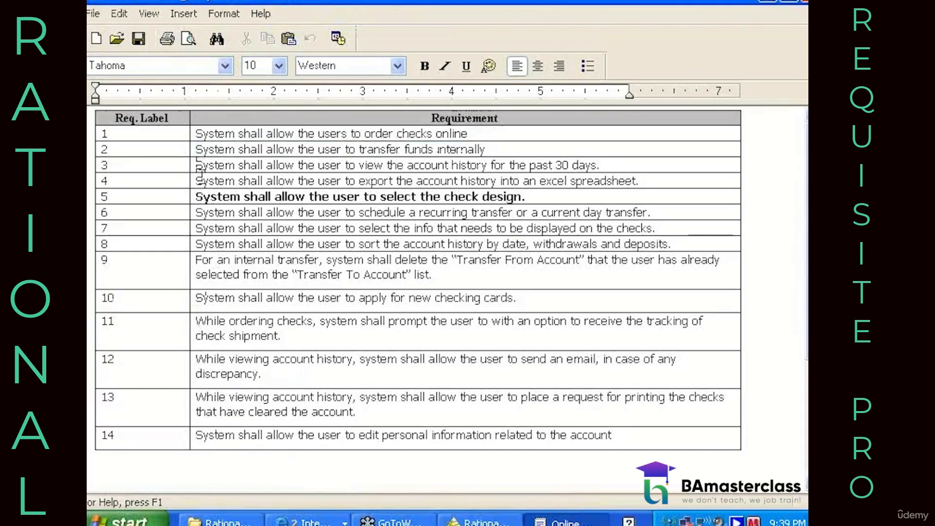
pyautogui.hotkey('shift', 'End')
pyautogui.hotkey('shift', 'Left')
pyautogui.hotkey('ctrl', 'c')
pyautogui.hotkey('alt', 'Tab')
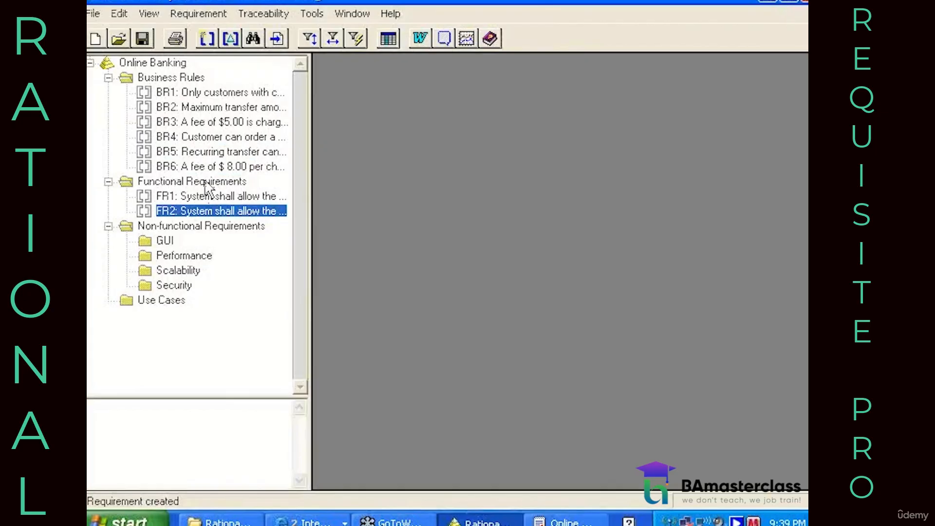
pyautogui.rightClick(209, 185)
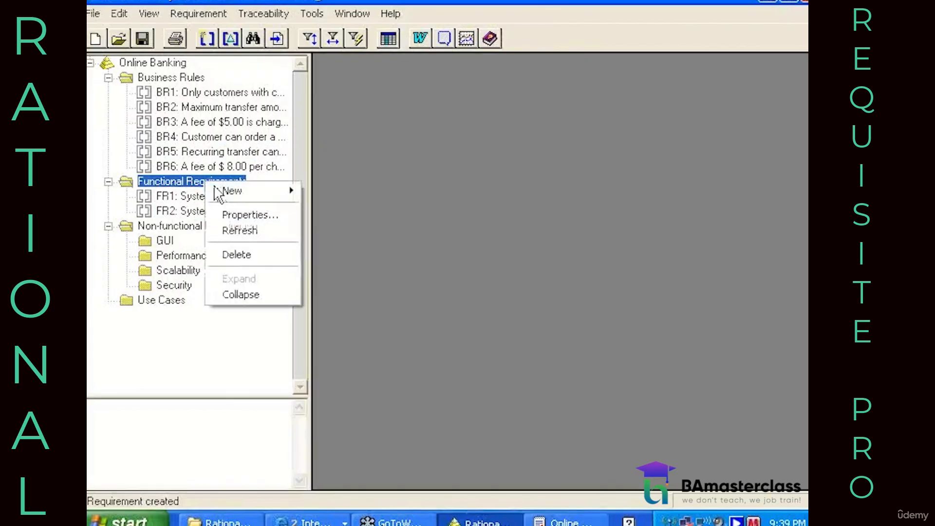
pyautogui.moveTo(228, 194)
pyautogui.click(341, 239)
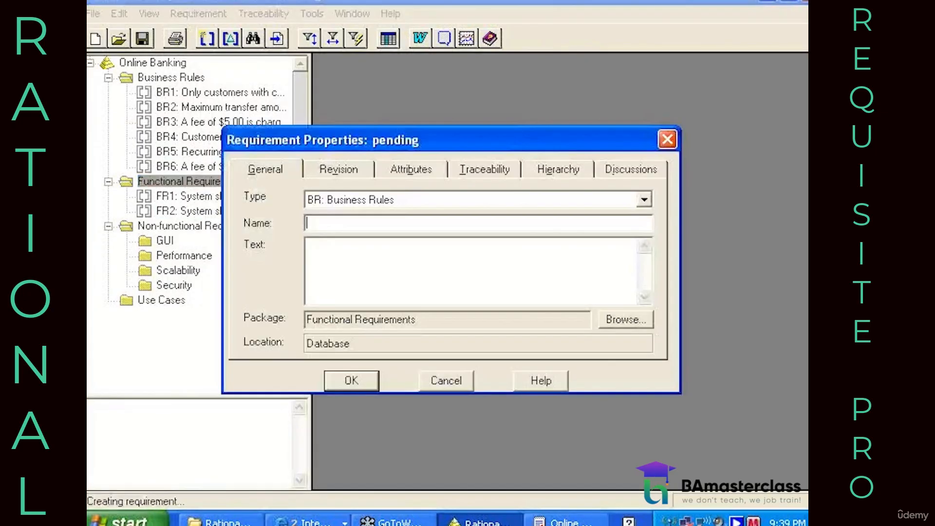
pyautogui.click(324, 201)
pyautogui.click(318, 229)
pyautogui.click(318, 223)
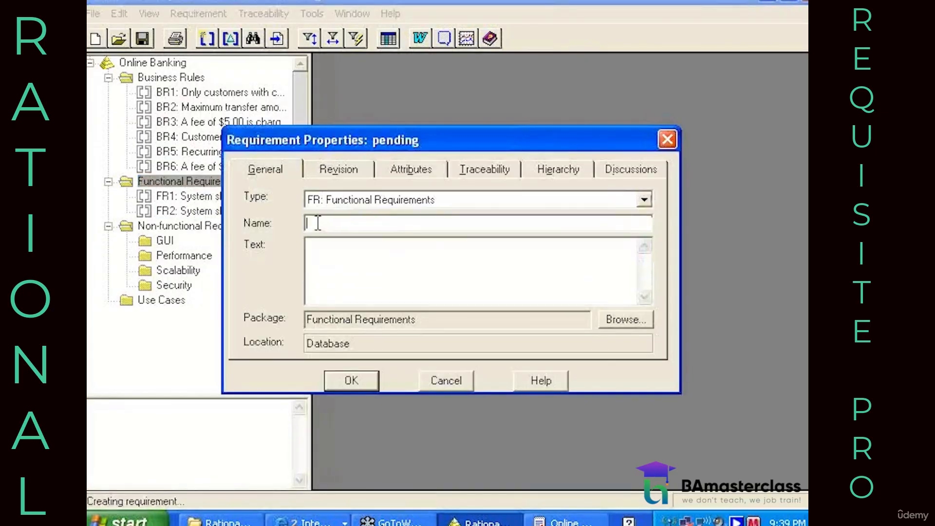
pyautogui.hotkey('ctrl', 'v')
pyautogui.press('Return')
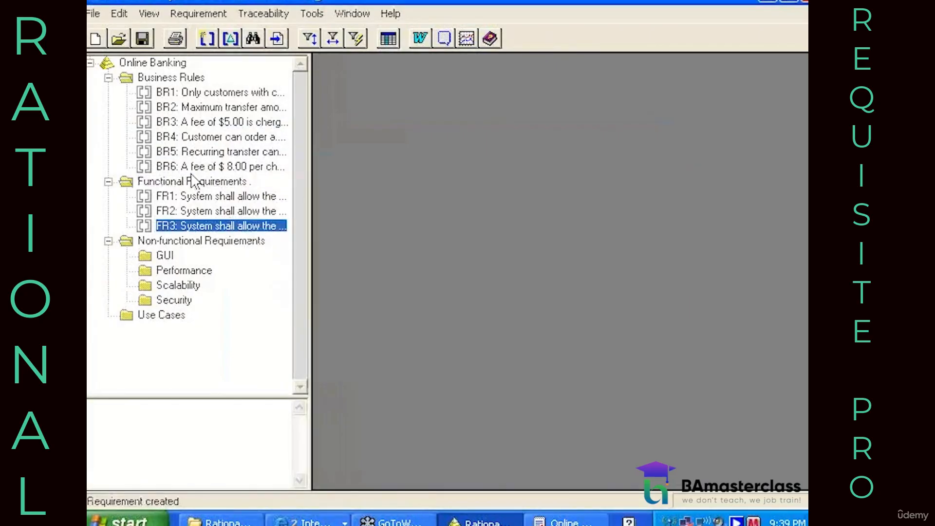
# Copy document requirement 4 into a new FR-type requirement in Functional Requirements: "System shall allow the user to export the account history into an excel spreadsheet."
pyautogui.click(565, 521)
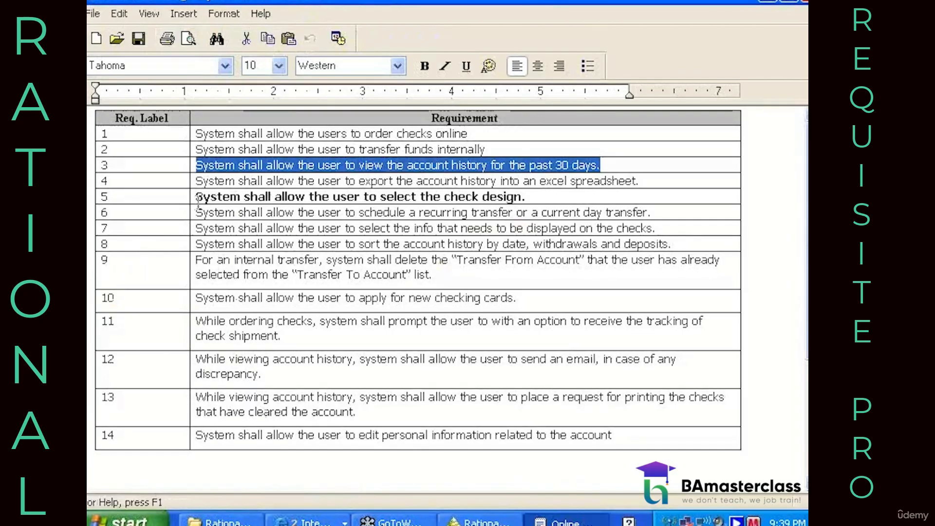
pyautogui.click(200, 180)
pyautogui.moveTo(199, 179); pyautogui.dragTo(639, 181)
pyautogui.hotkey('ctrl', 'c')
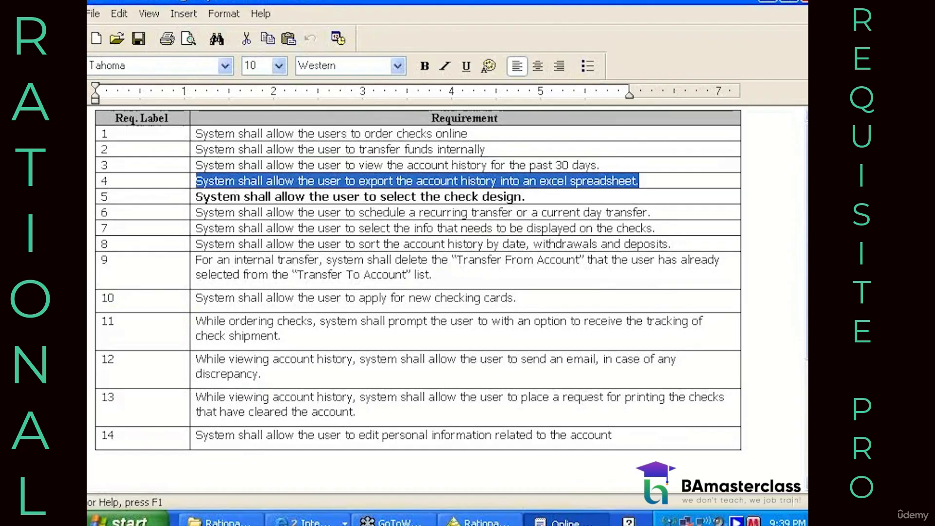
pyautogui.hotkey('alt', 'Tab')
pyautogui.rightClick(208, 180)
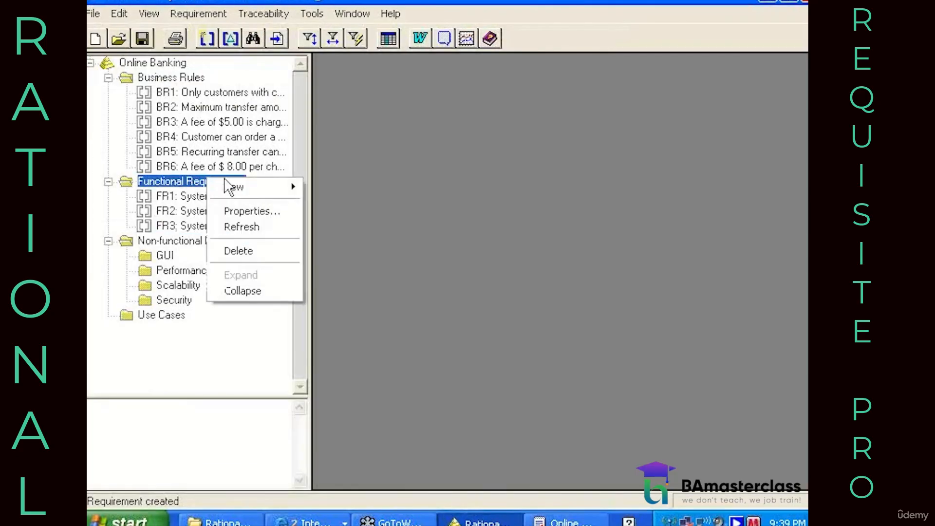
pyautogui.moveTo(267, 186)
pyautogui.click(324, 234)
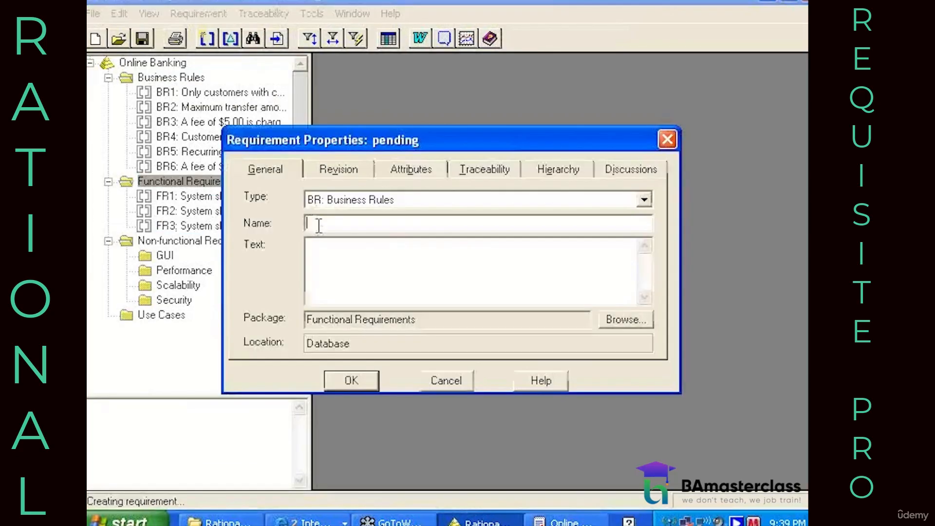
pyautogui.click(324, 201)
pyautogui.click(324, 228)
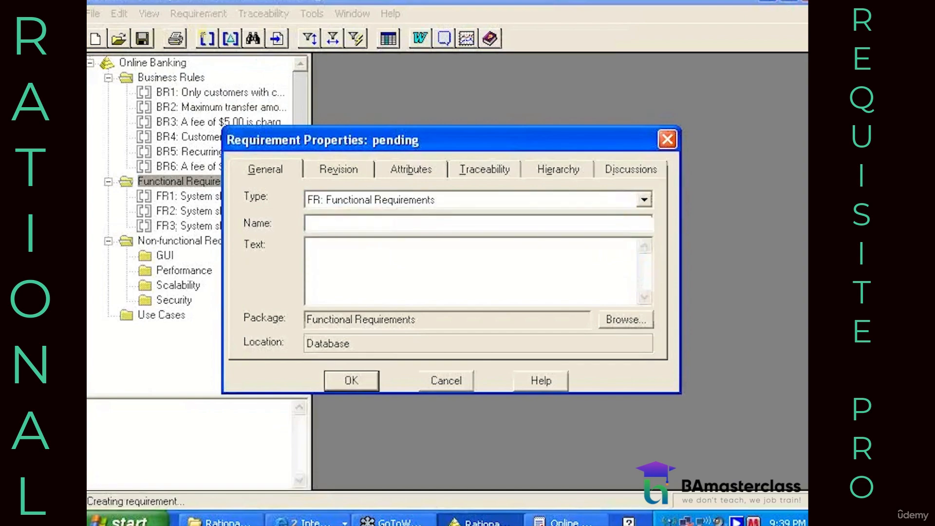
pyautogui.hotkey('ctrl', 'v')
pyautogui.click(351, 380)
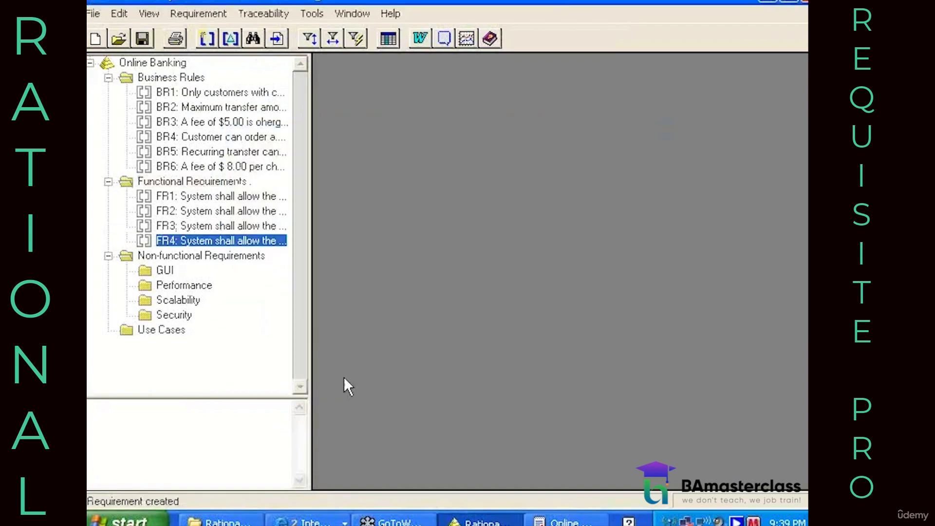
# Copy document requirement 5 into a new FR-type requirement in Functional Requirements: "System shall allow the user to select the check design."
pyautogui.hotkey('alt', 'Tab')
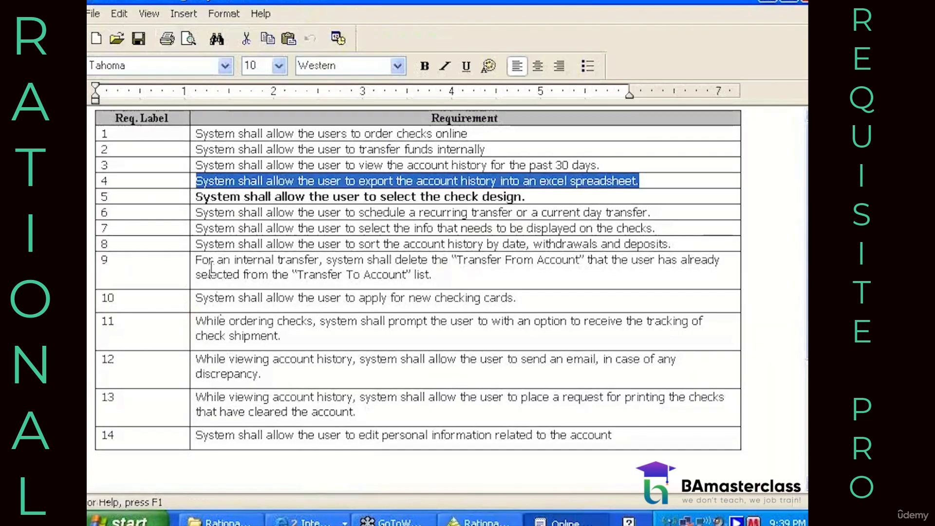
pyautogui.click(197, 198)
pyautogui.hotkey('shift', 'End')
pyautogui.hotkey('shift', 'Left')
pyautogui.hotkey('alt', 'Tab')
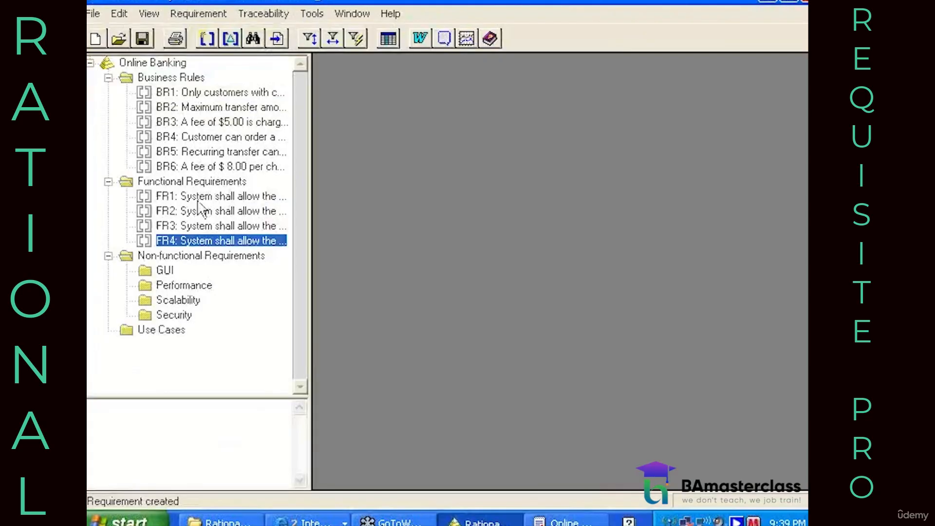
pyautogui.rightClick(199, 183)
pyautogui.moveTo(215, 192)
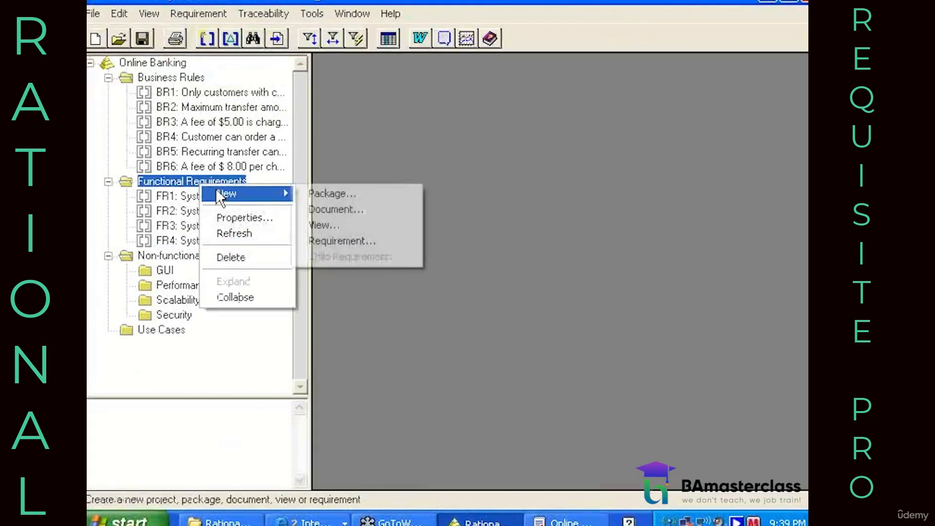
pyautogui.click(313, 242)
pyautogui.click(314, 199)
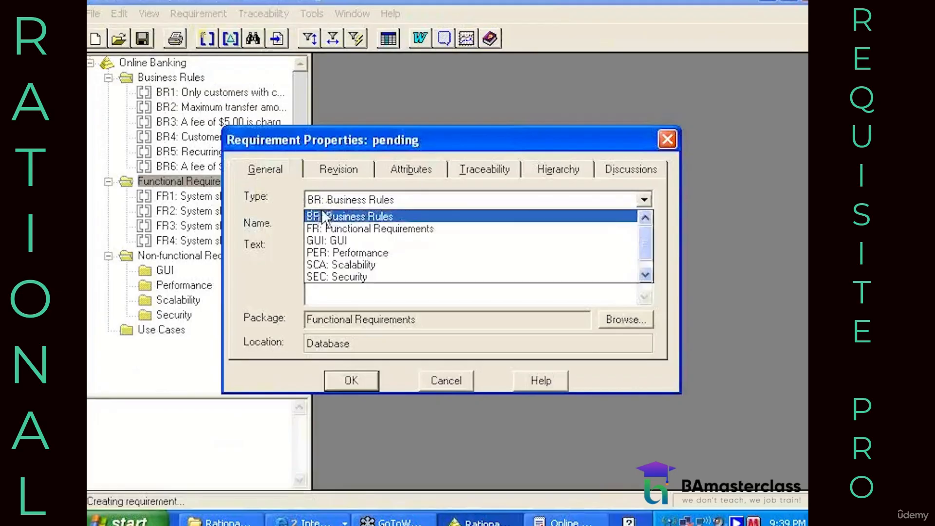
pyautogui.click(319, 224)
pyautogui.write('System shall allow the user to select the check design.')
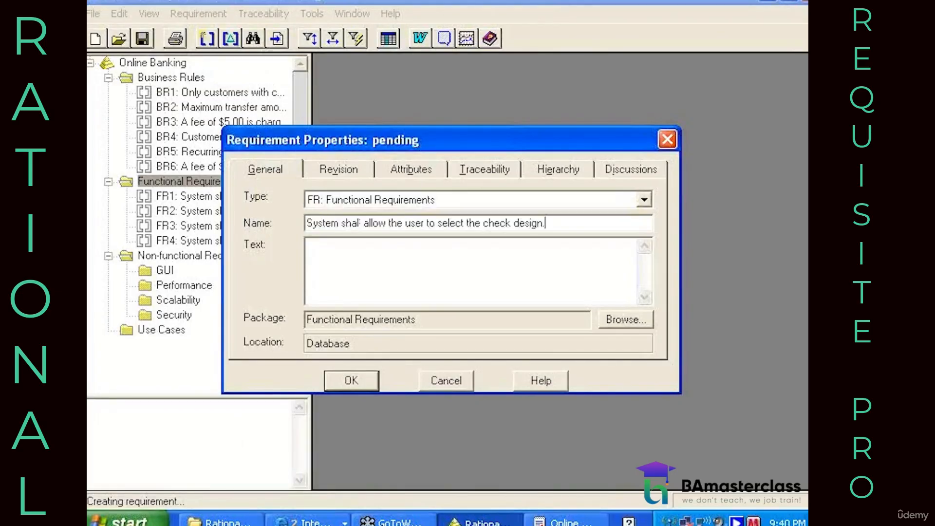
pyautogui.click(336, 384)
# Copy document requirement 6 into a new FR-type requirement in Functional Requirements: "System shall allow the user to schedule a recurring transfer or a current day transfer."
pyautogui.hotkey('alt', 'Tab')
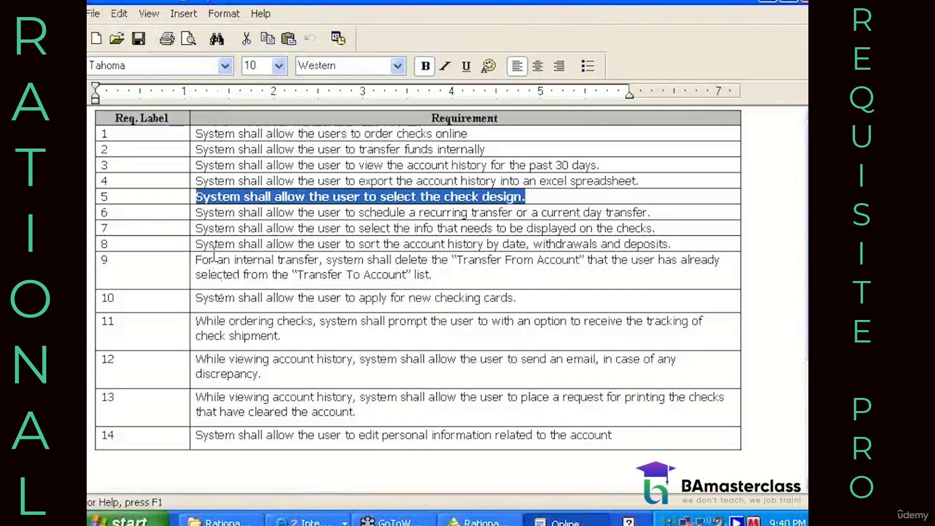
pyautogui.moveTo(197, 212); pyautogui.dragTo(651, 212)
pyautogui.hotkey('ctrl', 'c')
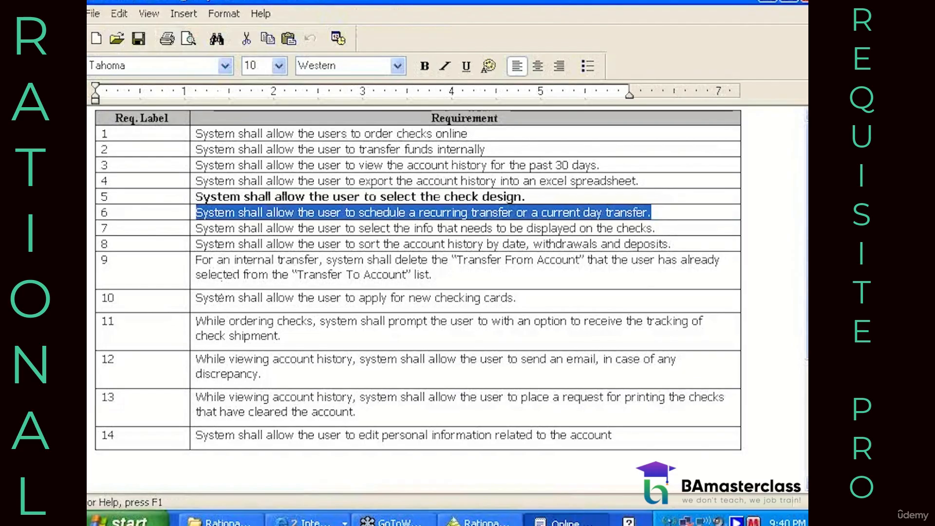
pyautogui.hotkey('alt', 'Tab')
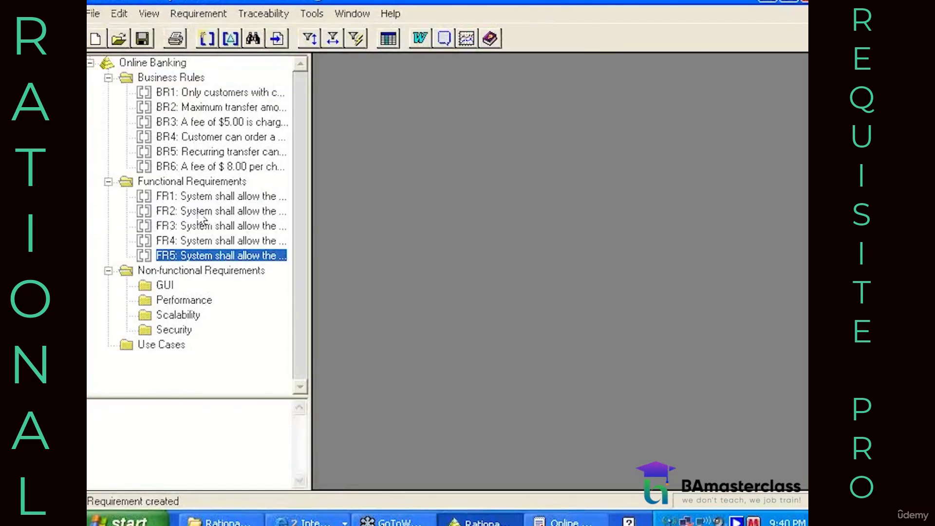
pyautogui.click(195, 182)
pyautogui.rightClick(199, 183)
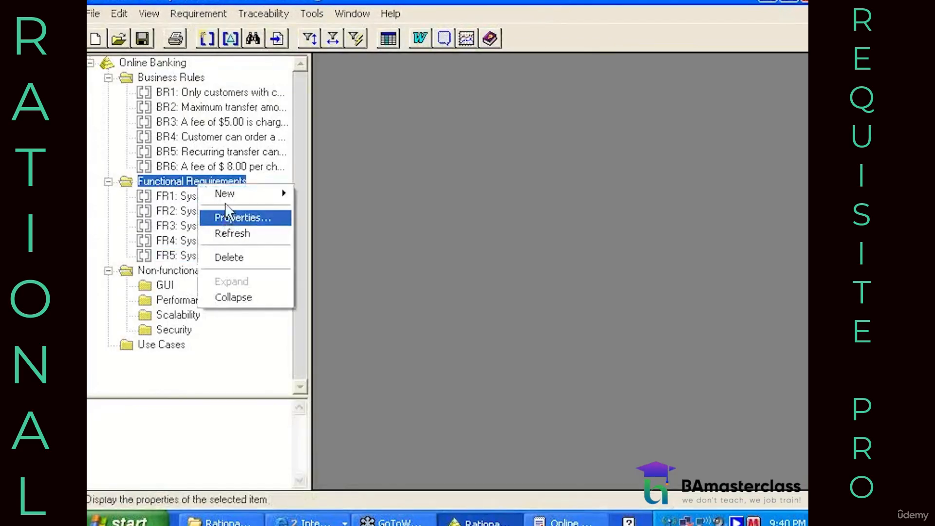
pyautogui.moveTo(230, 194)
pyautogui.click(332, 240)
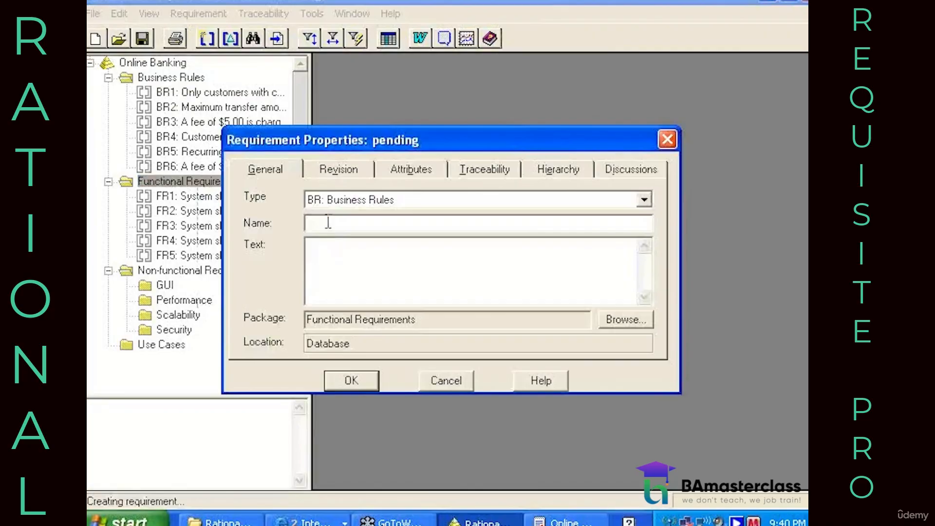
pyautogui.click(331, 201)
pyautogui.click(327, 228)
pyautogui.click(322, 224)
pyautogui.hotkey('ctrl', 'v')
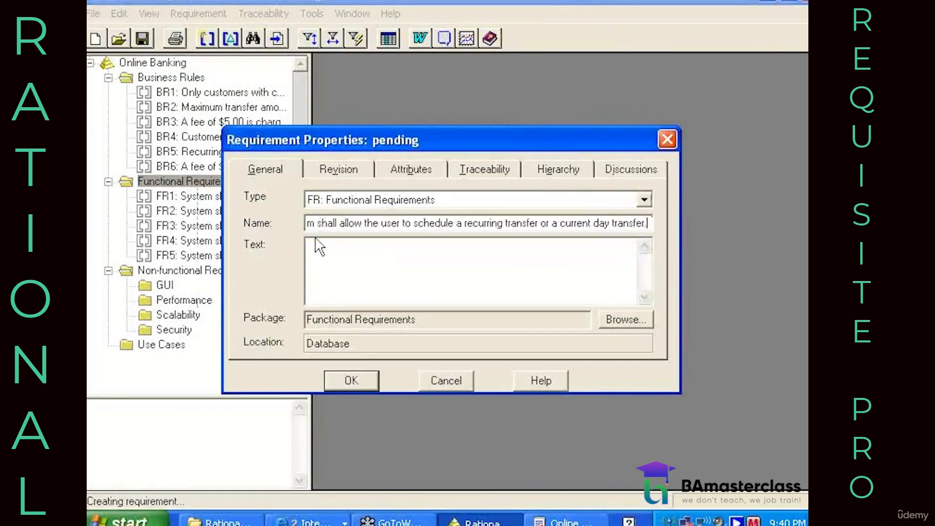
pyautogui.click(347, 379)
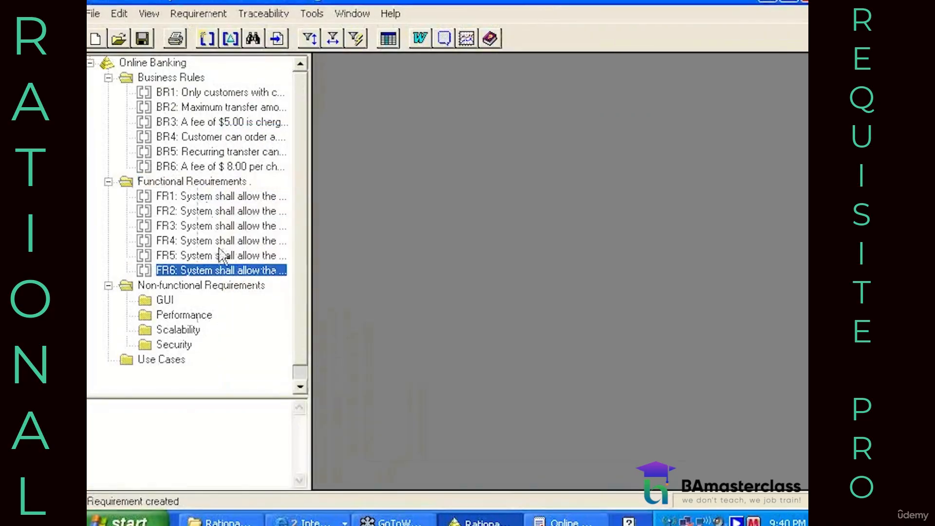
# Copy requirement 7 into a new FR-type requirement in Functional Requirements: "System shall allow the user to select the info that needs to be displayed on the checks."
pyautogui.hotkey('alt', 'Tab')
pyautogui.click(197, 228)
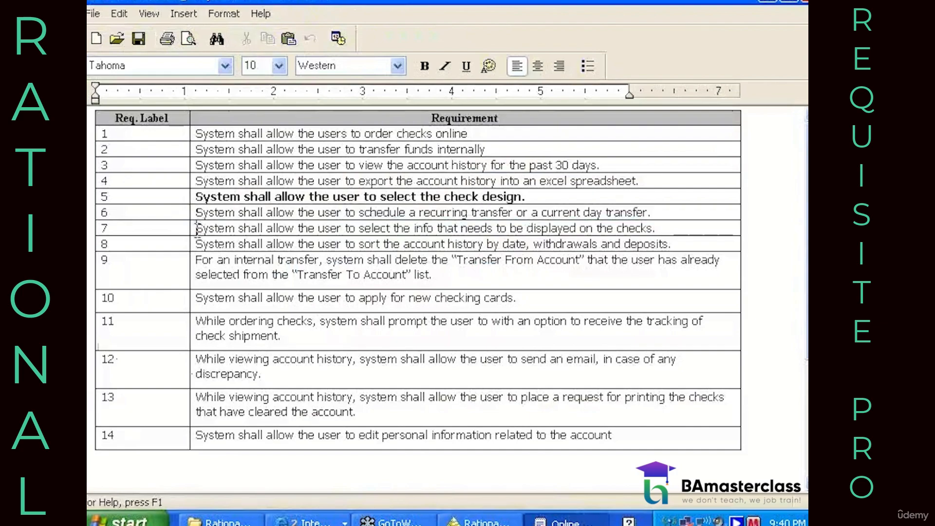
pyautogui.tripleClick(196, 228)
pyautogui.hotkey('ctrl', 'c')
pyautogui.hotkey('alt', 'Tab')
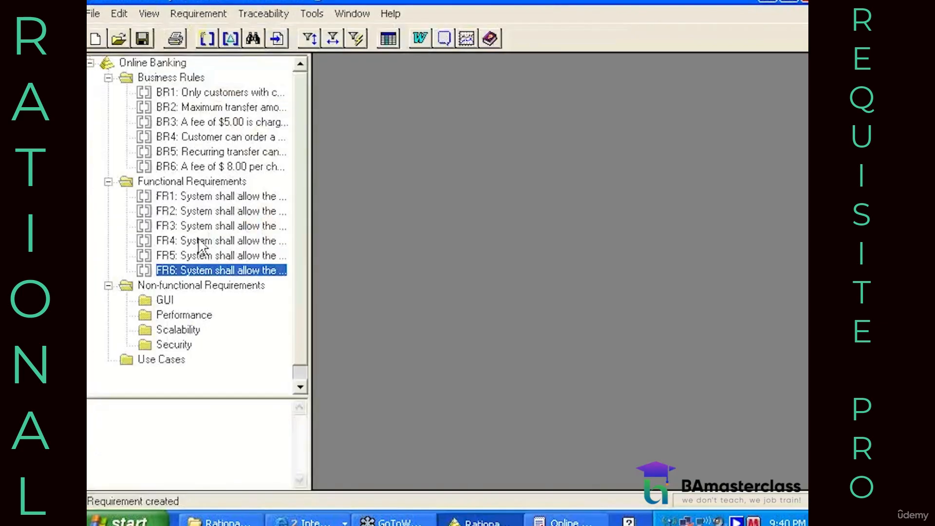
pyautogui.click(185, 178)
pyautogui.rightClick(186, 178)
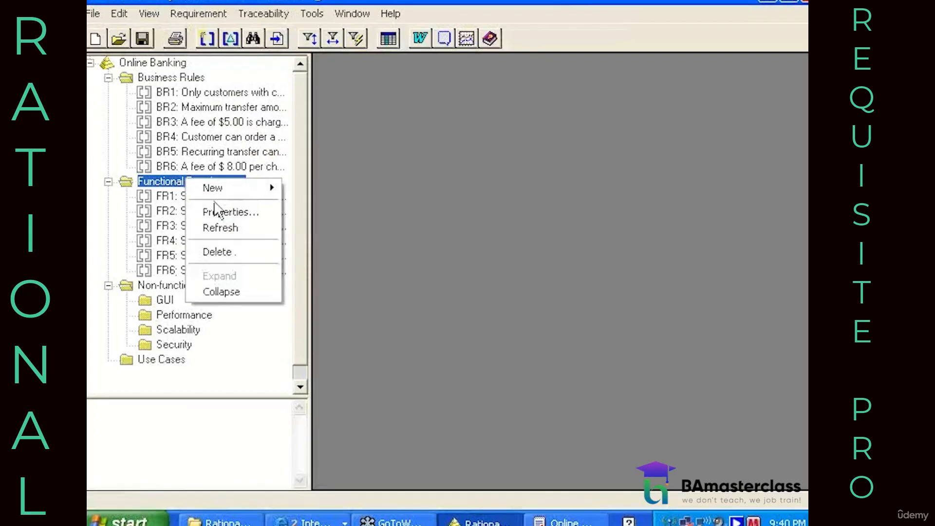
pyautogui.moveTo(223, 189)
pyautogui.click(312, 236)
pyautogui.click(644, 199)
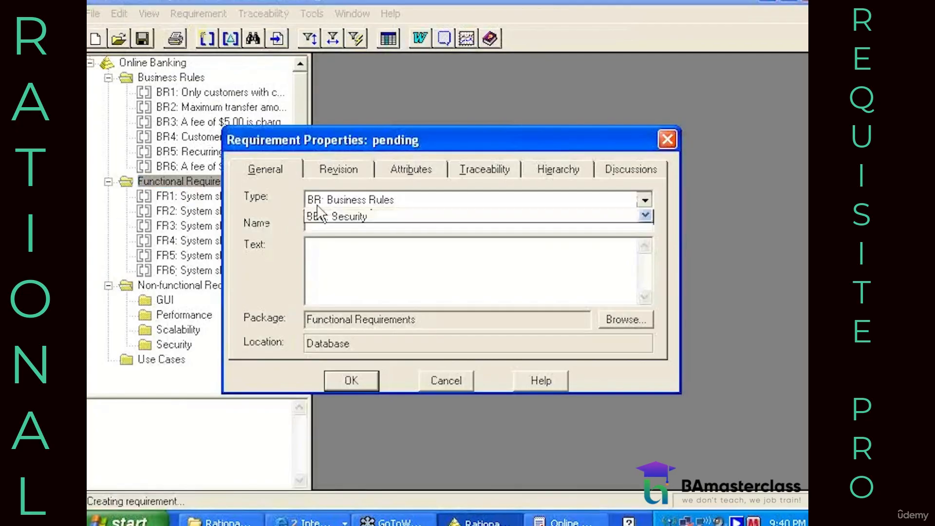
pyautogui.click(316, 228)
pyautogui.click(315, 228)
pyautogui.hotkey('ctrl', 'v')
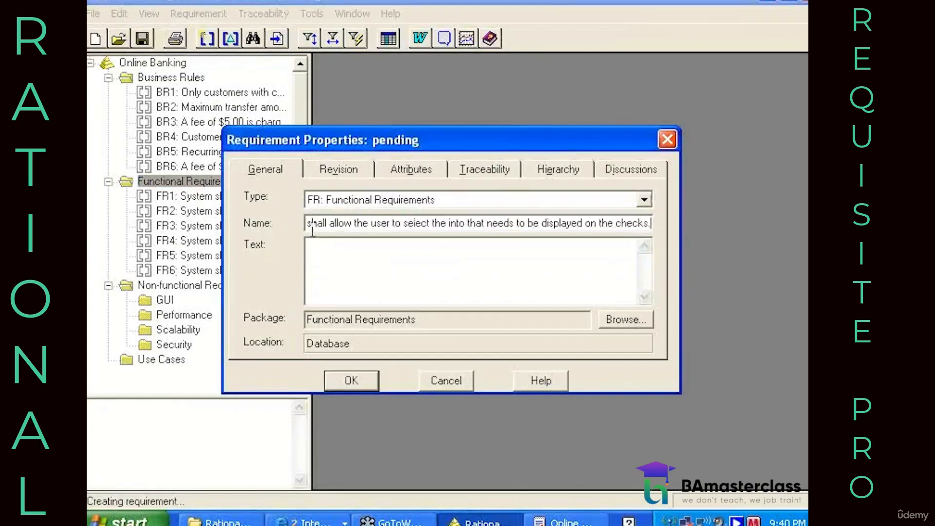
pyautogui.click(351, 381)
# Copy document requirement 8 into a new FR-type requirement in Functional Requirements: "System shall allow the user to sort the account history by date, withdrawals and deposits."
pyautogui.hotkey('alt', 'Tab')
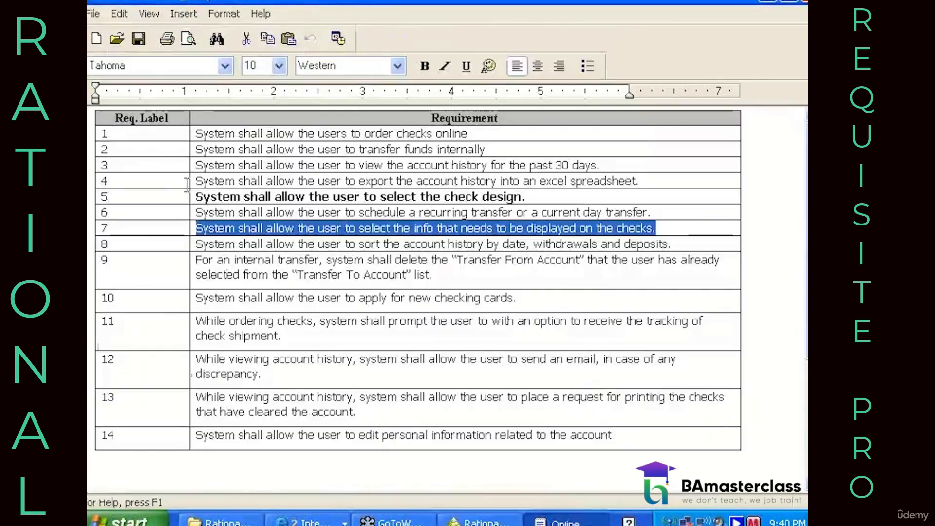
pyautogui.click(197, 242)
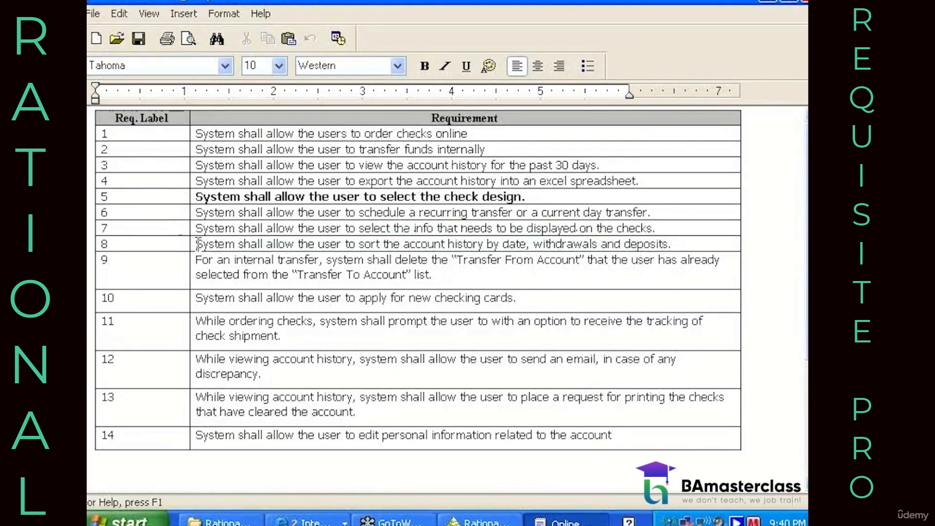
pyautogui.tripleClick(197, 242)
pyautogui.hotkey('ctrl', 'c')
pyautogui.hotkey('alt', 'Tab')
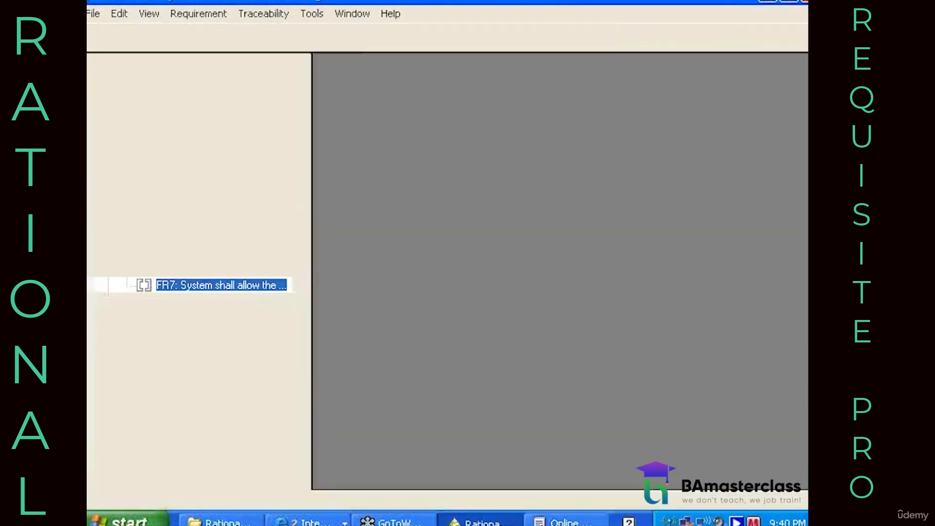
pyautogui.click(200, 182)
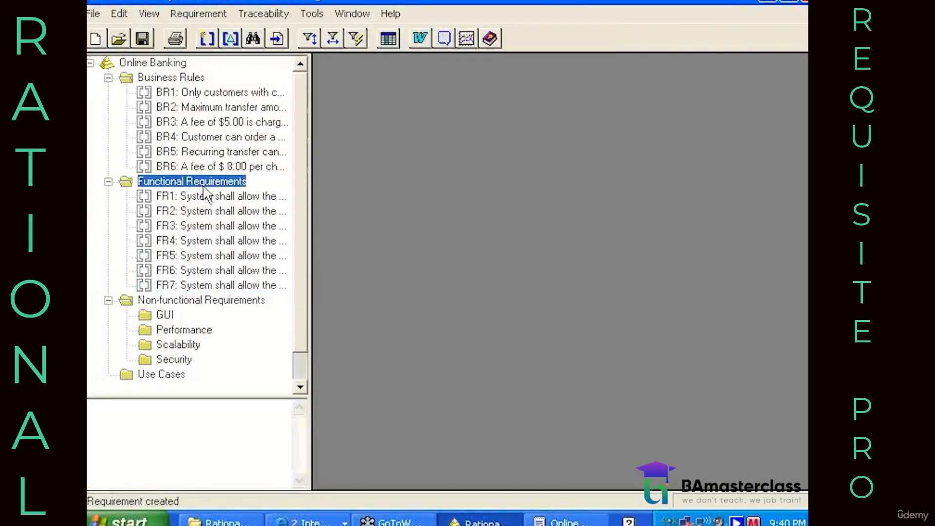
pyautogui.rightClick(200, 183)
pyautogui.moveTo(229, 193)
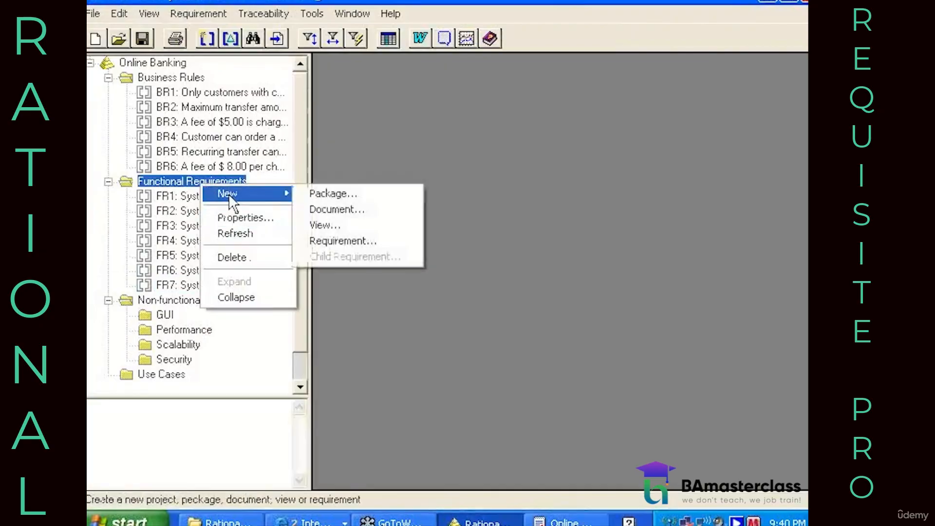
pyautogui.click(317, 239)
pyautogui.click(325, 201)
pyautogui.click(323, 225)
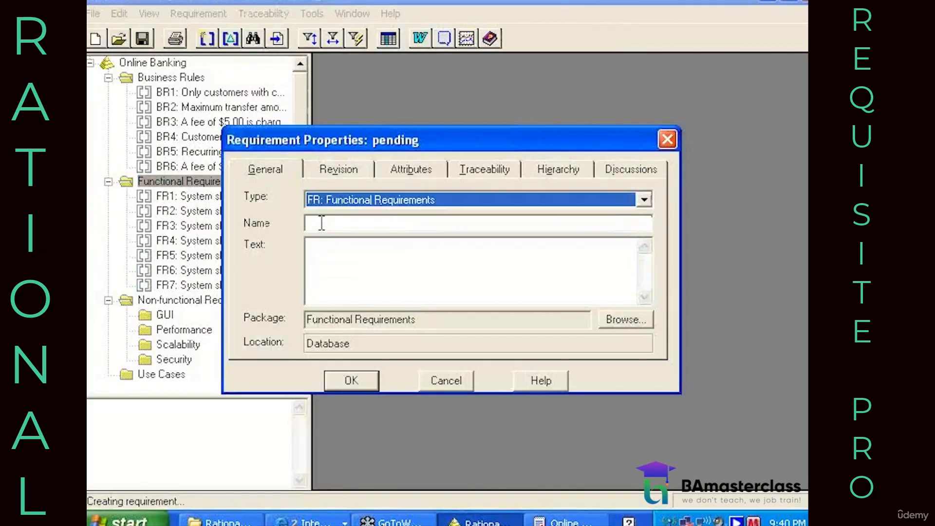
pyautogui.click(321, 223)
pyautogui.hotkey('ctrl', 'v')
pyautogui.click(340, 382)
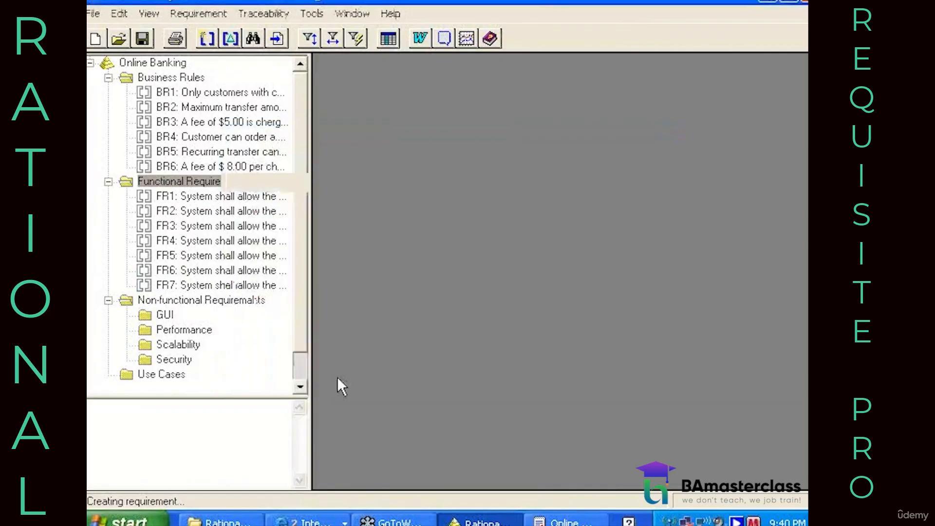
# Copy document requirement 9, about deleting the selected "Transfer From Account" from the "Transfer To Account" list, into a new FR-type requirement in Functional Requirements
pyautogui.hotkey('alt', 'Tab')
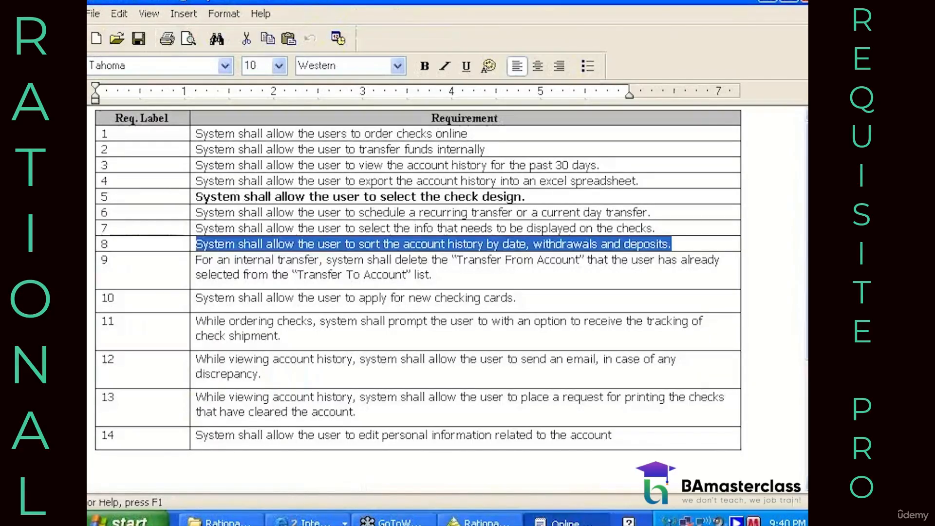
pyautogui.moveTo(197, 258); pyautogui.dragTo(212, 288)
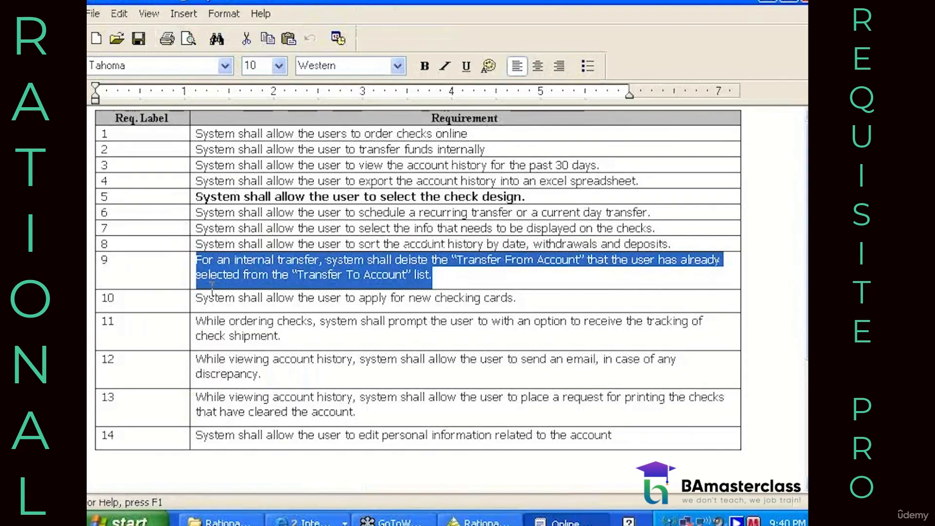
pyautogui.hotkey('alt', 'Tab')
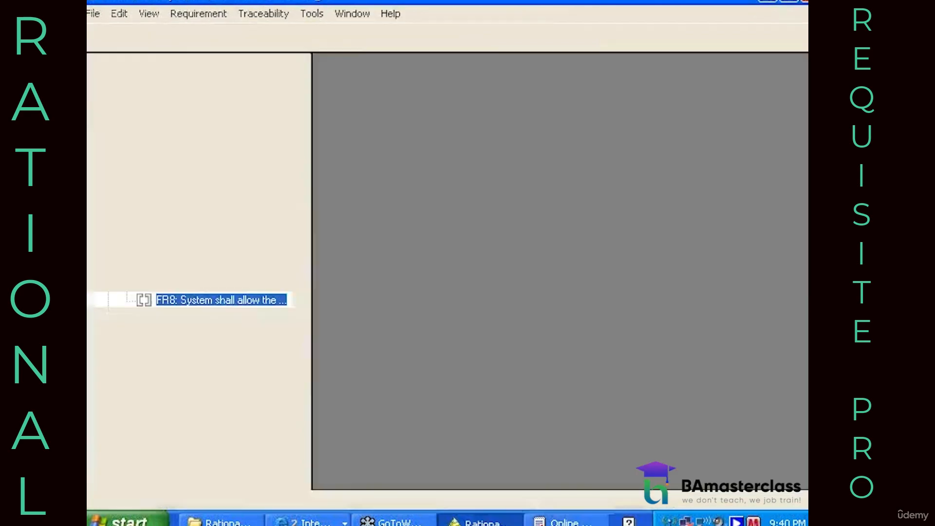
pyautogui.rightClick(168, 187)
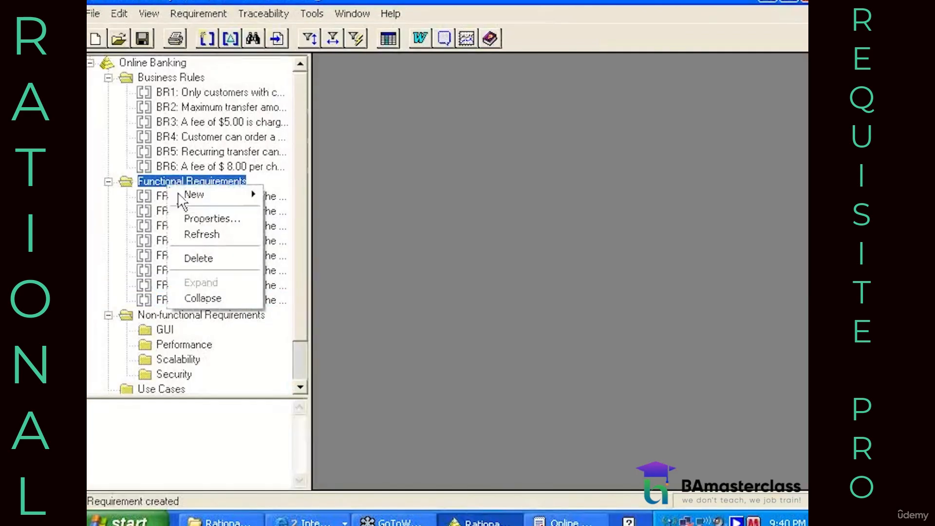
pyautogui.moveTo(185, 196)
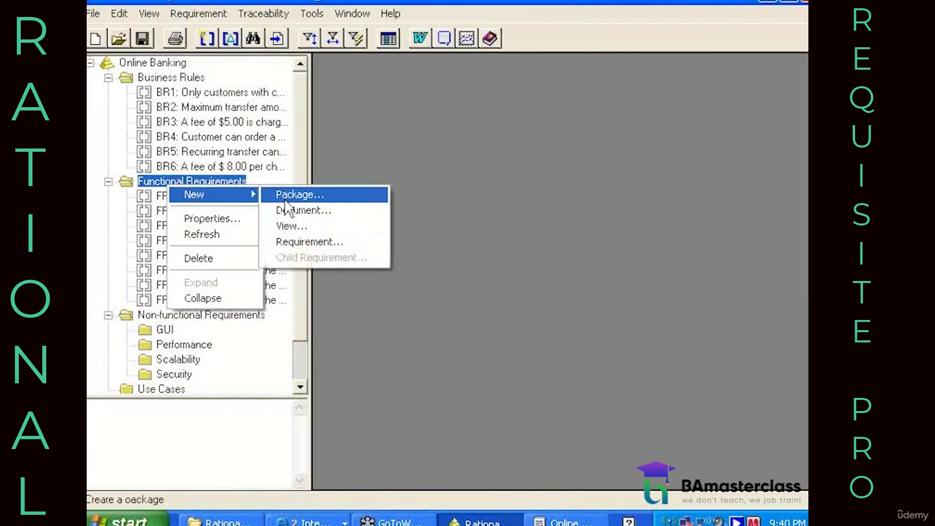
pyautogui.click(287, 242)
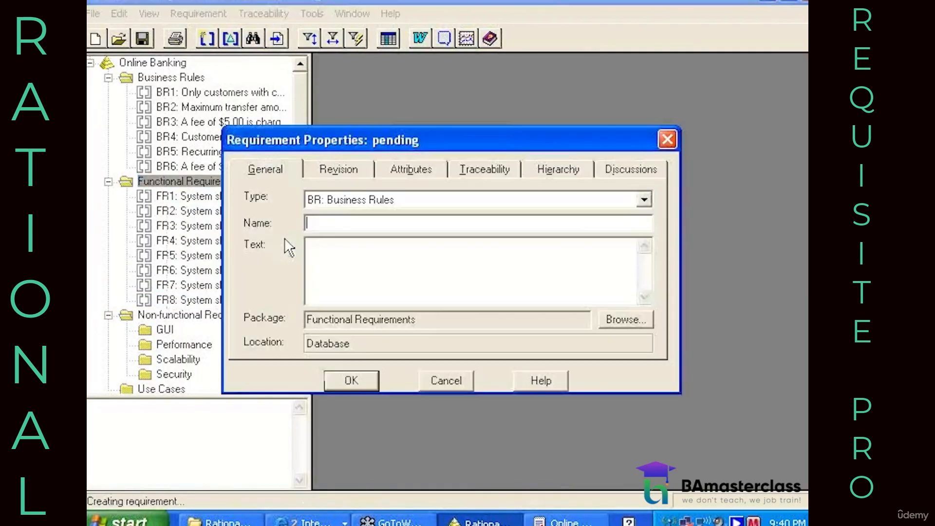
pyautogui.click(330, 205)
pyautogui.click(327, 227)
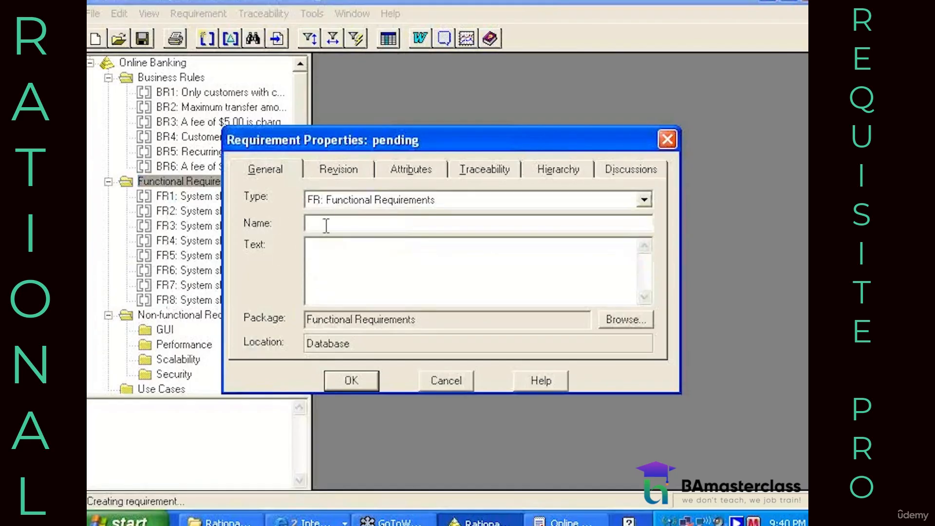
pyautogui.hotkey('ctrl', 'v')
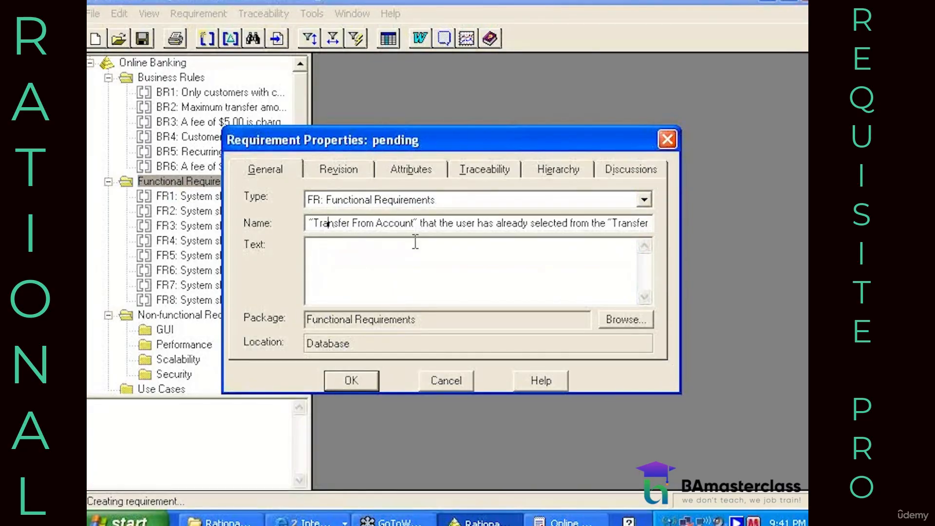
pyautogui.hotkey('alt', 'Tab')
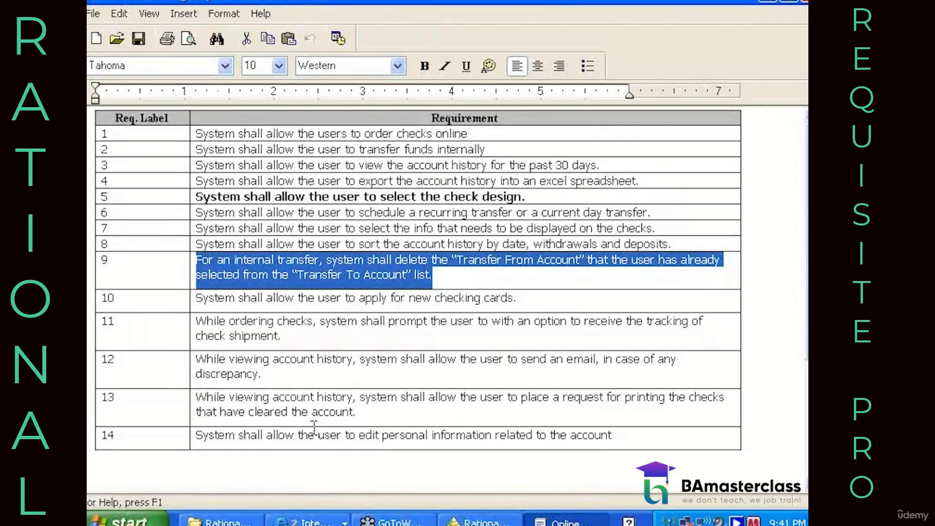
pyautogui.hotkey('alt', 'Tab')
pyautogui.hotkey('alt', 'Tab')
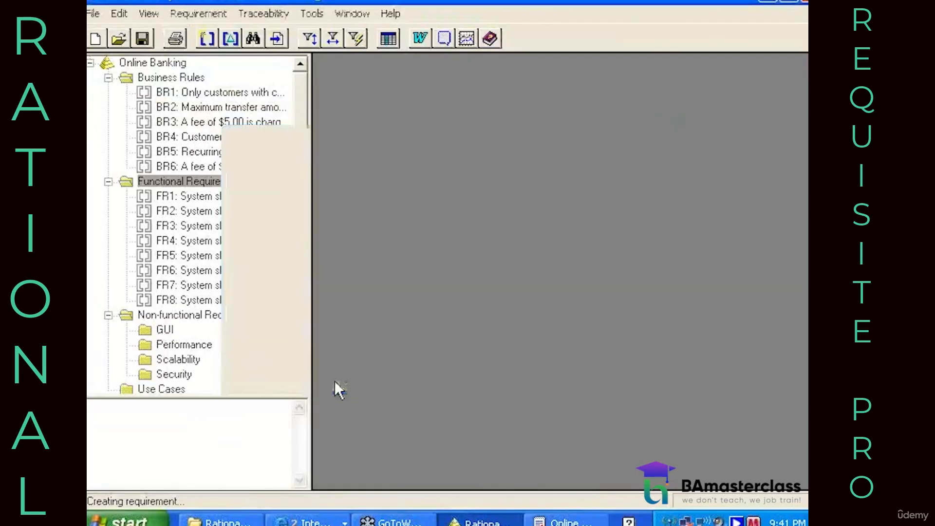
# Copy document requirement 10 into a new FR-type requirement in Functional Requirements: "System shall allow the user to apply for new checking cards."
pyautogui.hotkey('alt', 'Tab')
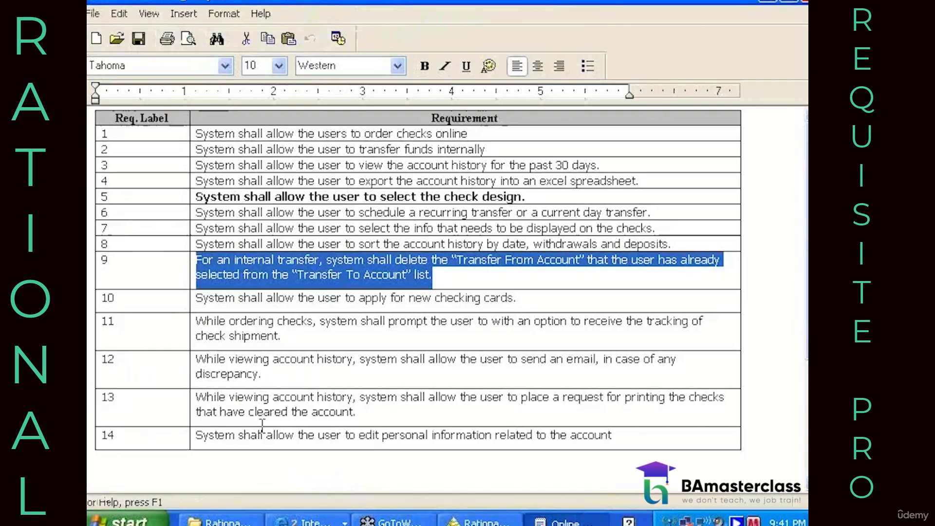
pyautogui.click(198, 298)
pyautogui.hotkey('shift', 'End')
pyautogui.hotkey('ctrl', 'c')
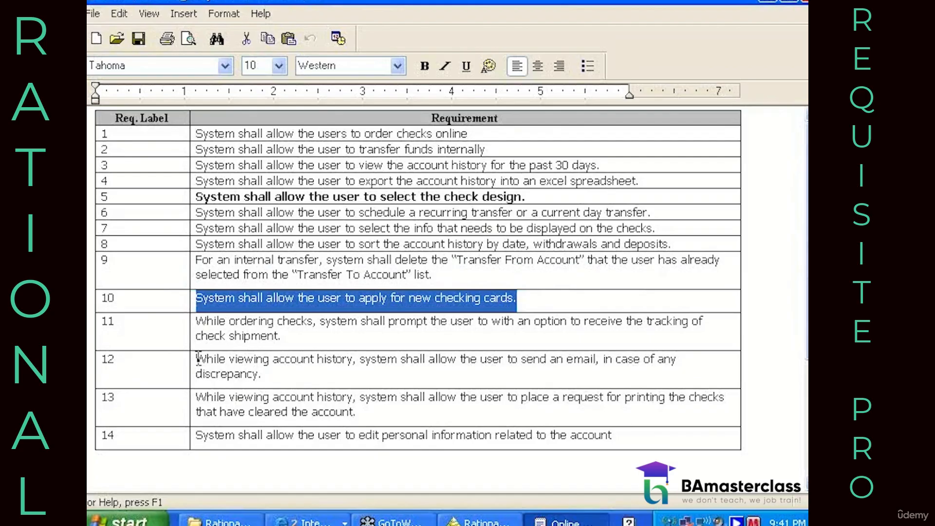
pyautogui.hotkey('alt', 'Tab')
pyautogui.rightClick(216, 184)
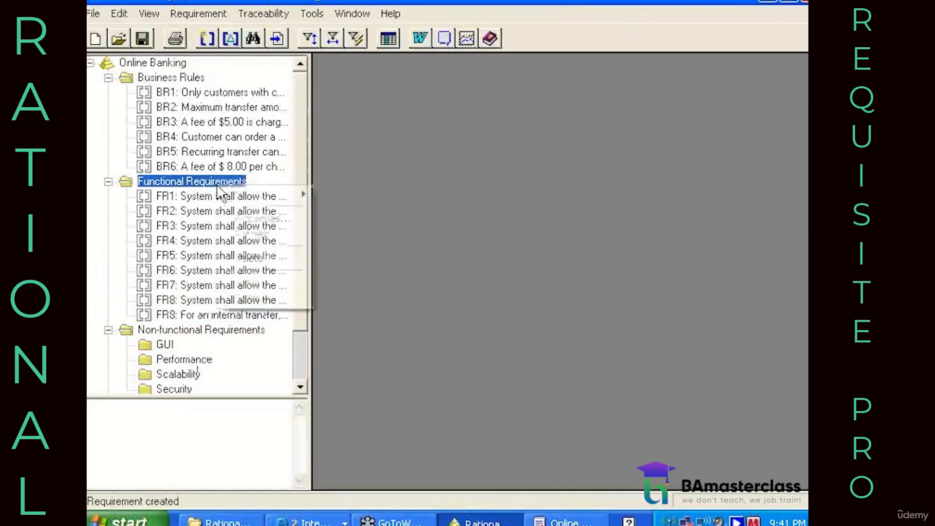
pyautogui.moveTo(248, 197)
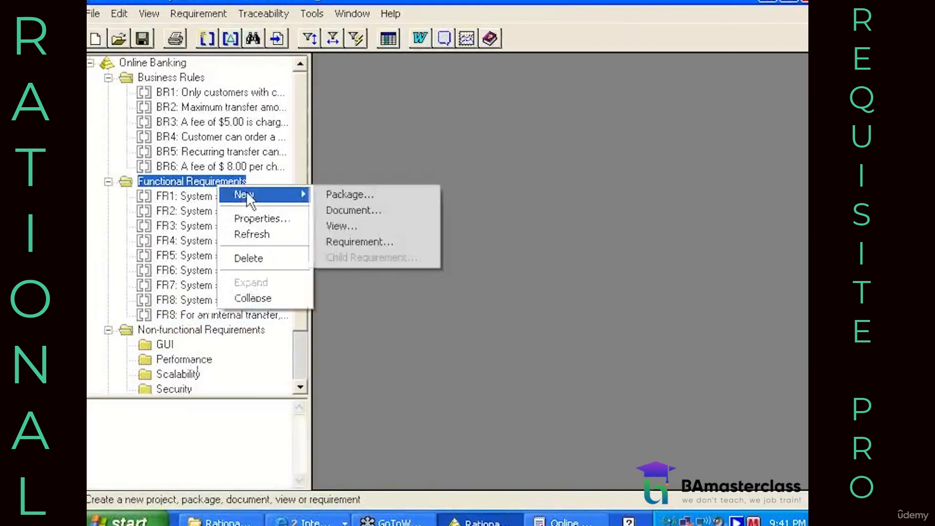
pyautogui.click(350, 241)
pyautogui.click(349, 200)
pyautogui.click(348, 226)
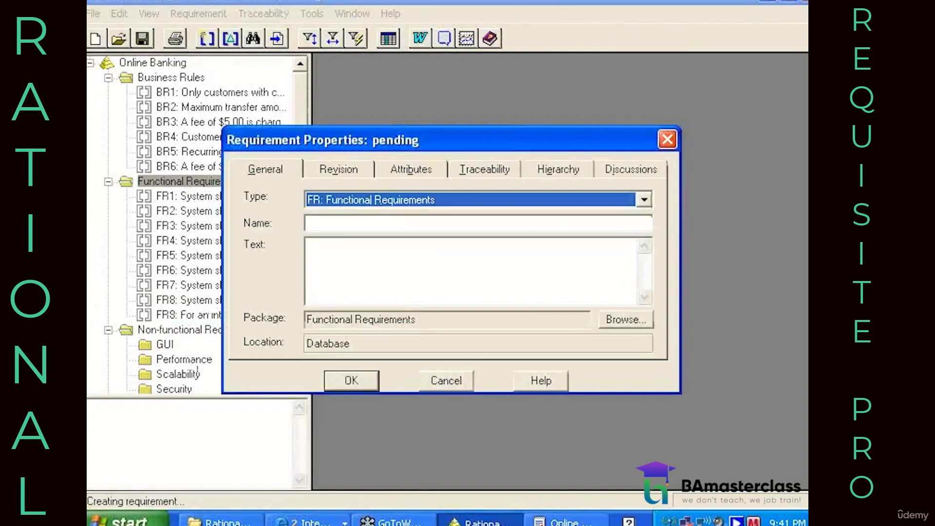
pyautogui.click(340, 227)
pyautogui.hotkey('ctrl', 'v')
pyautogui.click(341, 381)
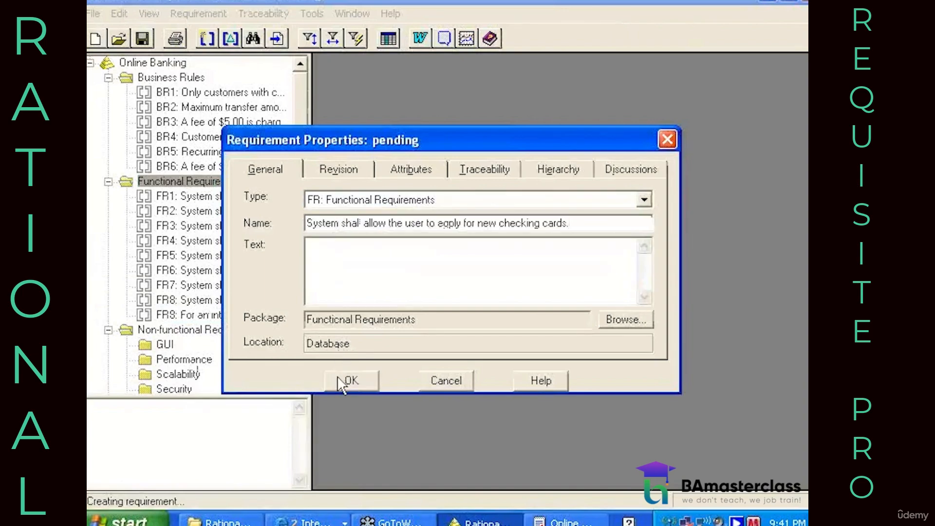
# Copy document requirement 11, about offering shipment tracking while ordering checks, into a new FR-type requirement in Functional Requirements
pyautogui.hotkey('alt', 'Tab')
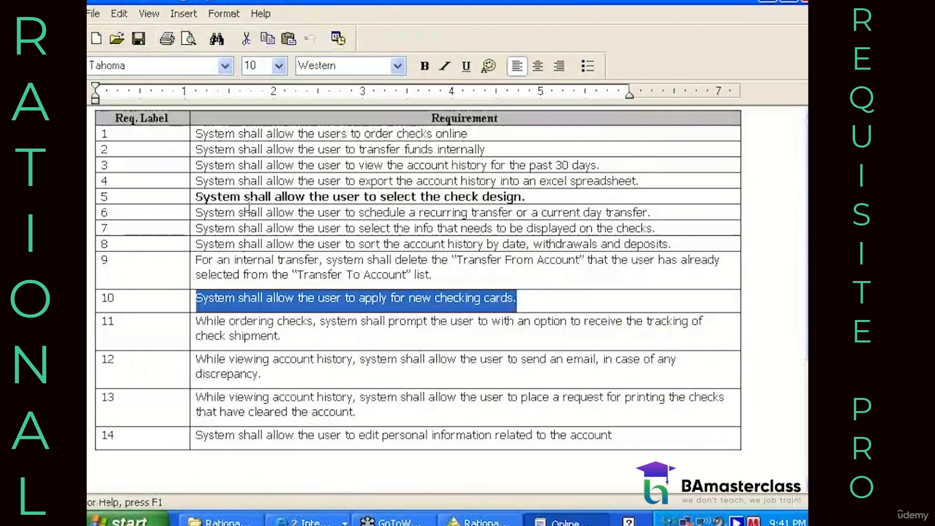
pyautogui.click(195, 323)
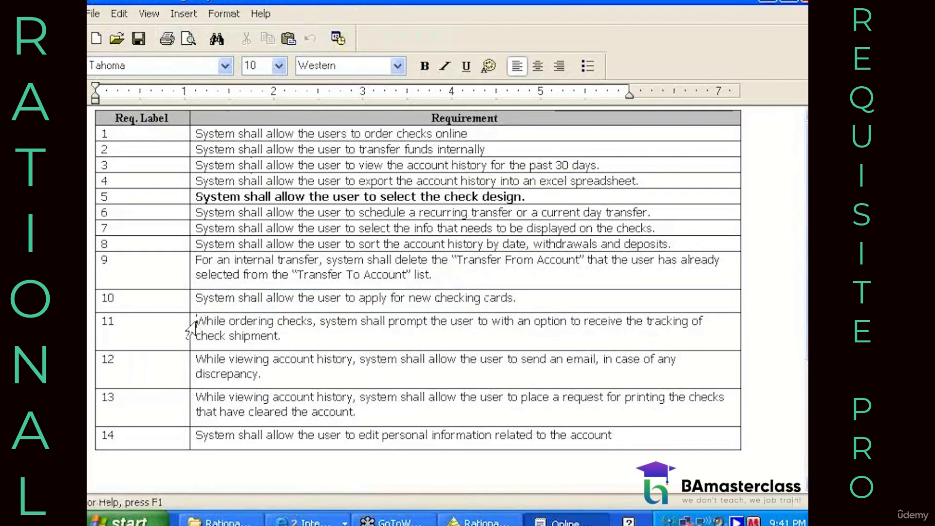
pyautogui.hotkey('shift', 'Down')
pyautogui.hotkey('shift', 'End')
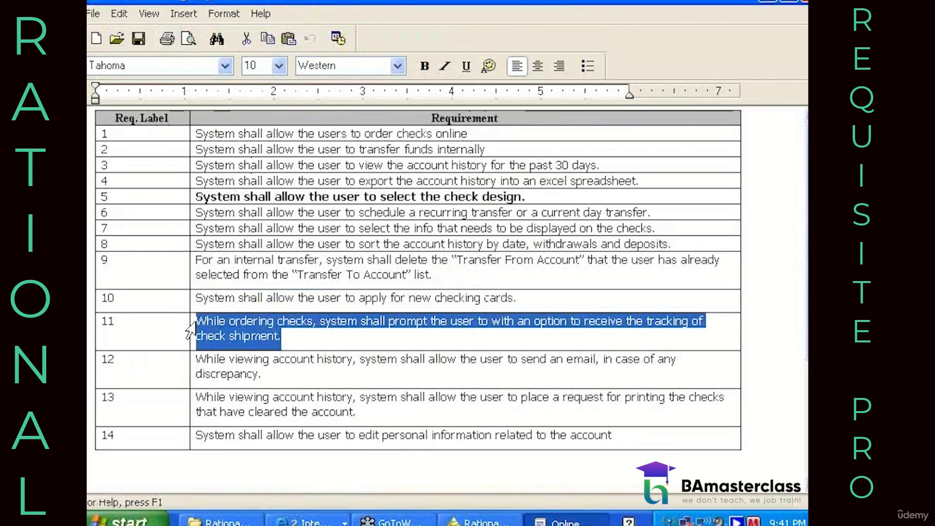
pyautogui.hotkey('alt', 'Tab')
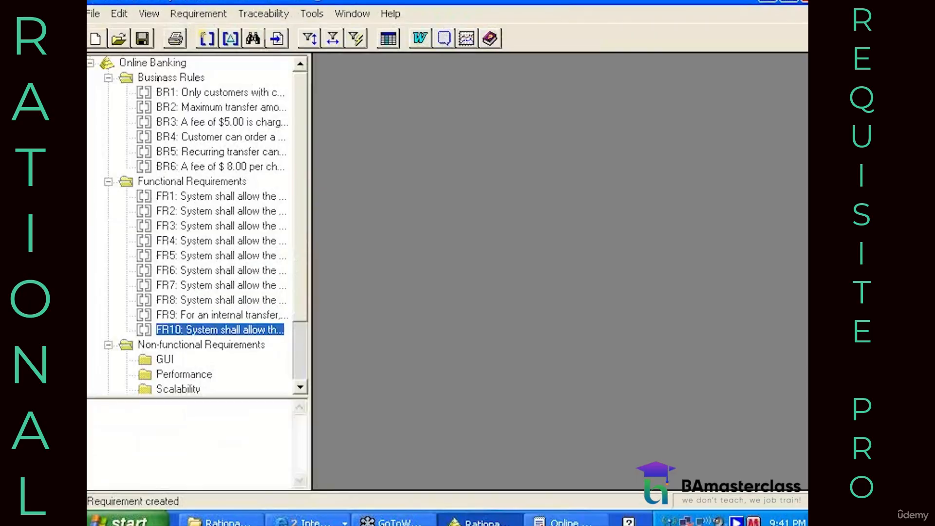
pyautogui.rightClick(187, 183)
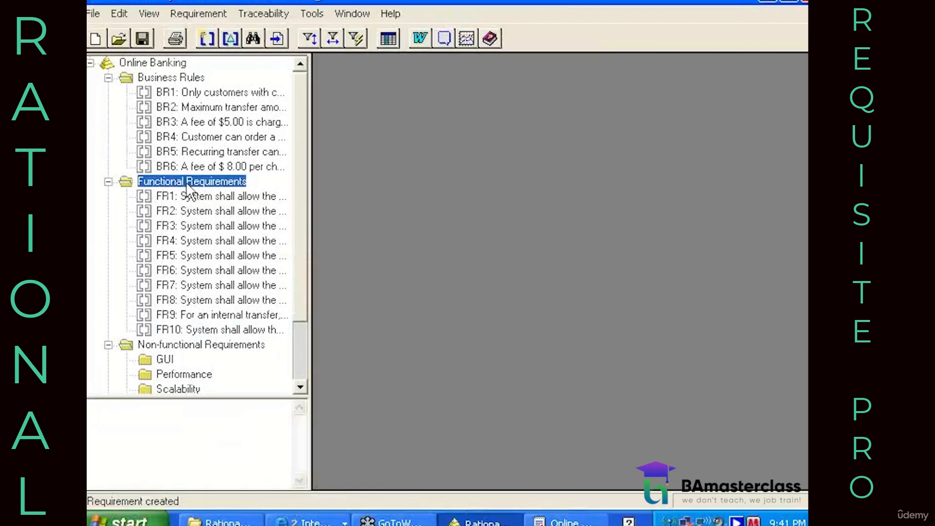
pyautogui.moveTo(215, 200)
pyautogui.click(319, 238)
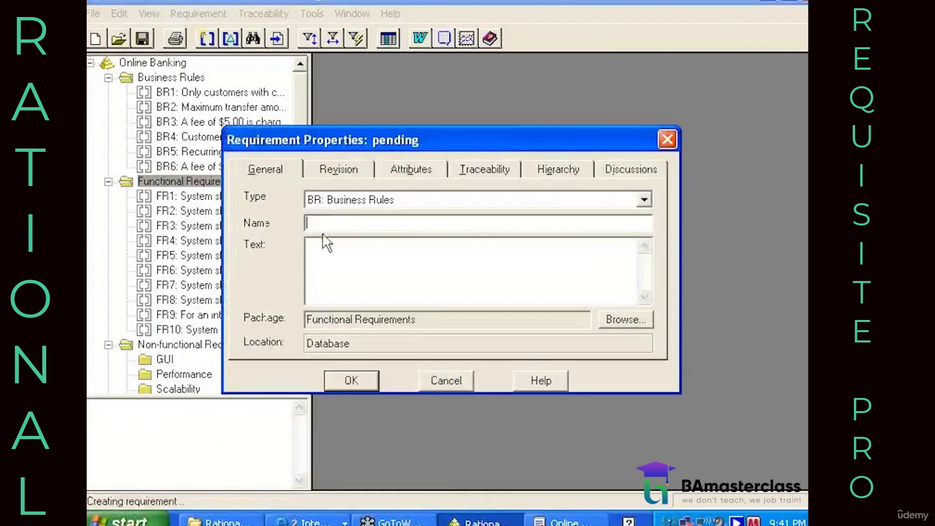
pyautogui.click(336, 200)
pyautogui.click(325, 217)
pyautogui.click(313, 223)
pyautogui.hotkey('ctrl', 'v')
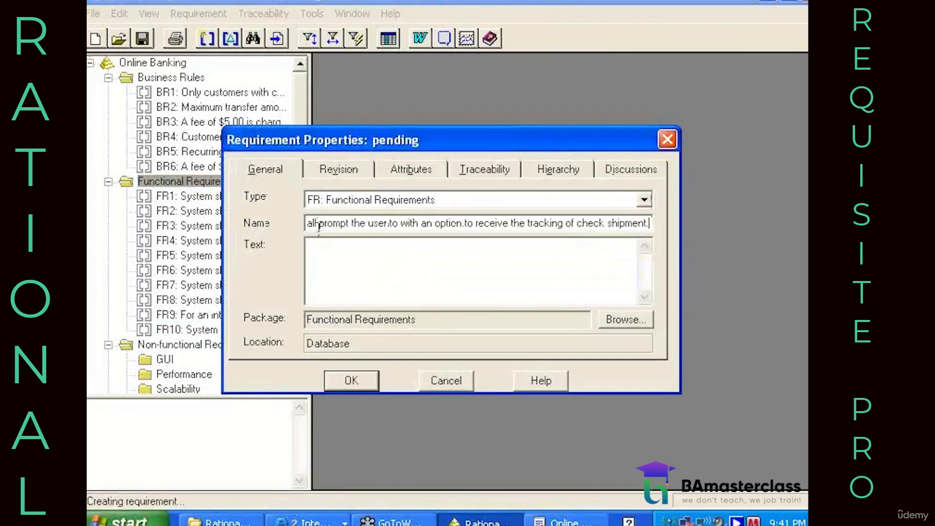
# Copy document requirement 12, about sending an email for any discrepancy while viewing account history, into a new FR-type requirement in Functional Requirements
pyautogui.hotkey('alt', 'Tab')
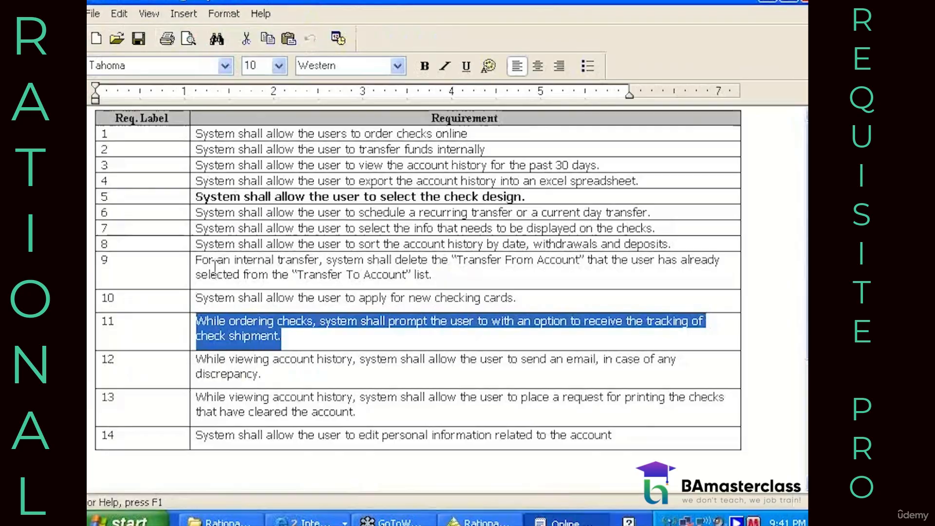
pyautogui.moveTo(197, 359); pyautogui.dragTo(261, 375)
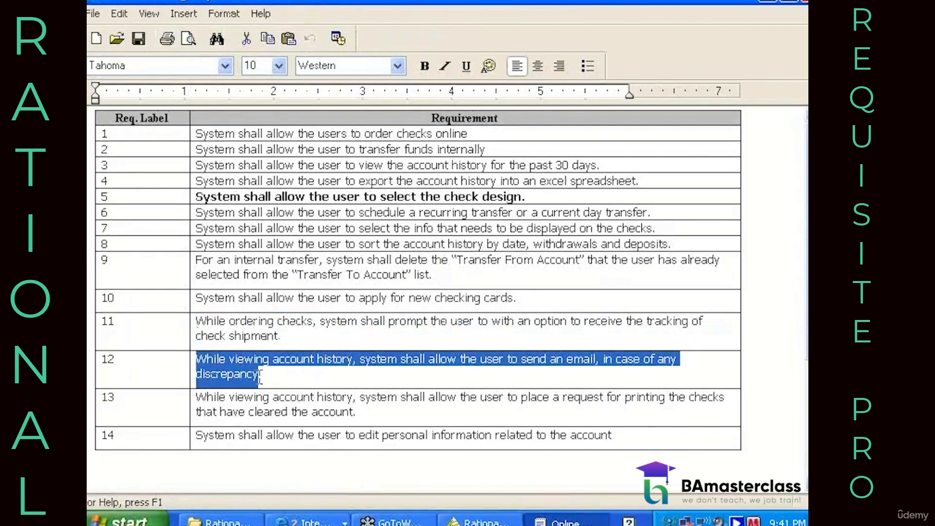
pyautogui.hotkey('alt', 'Tab')
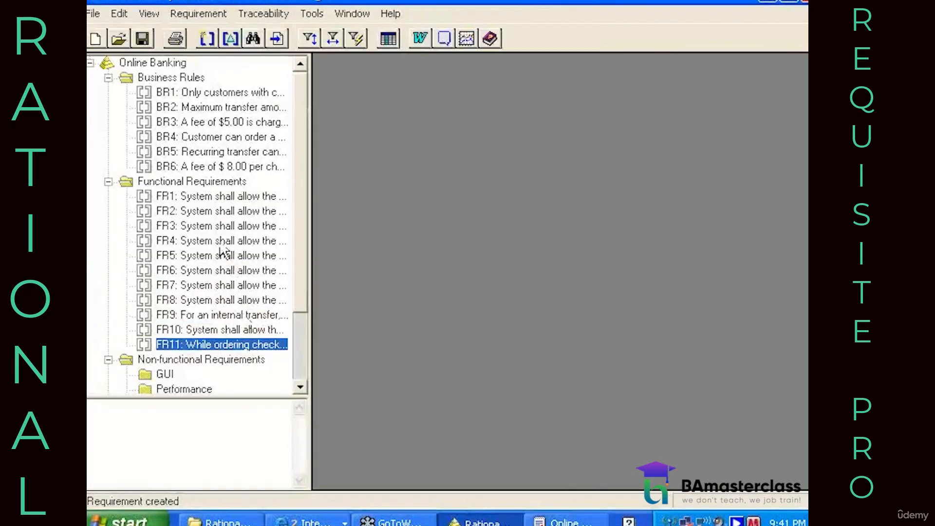
pyautogui.rightClick(217, 185)
pyautogui.moveTo(253, 189)
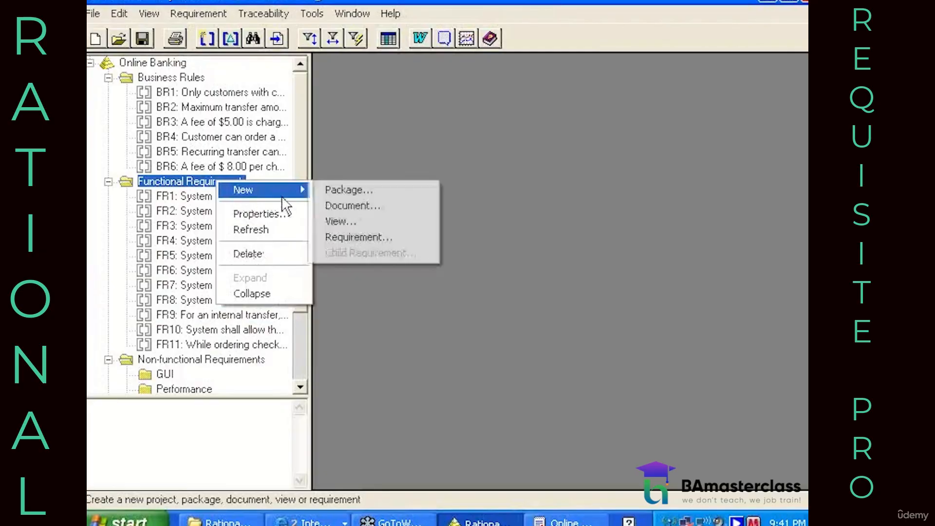
pyautogui.click(326, 236)
pyautogui.click(334, 201)
pyautogui.click(330, 226)
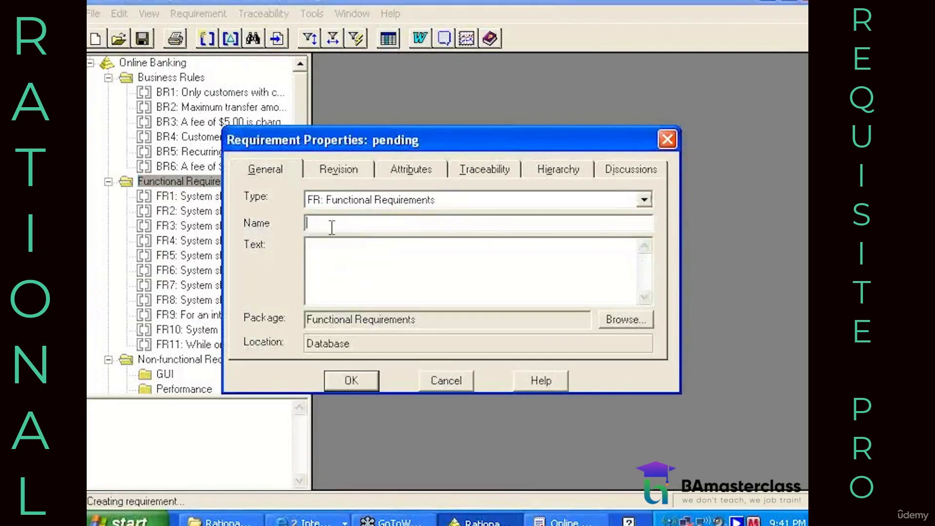
pyautogui.click(332, 225)
pyautogui.hotkey('ctrl', 'v')
pyautogui.click(345, 379)
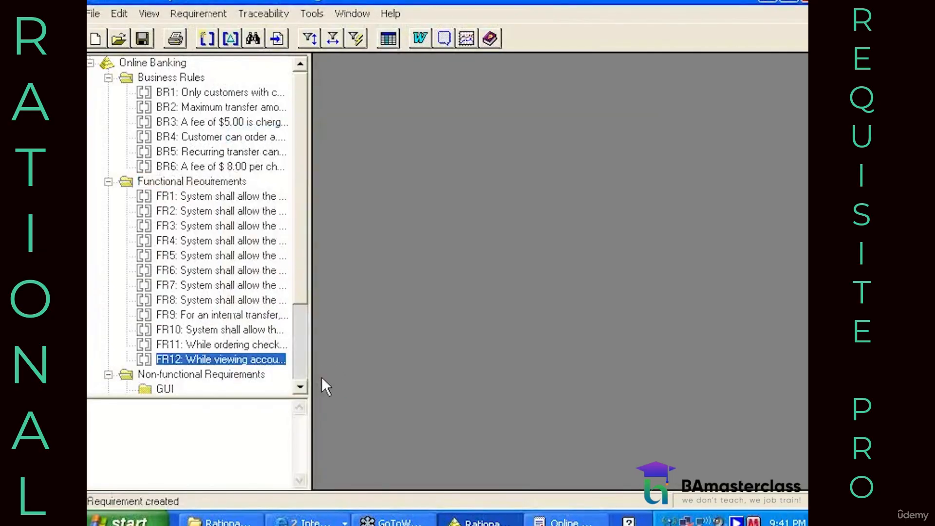
# Copy document requirement 13, about requesting printing of cleared checks while viewing account history, into a new FR-type requirement in Functional Requirements
pyautogui.hotkey('alt', 'Tab')
pyautogui.moveTo(197, 397); pyautogui.dragTo(355, 413)
pyautogui.hotkey('alt', 'Tab')
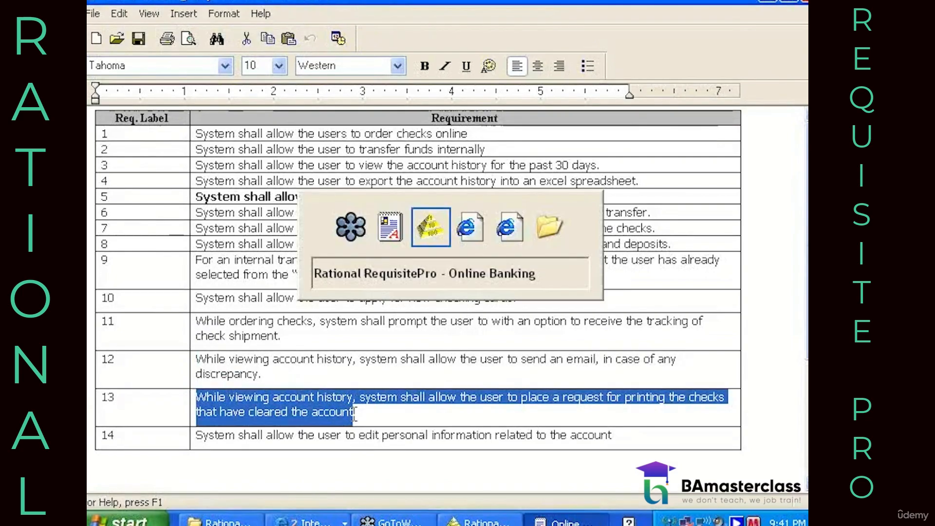
pyautogui.click(204, 179)
pyautogui.rightClick(204, 179)
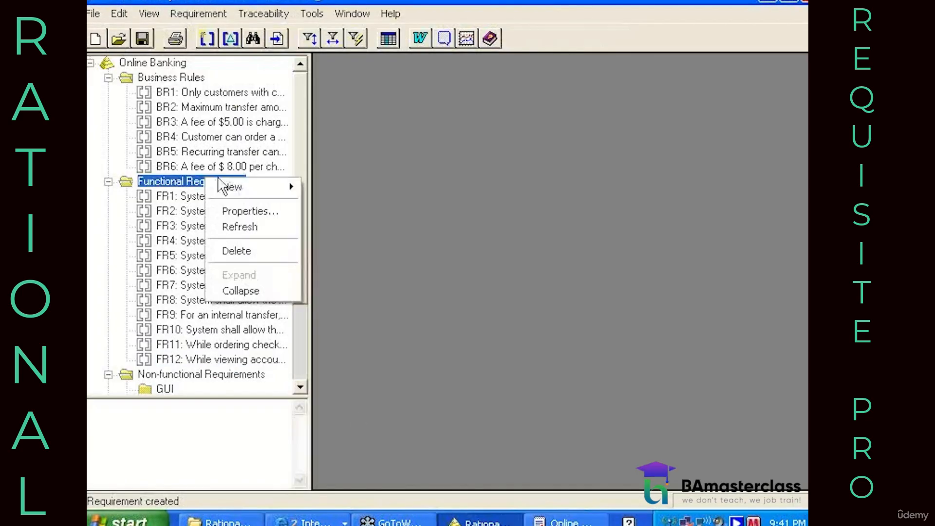
pyautogui.moveTo(237, 188)
pyautogui.click(346, 235)
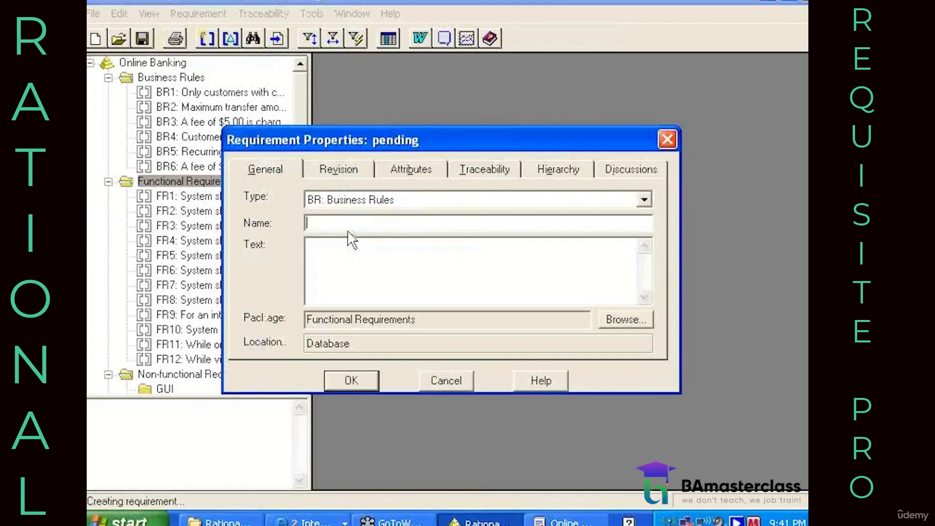
pyautogui.click(349, 206)
pyautogui.click(345, 227)
pyautogui.click(344, 224)
pyautogui.hotkey('ctrl', 'v')
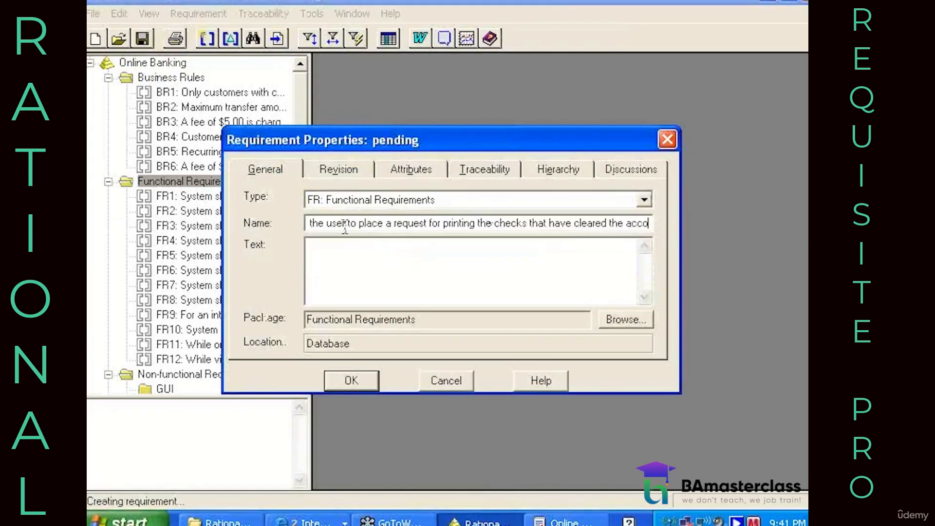
pyautogui.click(351, 381)
# Copy document requirement 14 into a new FR-type requirement in Functional Requirements: "System shall allow the user to edit personal information related to the account"
pyautogui.hotkey('alt', 'Tab')
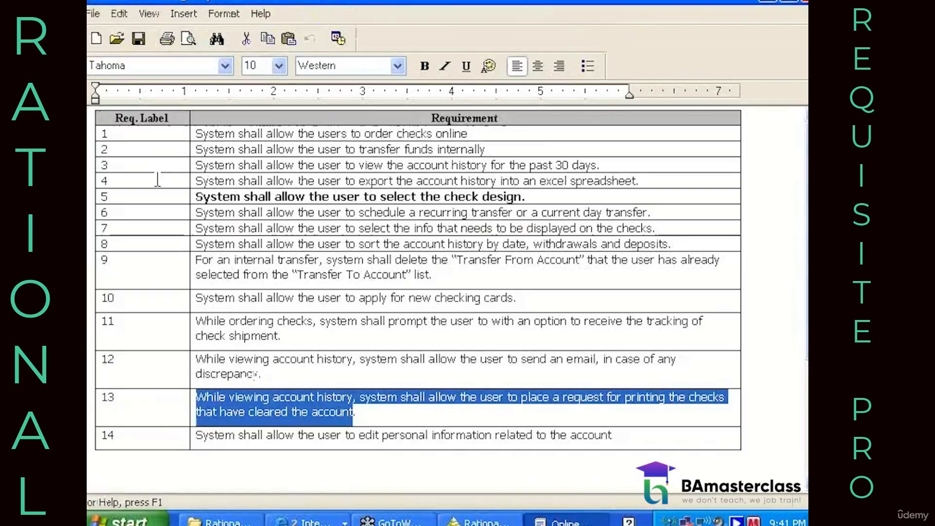
pyautogui.click(214, 428)
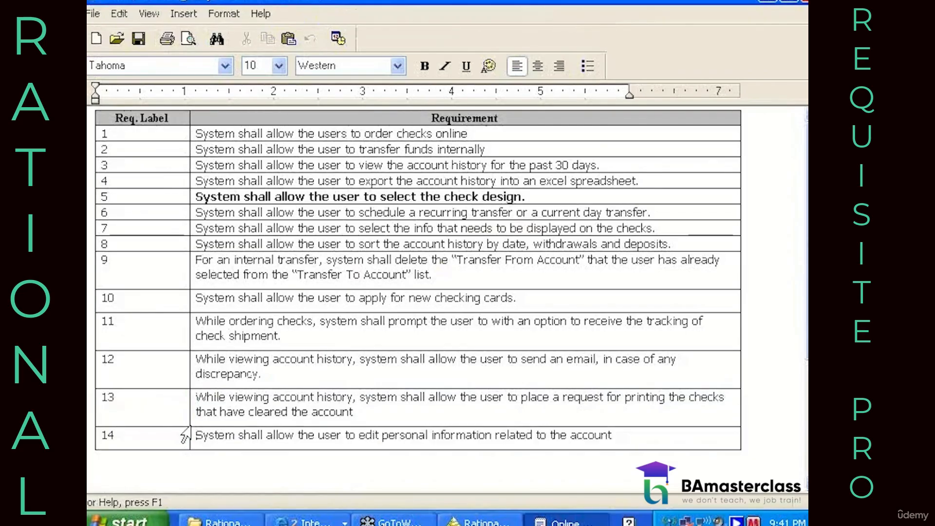
pyautogui.click(184, 436)
pyautogui.hotkey('ctrl', 'c')
pyautogui.hotkey('alt', 'Tab')
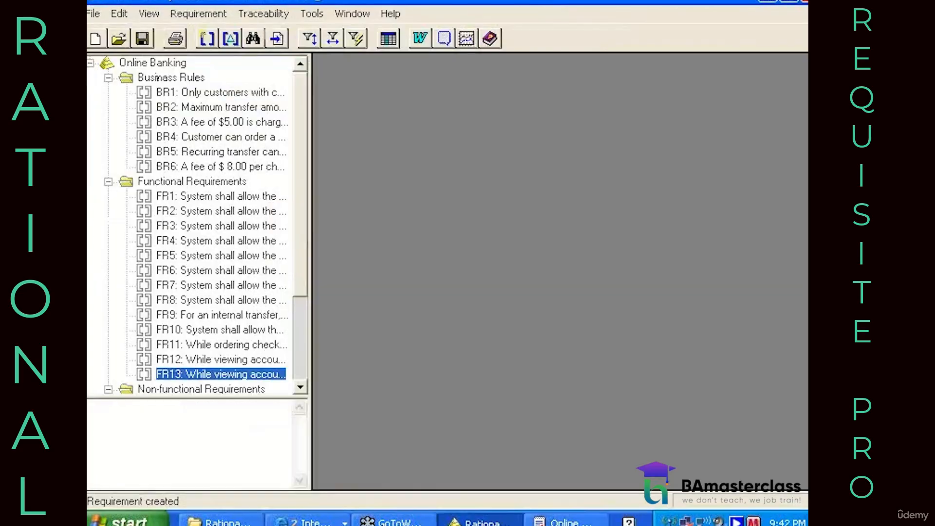
pyautogui.rightClick(226, 183)
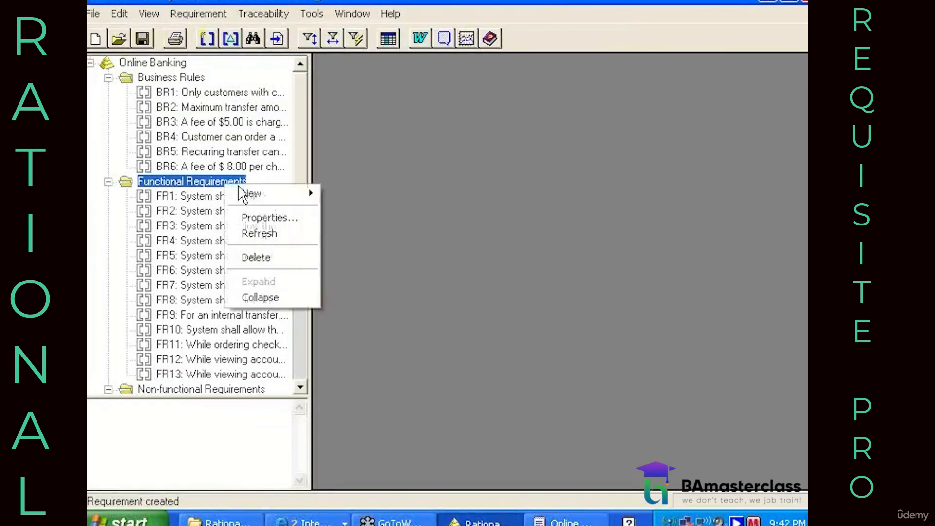
pyautogui.moveTo(249, 197)
pyautogui.click(365, 240)
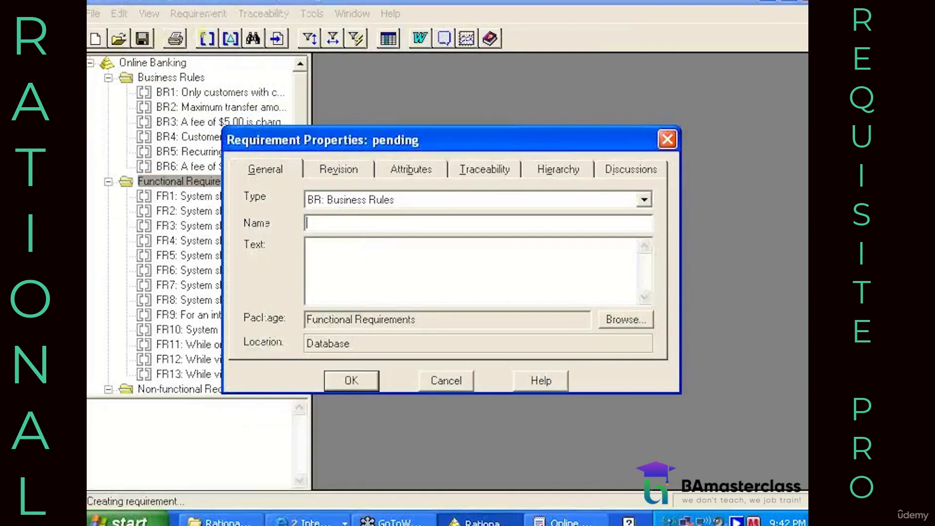
pyautogui.click(336, 200)
pyautogui.click(327, 228)
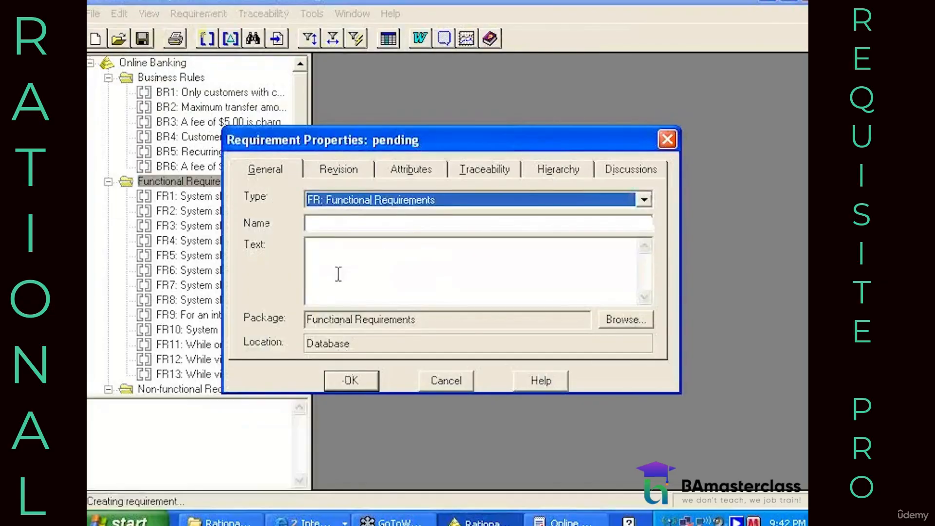
pyautogui.click(334, 226)
pyautogui.hotkey('ctrl', 'v')
pyautogui.click(359, 382)
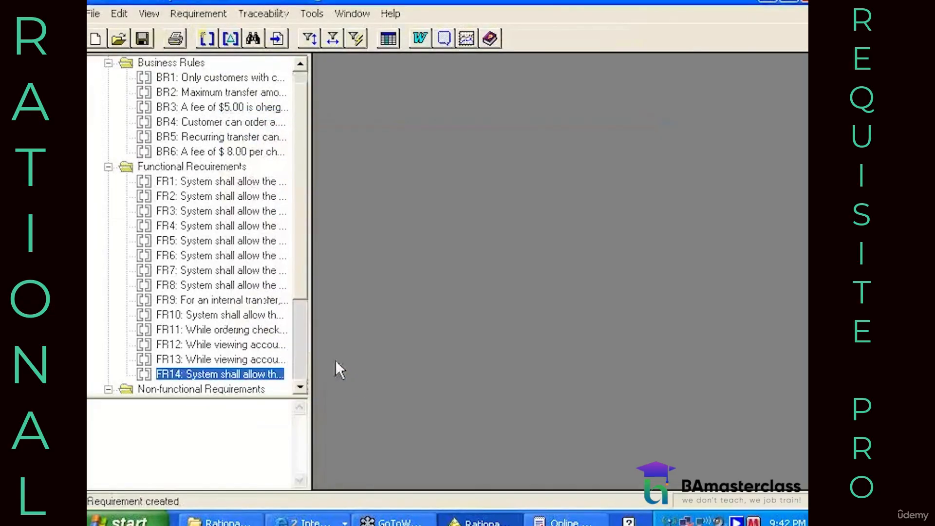
# Check the source document for content after requirement 14, including the Business Rules table, and return to the RequisitePro project
pyautogui.click(385, 522)
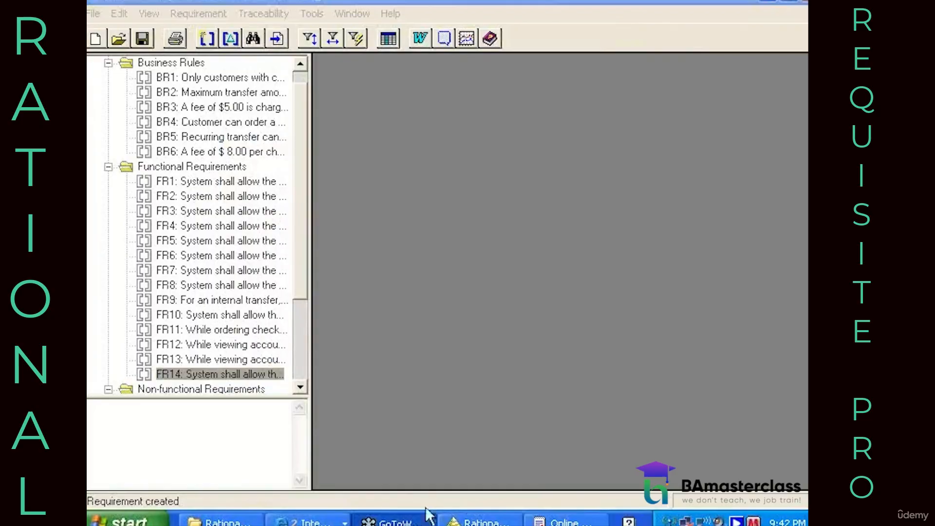
pyautogui.click(565, 521)
pyautogui.scroll(-3, 363, 332)
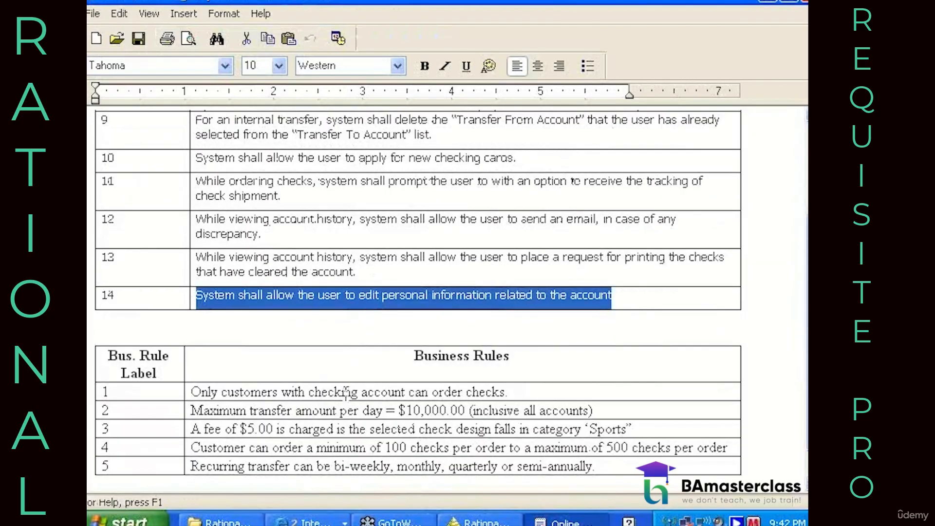
pyautogui.click(428, 285)
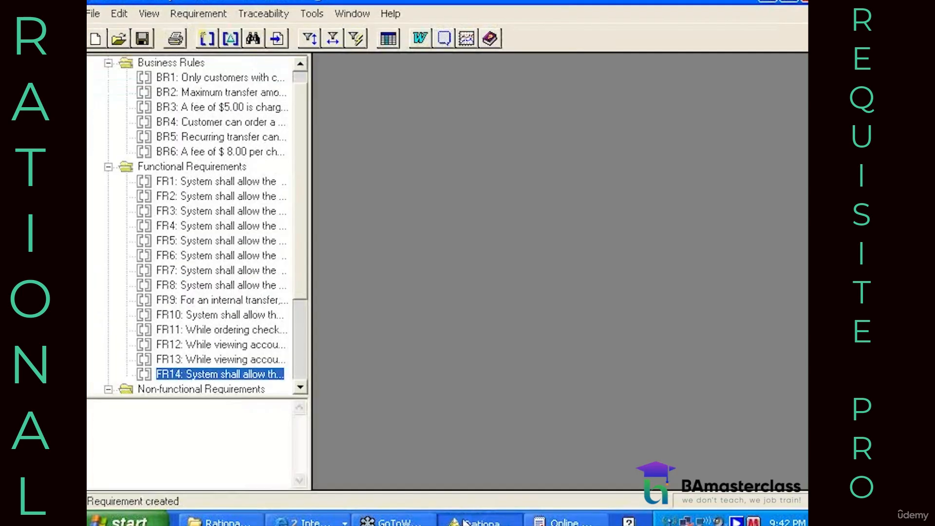
pyautogui.click(460, 522)
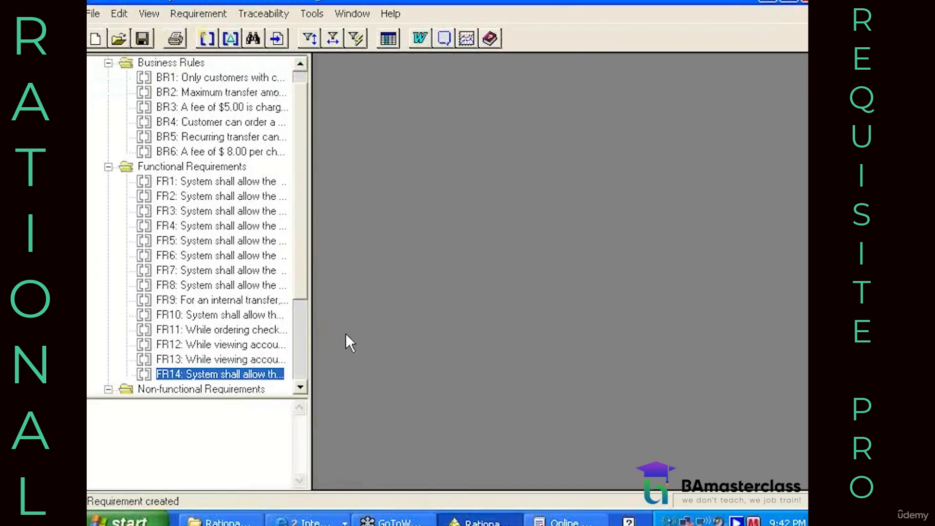
# Widen the project tree to show more of the requirement names and select the Use Cases package
pyautogui.moveTo(315, 277); pyautogui.dragTo(374, 265)
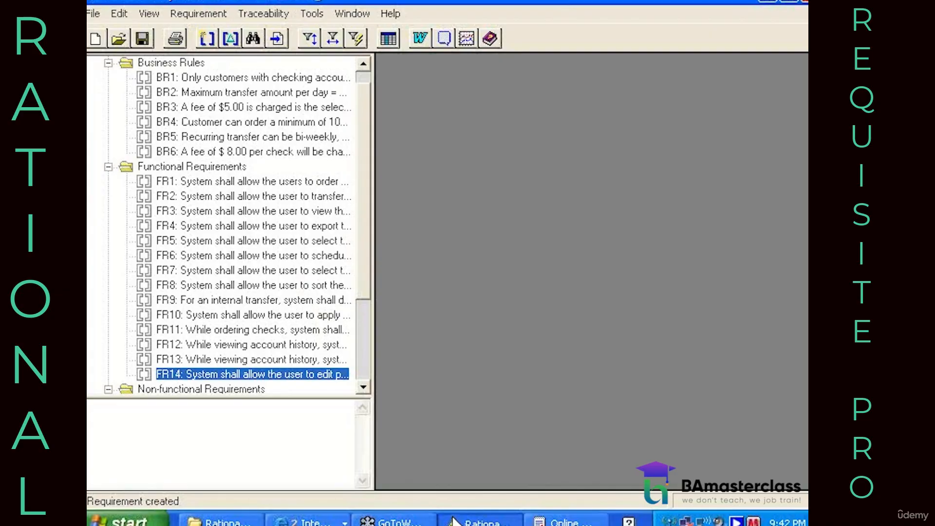
pyautogui.scroll(-2, 239, 314)
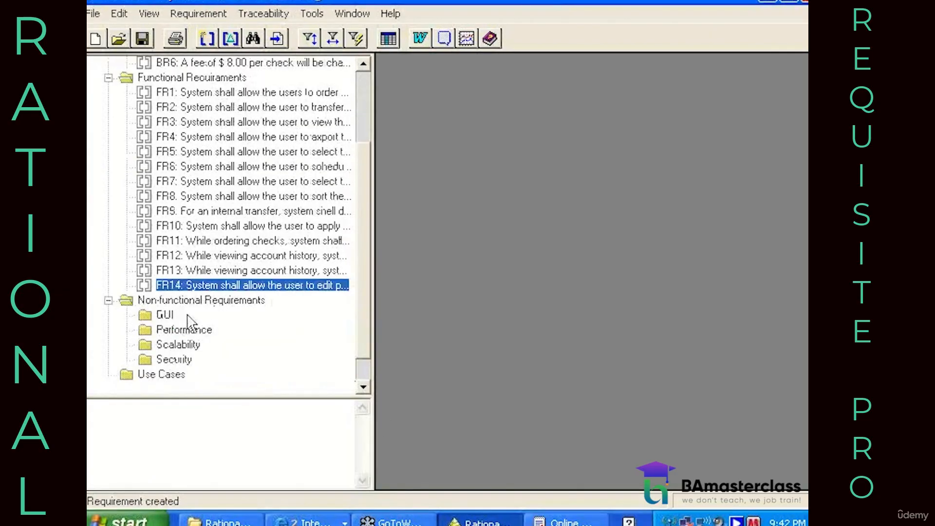
pyautogui.click(170, 378)
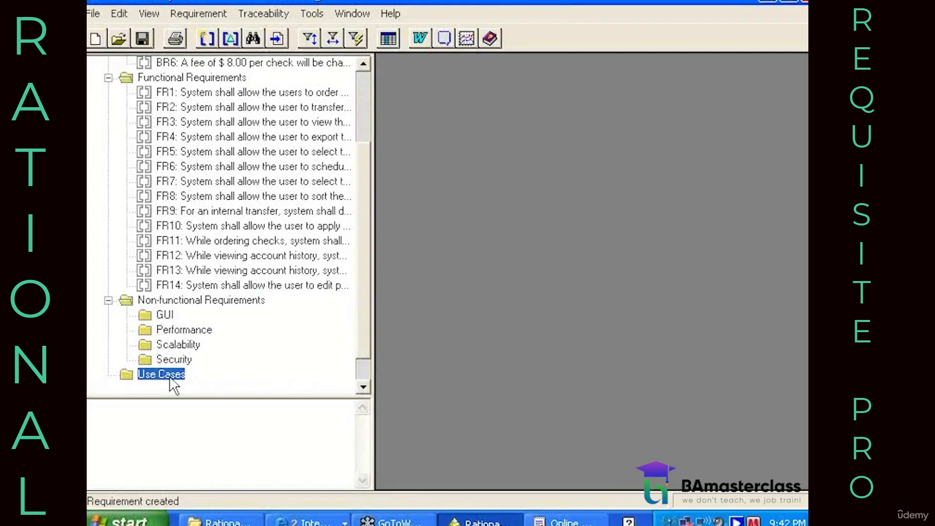
# Create a requirement of type UC: Use Cases named "Order Checks" in the Use Cases package
pyautogui.rightClick(171, 378)
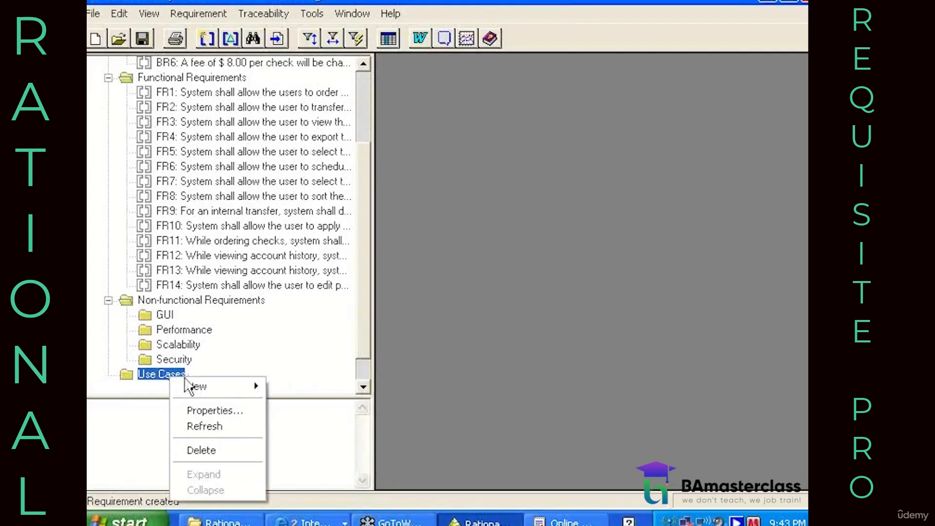
pyautogui.moveTo(197, 381)
pyautogui.click(311, 432)
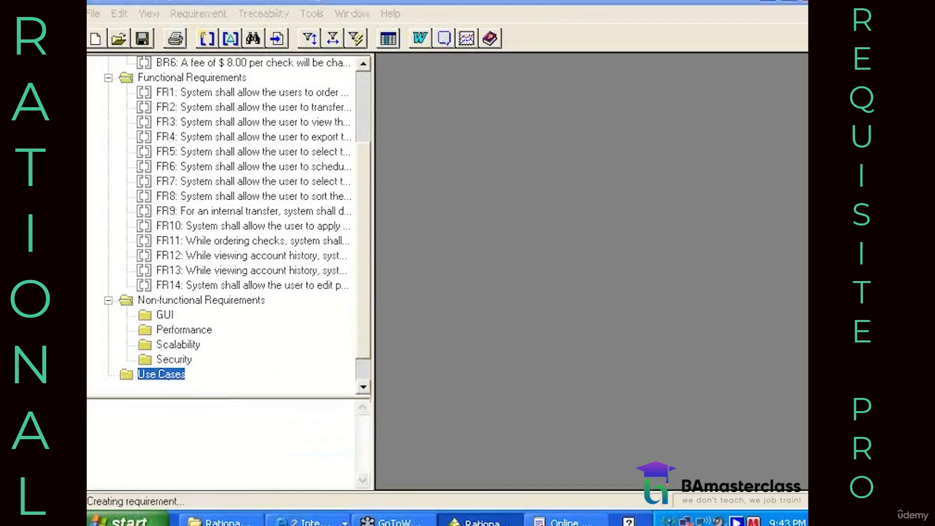
pyautogui.click(342, 201)
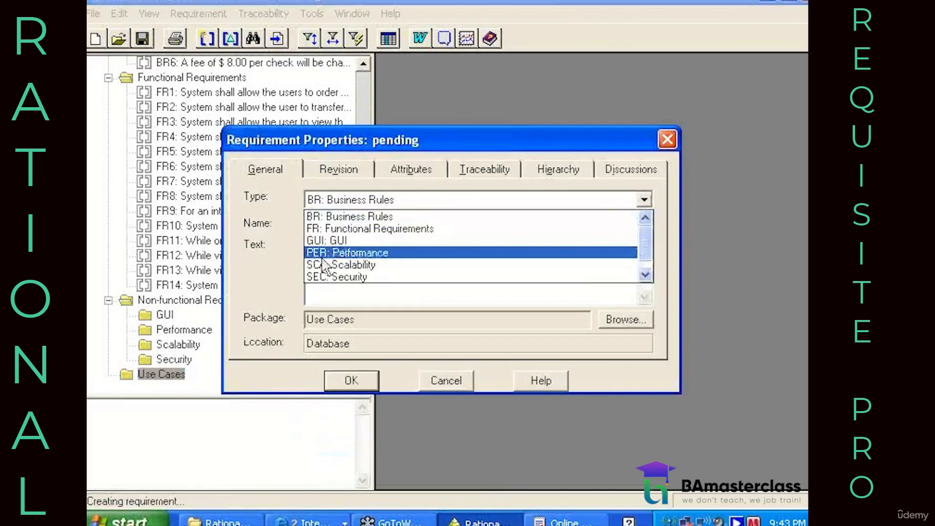
pyautogui.scroll(-1, 339, 241)
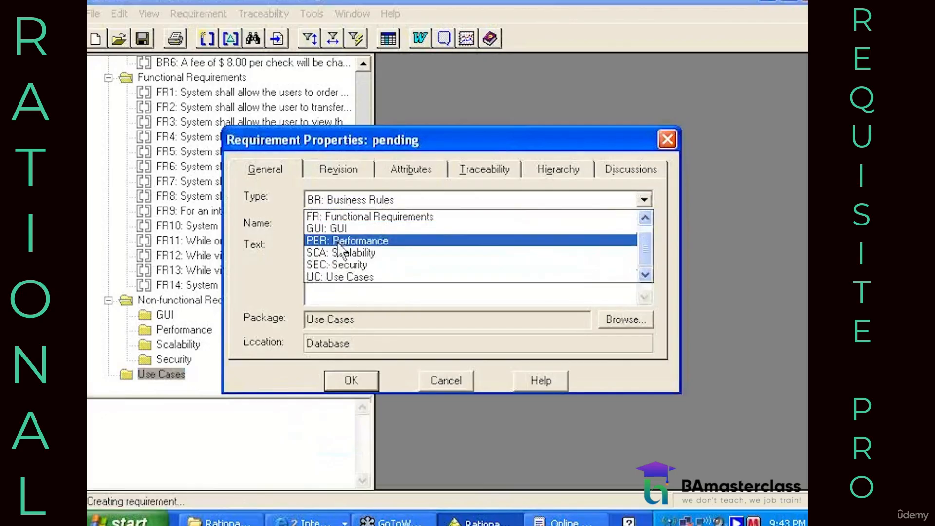
pyautogui.click(336, 277)
pyautogui.click(356, 220)
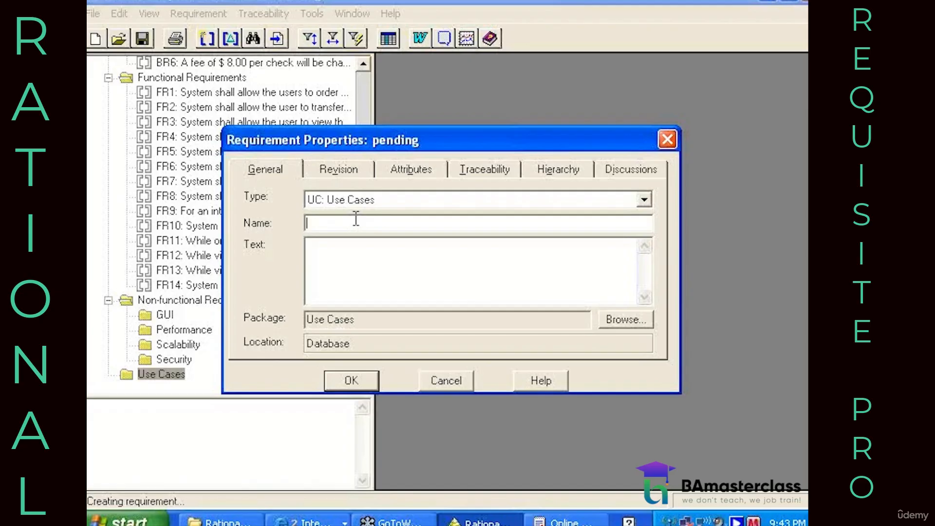
pyautogui.write('Order Checks')
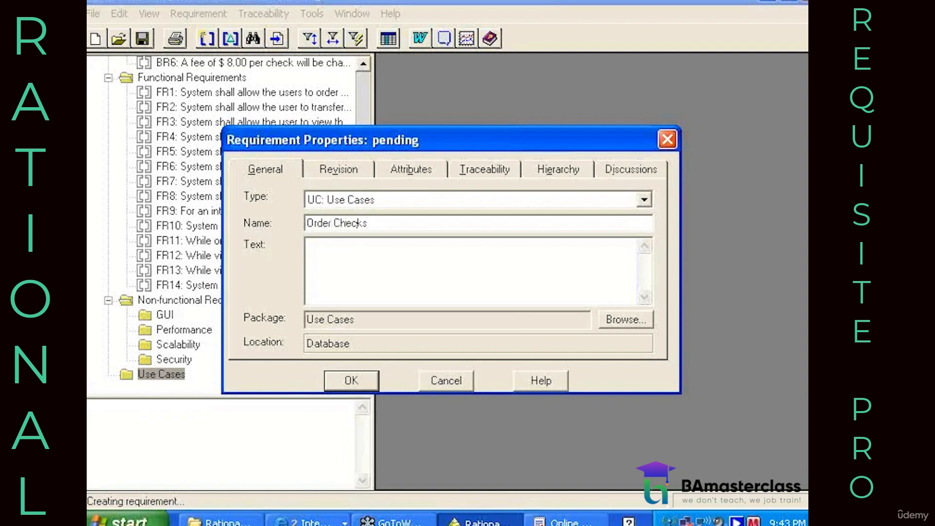
pyautogui.click(332, 382)
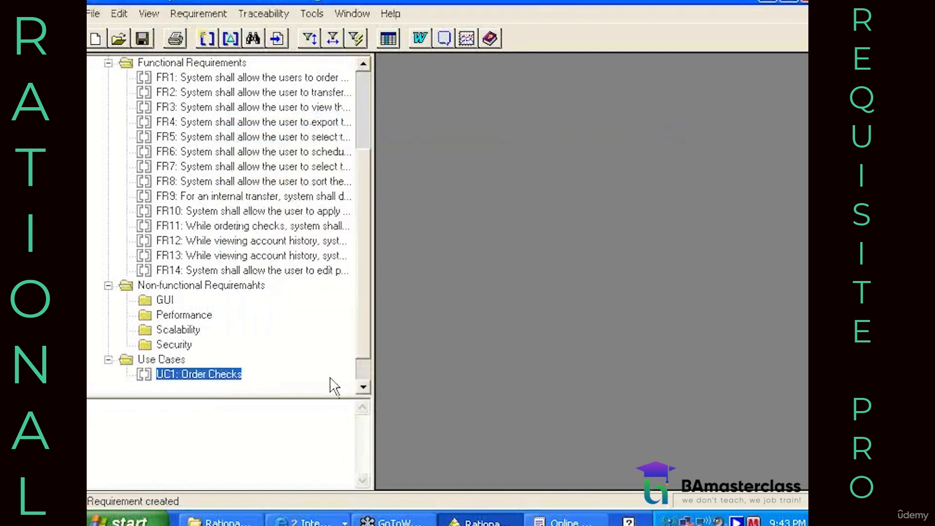
# Add a second requirement of type UC: Use Cases named "Transfer Funds" to the Use Cases package
pyautogui.click(174, 361)
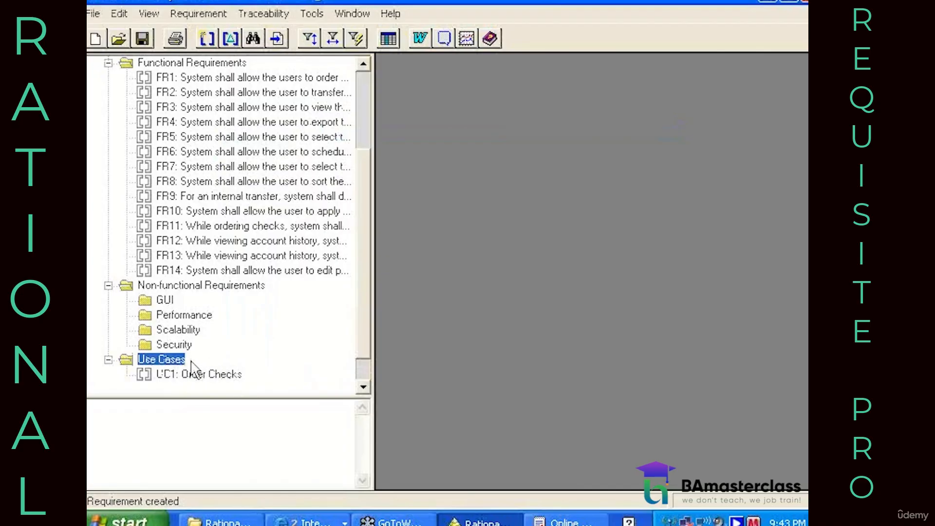
pyautogui.rightClick(180, 363)
pyautogui.moveTo(202, 370)
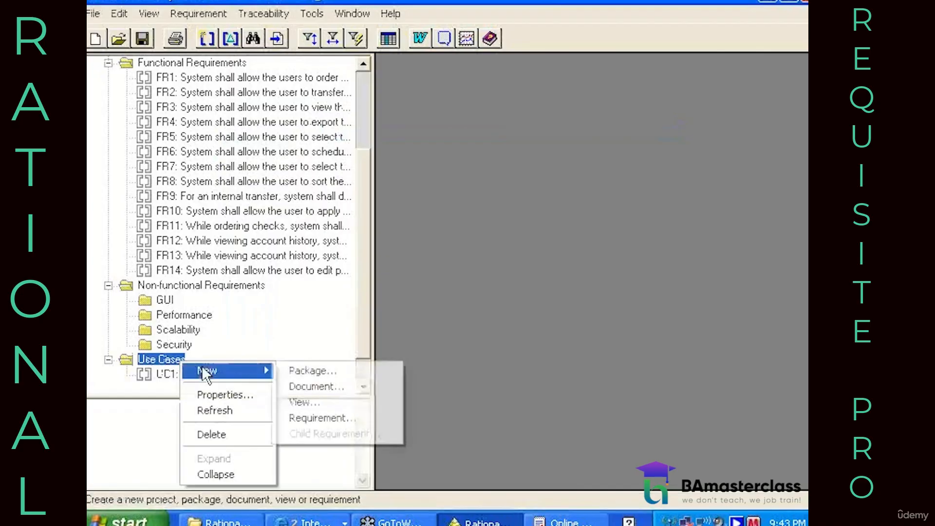
pyautogui.click(321, 418)
pyautogui.click(380, 200)
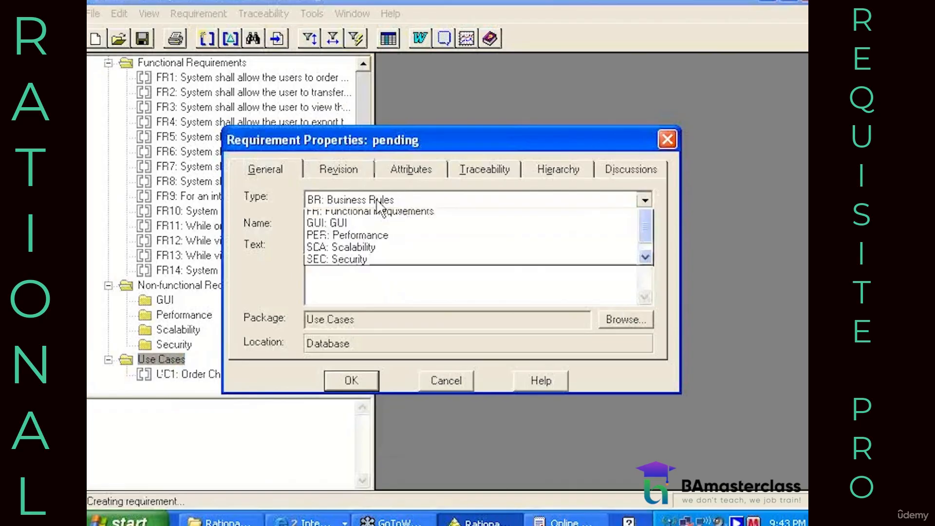
pyautogui.scroll(-1, 341, 274)
pyautogui.click(341, 276)
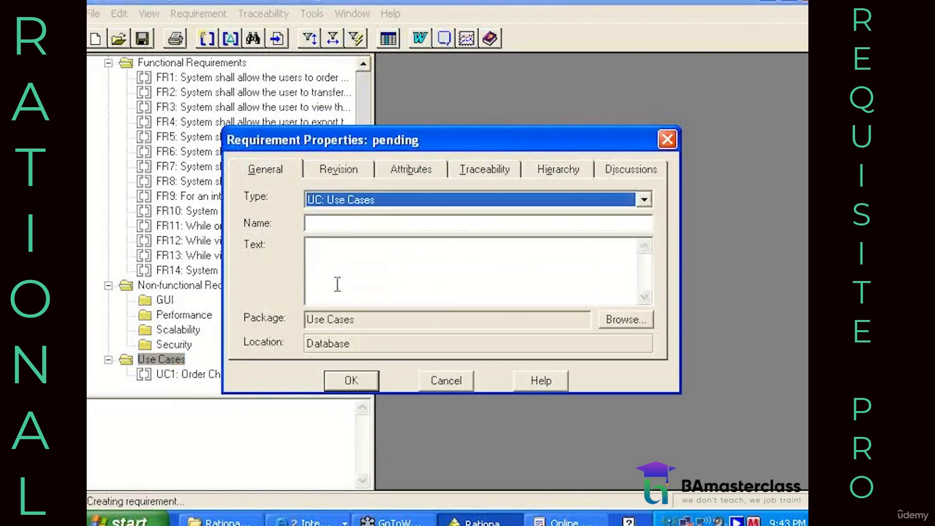
pyautogui.click(329, 222)
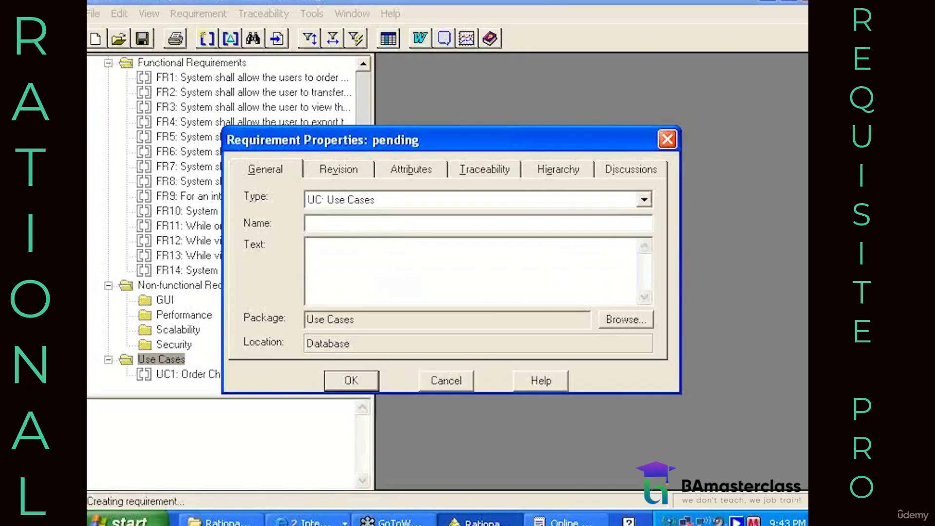
pyautogui.write('Trand')
pyautogui.write('fer Funds')
pyautogui.click(361, 386)
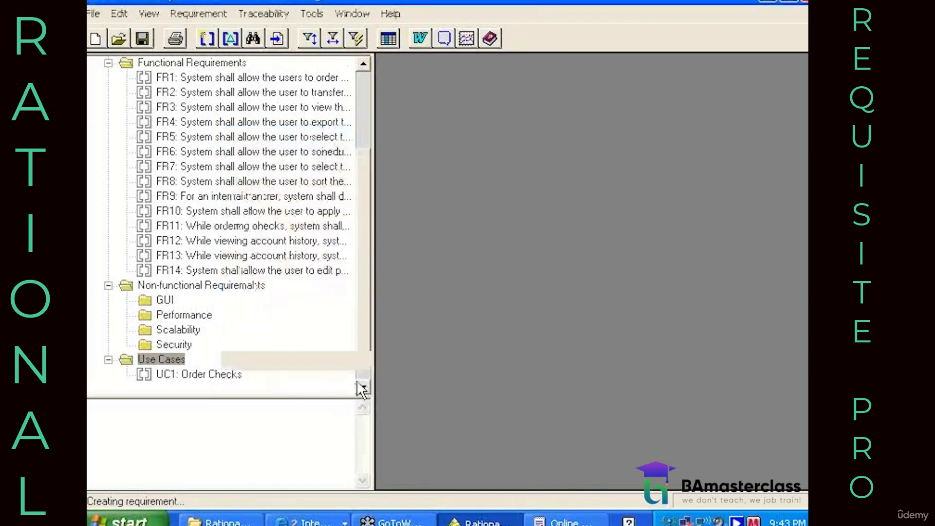
# Add a third requirement of type UC: Use Cases named "View Account History" to the Use Cases package
pyautogui.rightClick(185, 344)
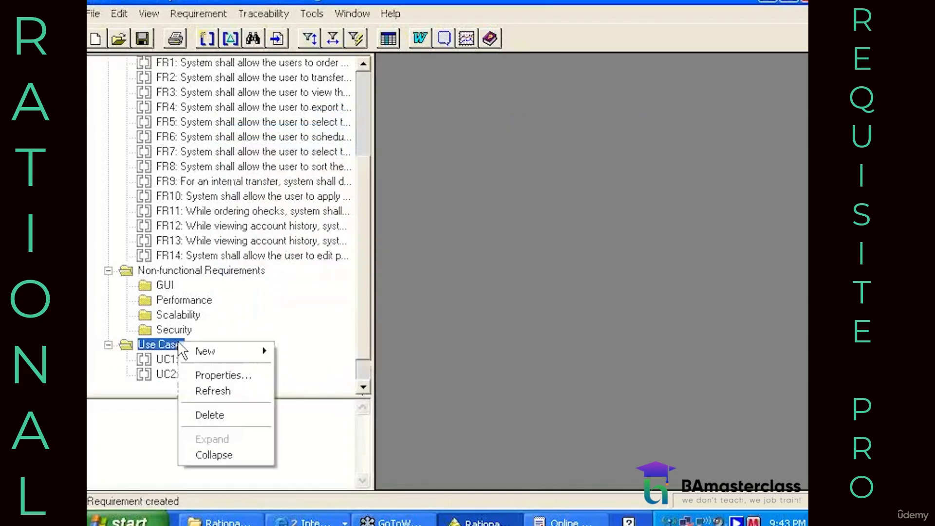
pyautogui.moveTo(224, 352)
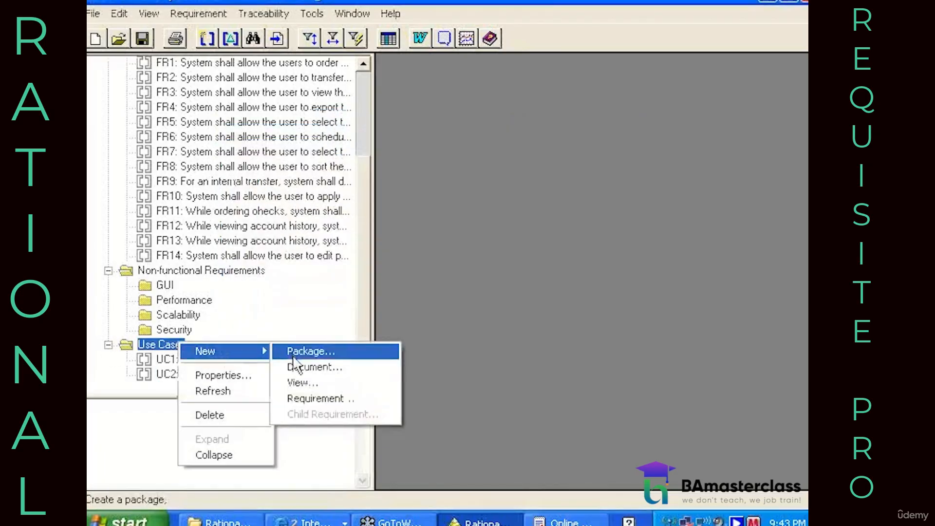
pyautogui.click(304, 399)
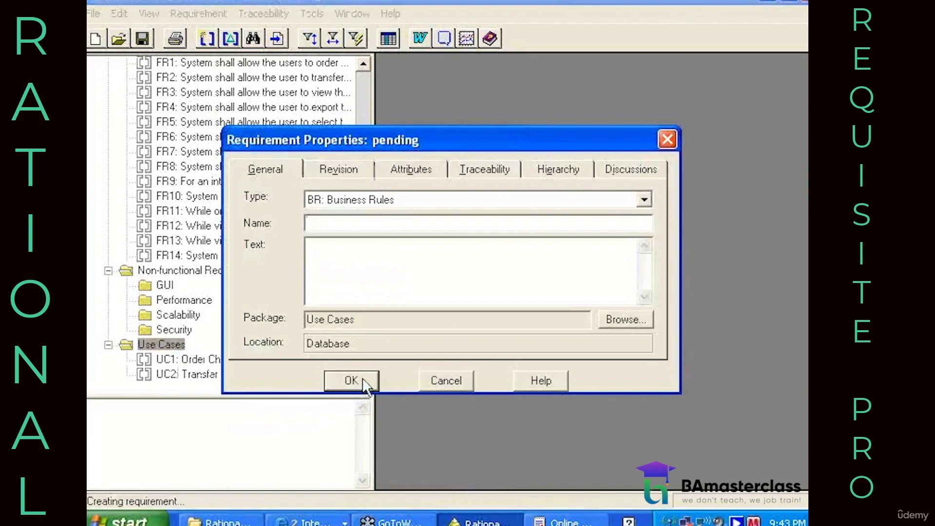
pyautogui.click(347, 200)
pyautogui.scroll(-1, 341, 275)
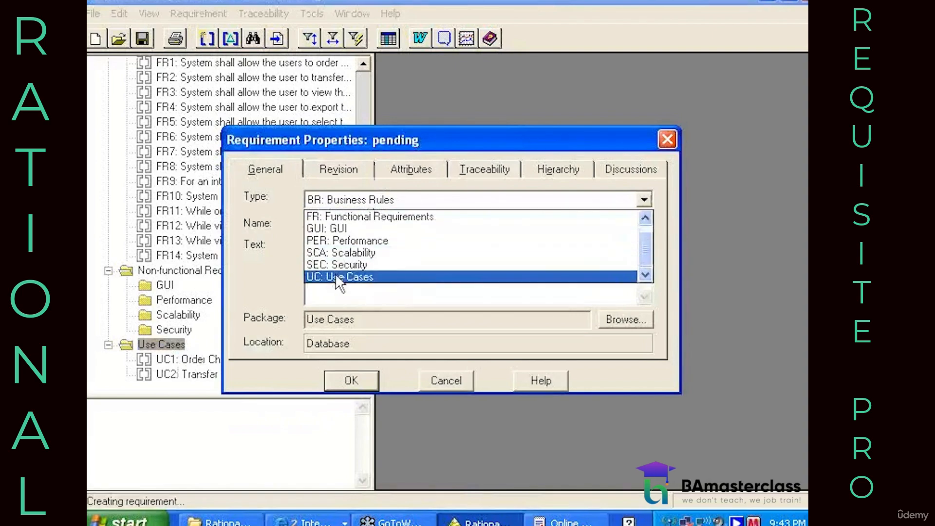
pyautogui.click(337, 273)
pyautogui.click(336, 224)
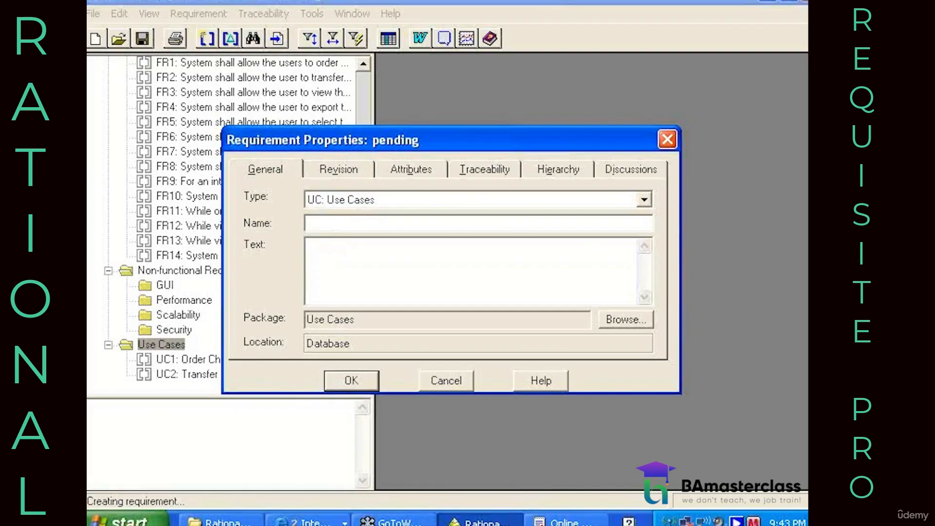
pyautogui.write('View Account histor')
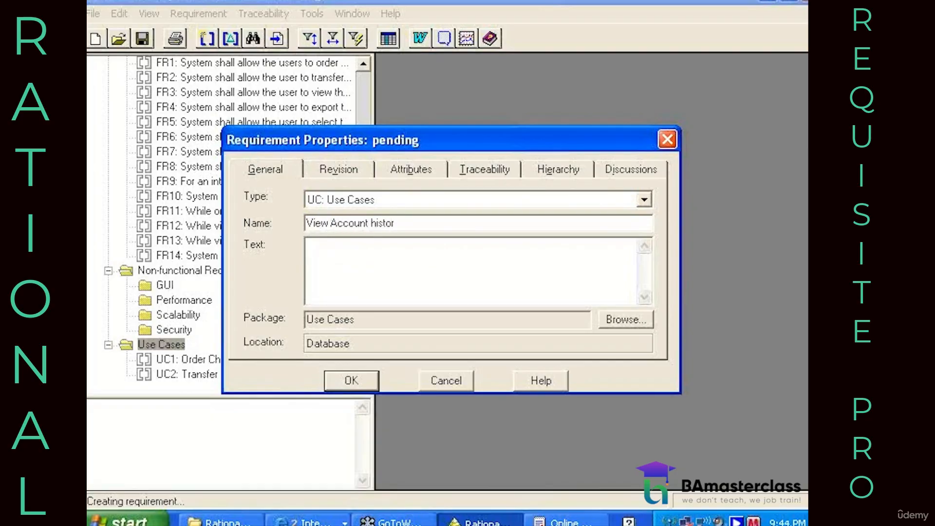
pyautogui.press('BackSpace')
pyautogui.press('BackSpace')
pyautogui.press('BackSpace')
pyautogui.press('BackSpace')
pyautogui.press('BackSpace')
pyautogui.write('History')
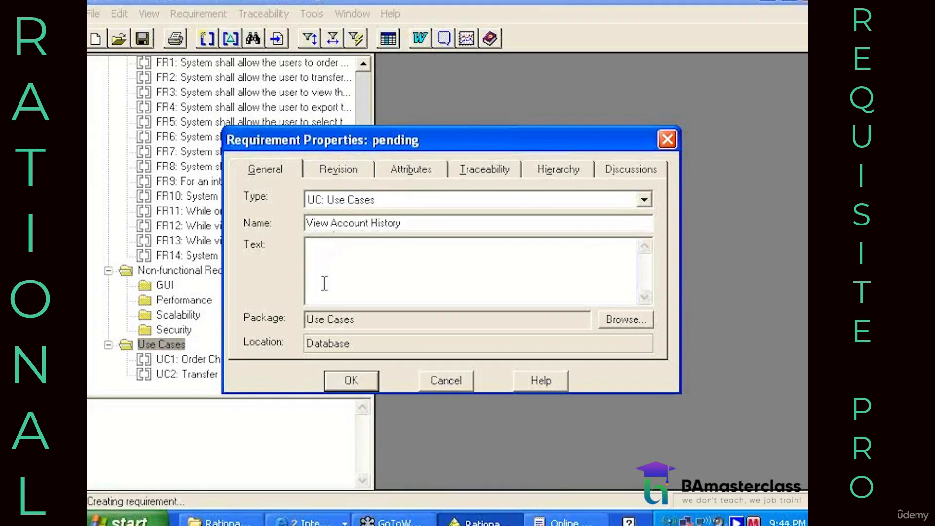
pyautogui.click(352, 380)
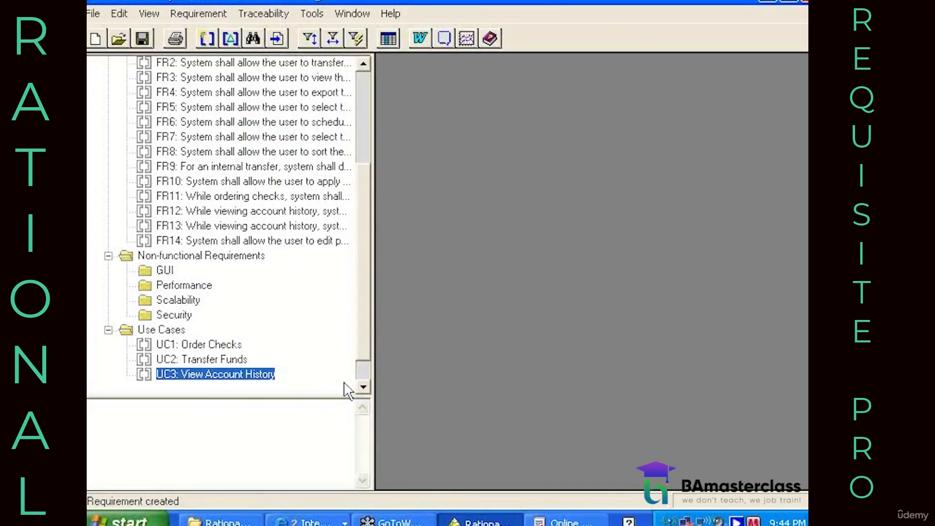
pyautogui.click(334, 345)
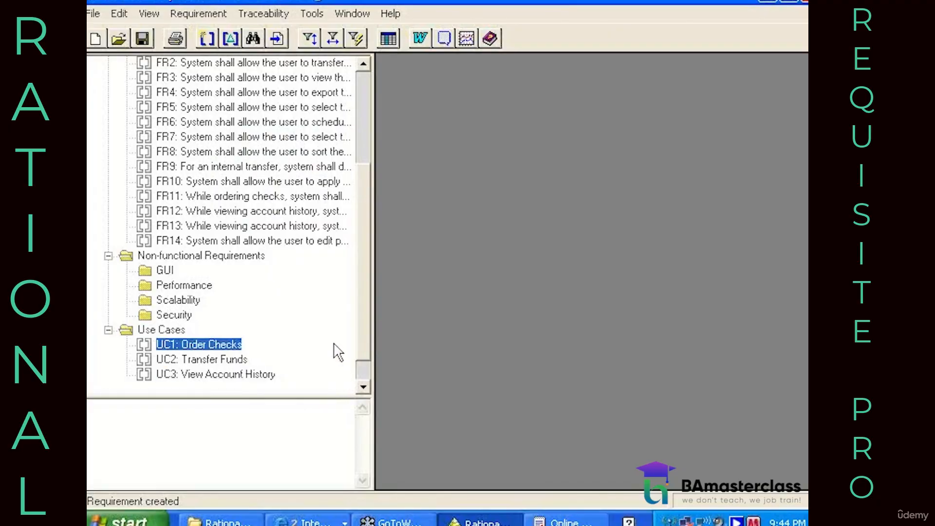
pyautogui.click(208, 332)
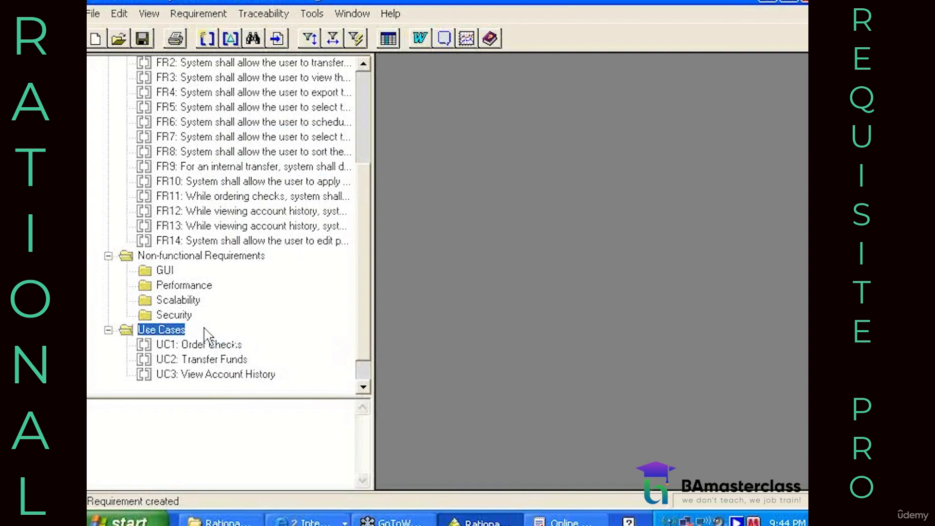
pyautogui.click(363, 387)
pyautogui.click(363, 387)
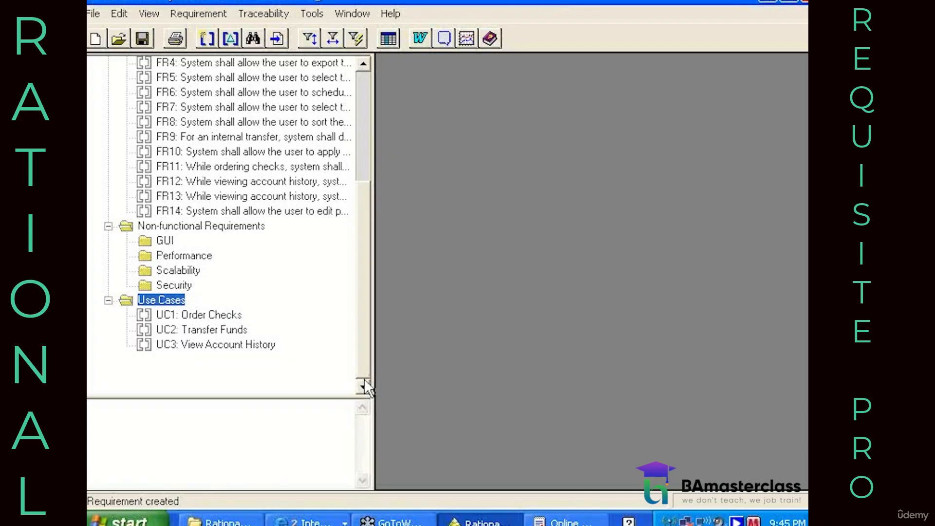
pyautogui.click(364, 382)
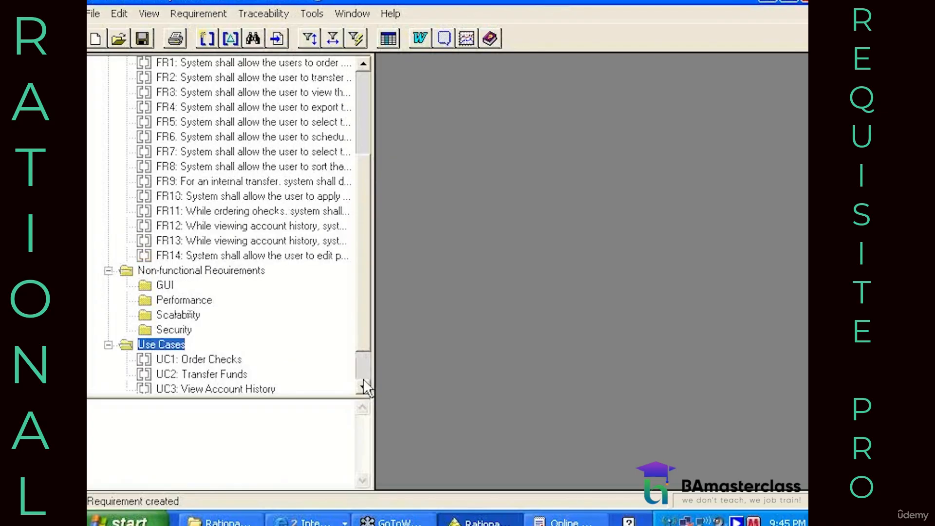
# Open the trace-from selection for the Order Checks use case and select business rules BR1, BR3, BR4 and BR6
pyautogui.click(213, 362)
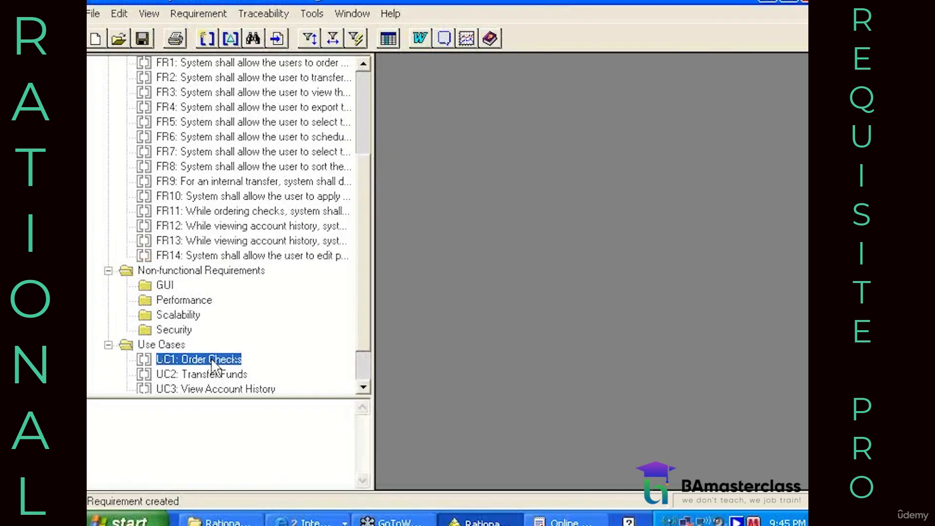
pyautogui.doubleClick(214, 361)
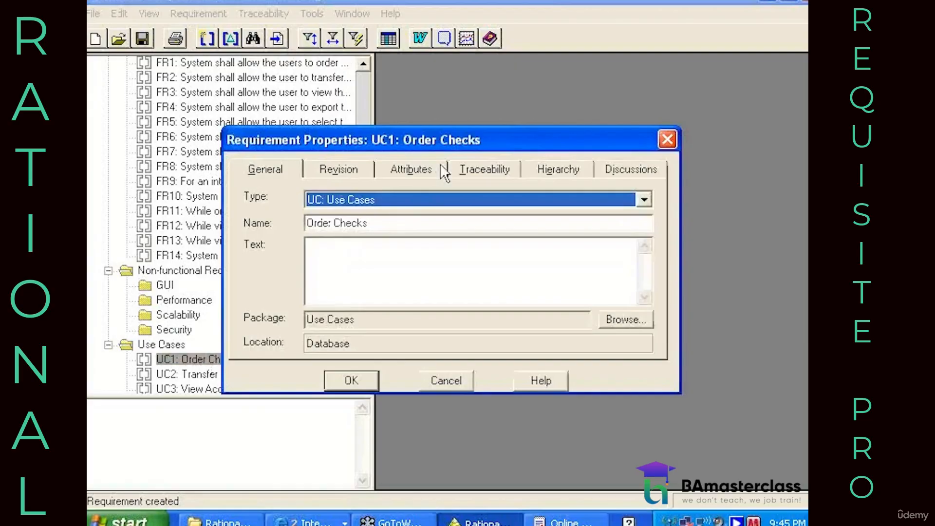
pyautogui.click(474, 170)
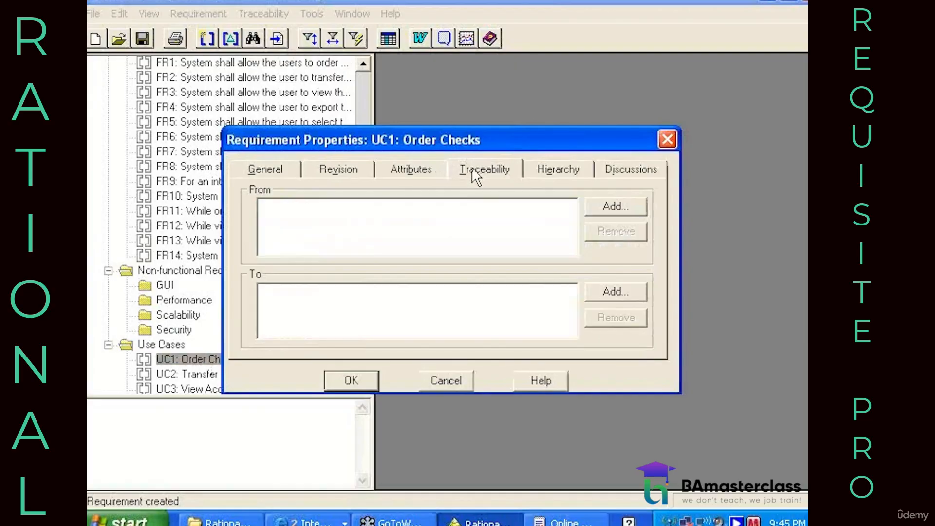
pyautogui.click(603, 207)
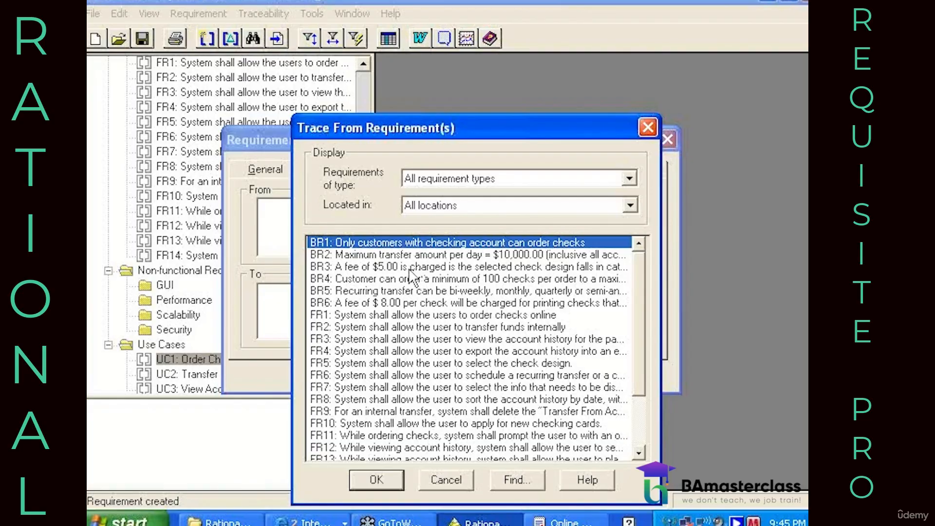
pyautogui.keyDown('ctrl'); pyautogui.click(410, 268); pyautogui.keyUp('ctrl')
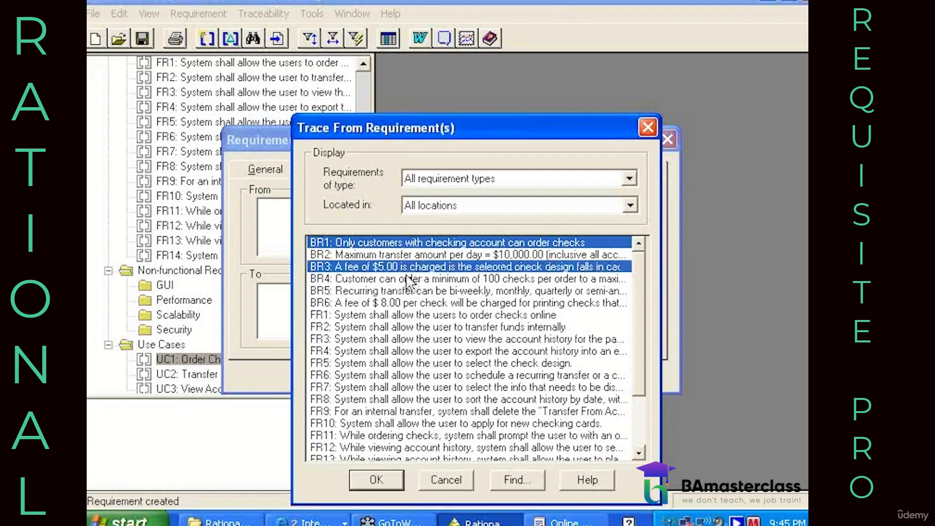
pyautogui.keyDown('ctrl'); pyautogui.click(405, 282); pyautogui.keyUp('ctrl')
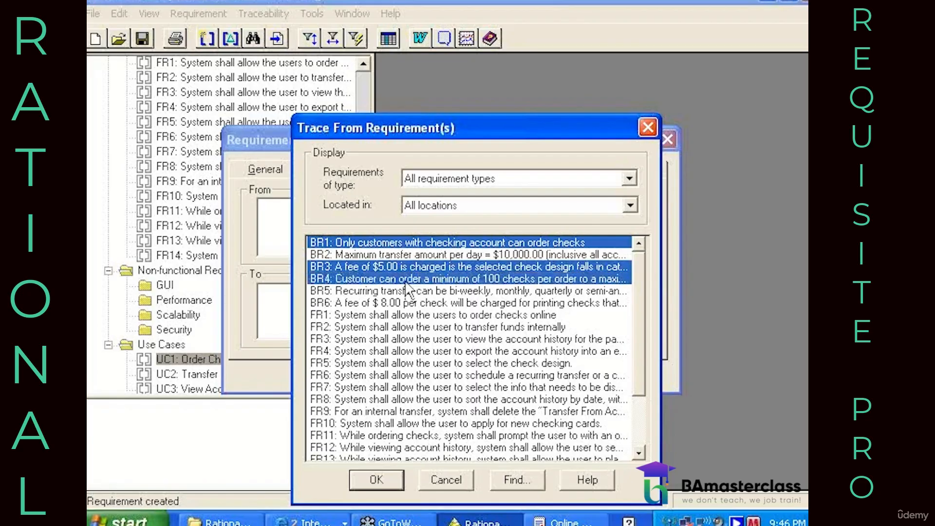
pyautogui.keyDown('ctrl'); pyautogui.click(386, 304); pyautogui.keyUp('ctrl')
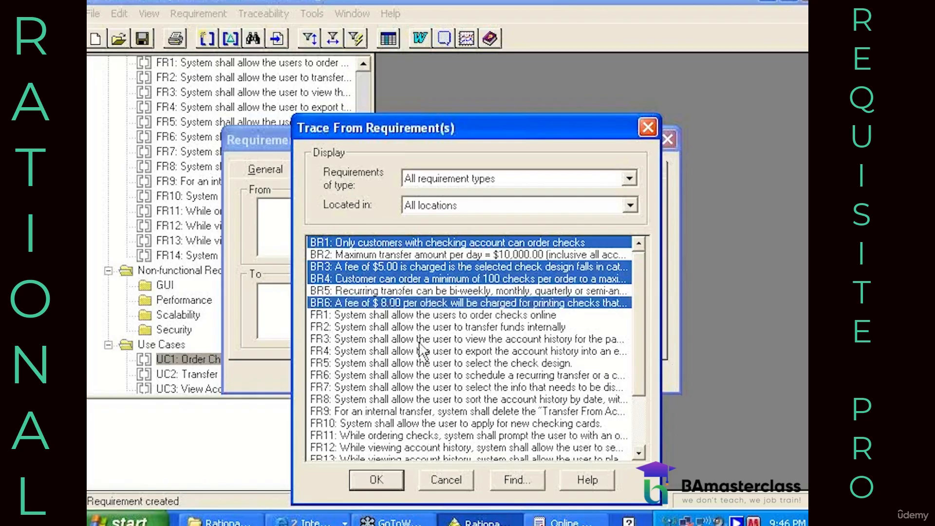
# Add functional requirements FR1, FR5 and FR11 to the trace-from selection for Order Checks
pyautogui.keyDown('ctrl'); pyautogui.click(443, 316); pyautogui.keyUp('ctrl')
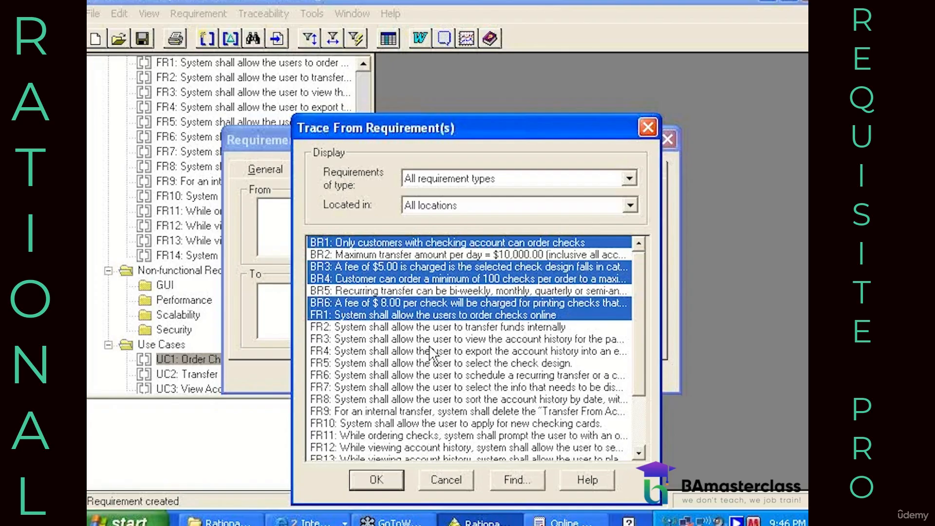
pyautogui.keyDown('ctrl'); pyautogui.click(414, 369); pyautogui.keyUp('ctrl')
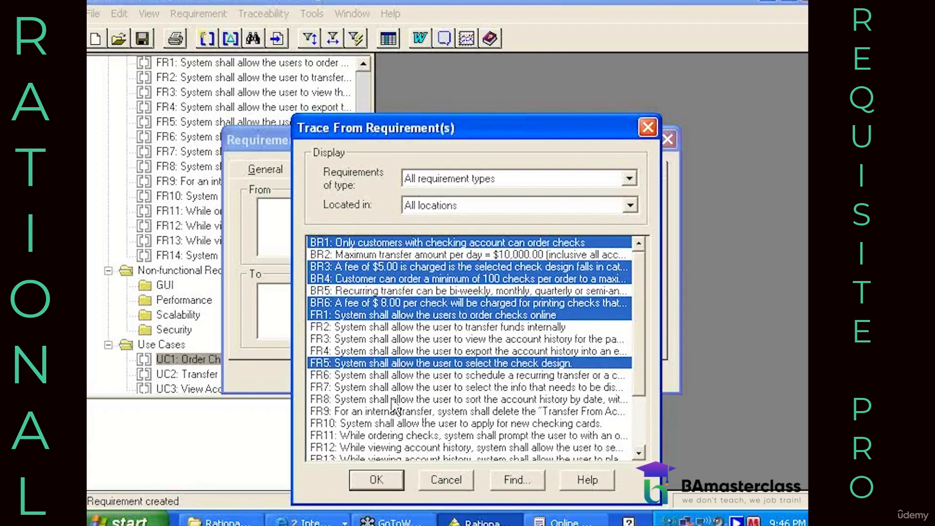
pyautogui.keyDown('ctrl'); pyautogui.click(376, 435); pyautogui.keyUp('ctrl')
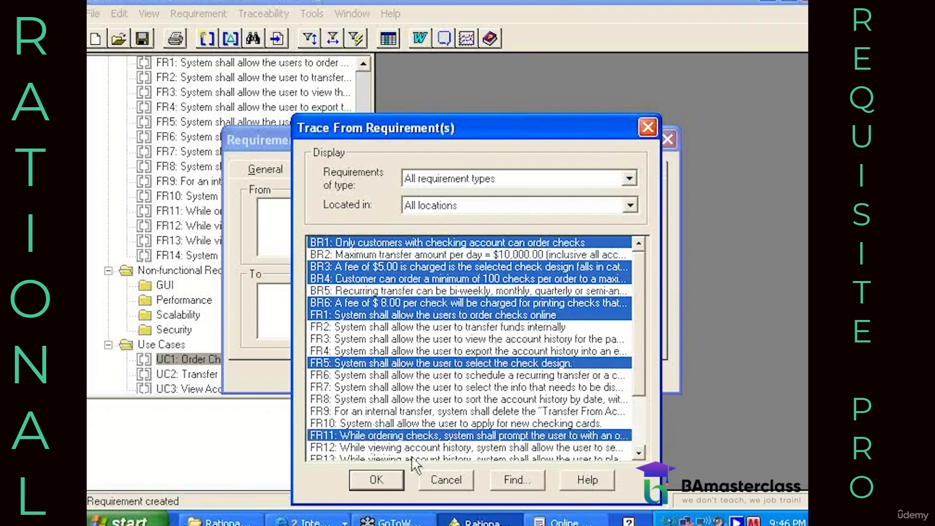
# Check the remaining requirements in the trace-from list against their full wording in the Online Banking requirements document in WordPad
pyautogui.click(639, 454)
pyautogui.click(638, 454)
pyautogui.click(639, 454)
pyautogui.click(638, 454)
pyautogui.click(639, 454)
pyautogui.click(638, 454)
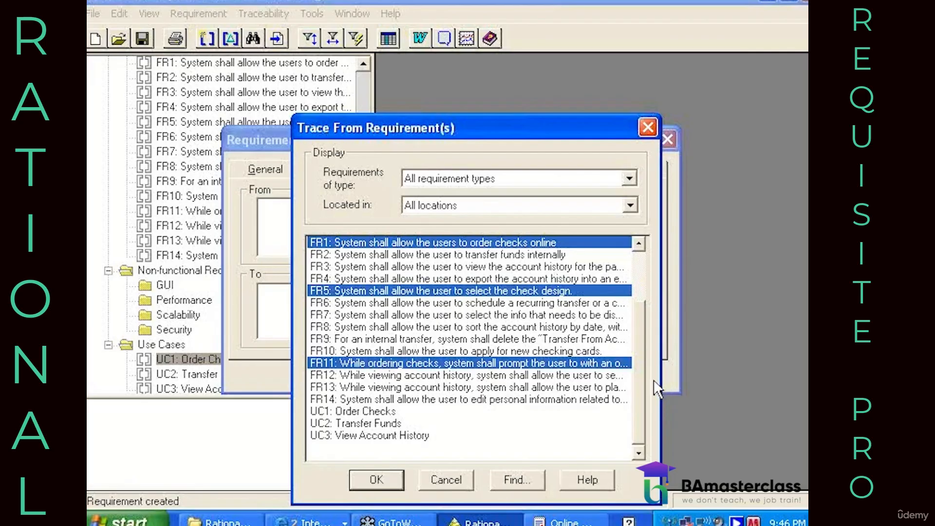
pyautogui.click(580, 520)
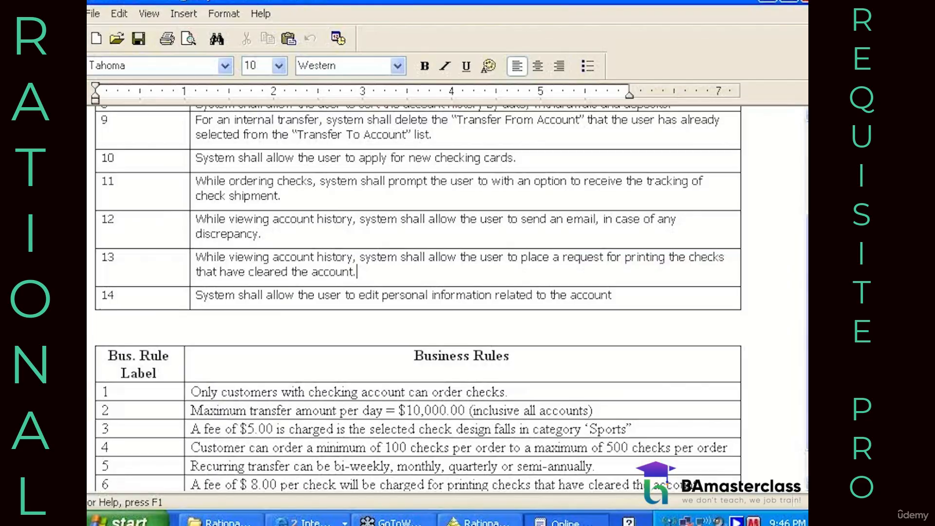
pyautogui.scroll(1, 354, 276)
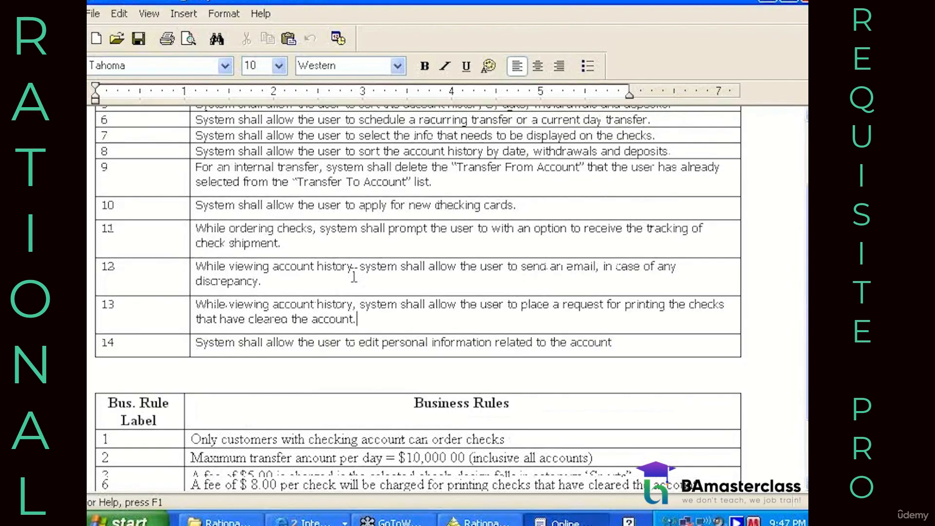
pyautogui.hotkey('alt', 'Tab')
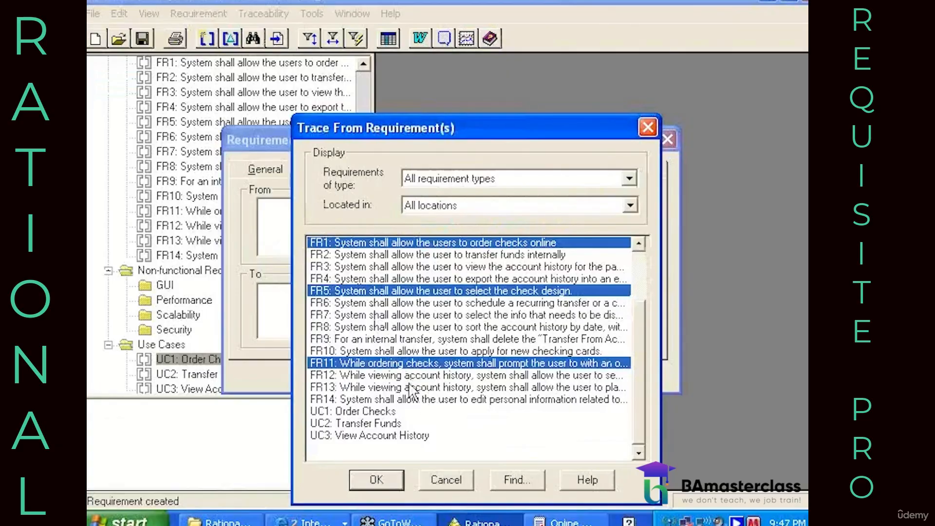
pyautogui.hotkey('alt', 'Tab')
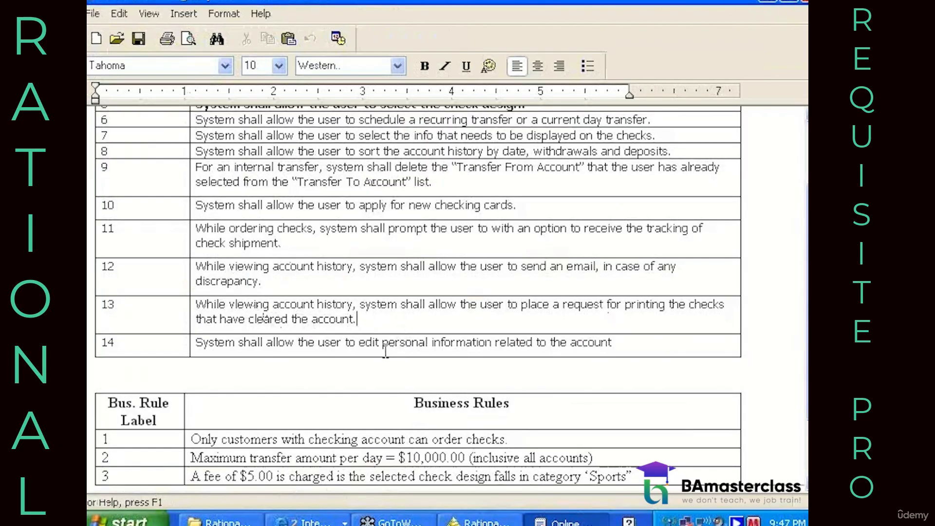
pyautogui.hotkey('alt', 'Tab')
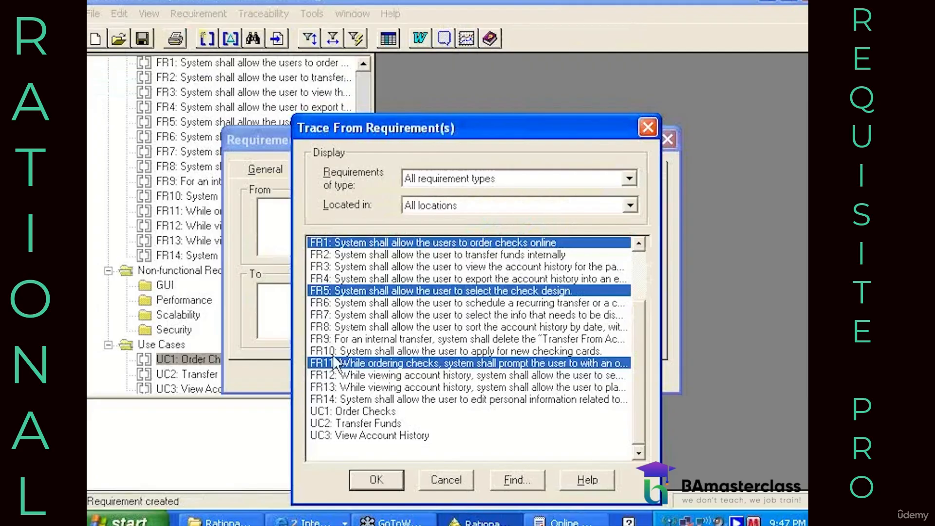
# Apply the selected requirements as Order Checks' trace-from links, review the resulting list and save the use case
pyautogui.click(377, 480)
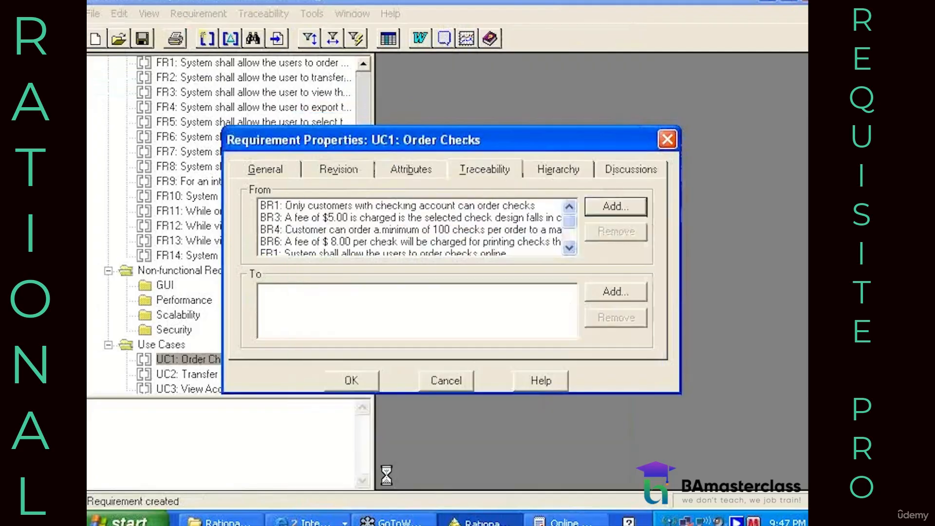
pyautogui.click(568, 249)
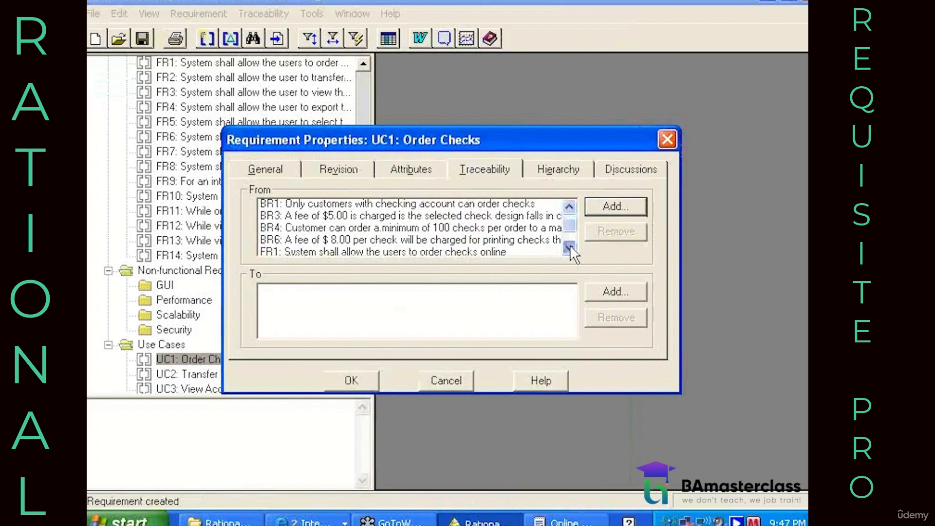
pyautogui.click(569, 247)
pyautogui.click(569, 247)
pyautogui.click(570, 247)
pyautogui.click(570, 247)
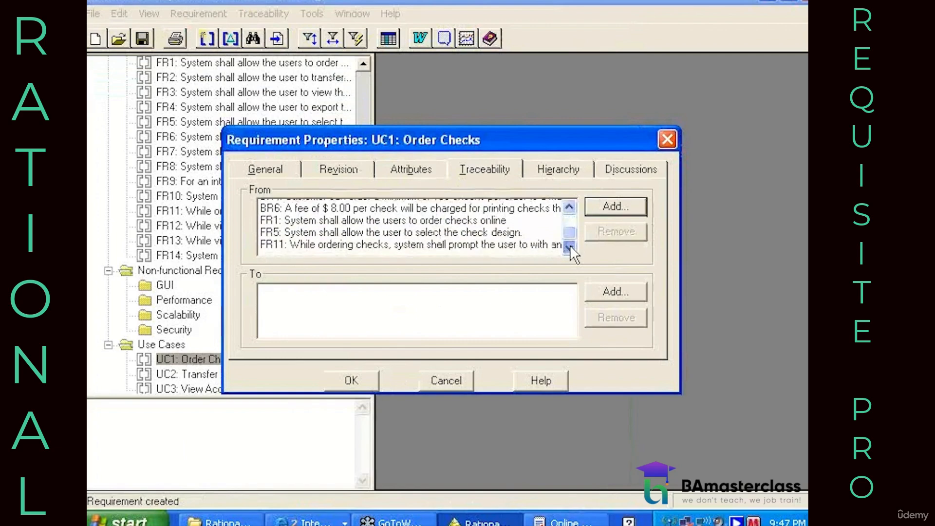
pyautogui.click(570, 247)
pyautogui.click(570, 206)
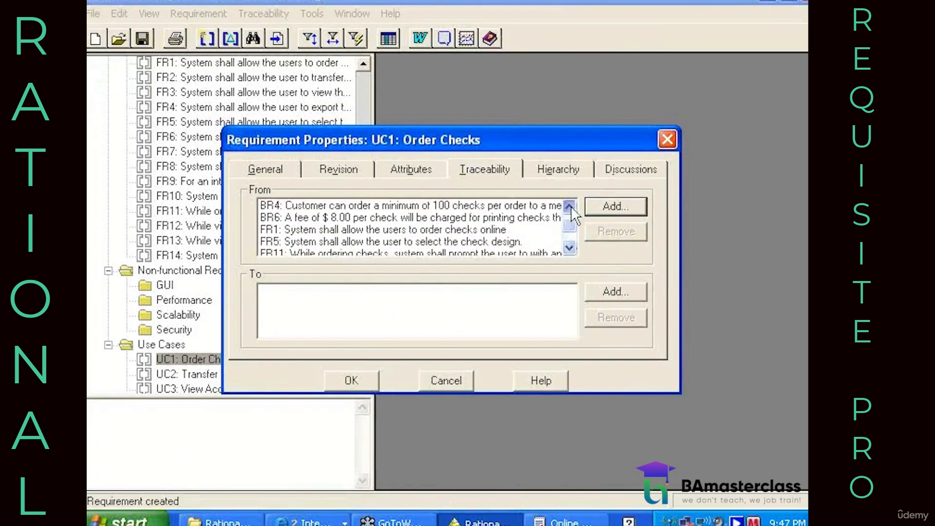
pyautogui.click(569, 206)
pyautogui.click(569, 206)
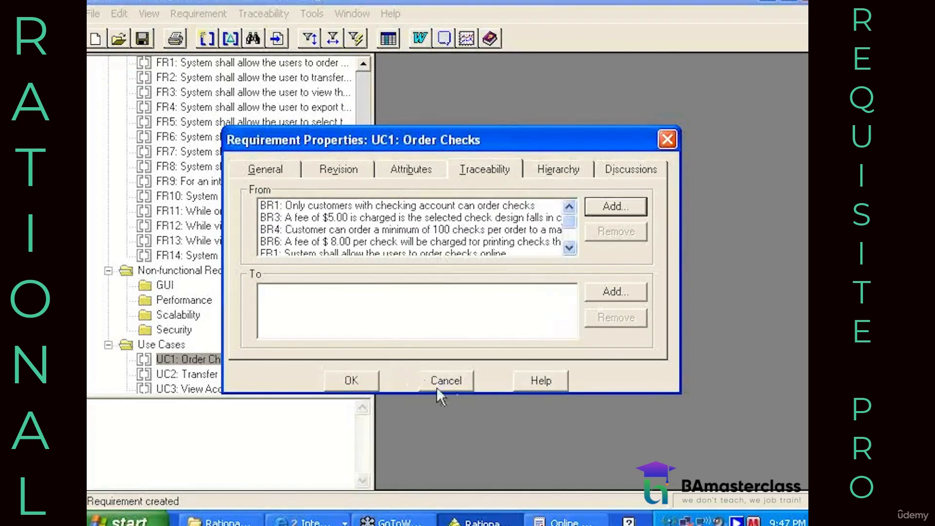
pyautogui.click(339, 387)
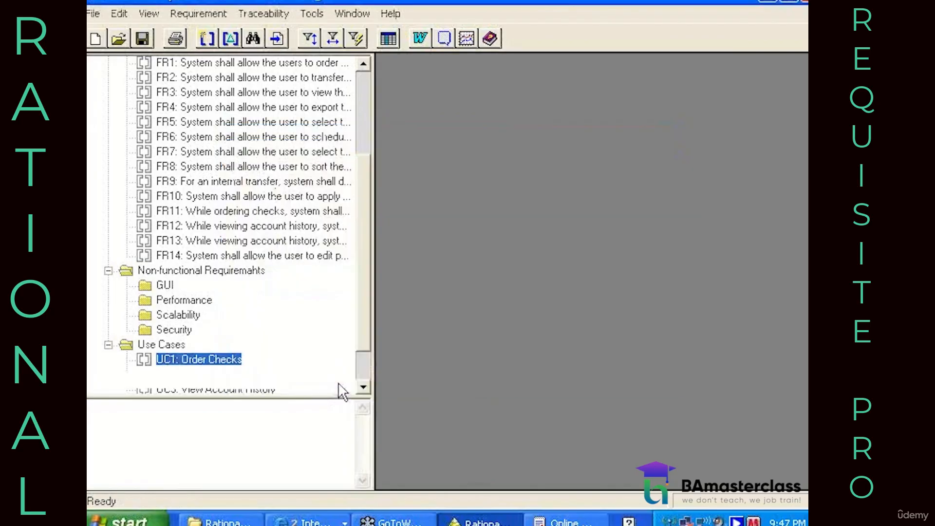
# Open the trace-from selection for the Transfer Funds use case and select business rules BR2 and BR5
pyautogui.scroll(-1, 361, 381)
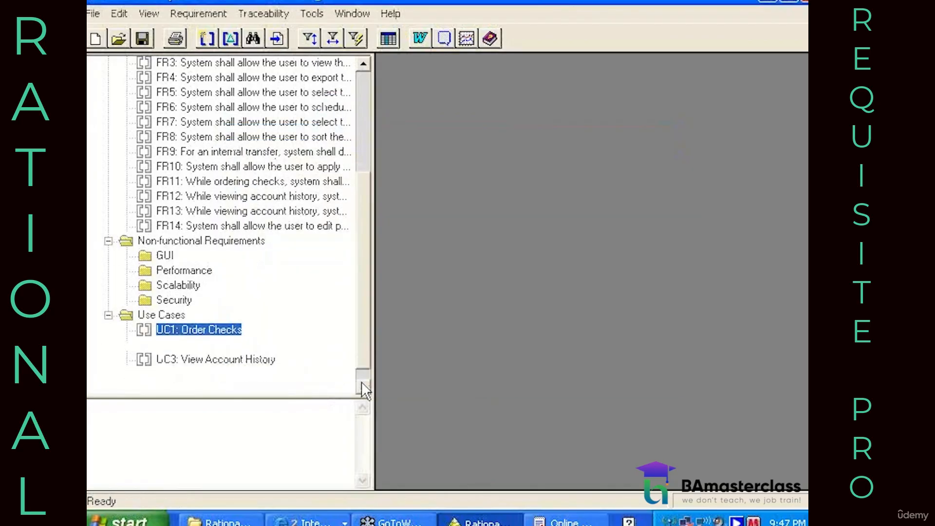
pyautogui.scroll(5, 369, 249)
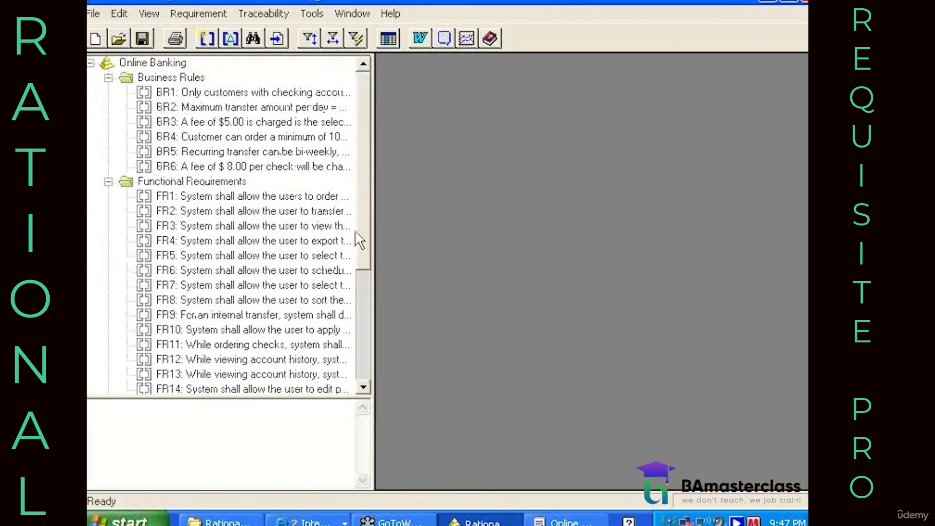
pyautogui.scroll(-4, 361, 340)
pyautogui.rightClick(239, 335)
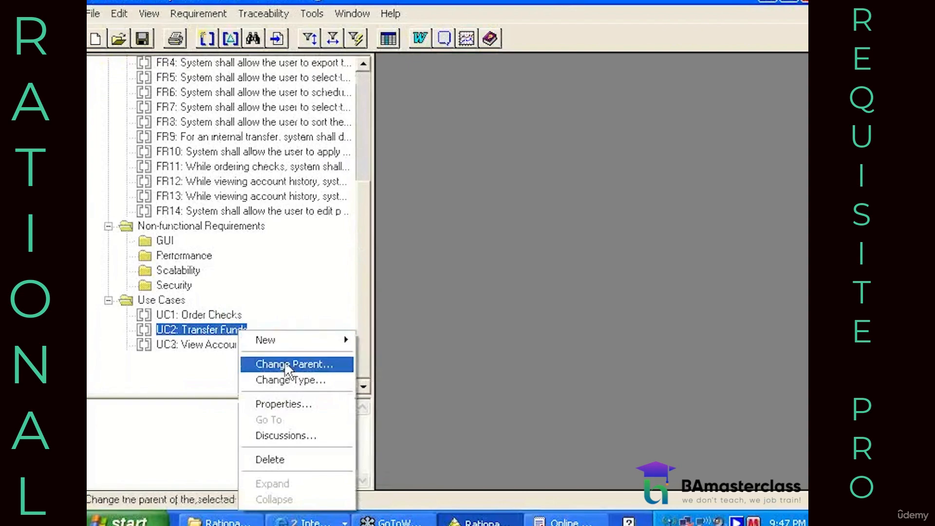
pyautogui.doubleClick(205, 335)
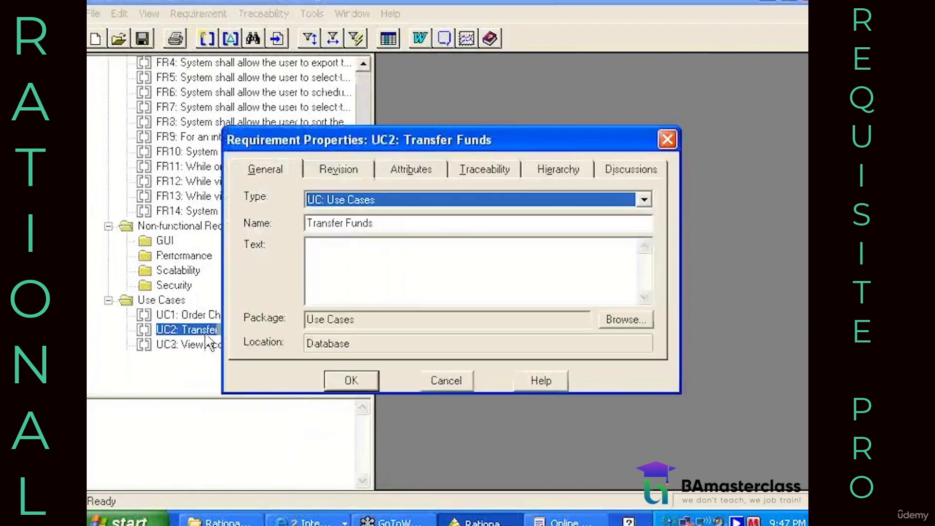
pyautogui.click(482, 170)
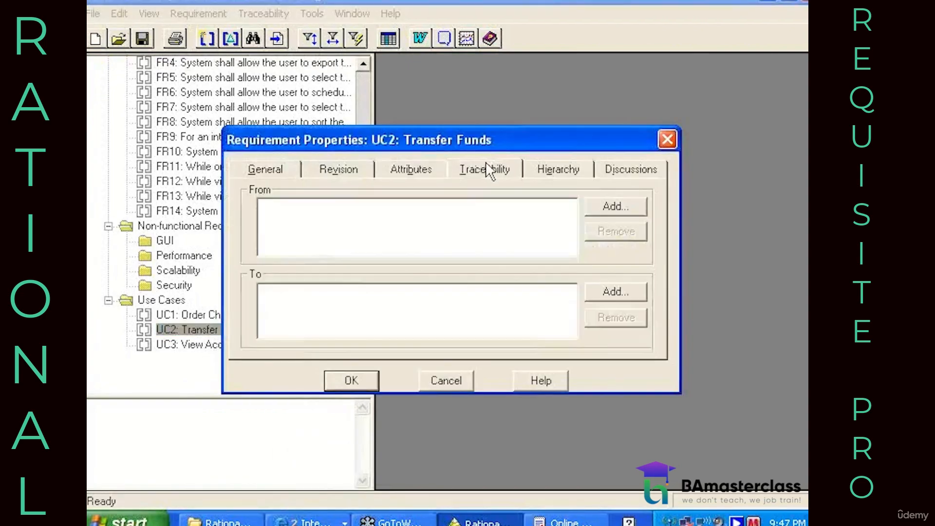
pyautogui.click(611, 209)
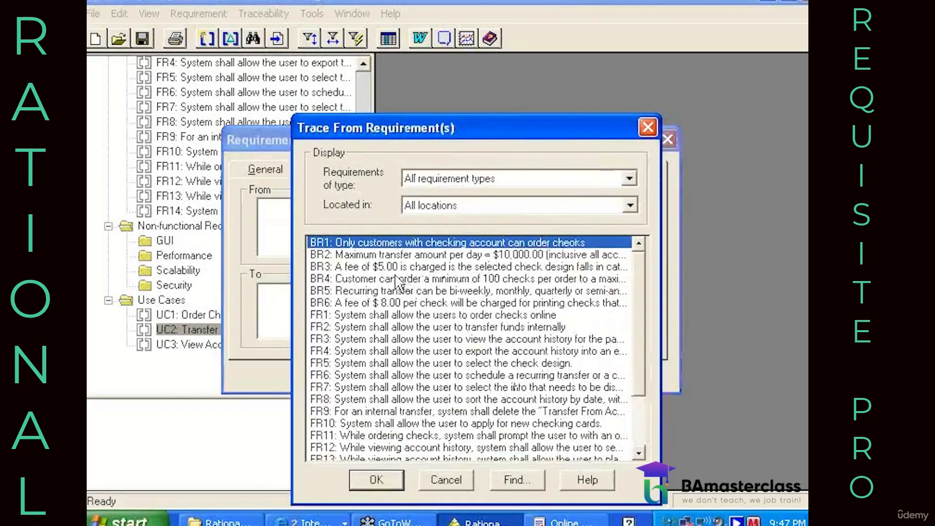
pyautogui.click(412, 259)
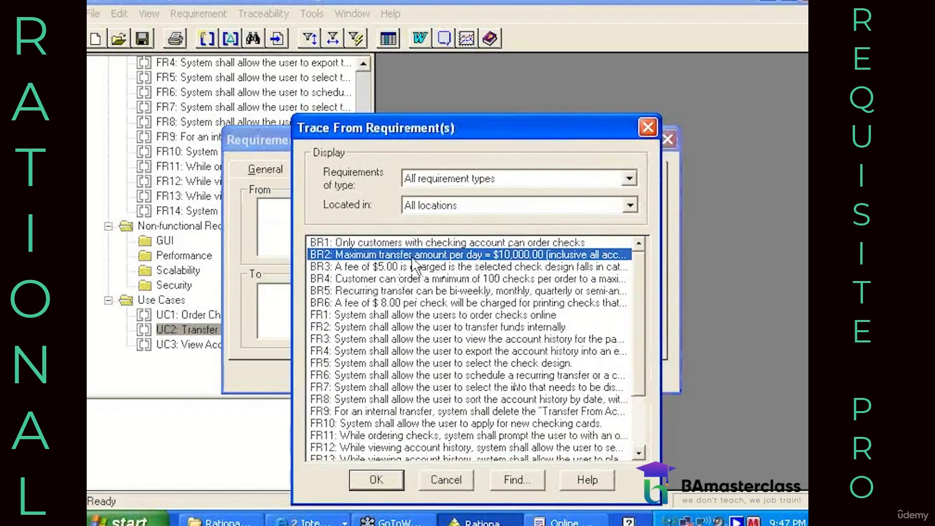
pyautogui.keyDown('ctrl'); pyautogui.click(412, 293); pyautogui.keyUp('ctrl')
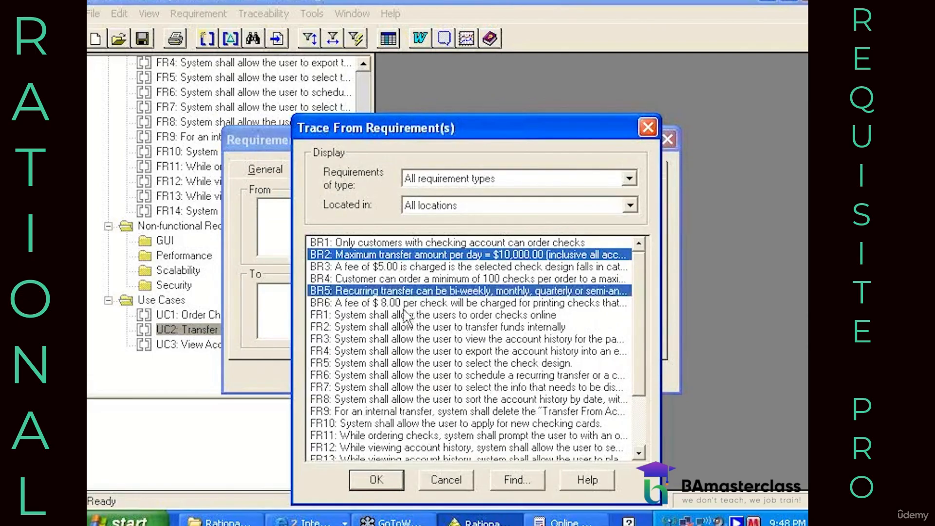
# Add functional requirements FR2, FR6 and FR9 to the trace-from selection for Transfer Funds, checking the wording in the WordPad requirements document
pyautogui.keyDown('ctrl'); pyautogui.click(405, 329); pyautogui.keyUp('ctrl')
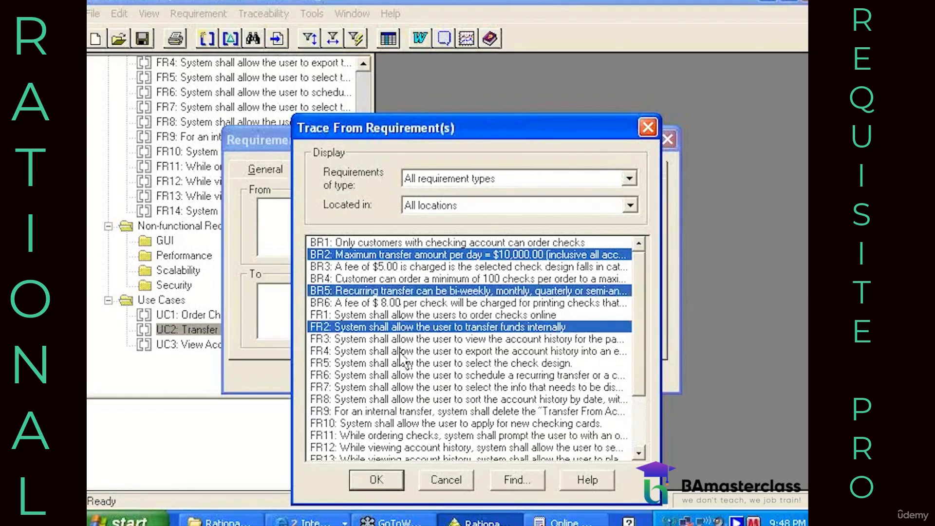
pyautogui.keyDown('ctrl'); pyautogui.click(402, 377); pyautogui.keyUp('ctrl')
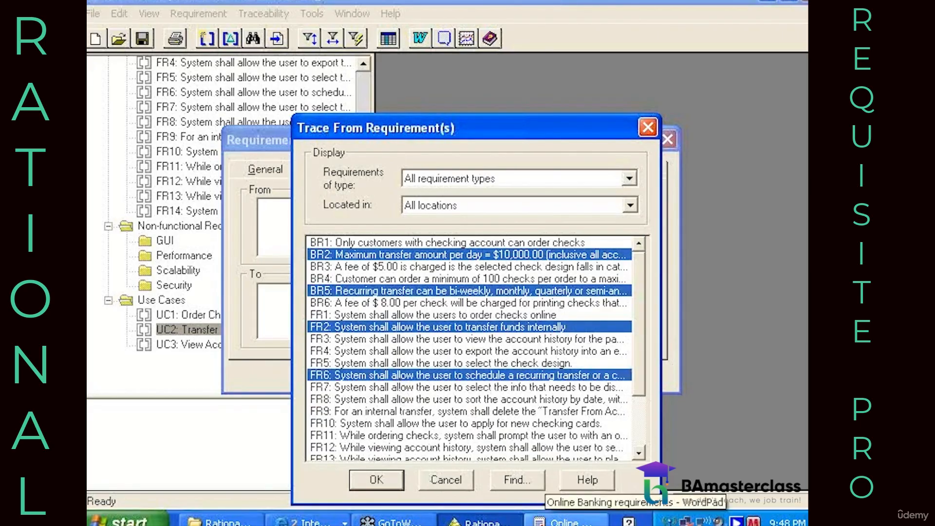
pyautogui.click(553, 522)
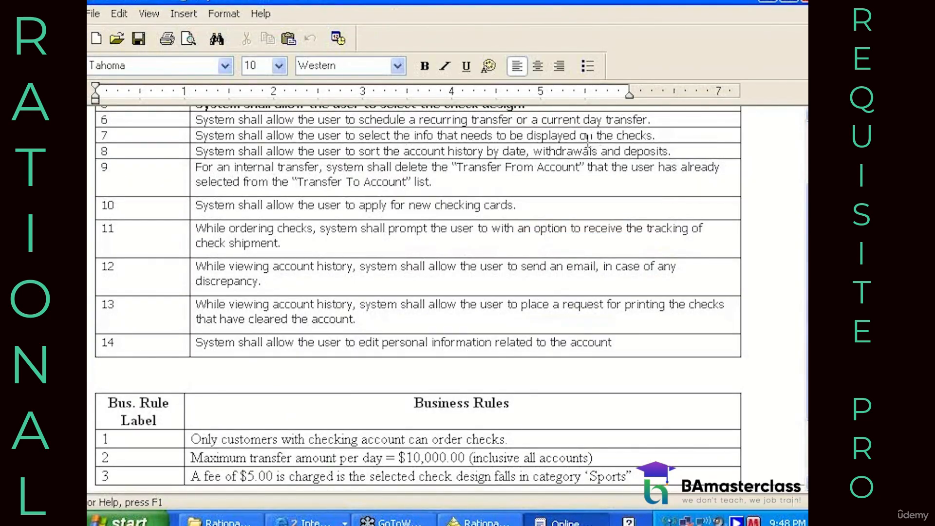
pyautogui.hotkey('alt', 'Tab')
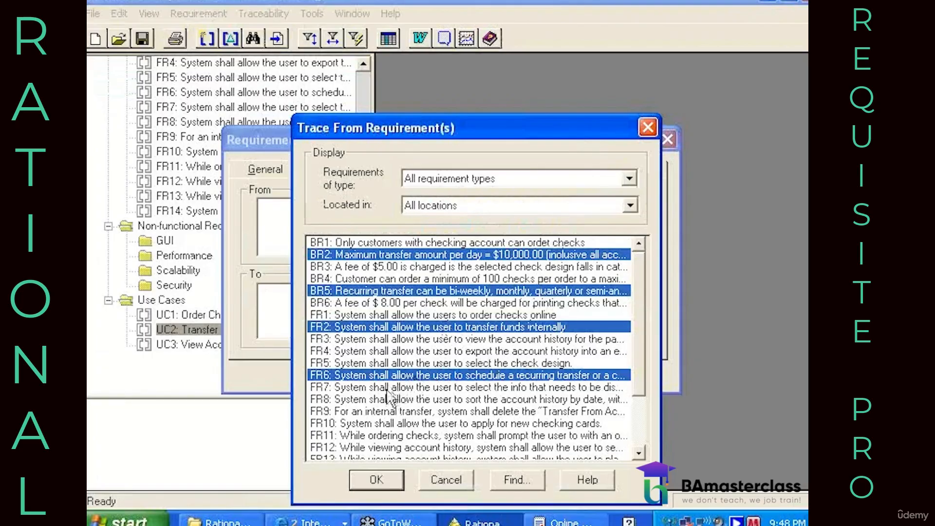
pyautogui.click(385, 412)
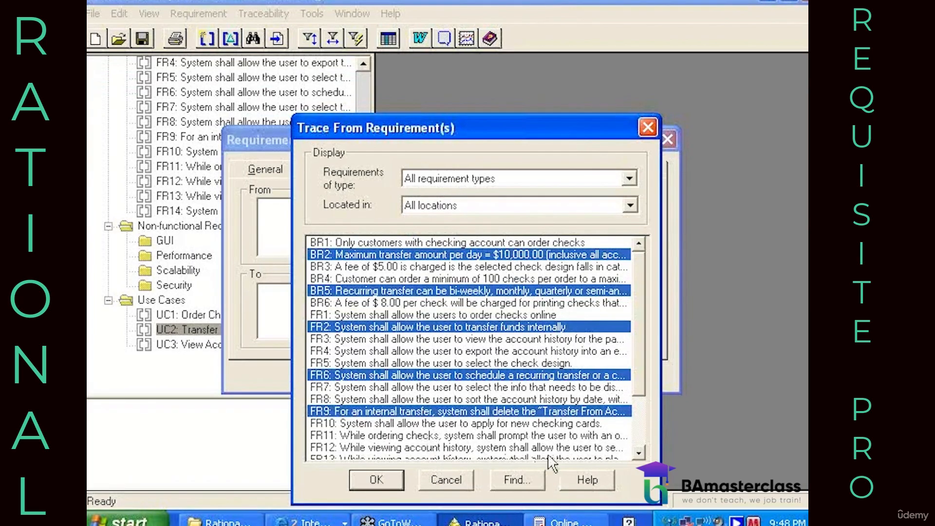
# Add FR12 to Transfer Funds' trace-from selection, check its wording in the WordPad document, then apply the links and save the use case
pyautogui.click(638, 454)
pyautogui.click(637, 453)
pyautogui.click(638, 454)
pyautogui.click(637, 454)
pyautogui.click(637, 454)
pyautogui.click(638, 454)
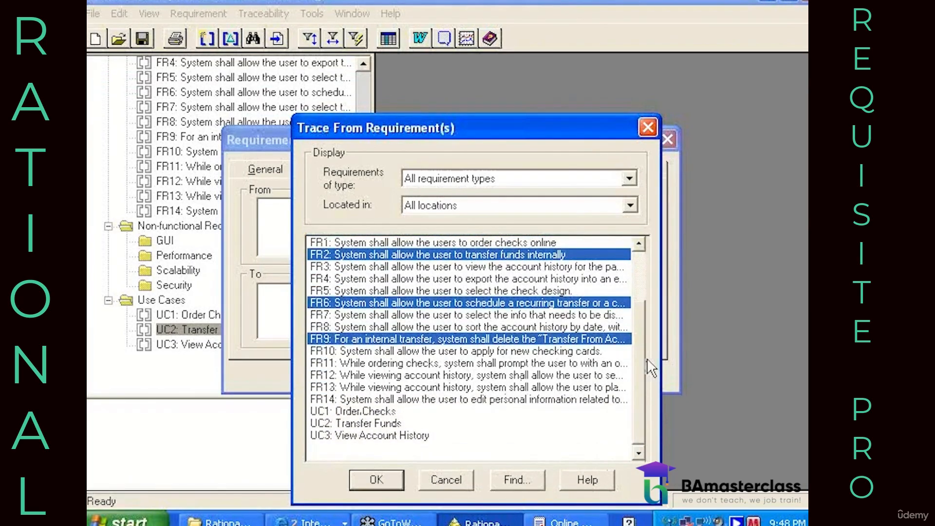
pyautogui.moveTo(636, 358)
pyautogui.mouseDown()
pyautogui.moveTo(637, 331)
pyautogui.moveTo(637, 349)
pyautogui.mouseUp()
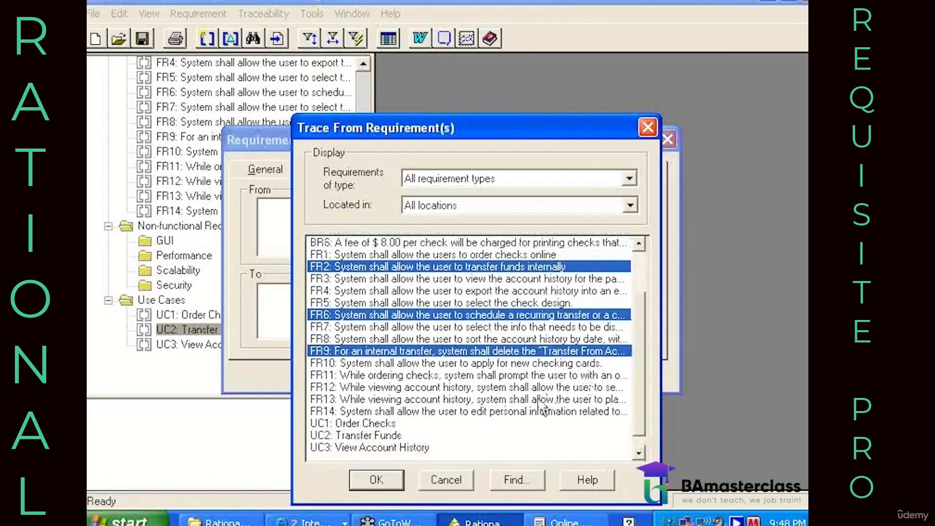
pyautogui.keyDown('ctrl'); pyautogui.click(396, 384); pyautogui.keyUp('ctrl')
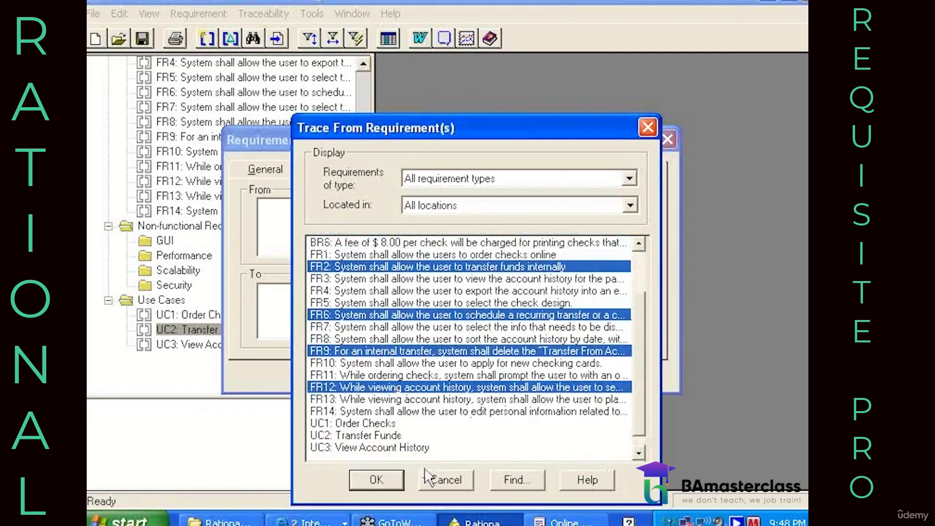
pyautogui.click(560, 519)
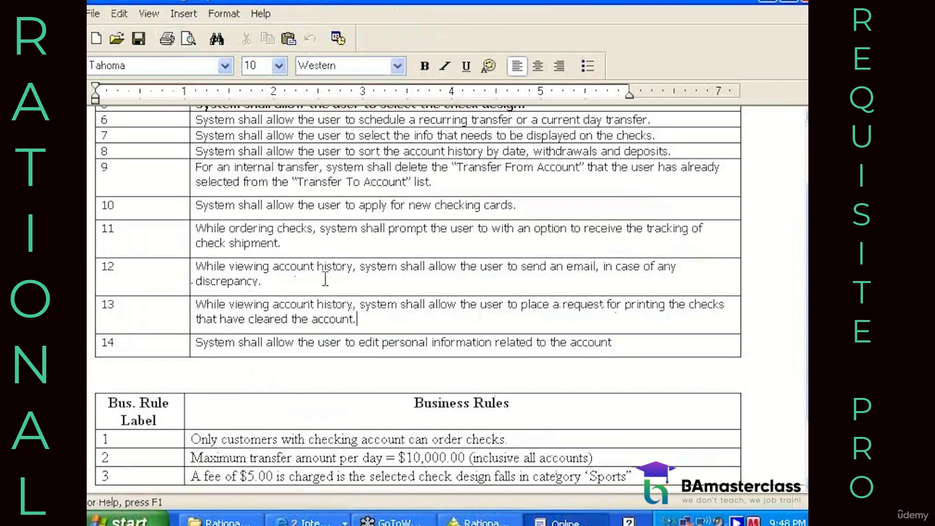
pyautogui.hotkey('alt', 'Tab')
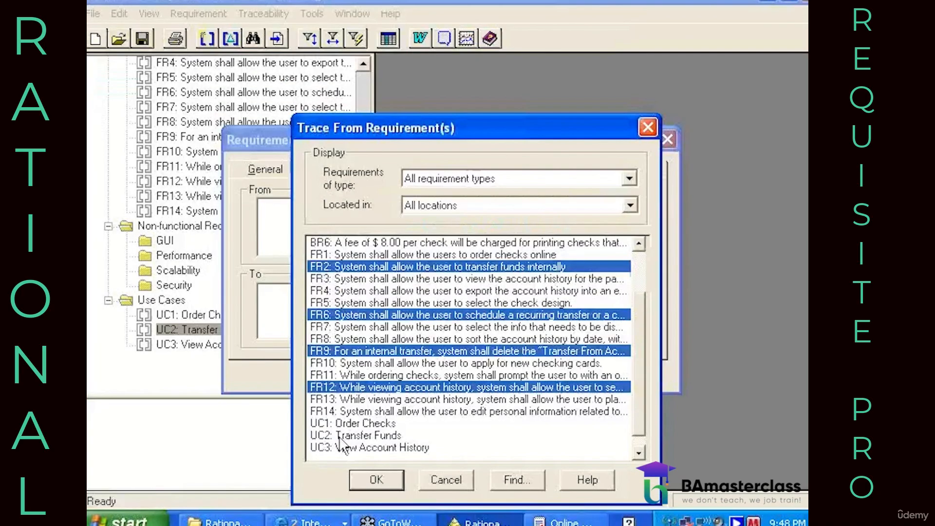
pyautogui.click(376, 479)
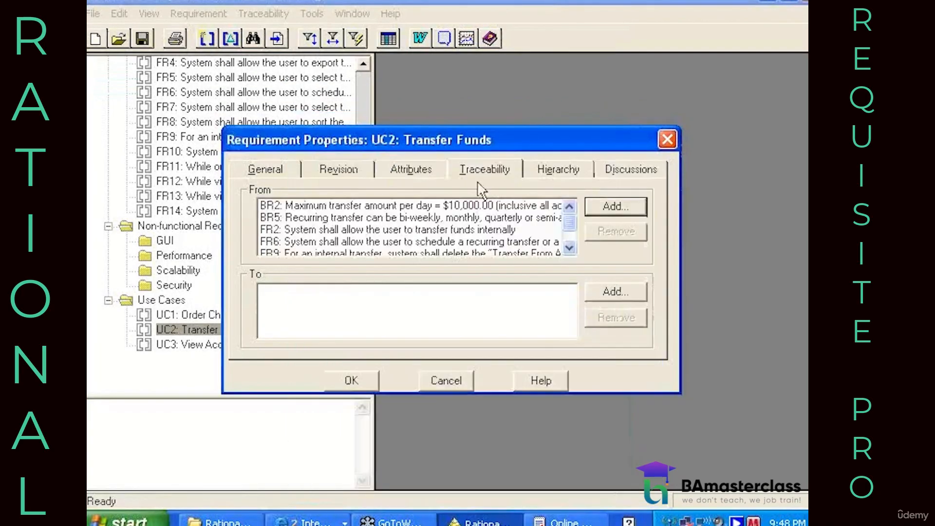
pyautogui.click(351, 381)
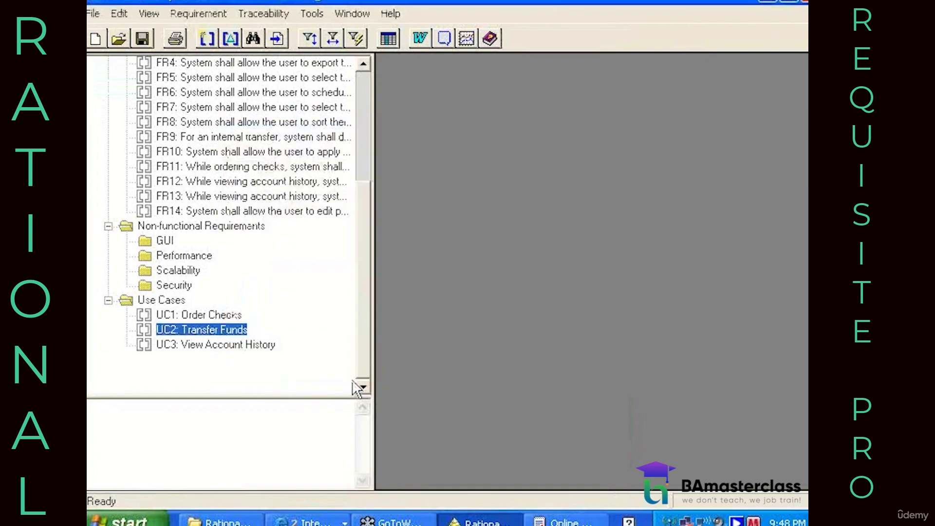
# Review the full list of trace-from links on the Order Checks use case and close its properties
pyautogui.click(213, 317)
pyautogui.doubleClick(213, 317)
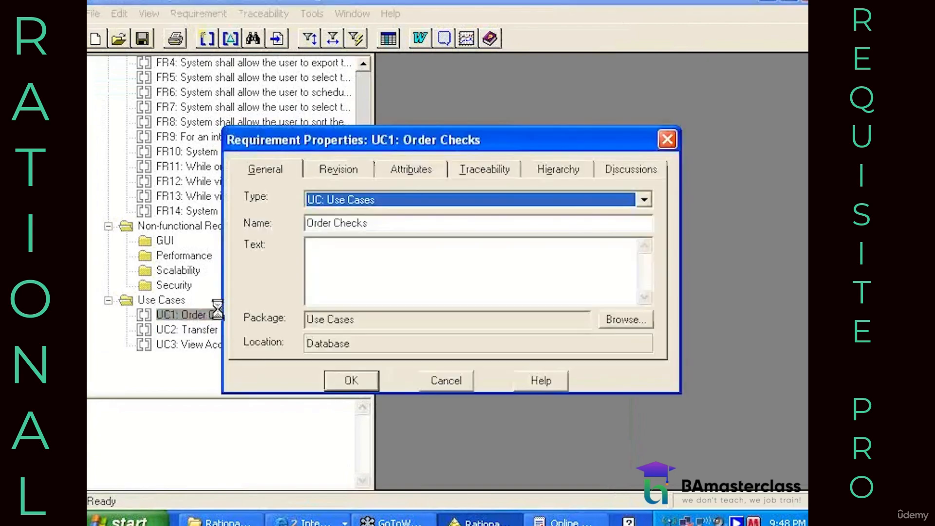
pyautogui.click(483, 169)
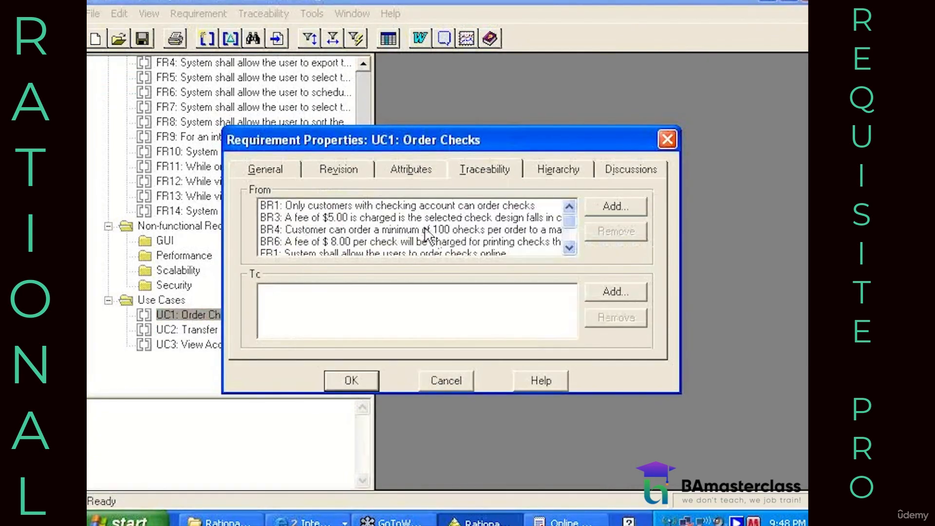
pyautogui.click(568, 249)
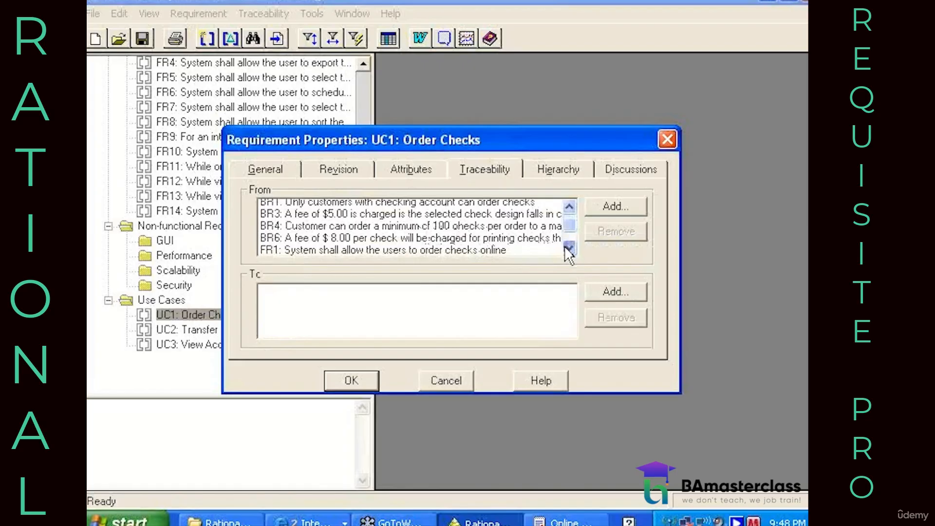
pyautogui.click(569, 248)
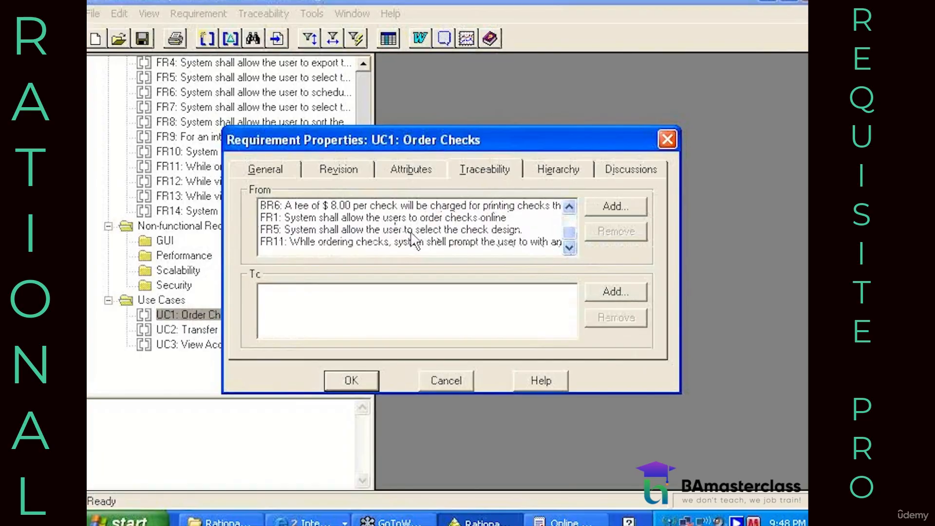
pyautogui.click(374, 382)
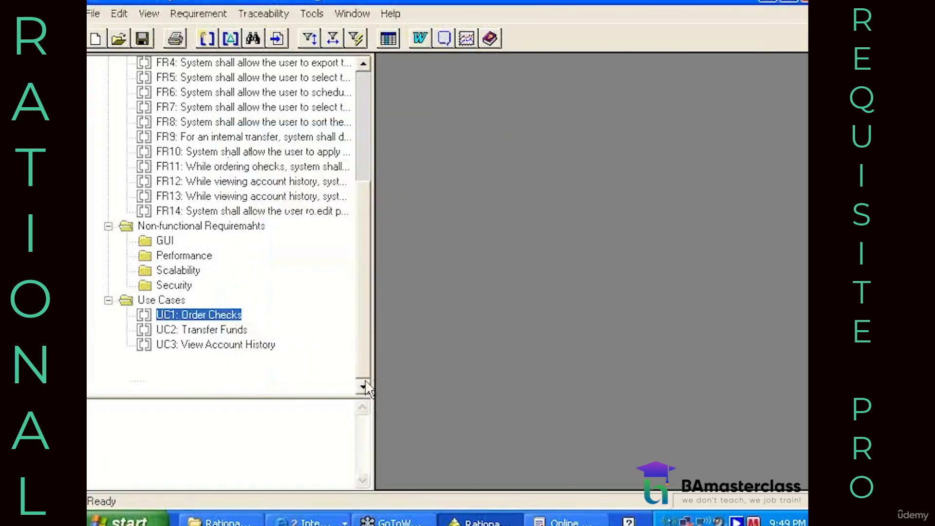
# Recheck the functional requirements in the WordPad document, add FR7 as a trace-from link of Order Checks and save the use case
pyautogui.doubleClick(231, 317)
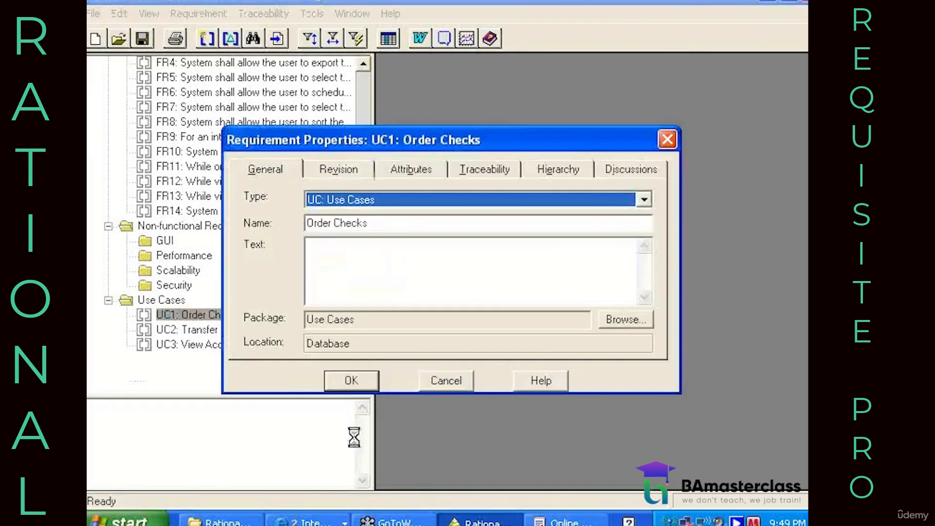
pyautogui.click(564, 521)
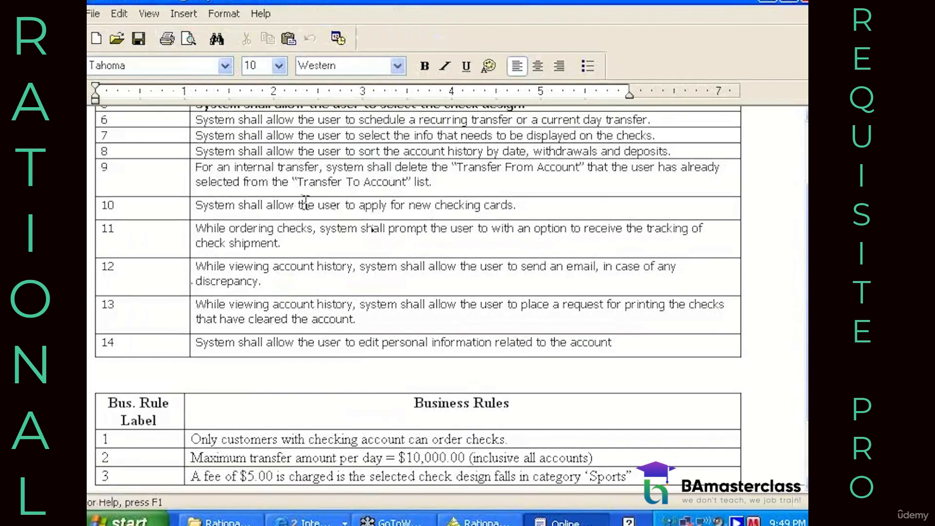
pyautogui.scroll(1, 306, 202)
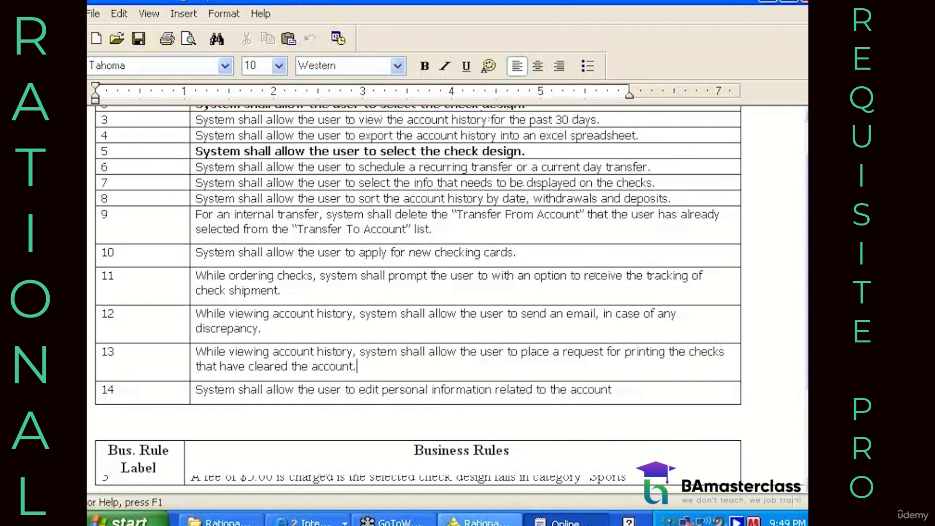
pyautogui.click(487, 520)
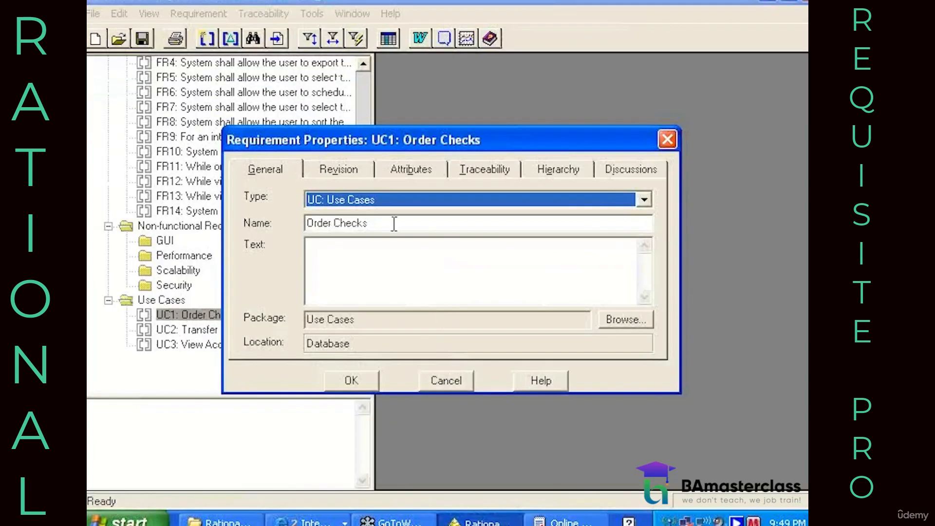
pyautogui.click(475, 170)
pyautogui.click(615, 206)
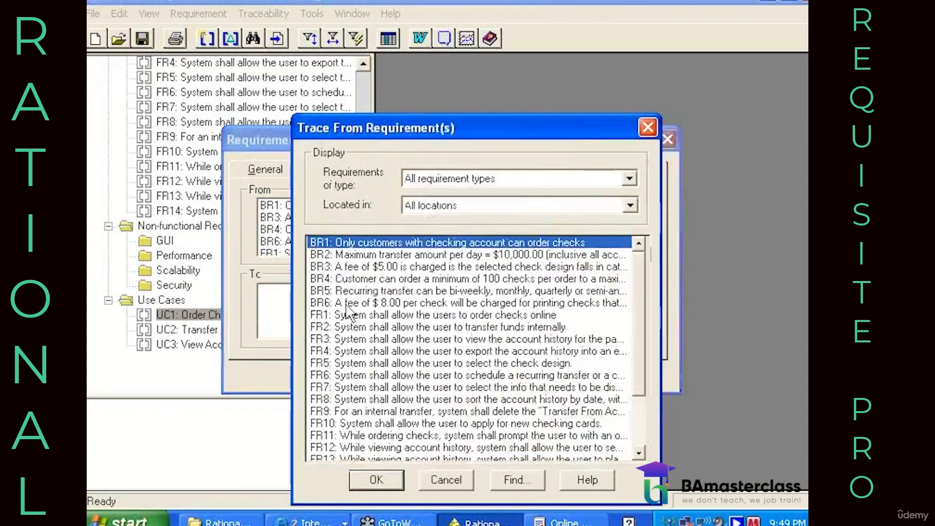
pyautogui.click(336, 387)
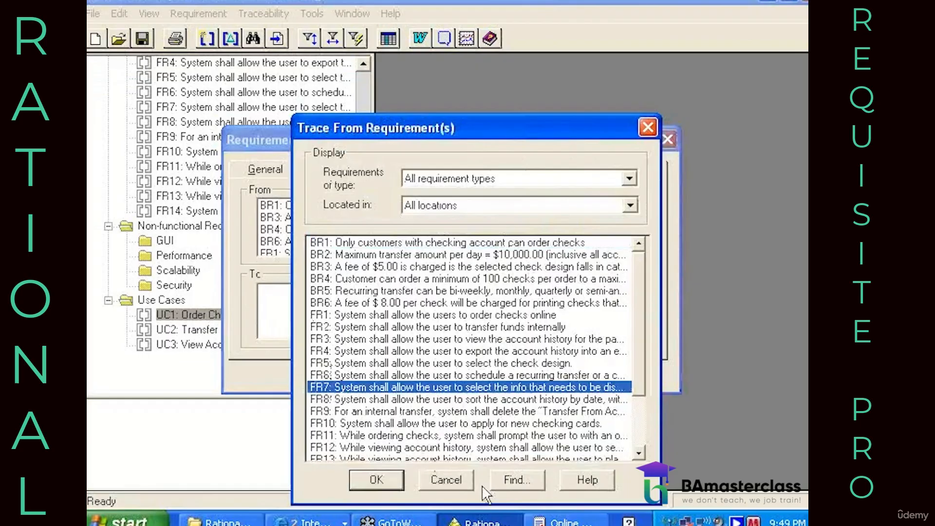
pyautogui.click(385, 480)
pyautogui.click(378, 386)
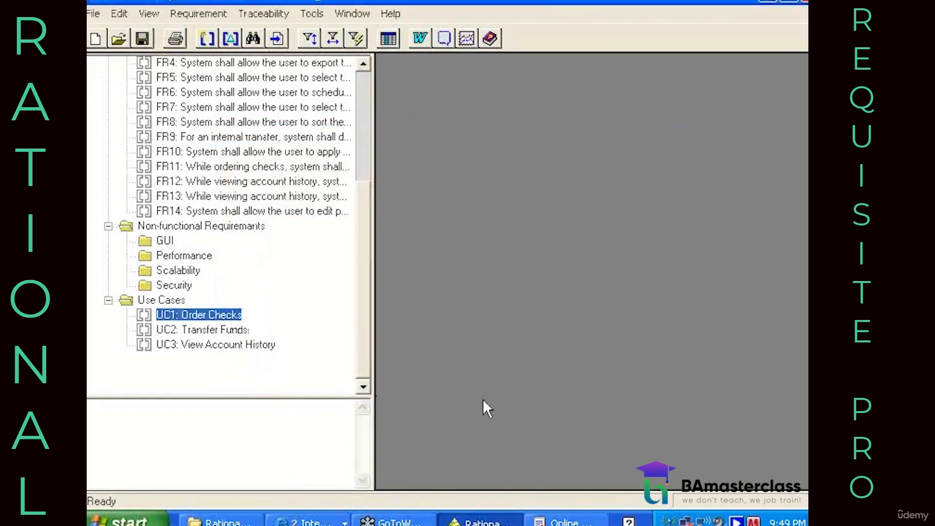
# Open the trace-from selection for the View Account History use case and select functional requirements FR3 and FR4
pyautogui.doubleClick(236, 347)
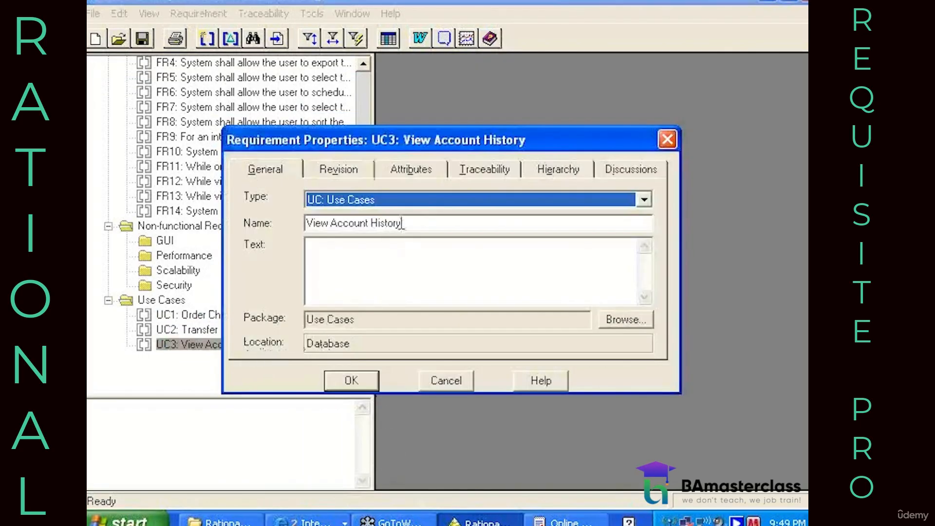
pyautogui.click(475, 170)
pyautogui.click(638, 207)
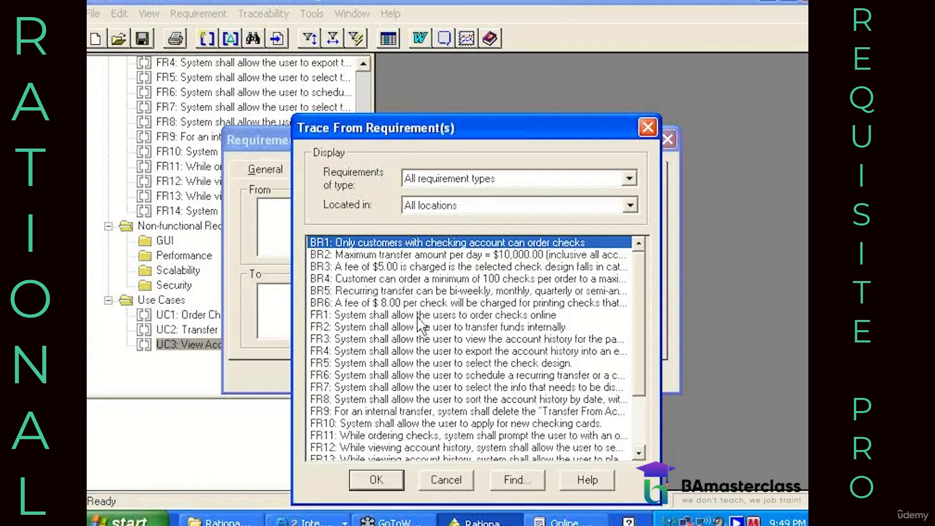
pyautogui.click(424, 339)
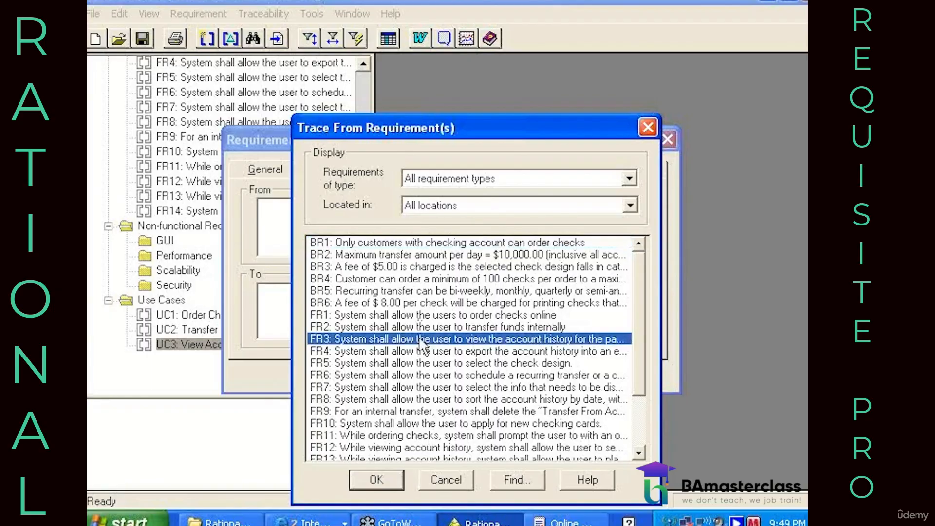
pyautogui.keyDown('ctrl'); pyautogui.click(458, 354); pyautogui.keyUp('ctrl')
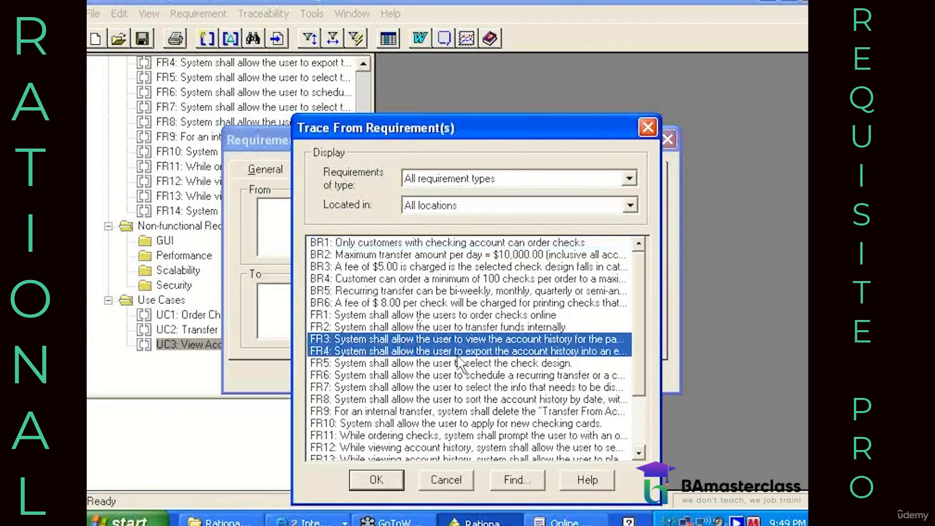
# Try FR7 in the View Account History selection, check its wording in the WordPad document, and replace it with FR8
pyautogui.keyDown('ctrl'); pyautogui.click(456, 388); pyautogui.keyUp('ctrl')
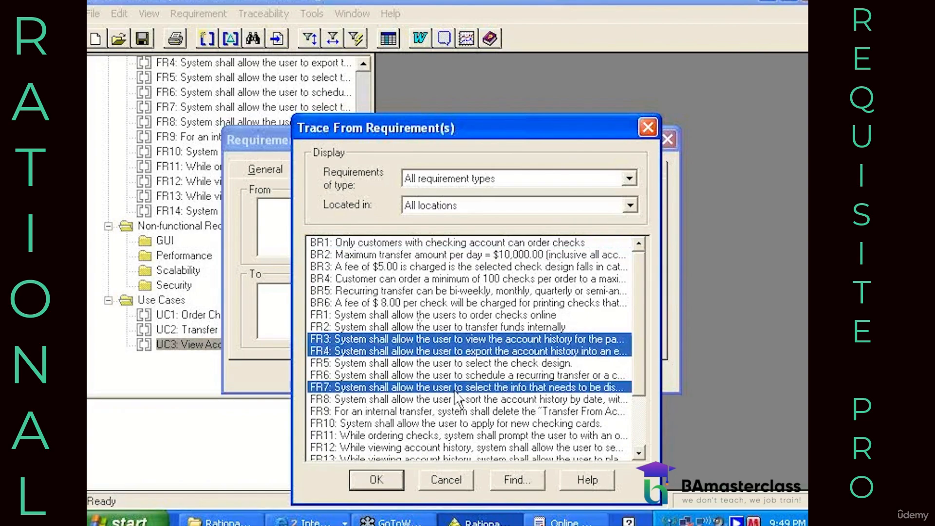
pyautogui.click(581, 522)
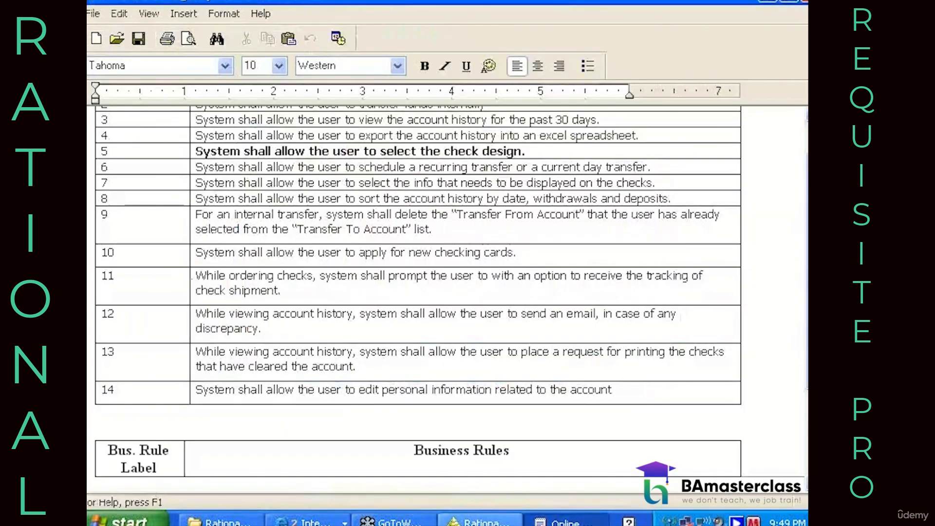
pyautogui.click(479, 522)
pyautogui.keyDown('ctrl'); pyautogui.click(511, 385); pyautogui.keyUp('ctrl')
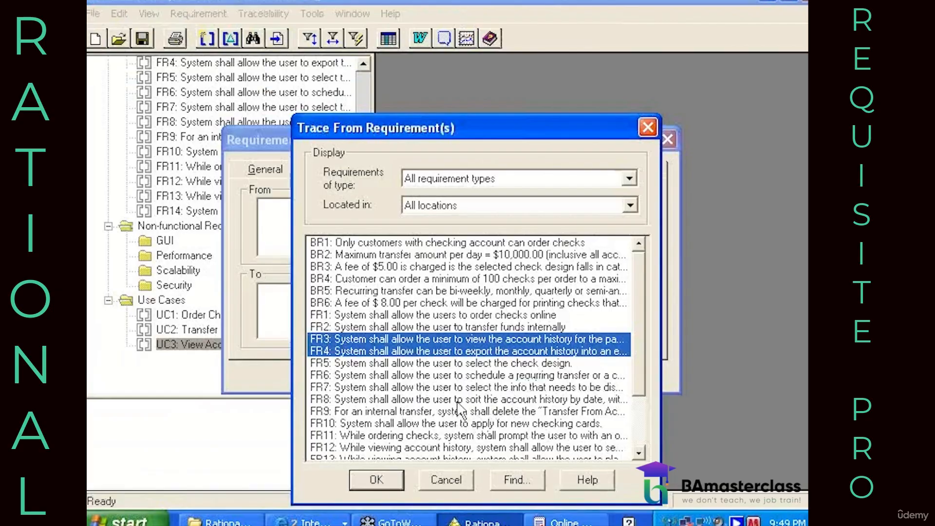
pyautogui.keyDown('ctrl'); pyautogui.click(458, 401); pyautogui.keyUp('ctrl')
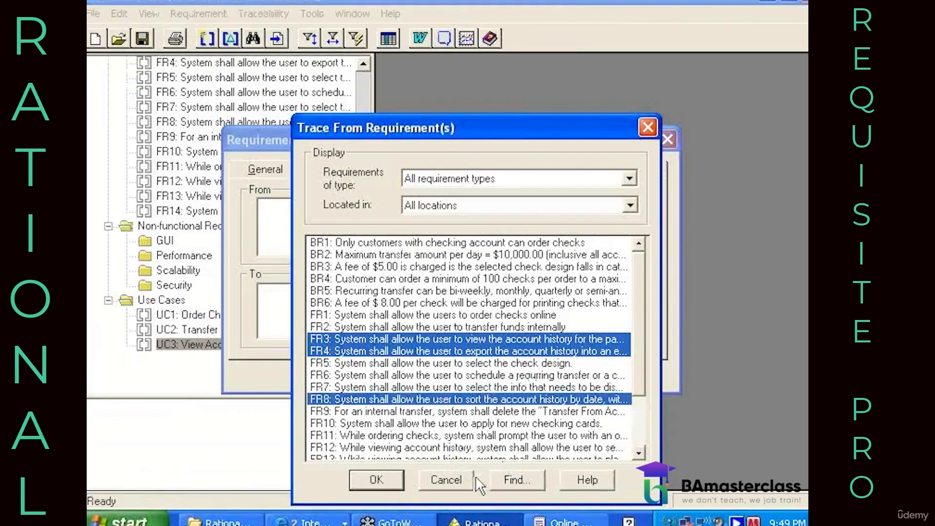
# Check the remaining functional requirements in the WordPad document and add FR12 to the trace-from selection for View Account History
pyautogui.click(552, 522)
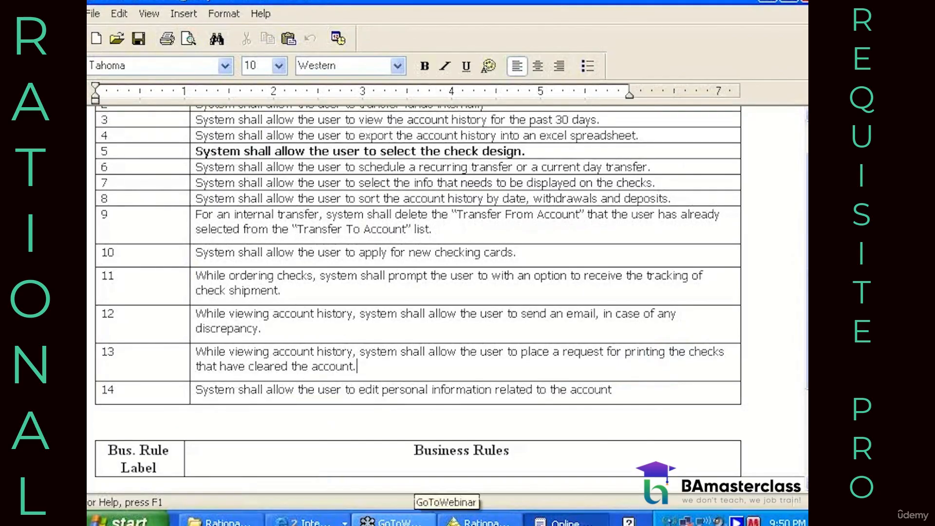
pyautogui.click(392, 521)
pyautogui.click(479, 521)
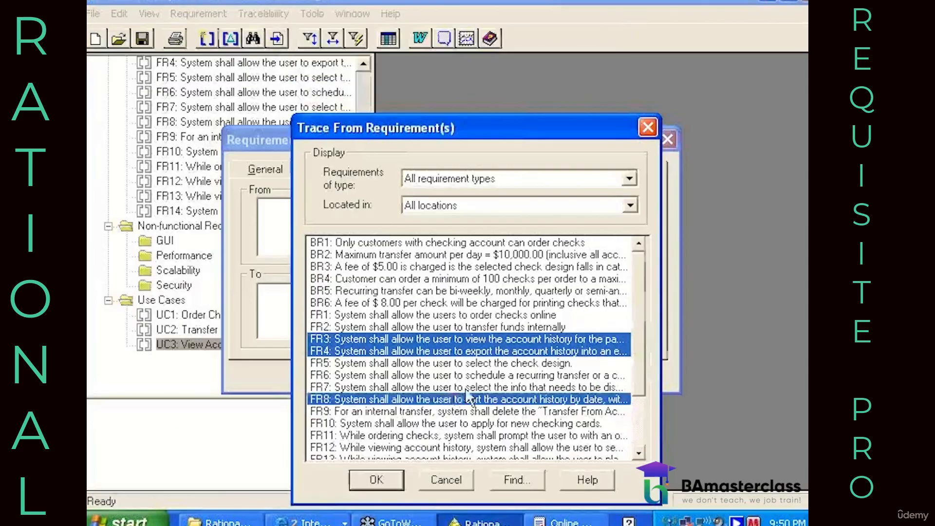
pyautogui.keyDown('ctrl'); pyautogui.click(363, 447); pyautogui.keyUp('ctrl')
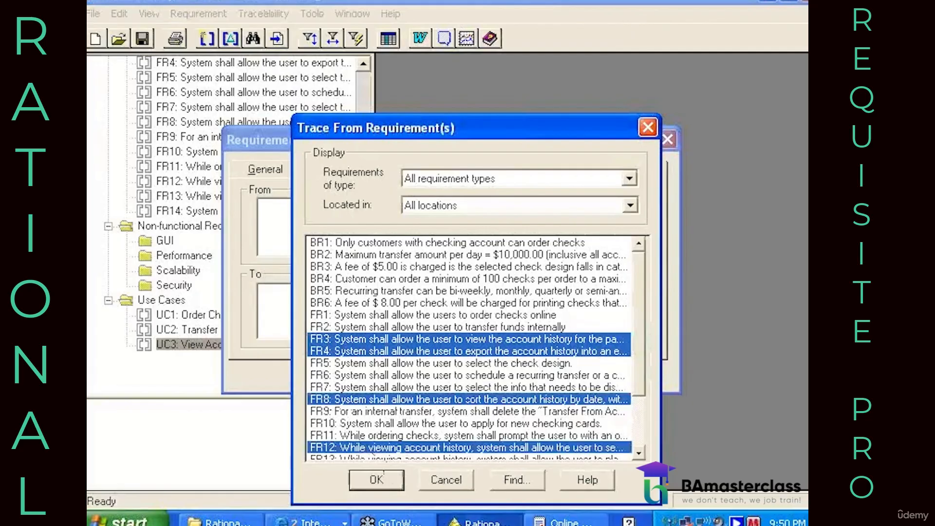
# Recheck requirement 13 in the WordPad document and add FR13 to the trace-from selection for View Account History
pyautogui.click(560, 521)
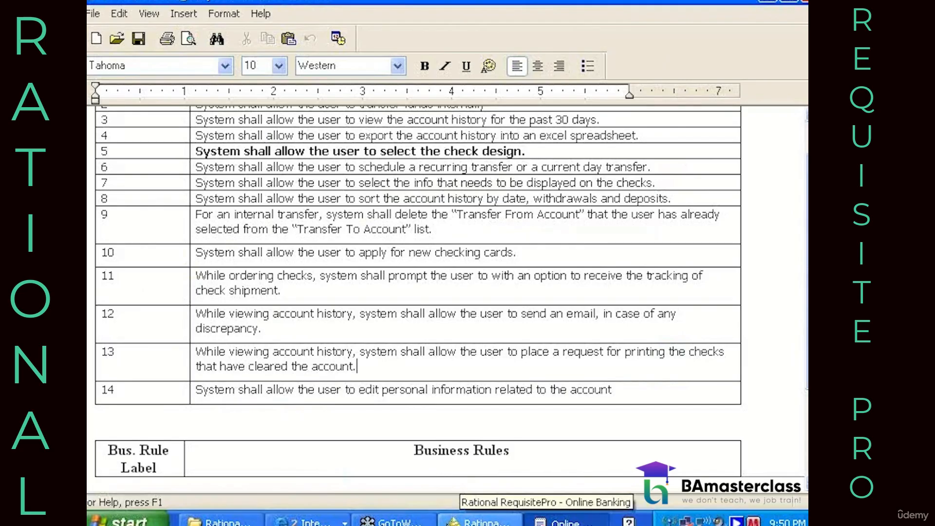
pyautogui.click(480, 522)
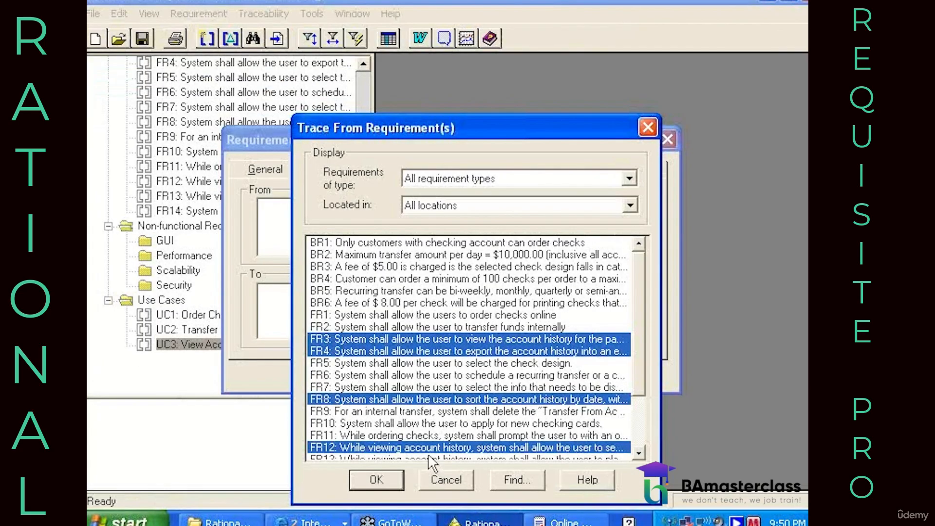
pyautogui.click(639, 453)
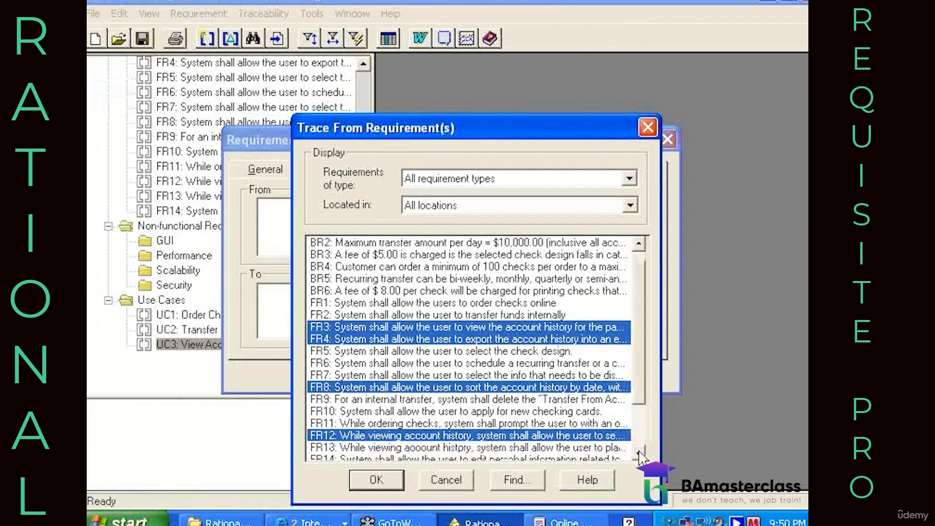
pyautogui.keyDown('ctrl'); pyautogui.click(476, 447); pyautogui.keyUp('ctrl')
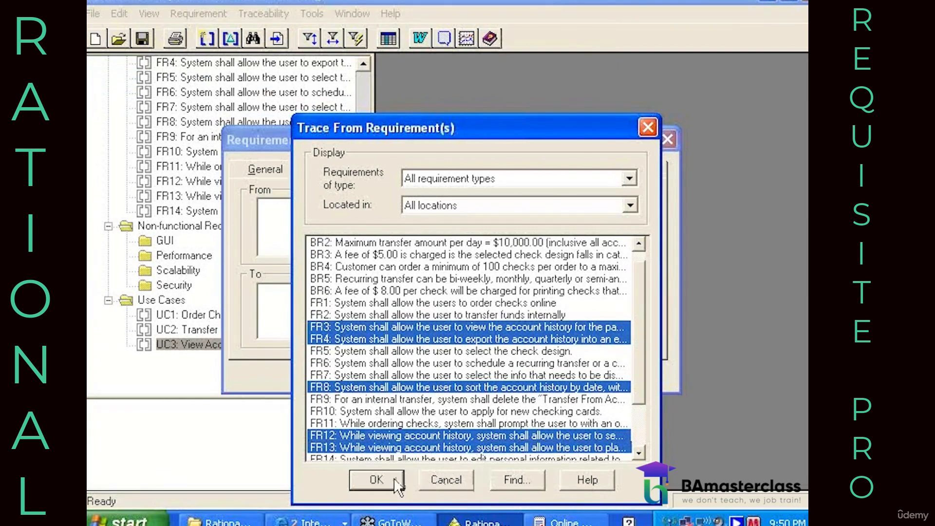
# Check requirement 14 against the WordPad document, accept the trace-from selection and save the View Account History use case
pyautogui.click(638, 454)
pyautogui.click(639, 453)
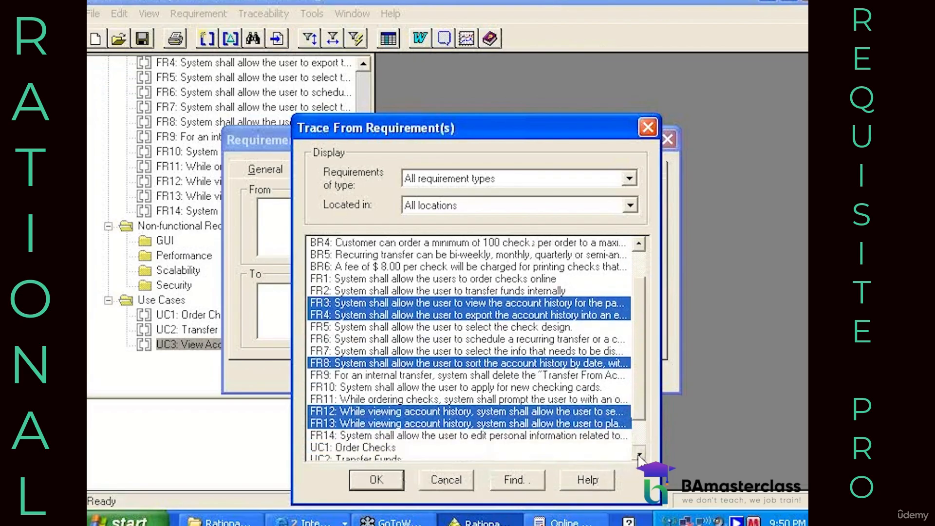
pyautogui.click(568, 520)
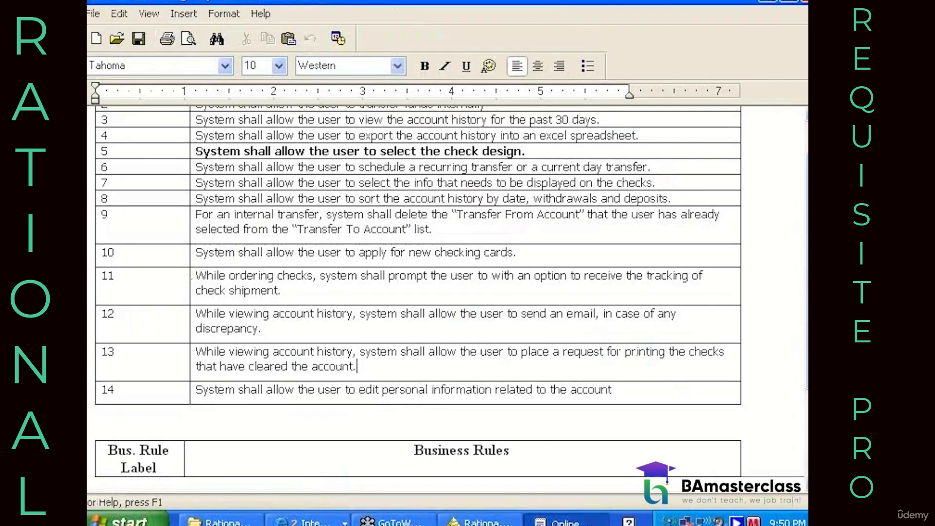
pyautogui.click(392, 520)
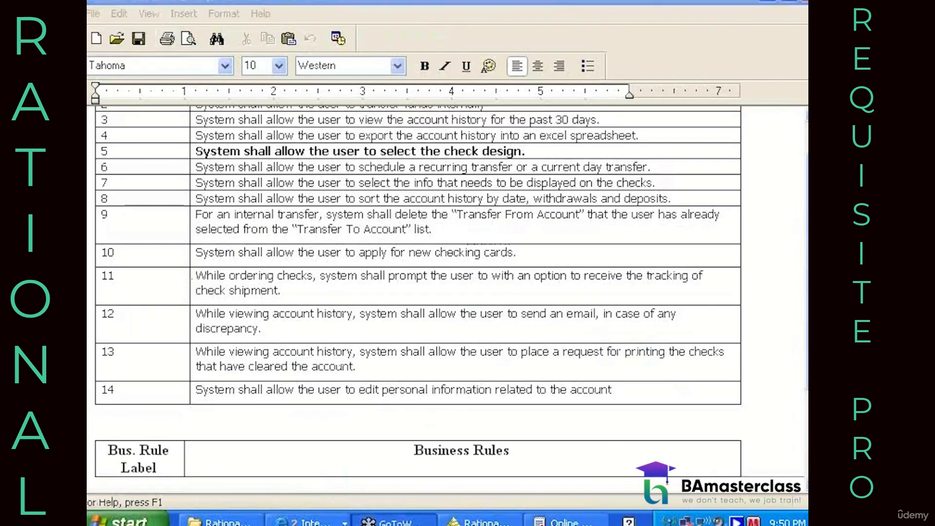
pyautogui.click(480, 521)
pyautogui.click(377, 479)
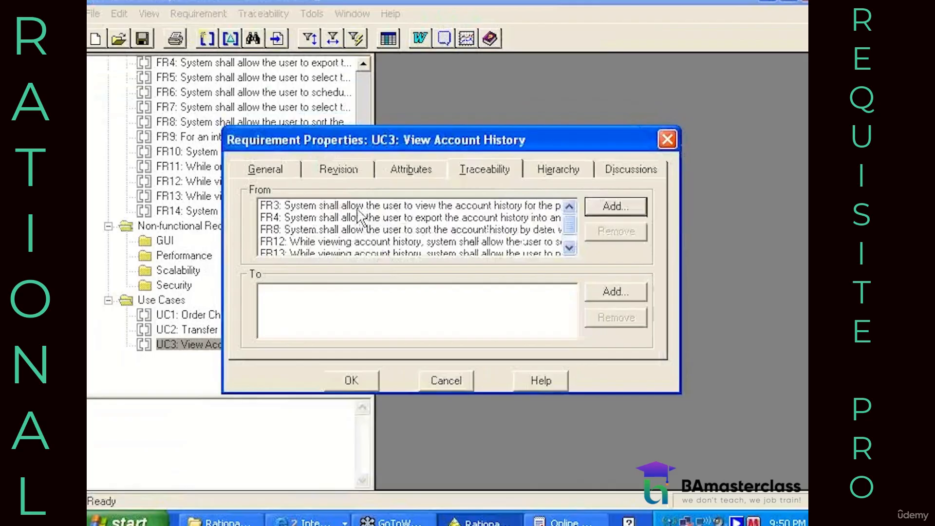
pyautogui.click(355, 386)
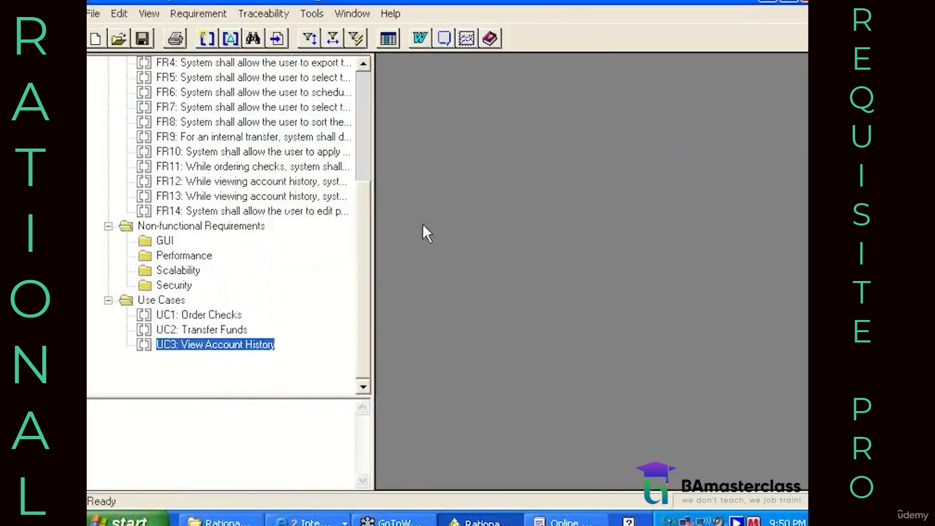
# Inspect FR12 among the trace-from links of the Transfer Funds use case, delete that link and save the use case
pyautogui.doubleClick(236, 329)
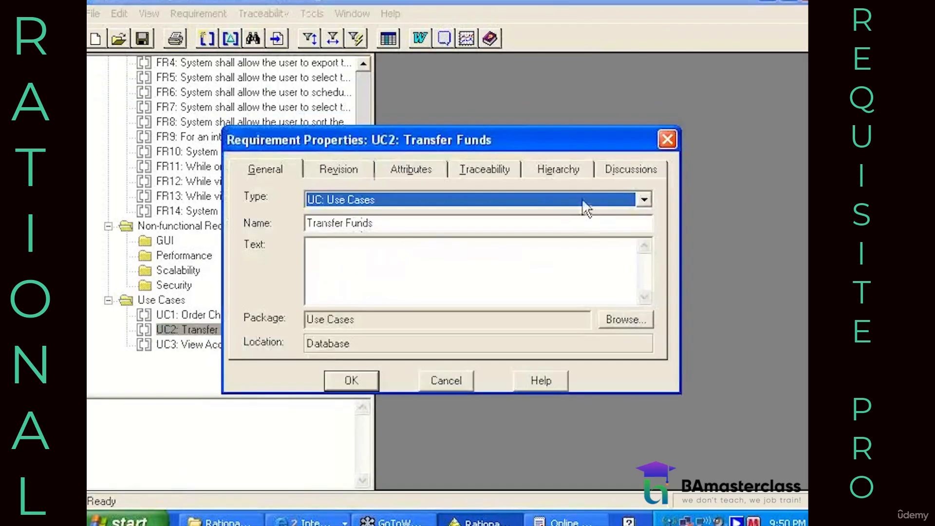
pyautogui.click(463, 175)
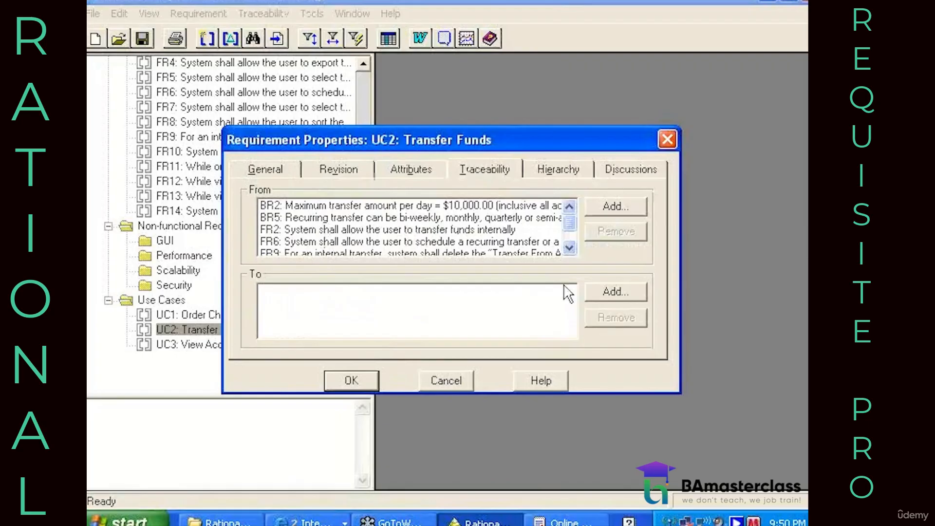
pyautogui.click(568, 248)
pyautogui.click(569, 249)
pyautogui.click(445, 244)
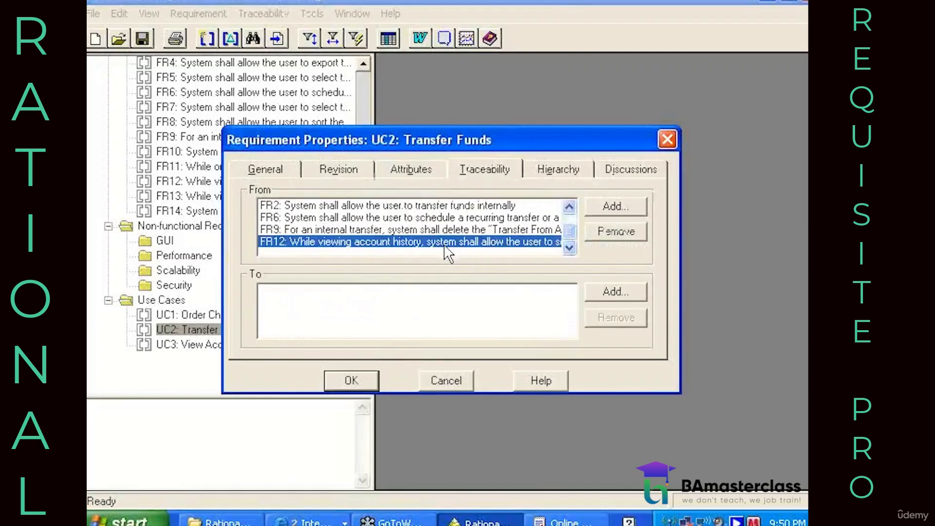
pyautogui.doubleClick(512, 242)
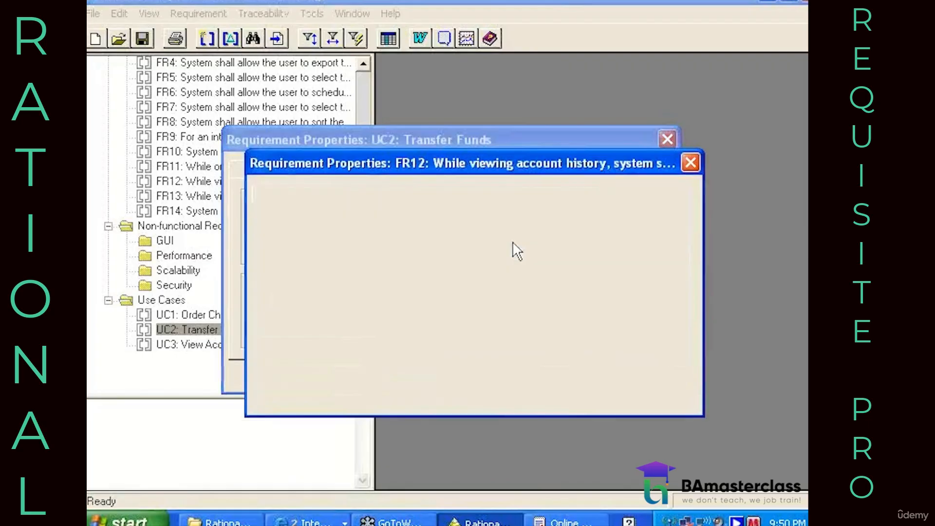
pyautogui.click(484, 403)
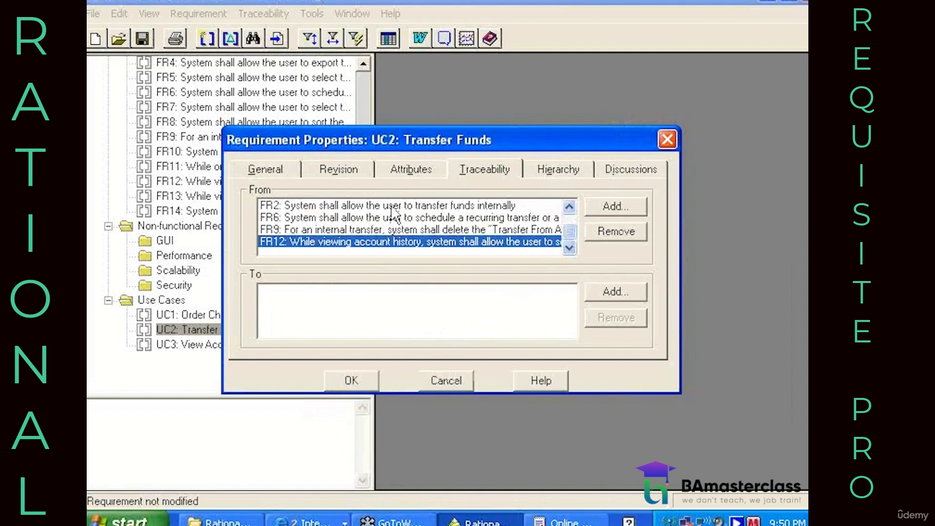
pyautogui.click(615, 231)
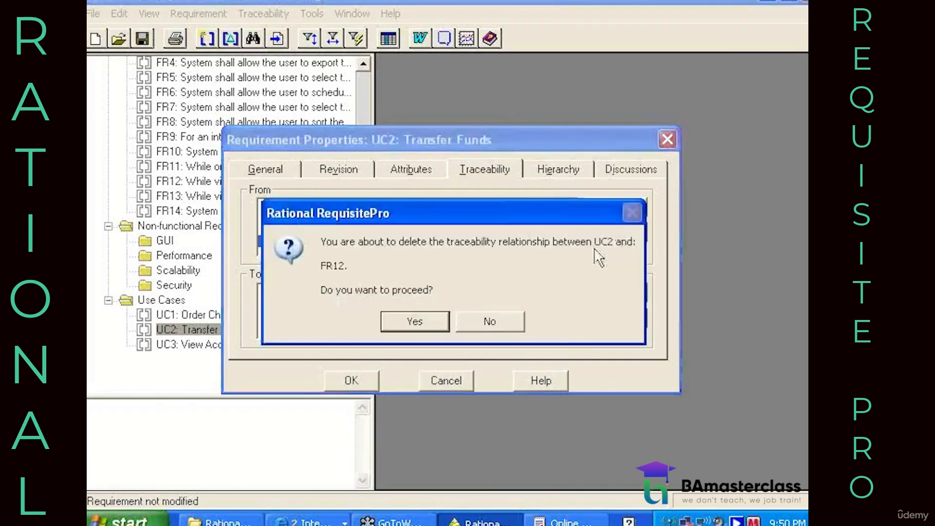
pyautogui.click(395, 320)
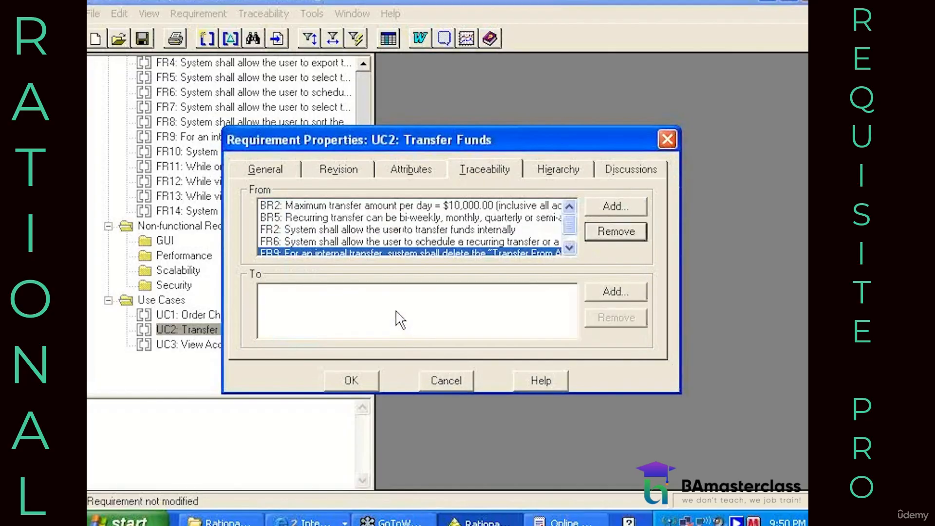
pyautogui.click(570, 247)
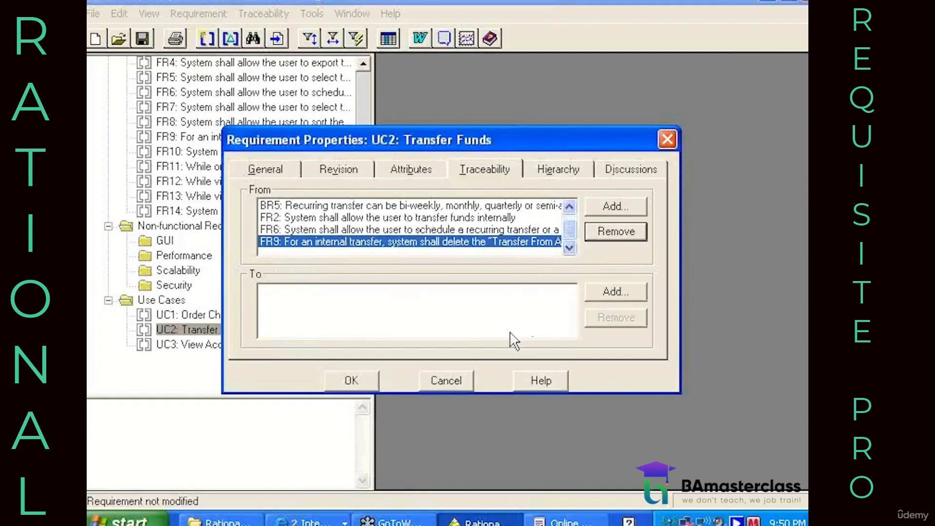
pyautogui.click(370, 380)
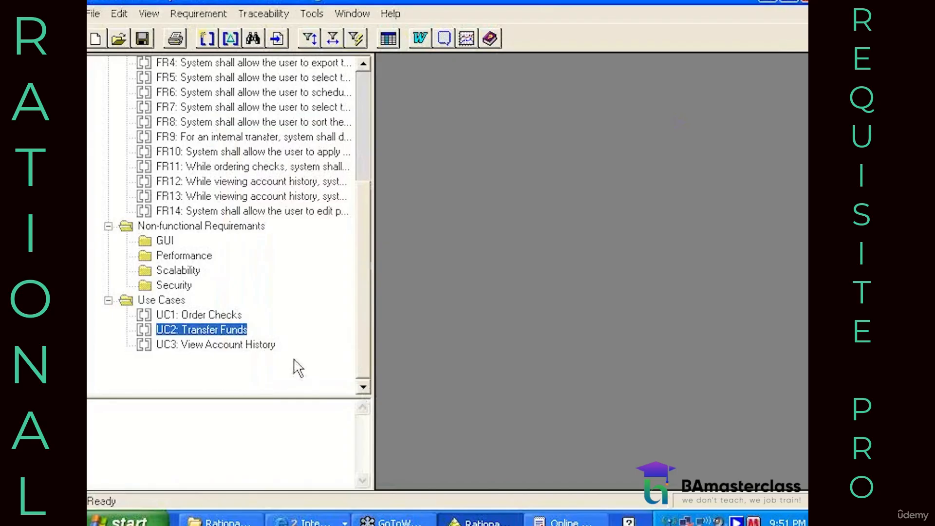
# Review the trace-from links of the Transfer Funds and Order Checks use cases
pyautogui.doubleClick(207, 315)
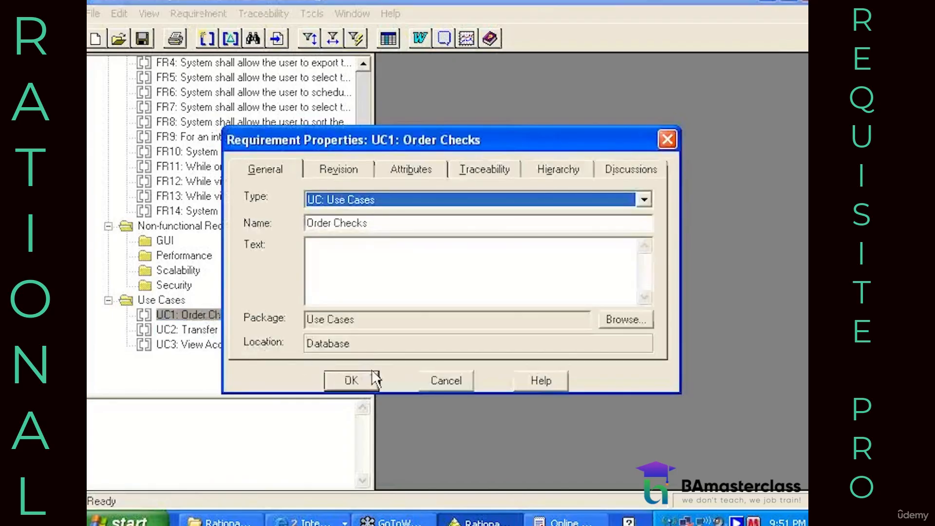
pyautogui.click(371, 380)
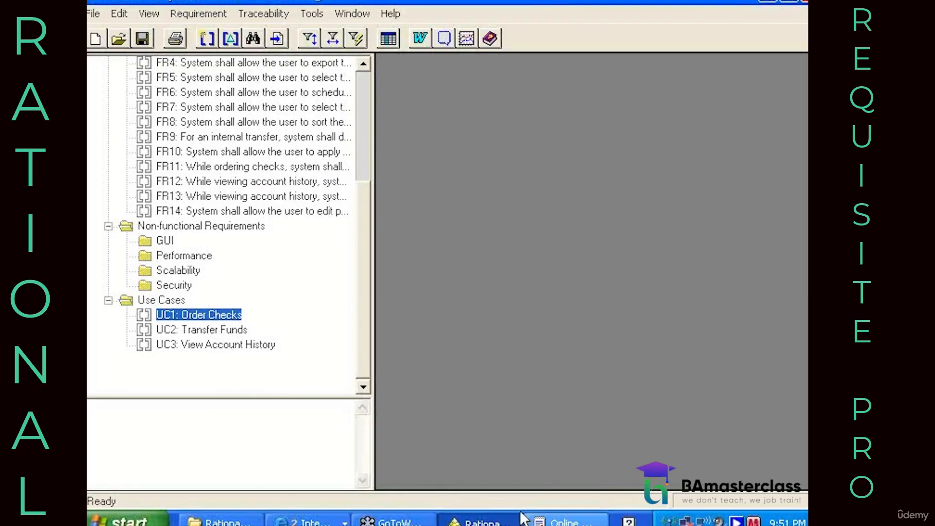
pyautogui.click(237, 332)
pyautogui.doubleClick(237, 332)
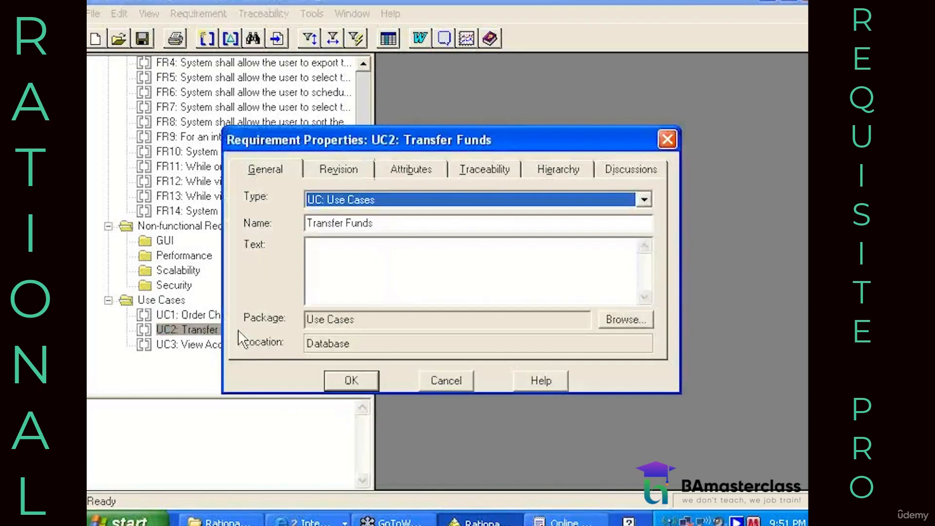
pyautogui.click(485, 169)
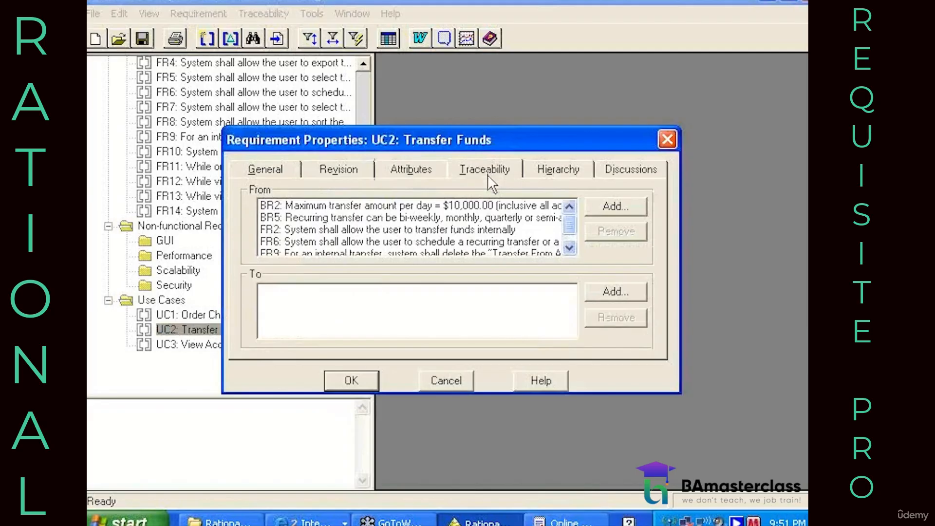
pyautogui.click(569, 248)
pyautogui.click(371, 382)
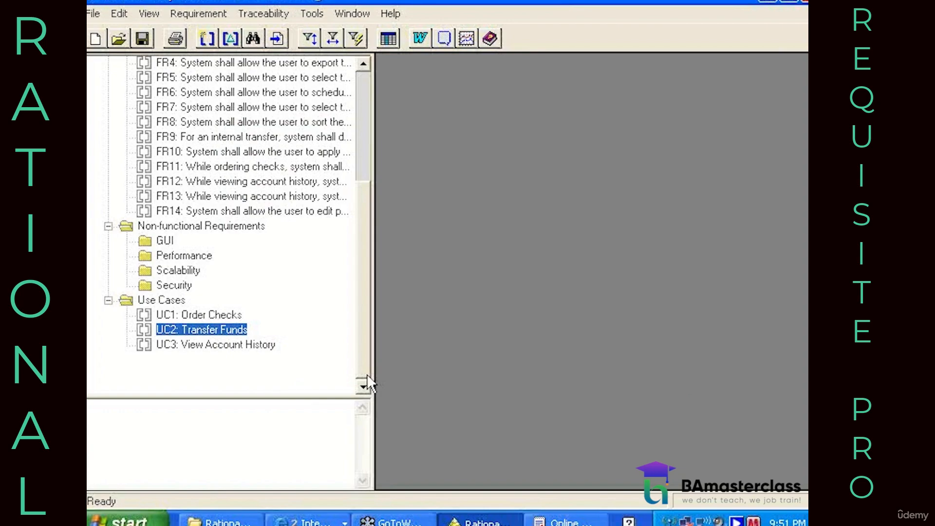
pyautogui.doubleClick(223, 316)
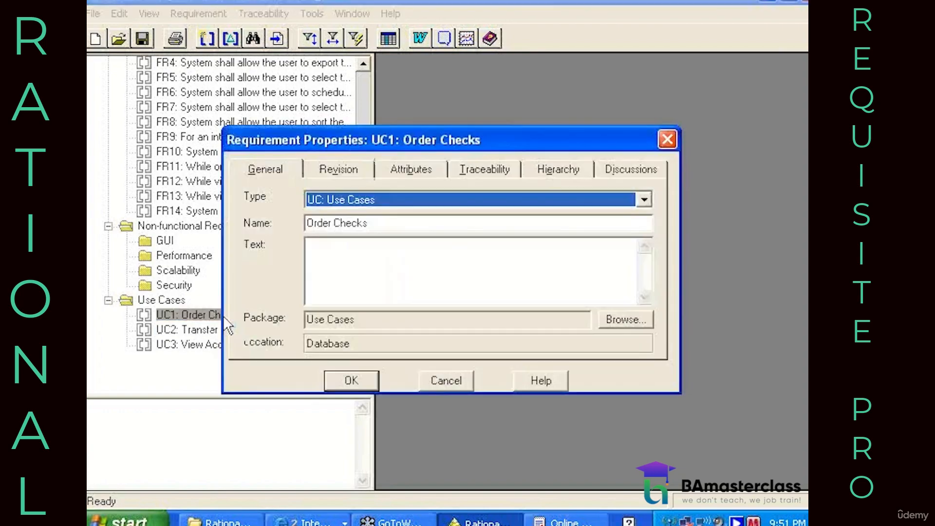
pyautogui.click(501, 178)
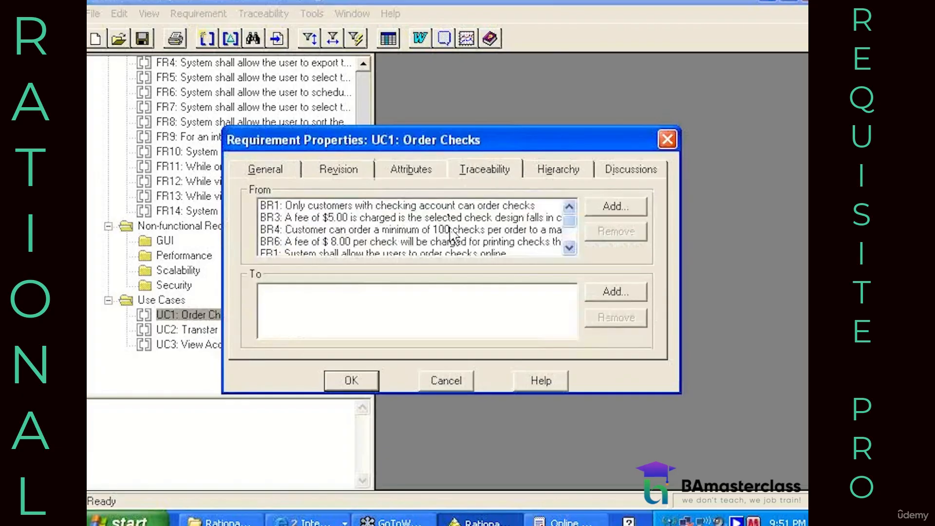
pyautogui.scroll(-4, 569, 248)
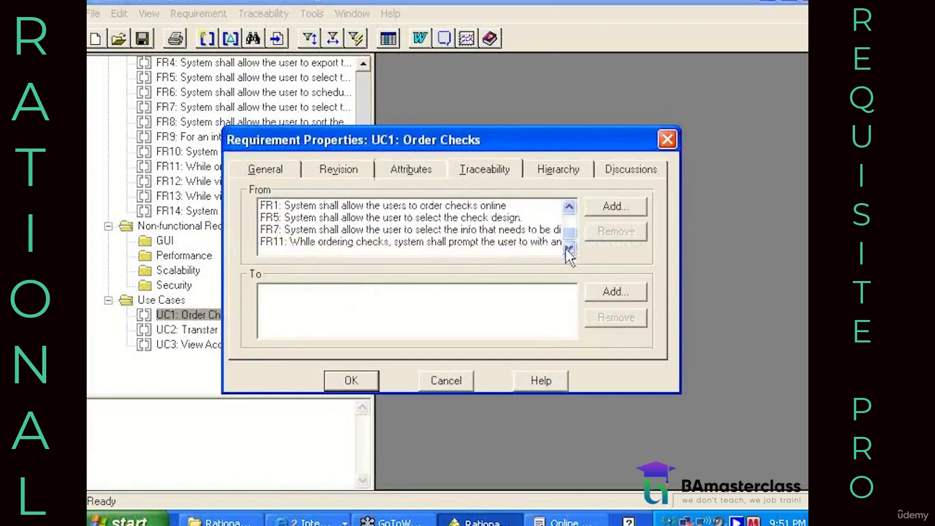
pyautogui.click(377, 381)
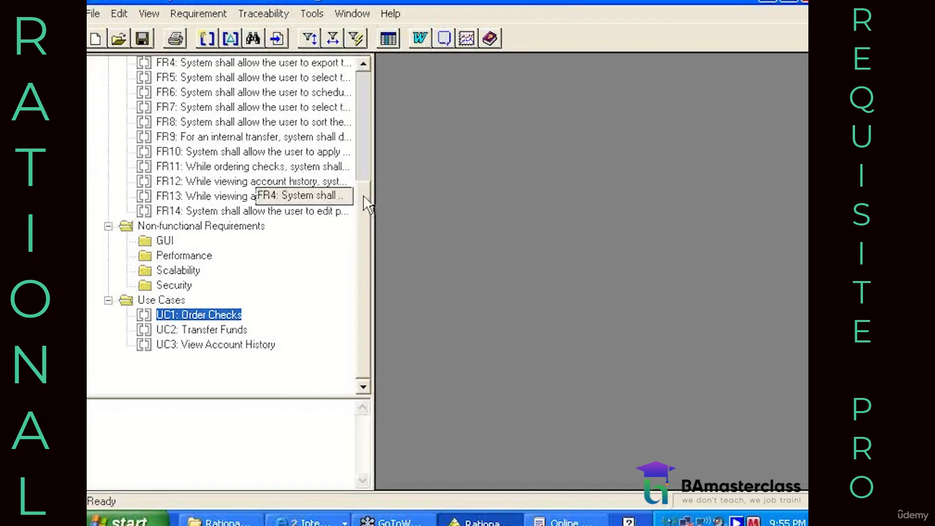
# Create a package named Views directly under the Online Banking project root
pyautogui.scroll(2, 366, 170)
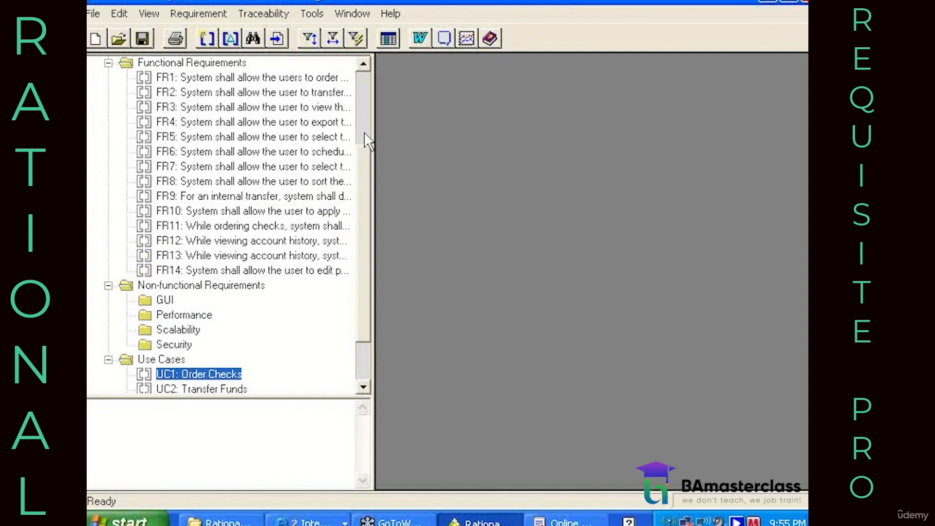
pyautogui.scroll(1, 365, 138)
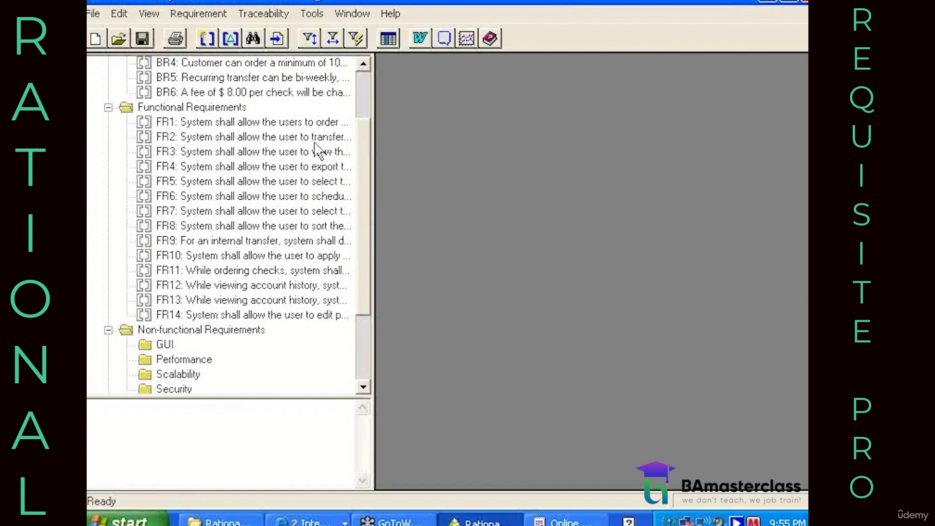
pyautogui.scroll(2, 239, 107)
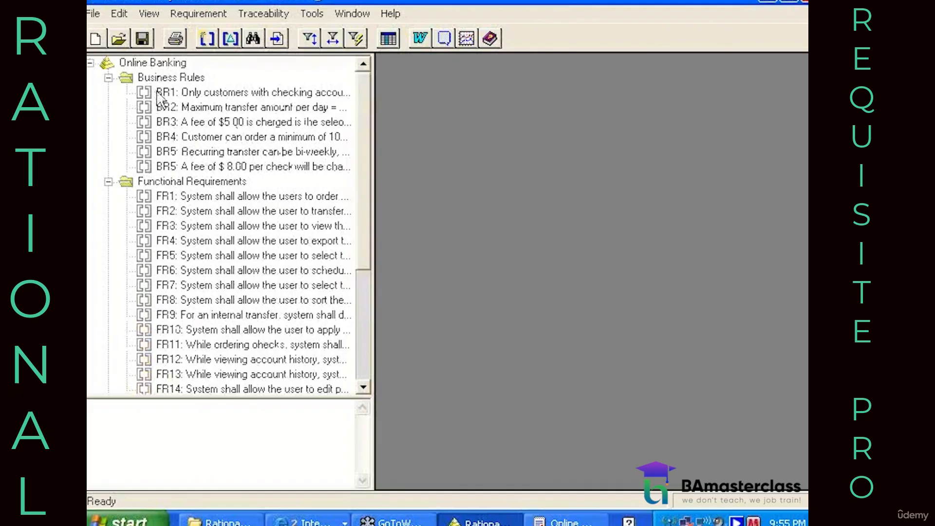
pyautogui.click(149, 63)
pyautogui.rightClick(151, 64)
pyautogui.moveTo(170, 72)
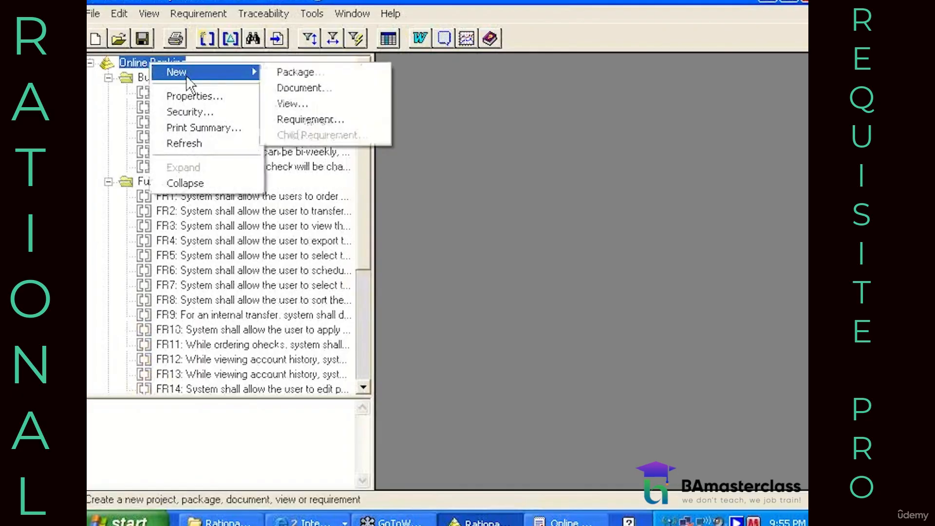
pyautogui.click(299, 73)
pyautogui.write('Views')
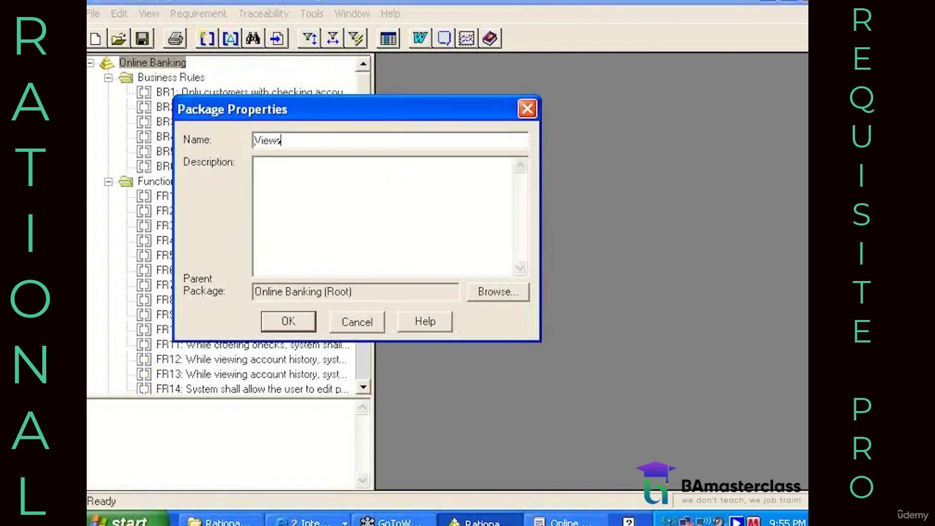
pyautogui.click(303, 325)
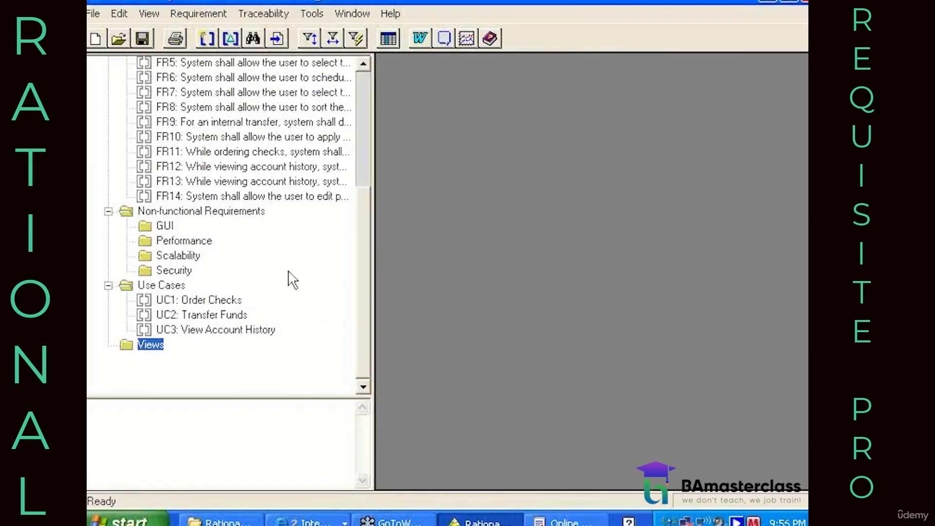
# Create a Traceability Matrix view named FR-UC Matrix in the Views package, with functional requirements as rows and use cases as columns
pyautogui.rightClick(153, 345)
pyautogui.moveTo(189, 360)
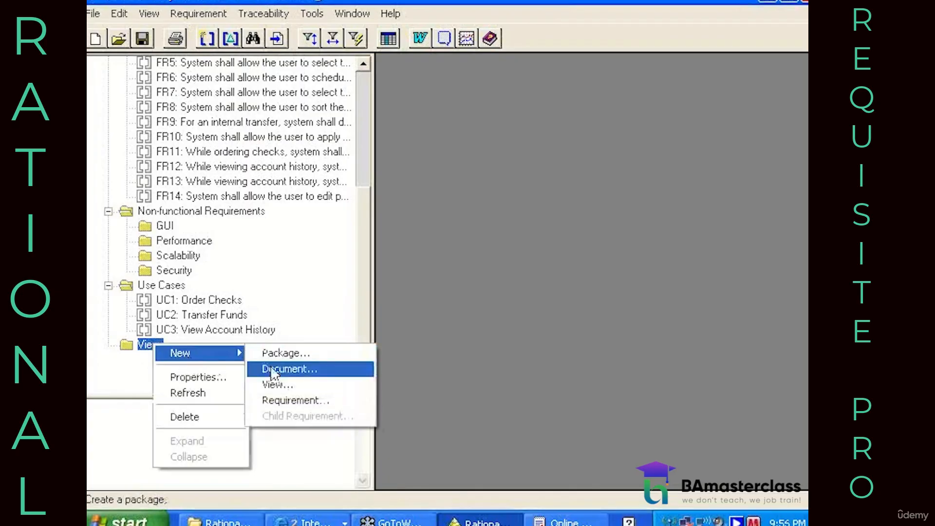
pyautogui.click(279, 384)
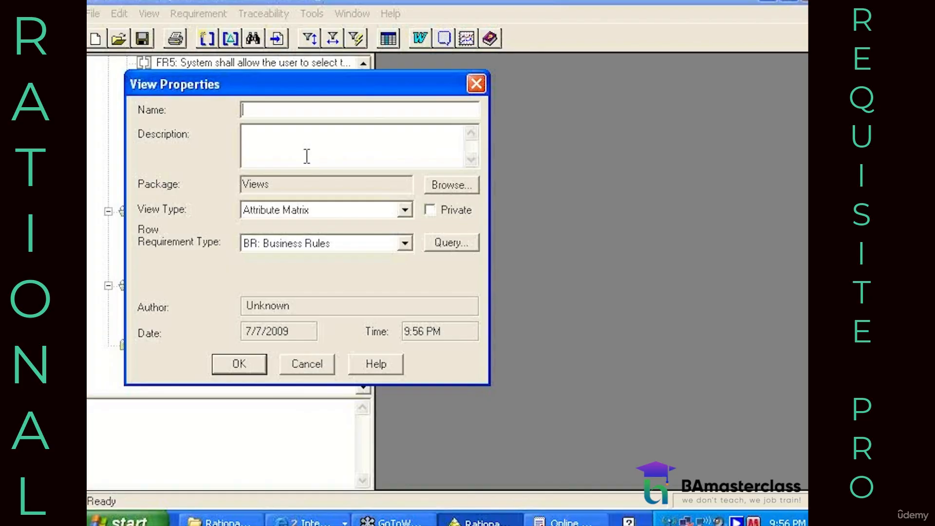
pyautogui.write('FR-UC Matrix')
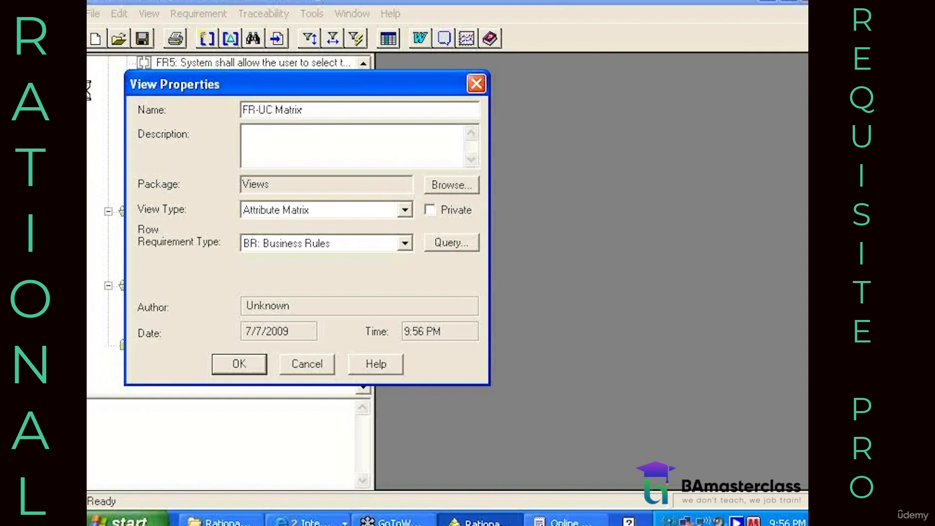
pyautogui.click(275, 216)
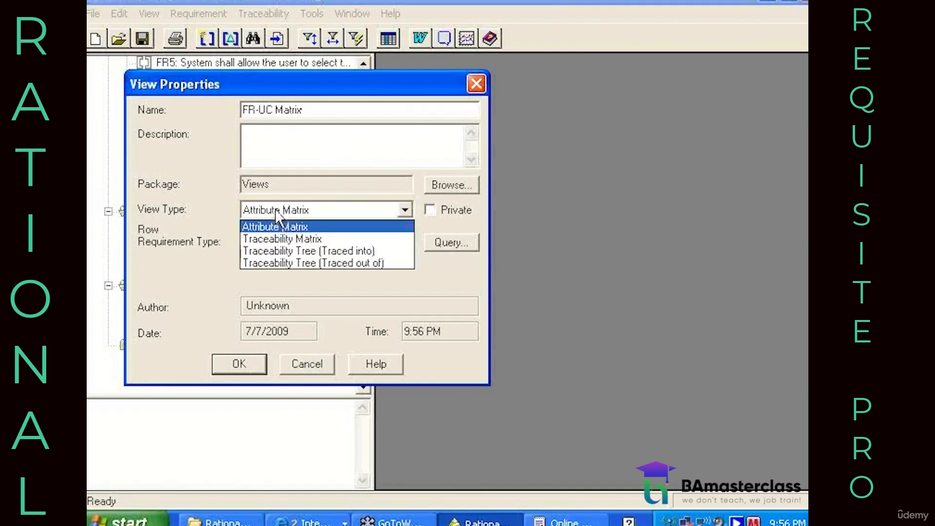
pyautogui.click(282, 239)
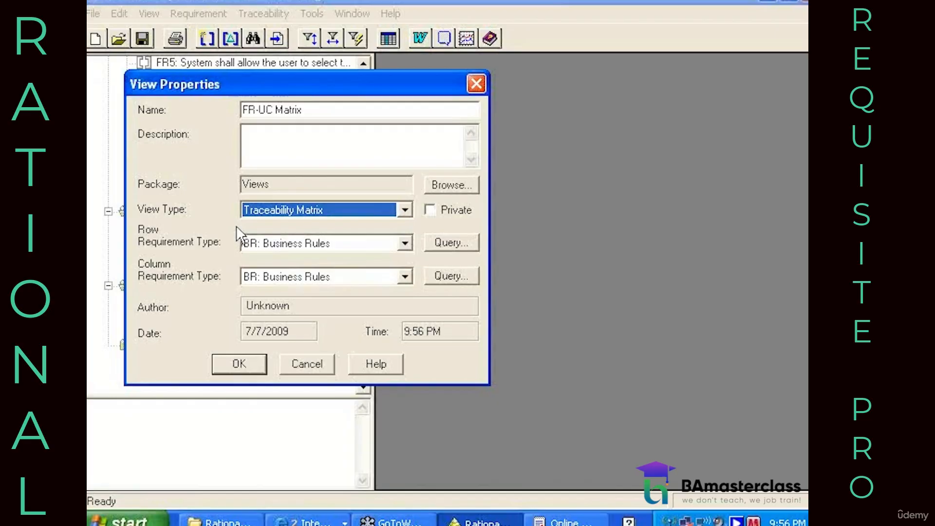
pyautogui.click(286, 250)
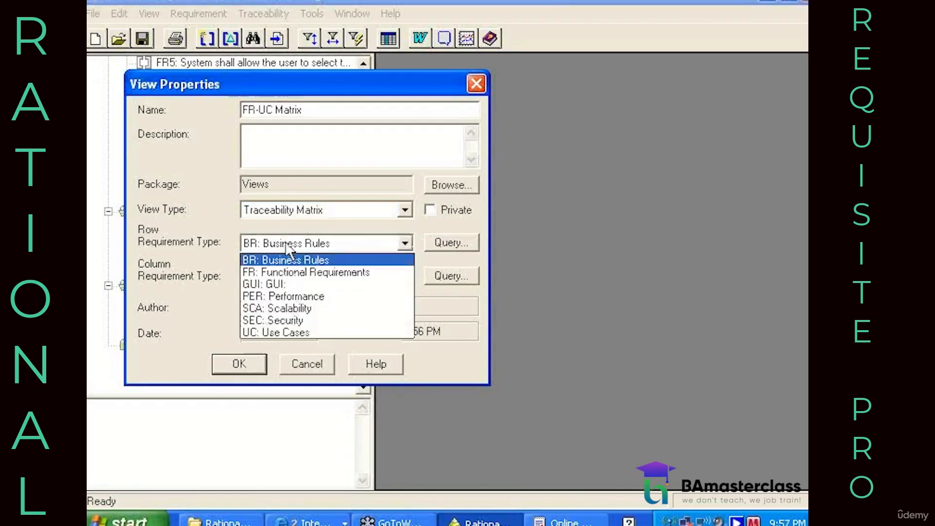
pyautogui.click(277, 269)
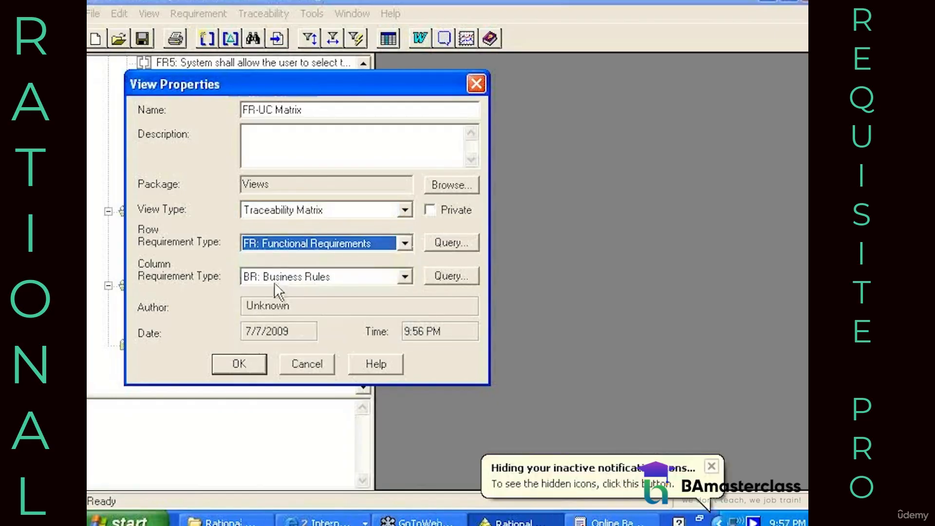
pyautogui.click(279, 276)
pyautogui.click(269, 362)
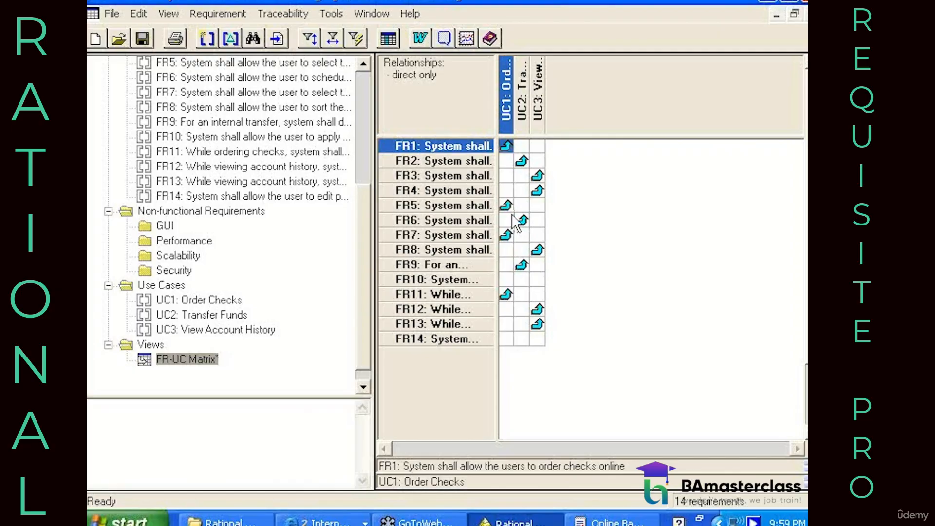
# Change the account history period in the name of requirement FR3 to 45 days and save the requirement
pyautogui.click(457, 339)
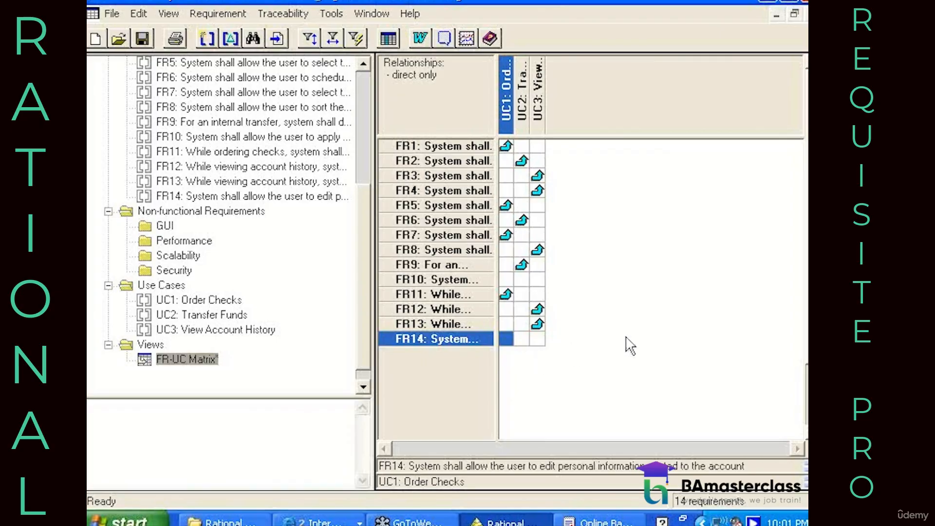
pyautogui.doubleClick(417, 175)
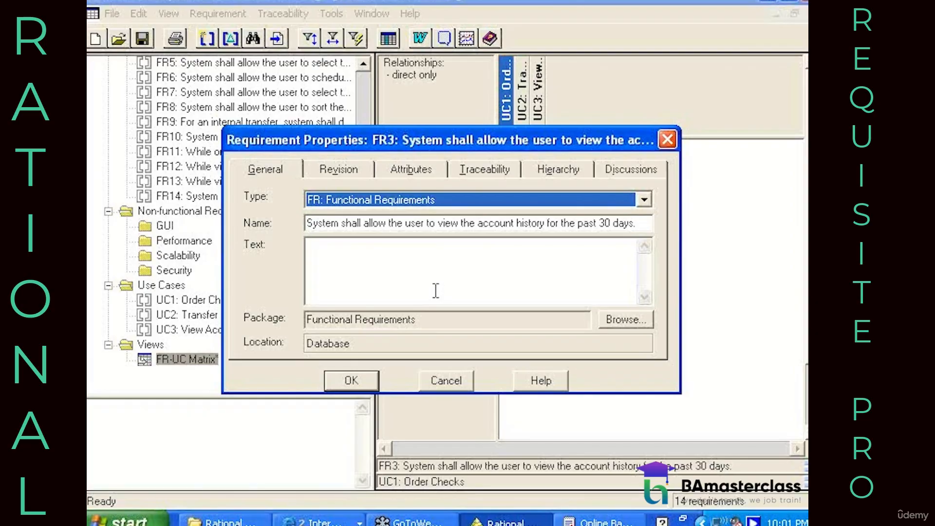
pyautogui.click(599, 223)
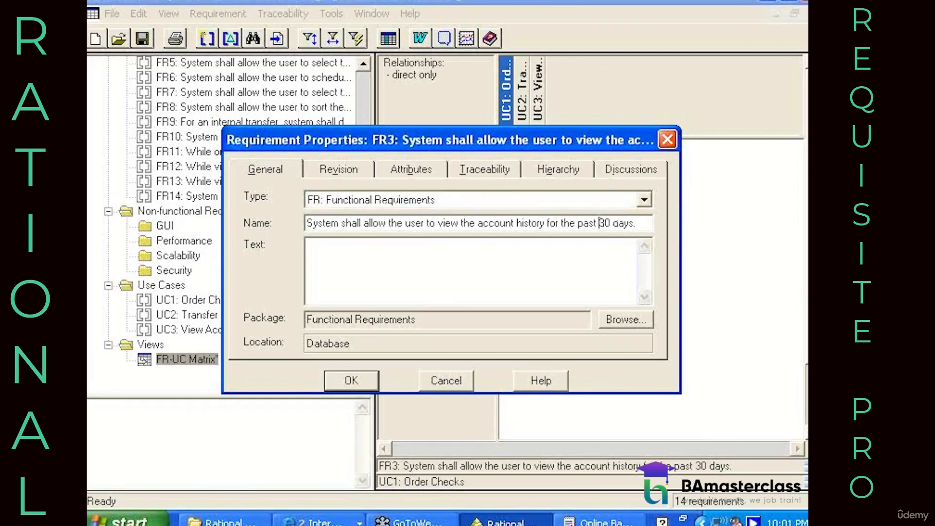
pyautogui.press('Delete')
pyautogui.press('Delete')
pyautogui.write('45')
pyautogui.click(371, 383)
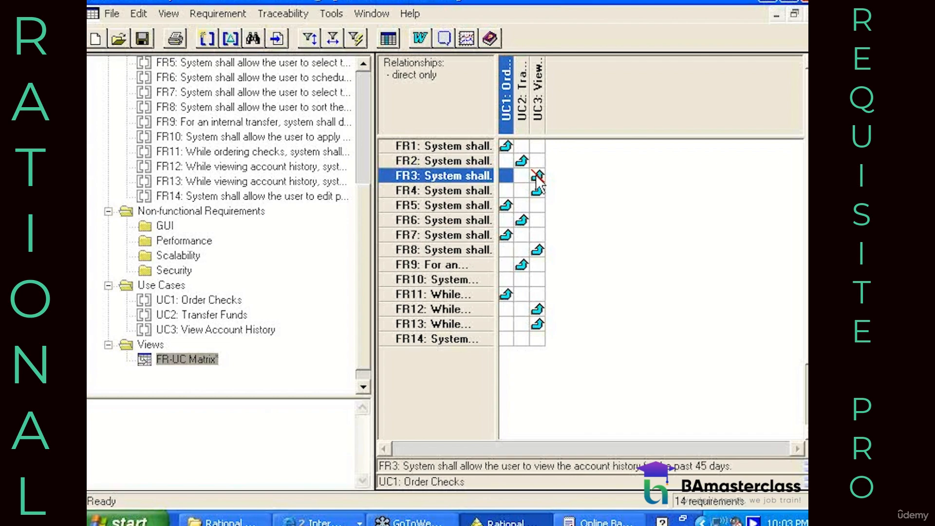
# Inspect the View Account History use case and clear the suspect mark on its trace with FR3 in the matrix
pyautogui.doubleClick(537, 119)
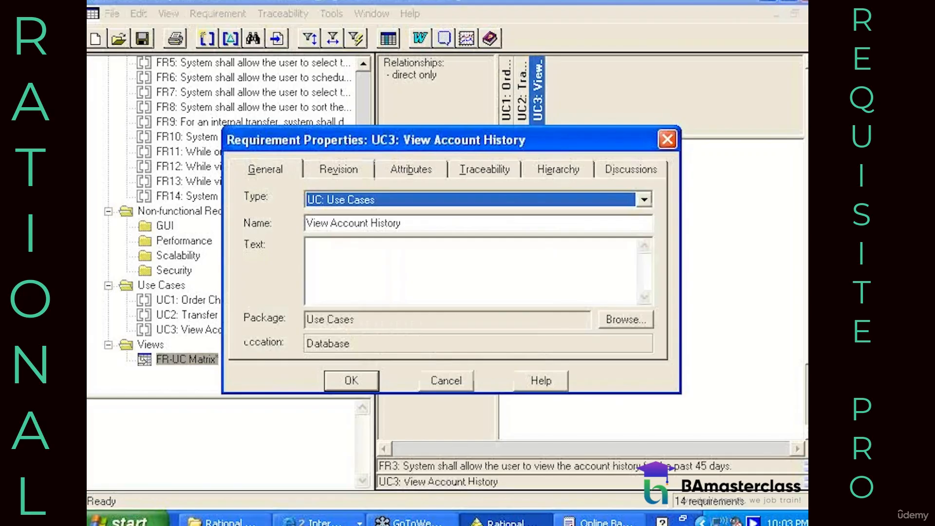
pyautogui.click(445, 380)
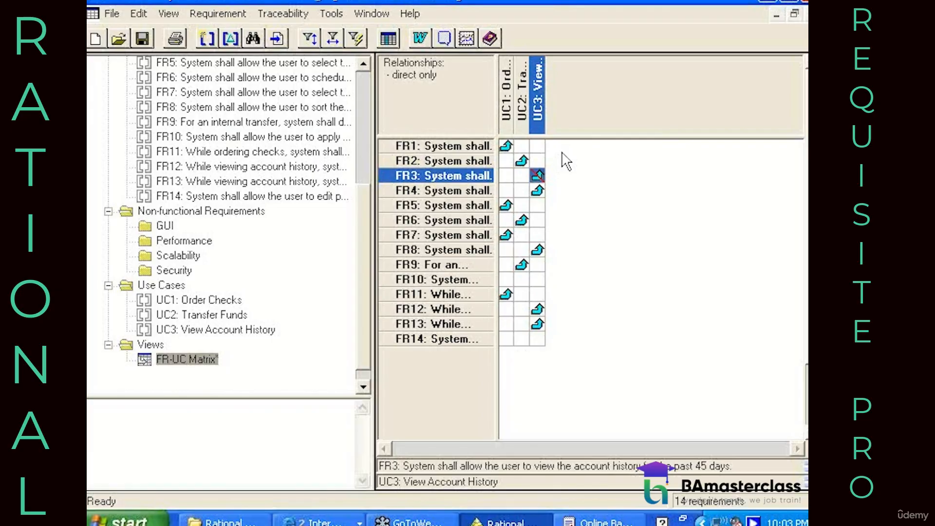
pyautogui.rightClick(540, 181)
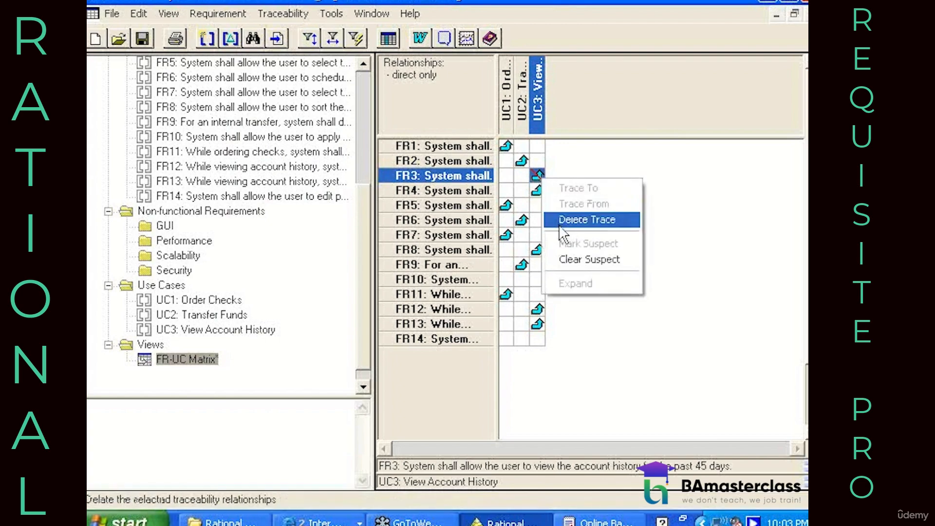
pyautogui.click(562, 259)
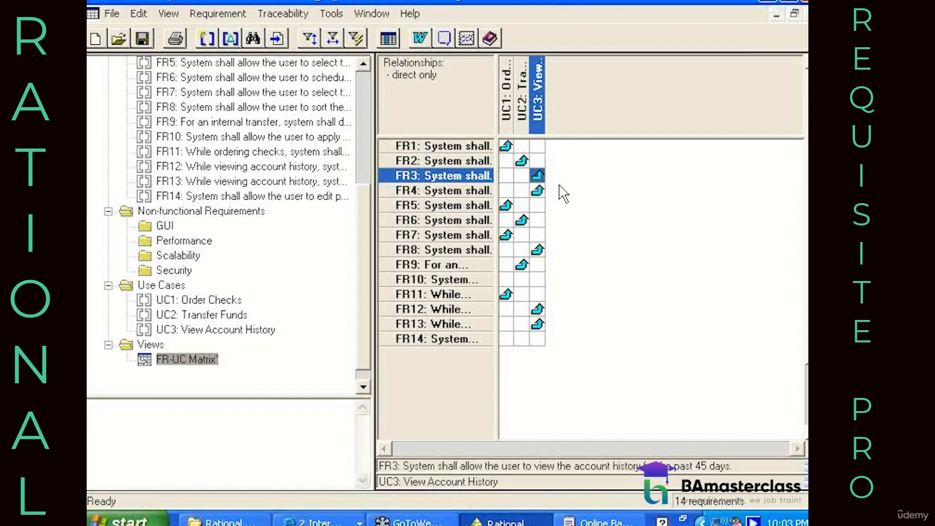
# Review the revision history of requirement FR3, reading the change description of each revision from 1.0000 to 1.0003
pyautogui.doubleClick(428, 176)
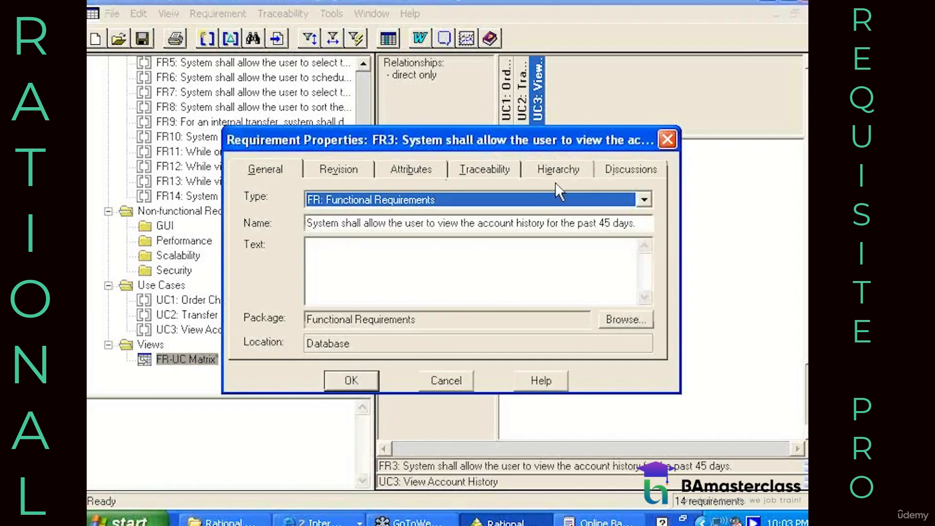
pyautogui.click(366, 171)
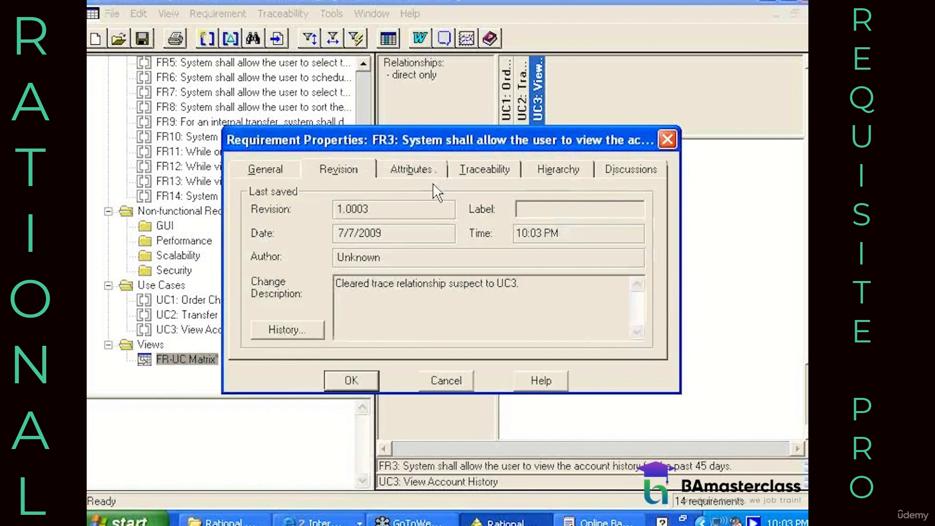
pyautogui.click(290, 333)
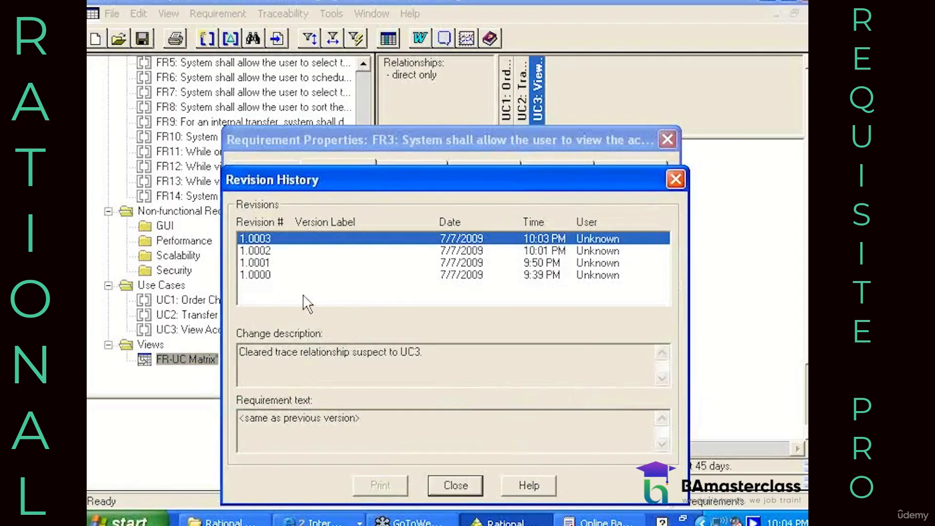
pyautogui.click(278, 281)
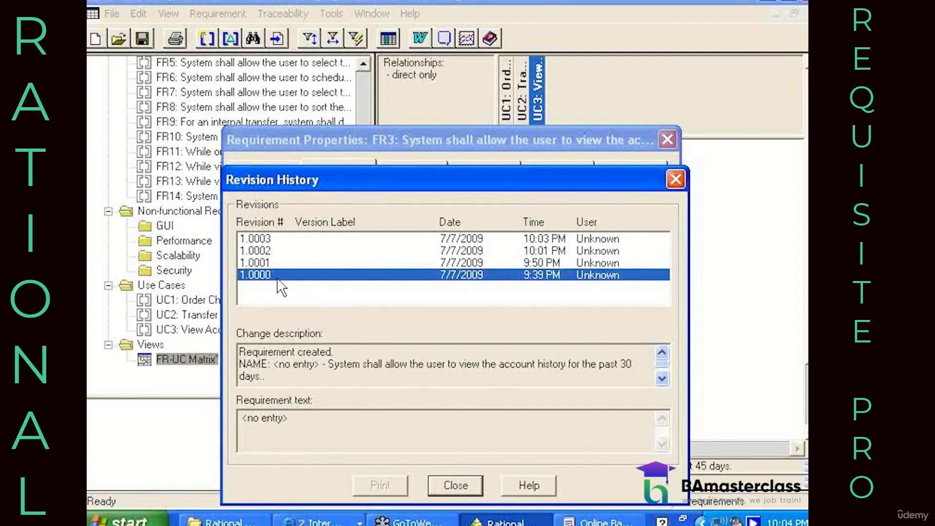
pyautogui.press('Up')
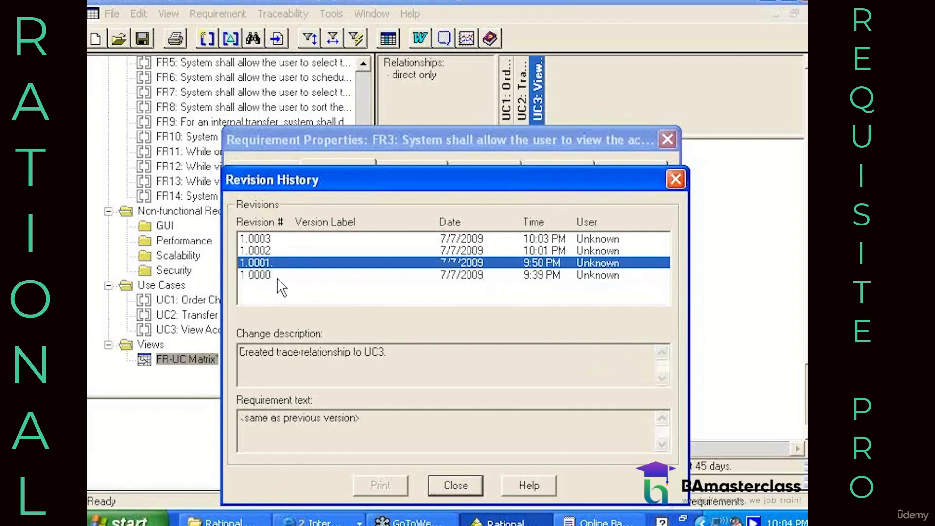
pyautogui.press('Up')
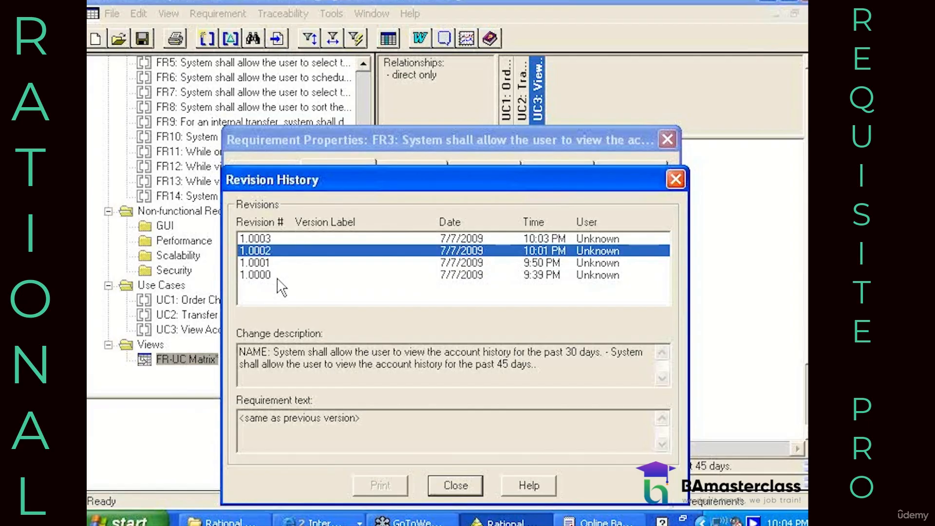
pyautogui.press('Up')
pyautogui.press('Down')
pyautogui.press('Up')
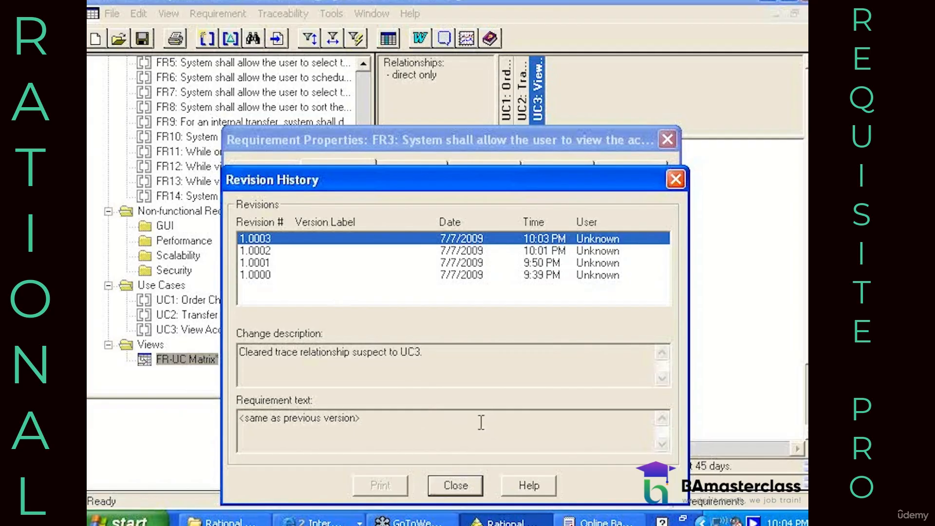
pyautogui.click(450, 485)
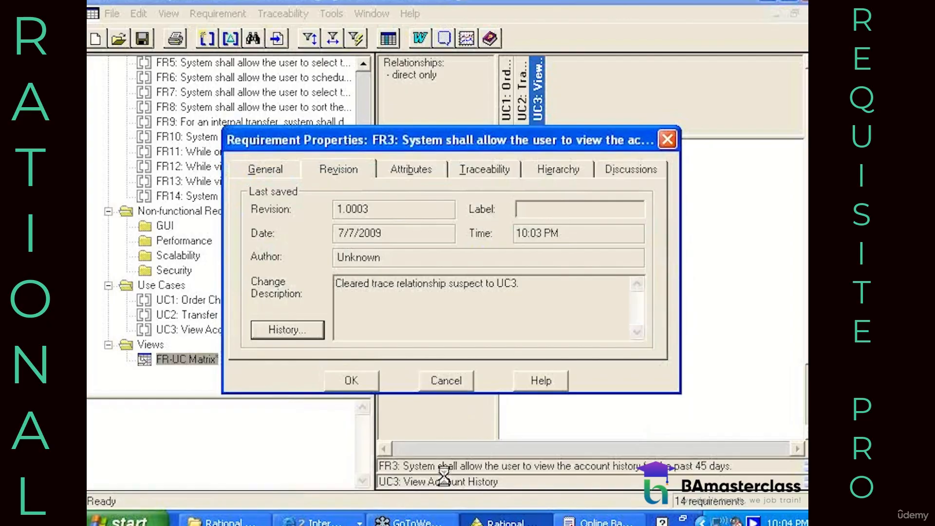
pyautogui.click(355, 385)
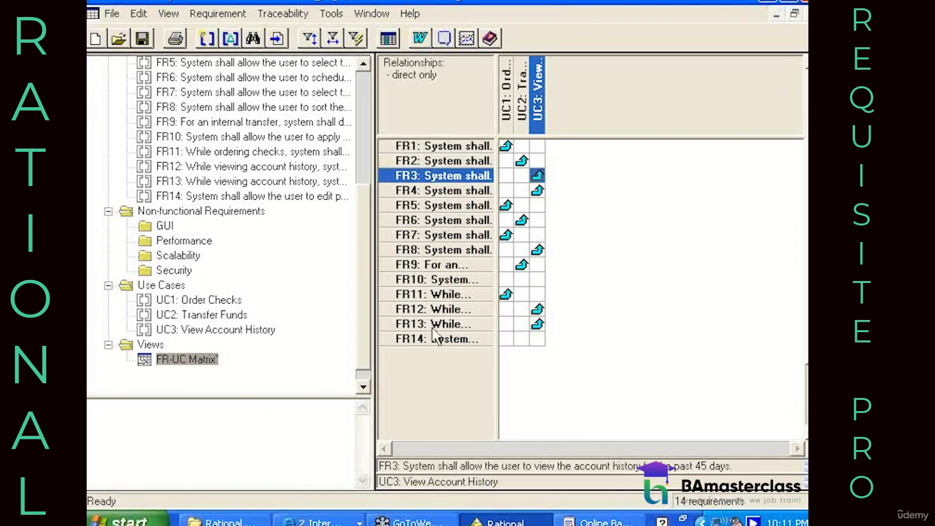
# Start a new view in the Views package and name it Traceability Tree - UC level
pyautogui.click(147, 344)
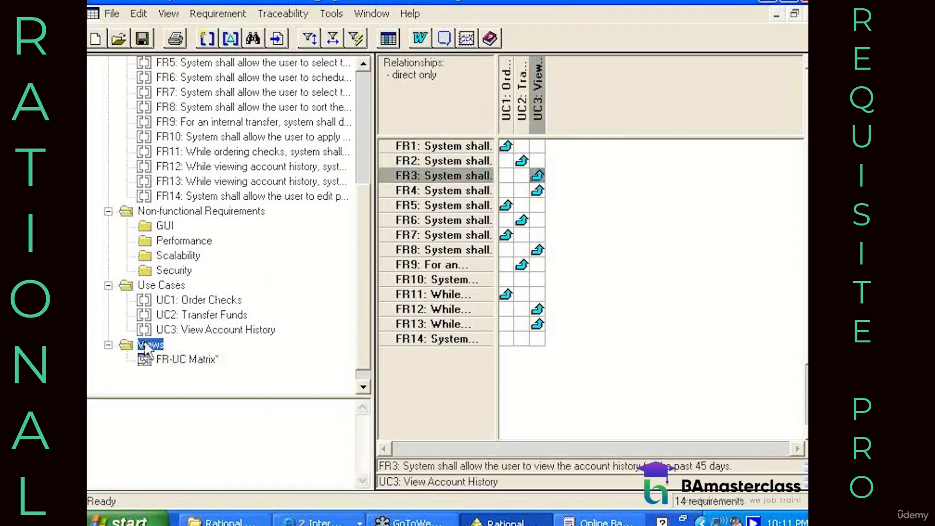
pyautogui.rightClick(160, 346)
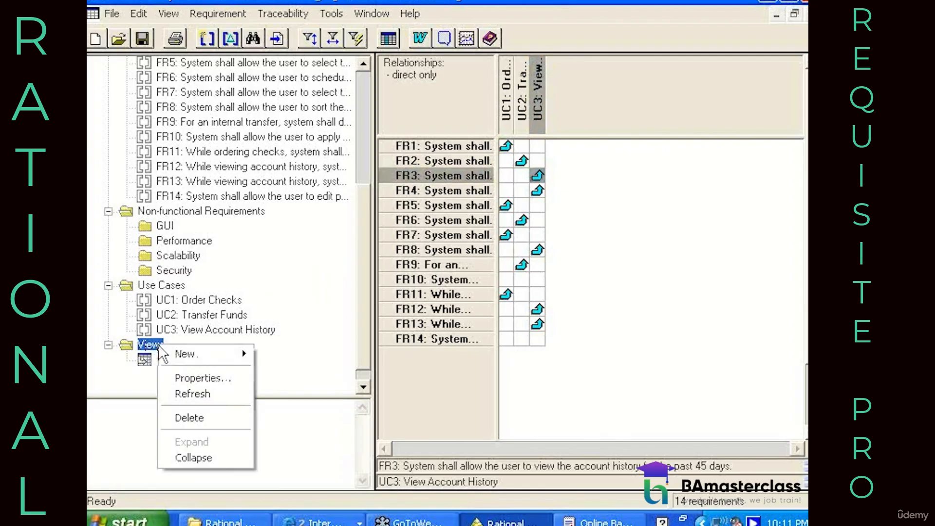
pyautogui.moveTo(166, 354)
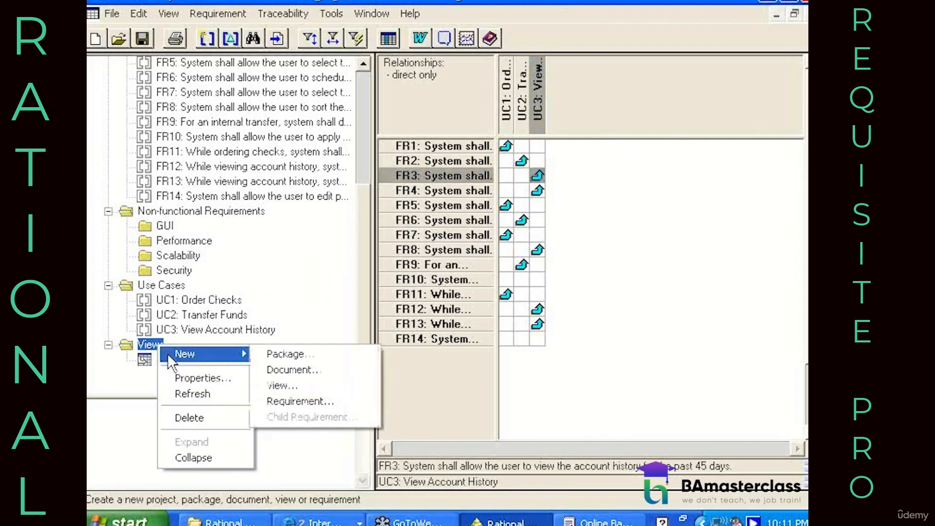
pyautogui.click(292, 385)
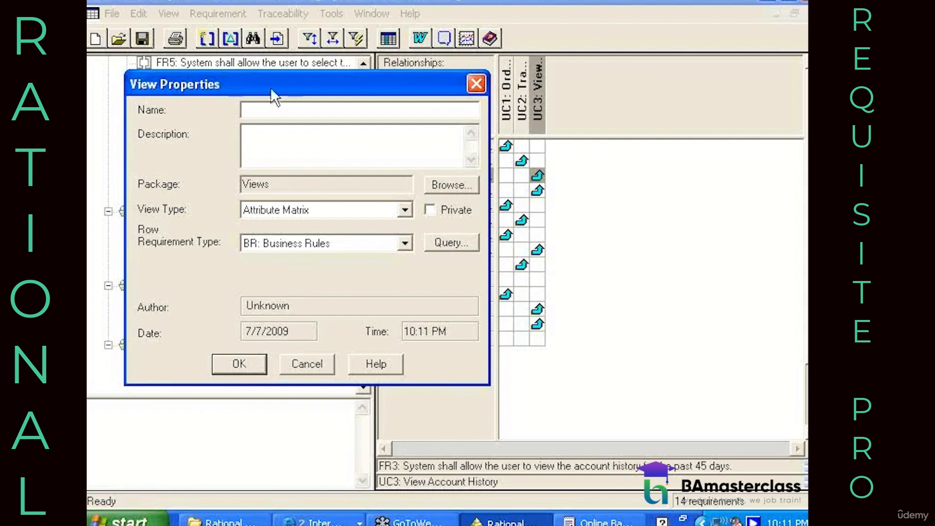
pyautogui.moveTo(270, 87)
pyautogui.mouseDown()
pyautogui.moveTo(423, 157)
pyautogui.moveTo(478, 156)
pyautogui.moveTo(262, 81)
pyautogui.mouseUp()
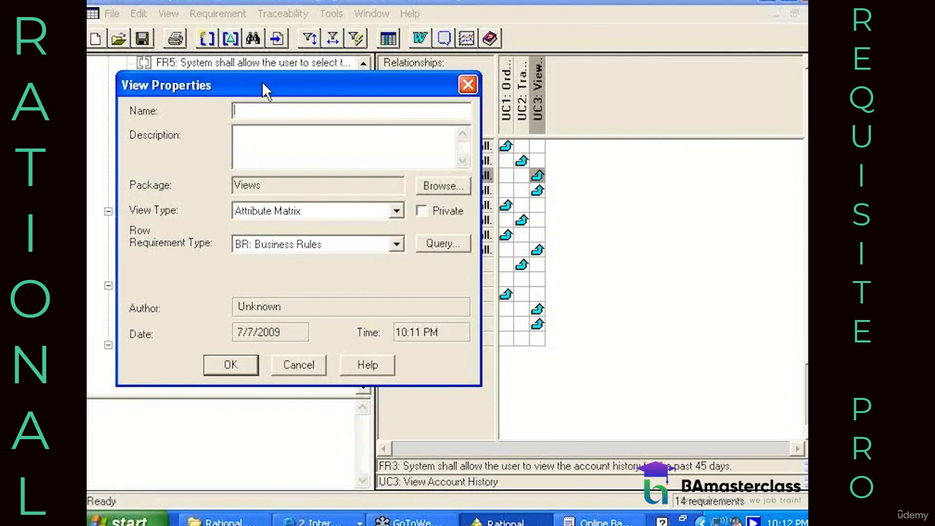
pyautogui.write('Traceab')
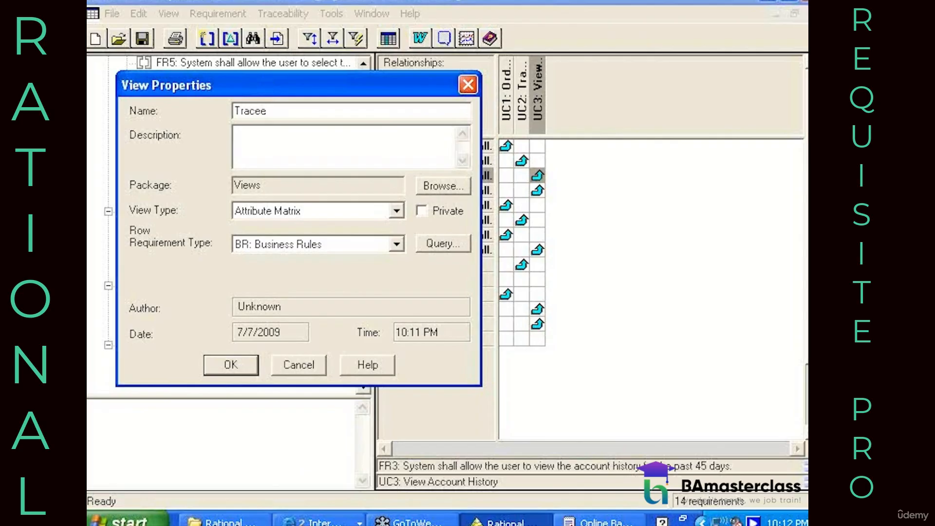
pyautogui.write('ility Trae')
pyautogui.write('- UC level')
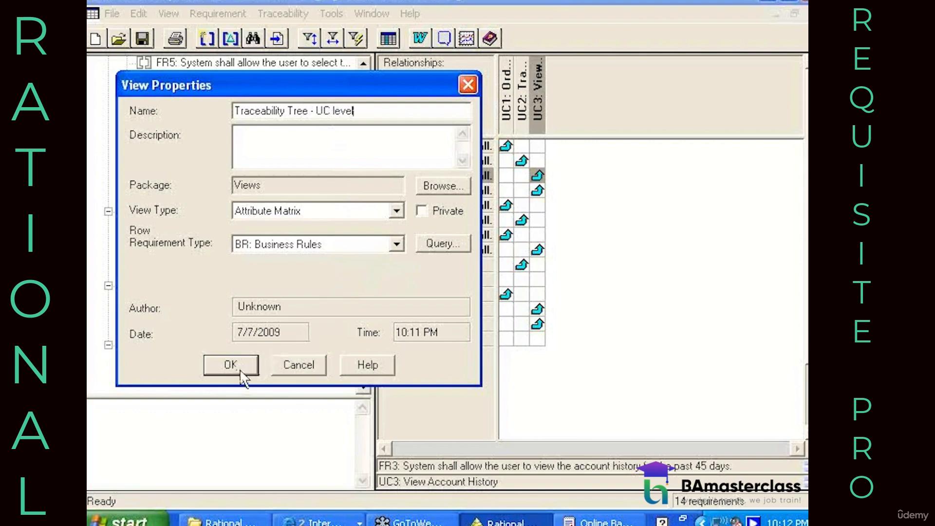
# Set the view type to Traceability Tree (Traced into) with UC: Use Cases as row requirement type, and create the view
pyautogui.click(292, 211)
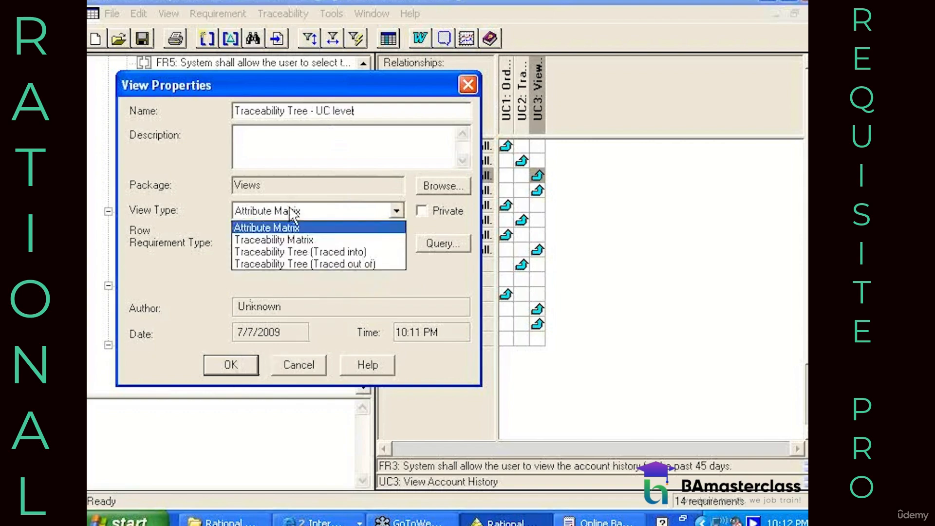
pyautogui.click(289, 251)
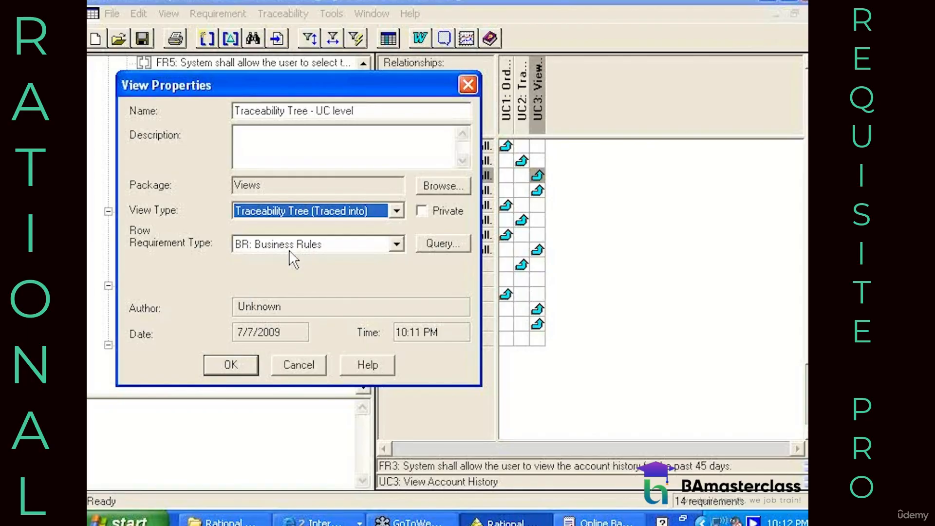
pyautogui.click(288, 250)
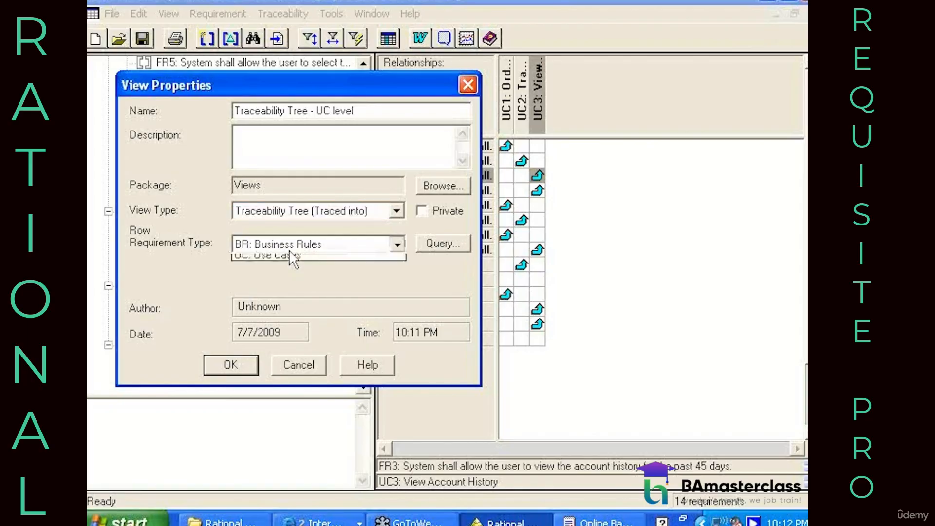
pyautogui.click(268, 335)
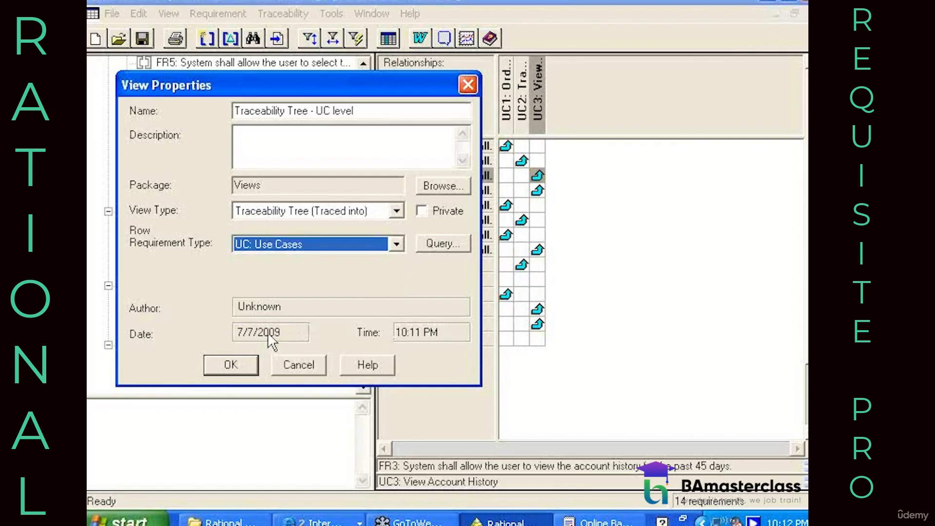
pyautogui.click(230, 362)
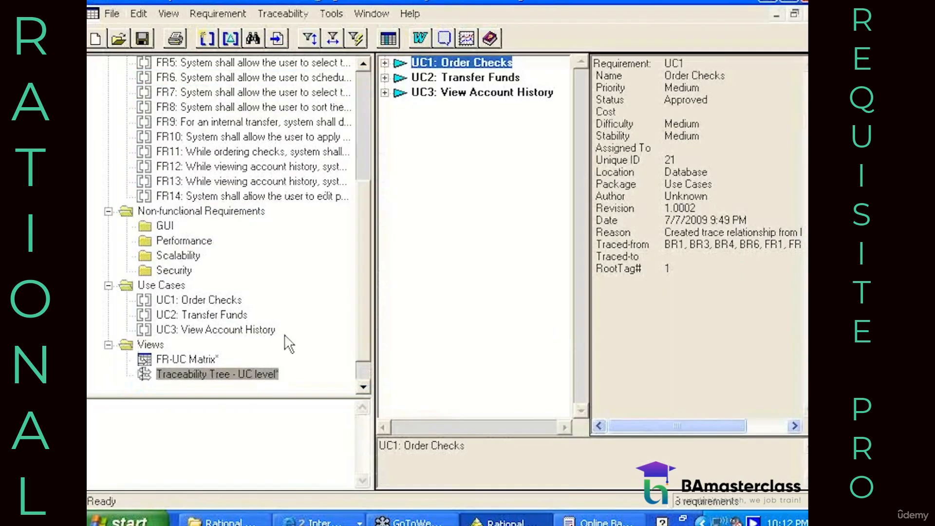
# Expand Order Checks, Transfer Funds and View Account History in the tree to examine the requirements traced into each use case
pyautogui.click(385, 62)
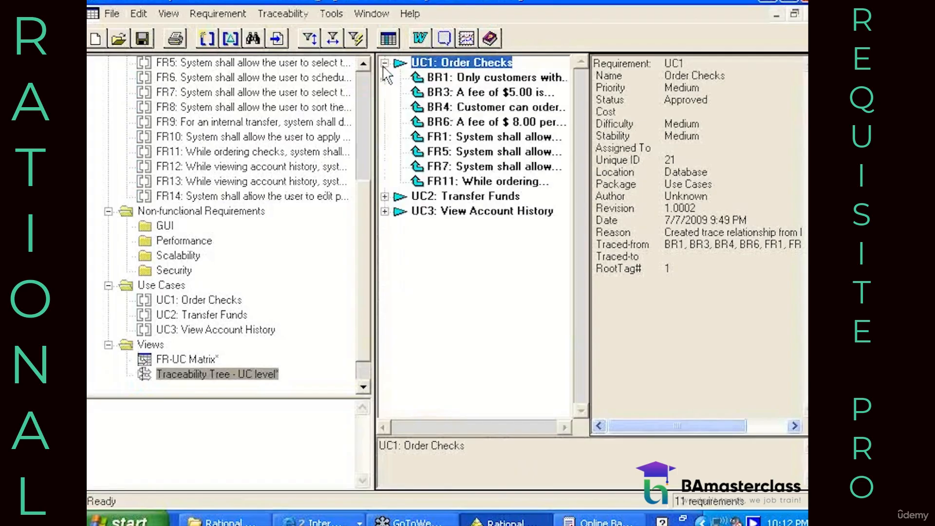
pyautogui.click(385, 196)
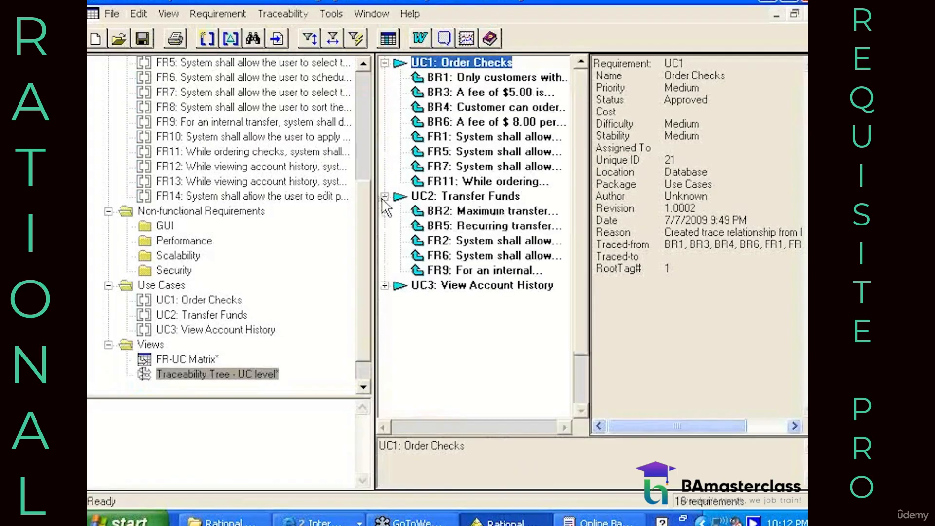
pyautogui.click(385, 285)
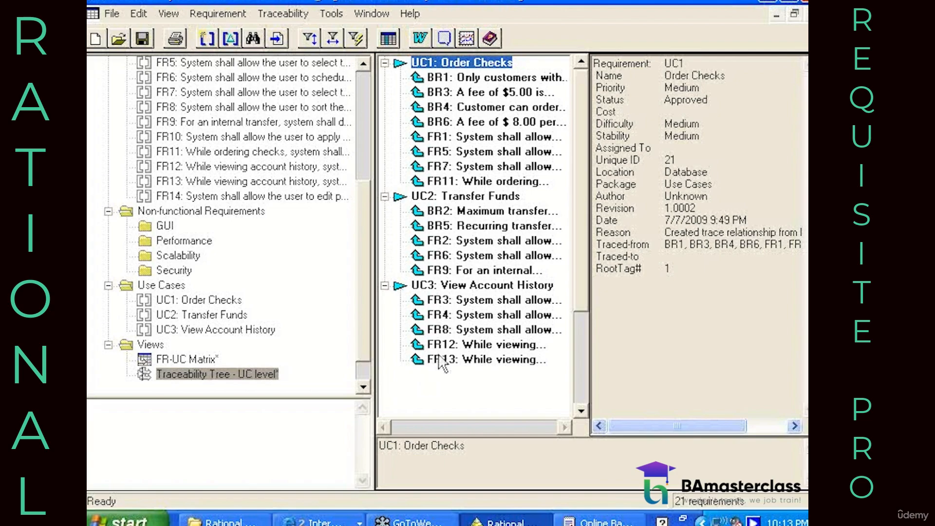
# Start another new view in the Views package and name it TraceabilityTree - FR level
pyautogui.click(144, 348)
pyautogui.rightClick(146, 348)
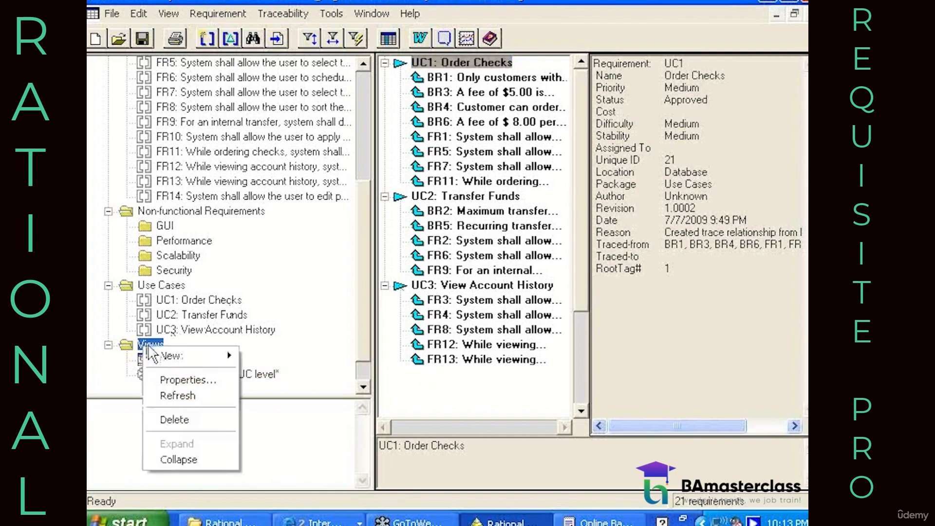
pyautogui.moveTo(221, 354)
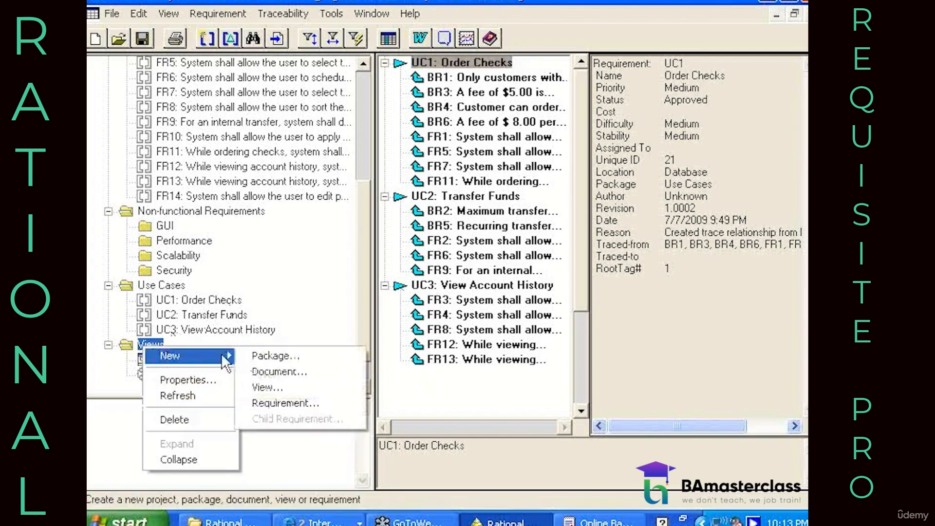
pyautogui.click(256, 382)
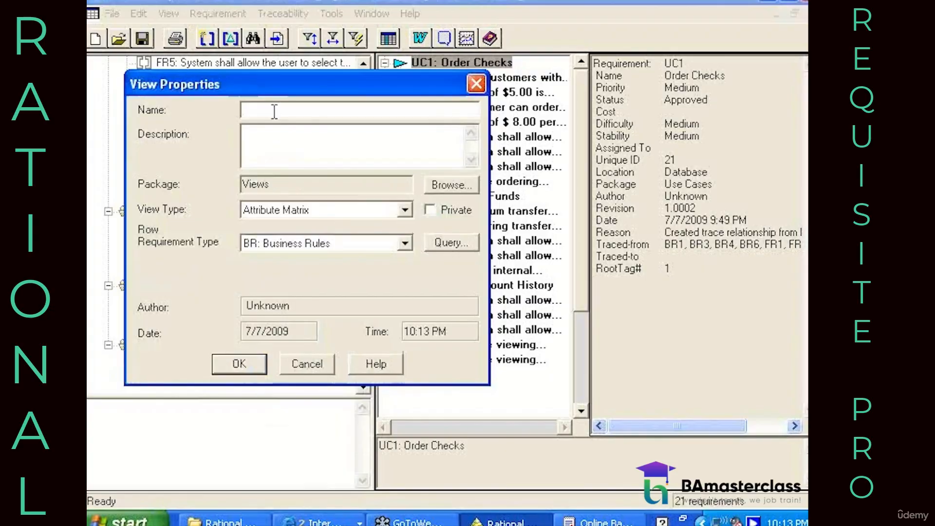
pyautogui.write('Traceability')
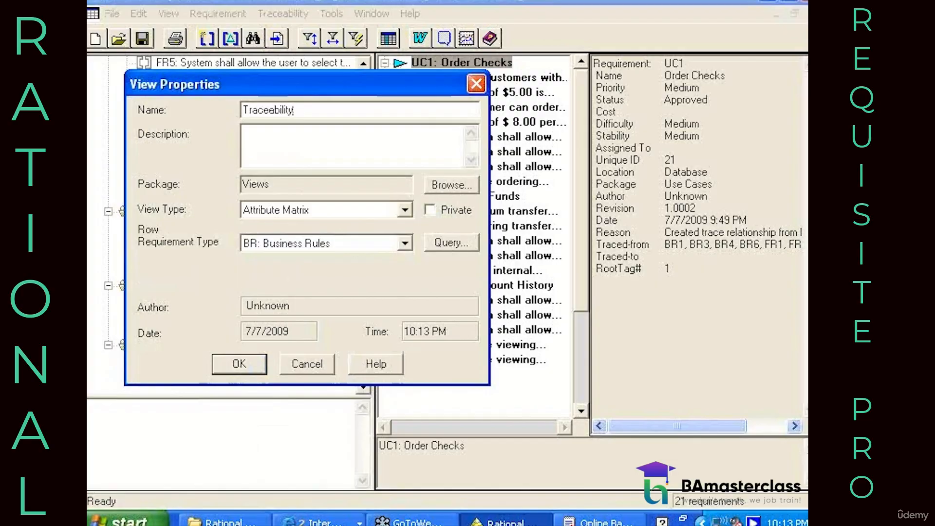
pyautogui.write(' Tree - FR')
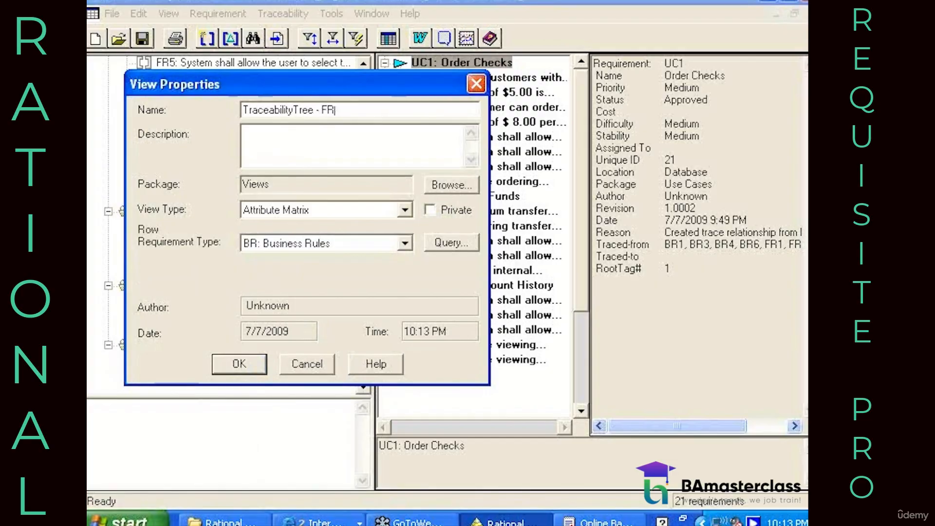
pyautogui.write(' level')
# Set the view type to Traceability Tree (Traced out of) with FR: Functional Requirements as row requirement type, and create the view
pyautogui.click(303, 210)
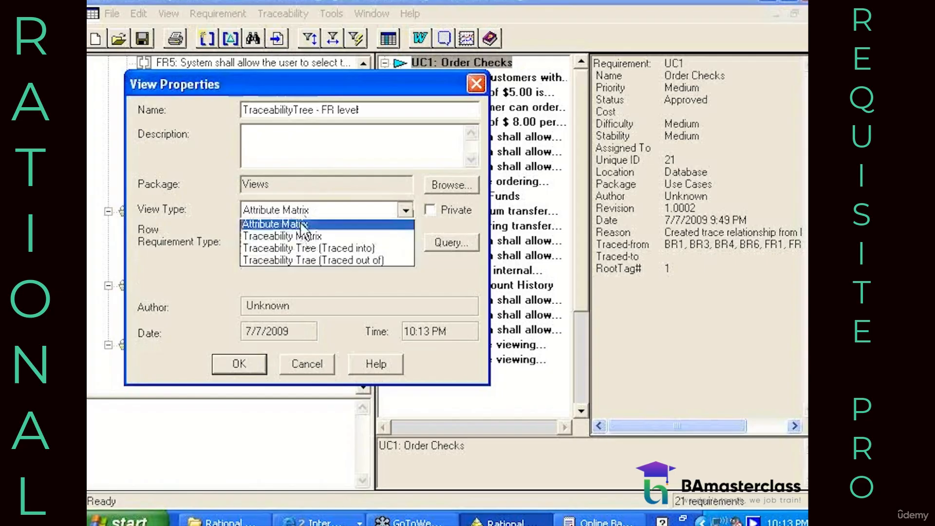
pyautogui.click(279, 249)
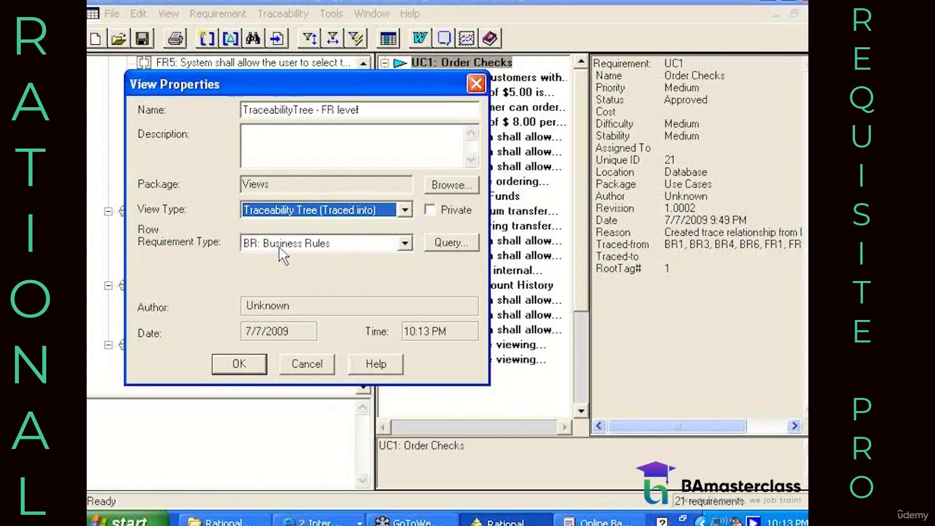
pyautogui.click(285, 211)
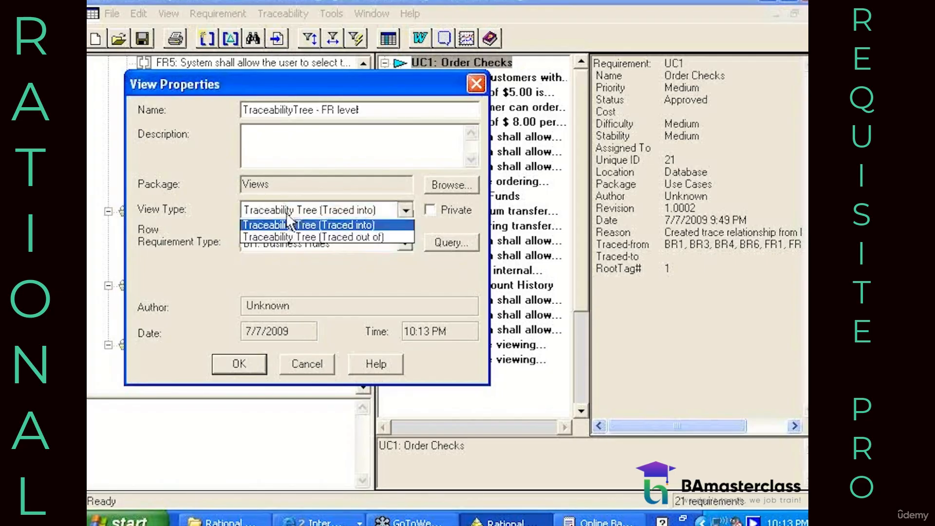
pyautogui.click(282, 263)
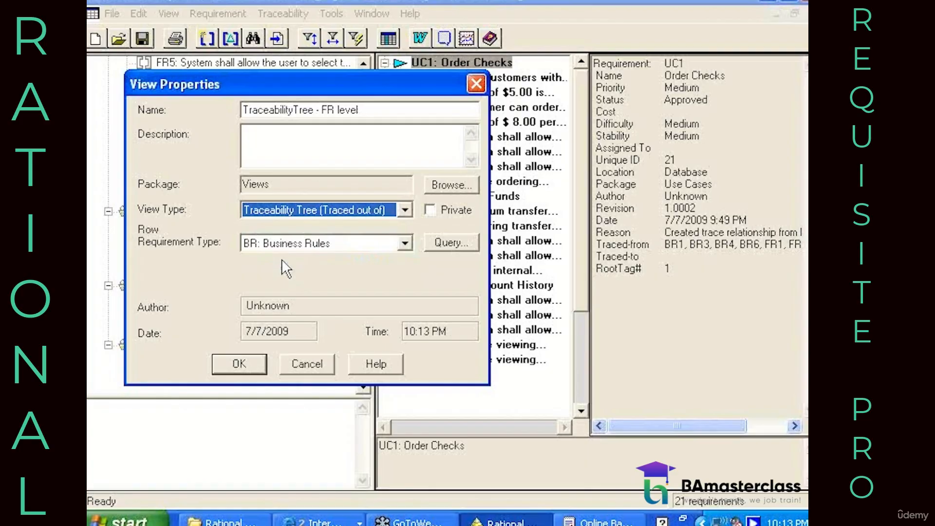
pyautogui.click(282, 245)
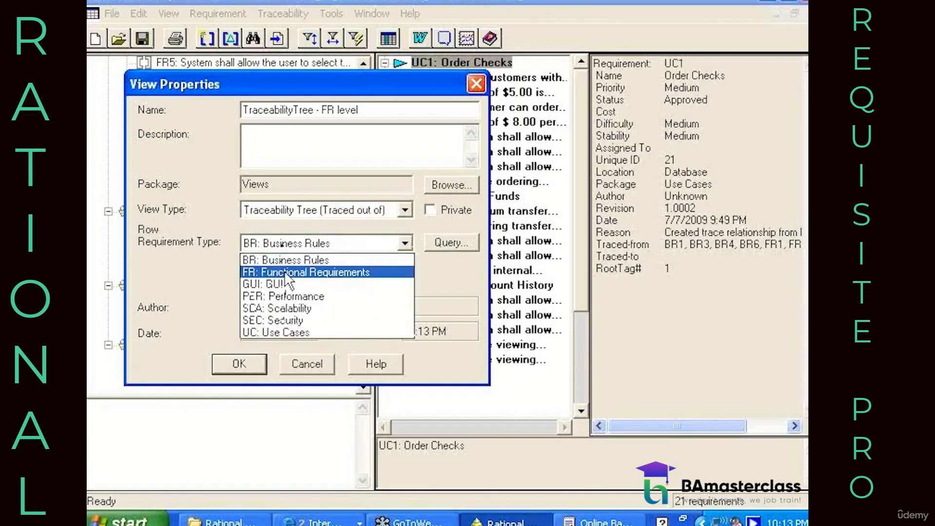
pyautogui.click(287, 272)
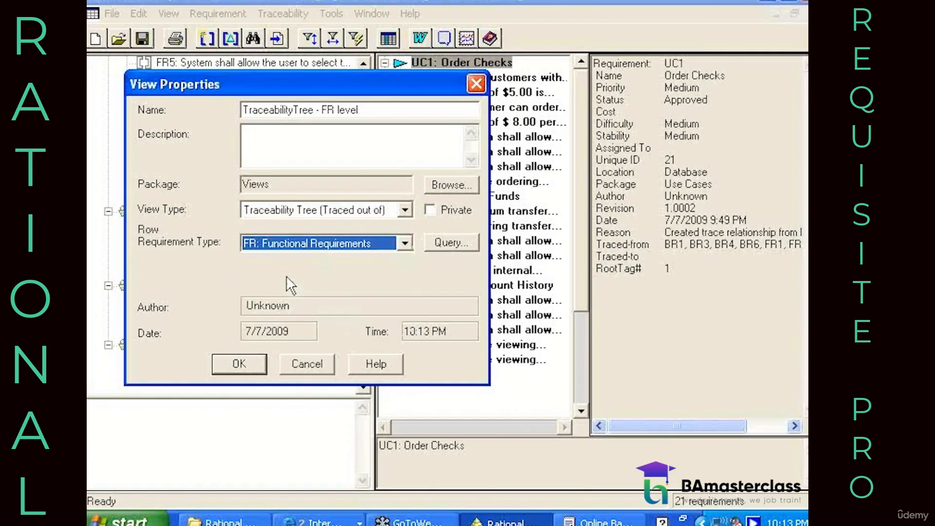
pyautogui.click(237, 370)
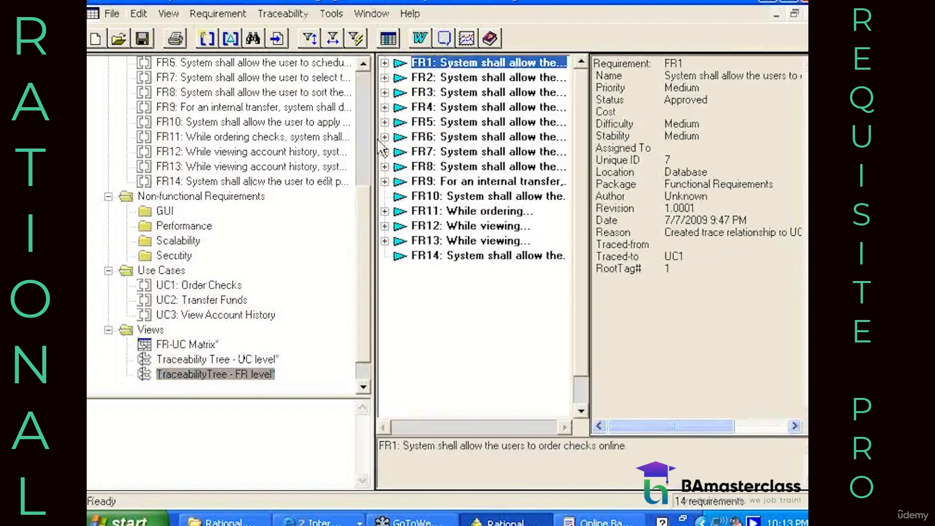
# Expand and collapse FR1, FR3, FR4 and FR13 in the tree to check which use case each one traces to
pyautogui.click(384, 64)
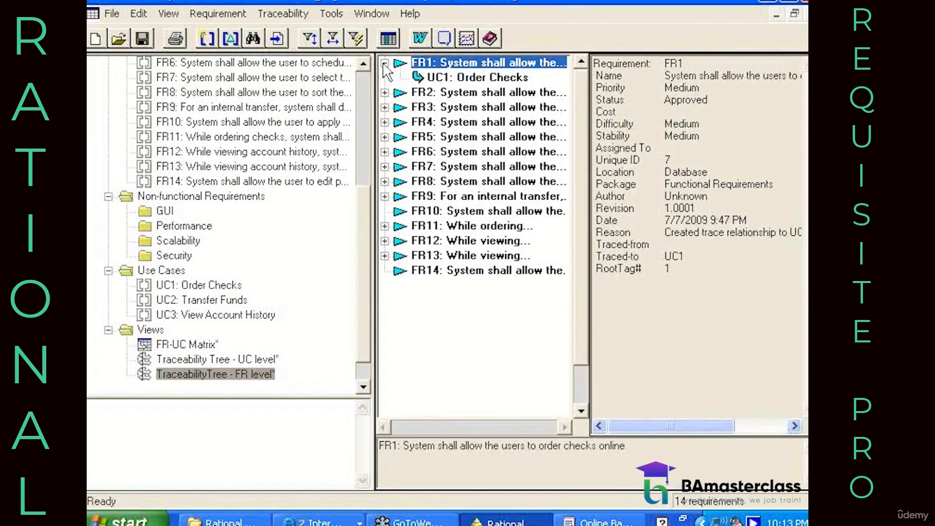
pyautogui.click(384, 63)
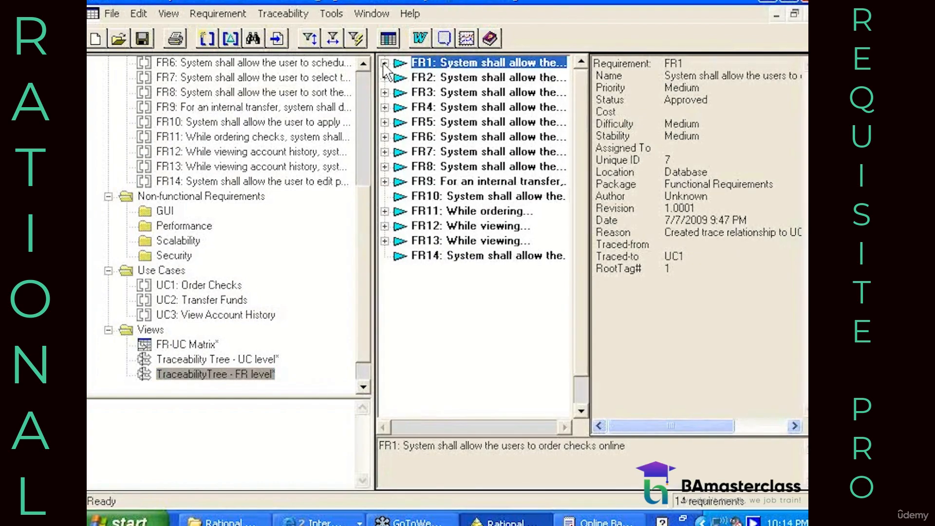
pyautogui.click(385, 92)
pyautogui.click(385, 92)
pyautogui.click(385, 107)
pyautogui.click(384, 107)
pyautogui.click(385, 241)
pyautogui.click(384, 241)
pyautogui.rightClick(156, 330)
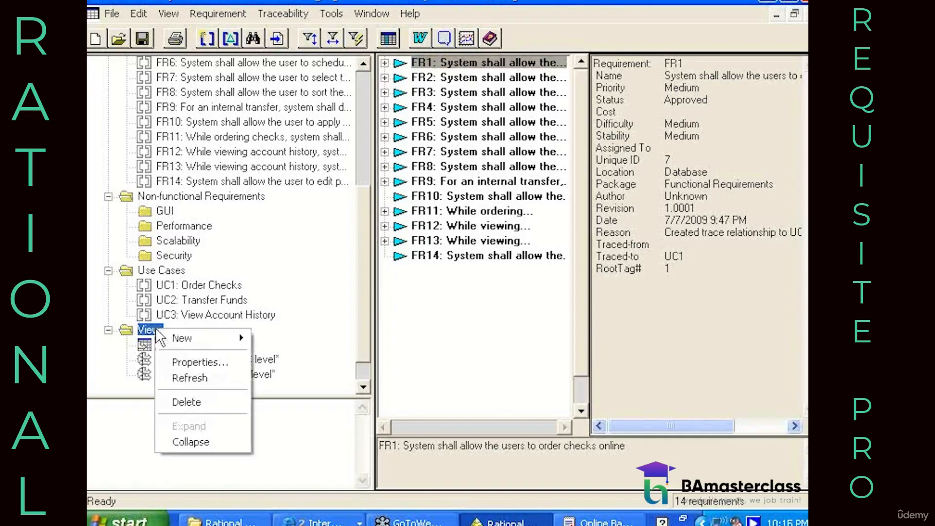
pyautogui.click(299, 335)
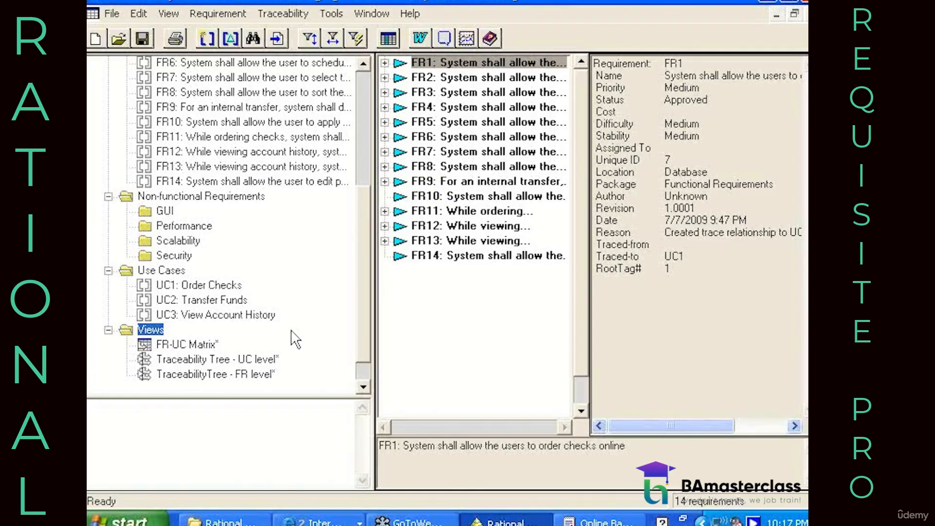
# Open the properties of FR12, examine its full list of attributes, and close them without changes
pyautogui.click(442, 229)
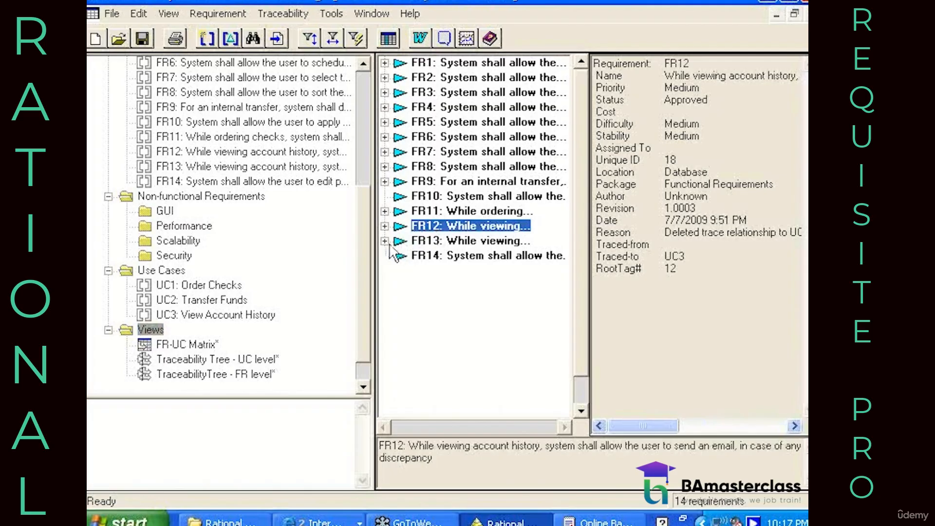
pyautogui.doubleClick(462, 234)
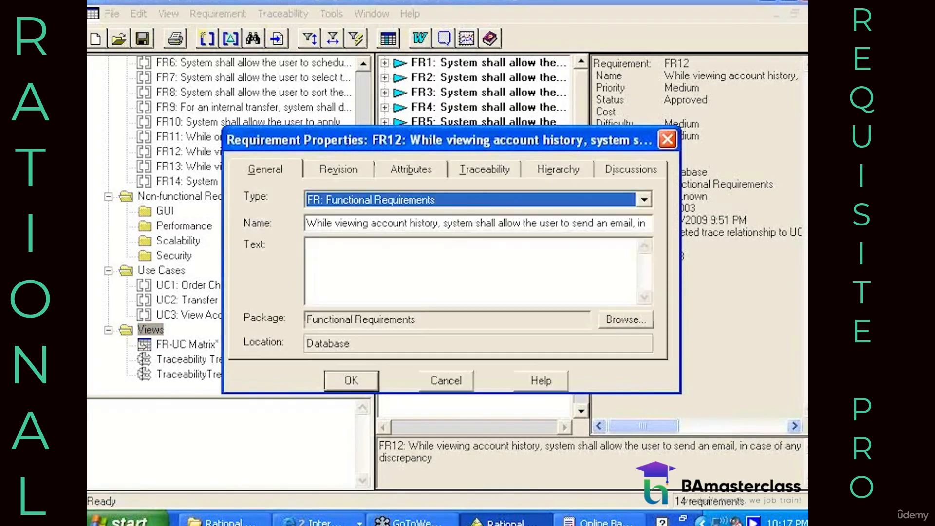
pyautogui.click(407, 173)
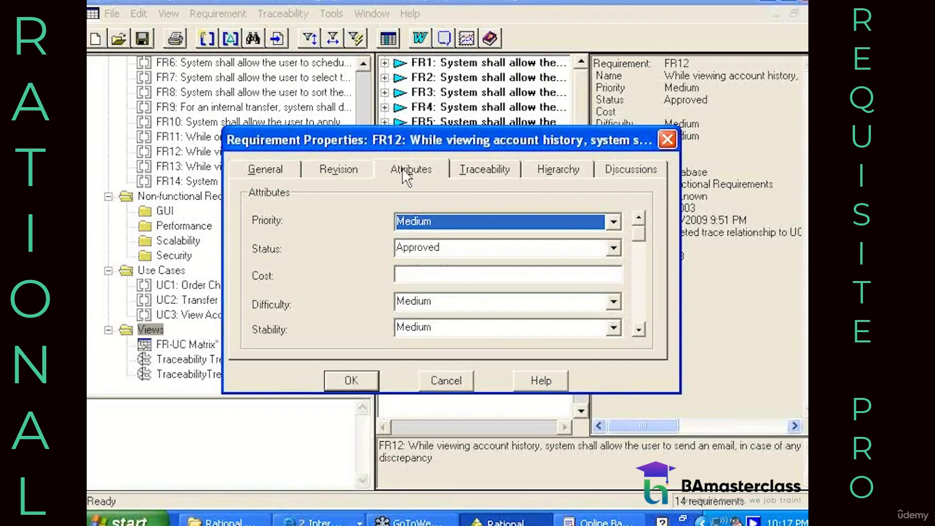
pyautogui.click(638, 330)
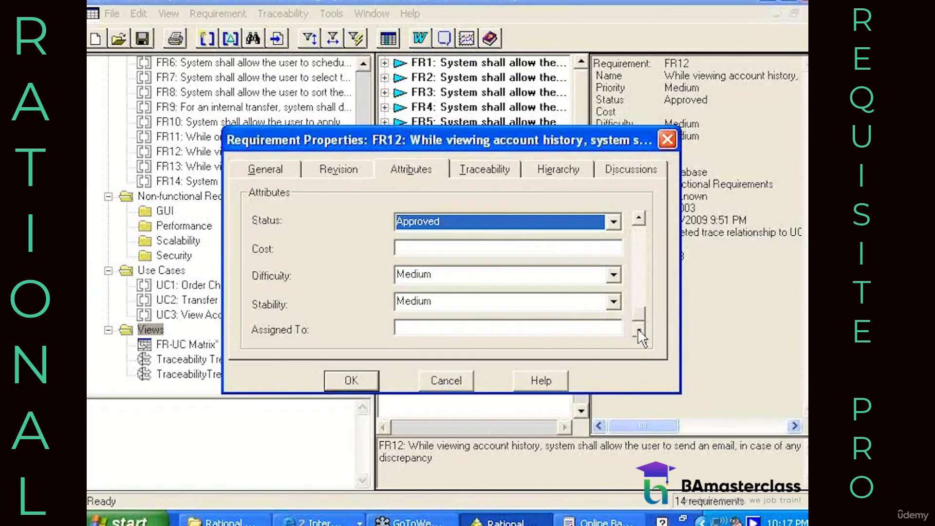
pyautogui.click(639, 220)
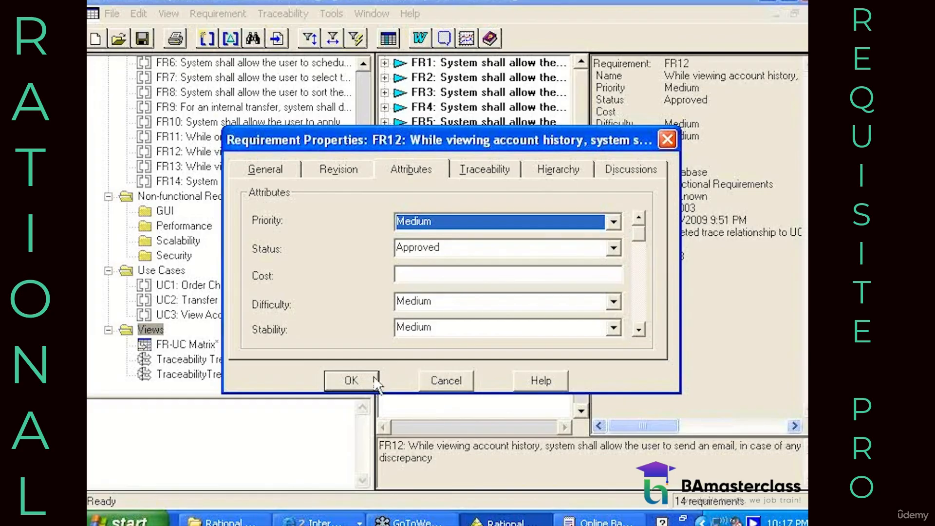
pyautogui.click(445, 381)
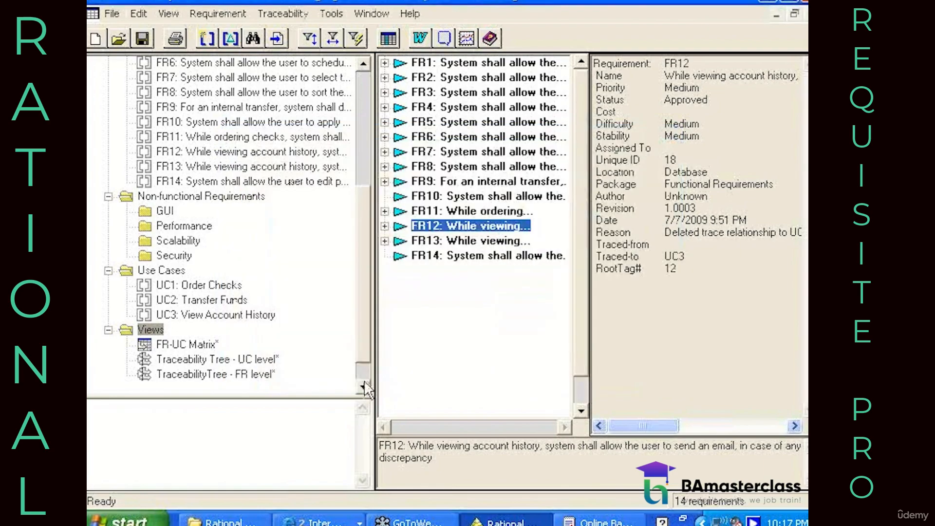
# Create an Attribute Matrix view named Attribute Matrix - FR in the Views package, with FR: Functional Requirements as row requirement type
pyautogui.click(149, 330)
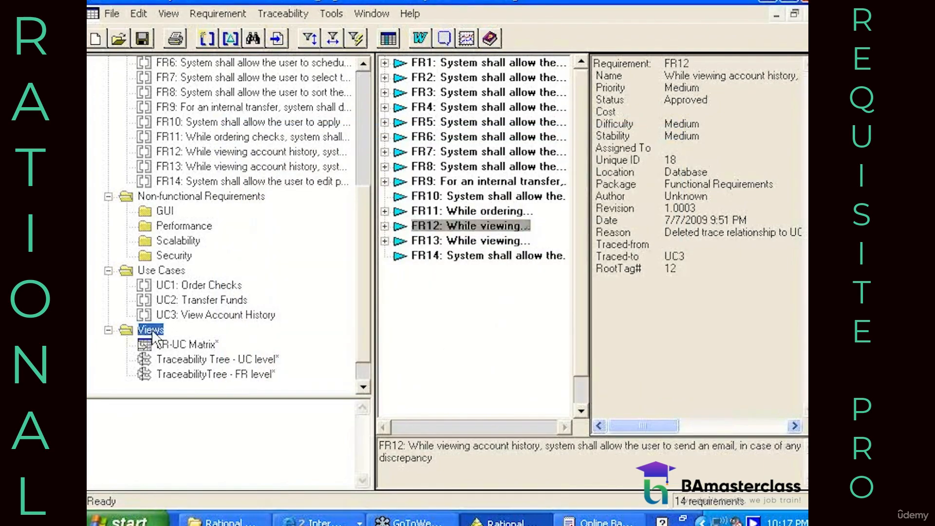
pyautogui.rightClick(148, 330)
pyautogui.moveTo(191, 341)
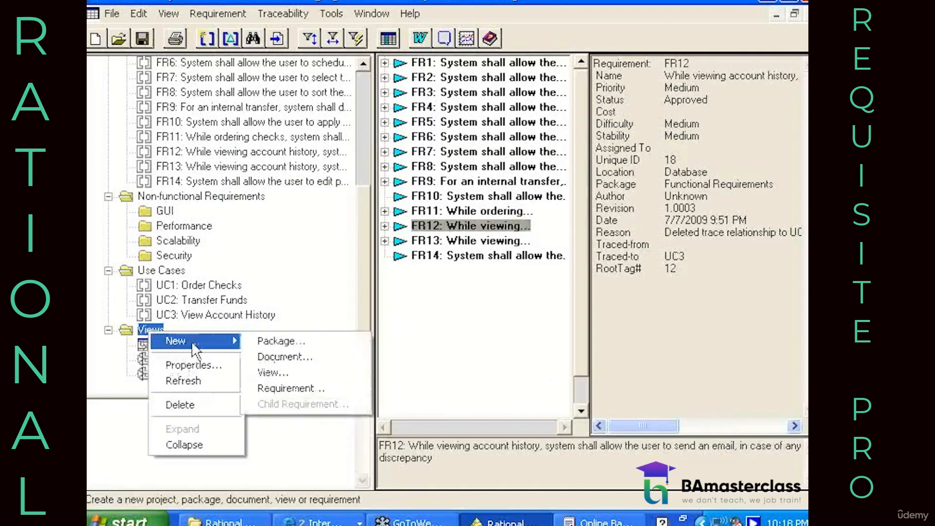
pyautogui.click(271, 372)
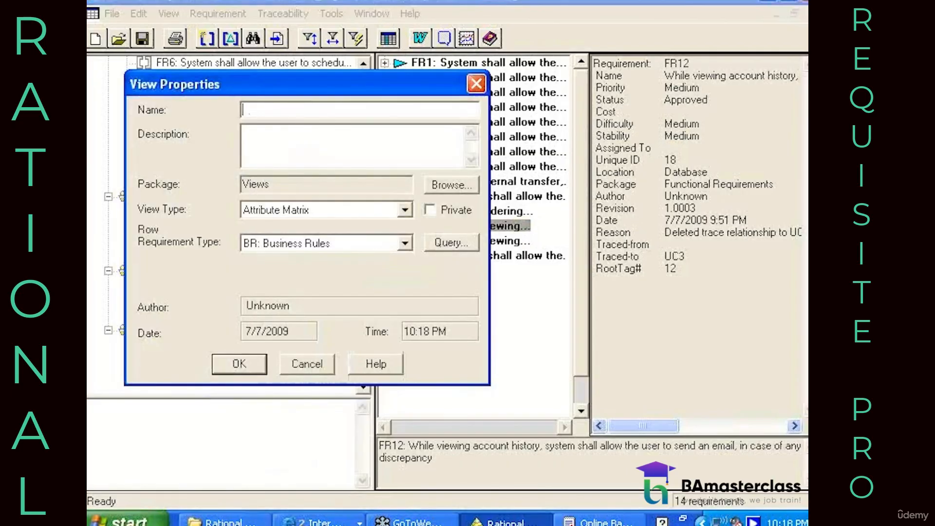
pyautogui.write('Attribute Matrix - FR')
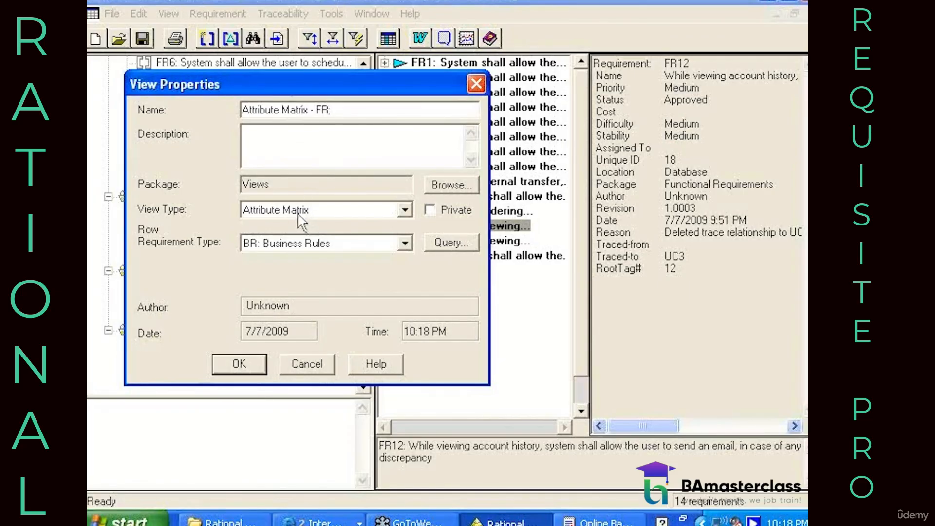
pyautogui.click(298, 249)
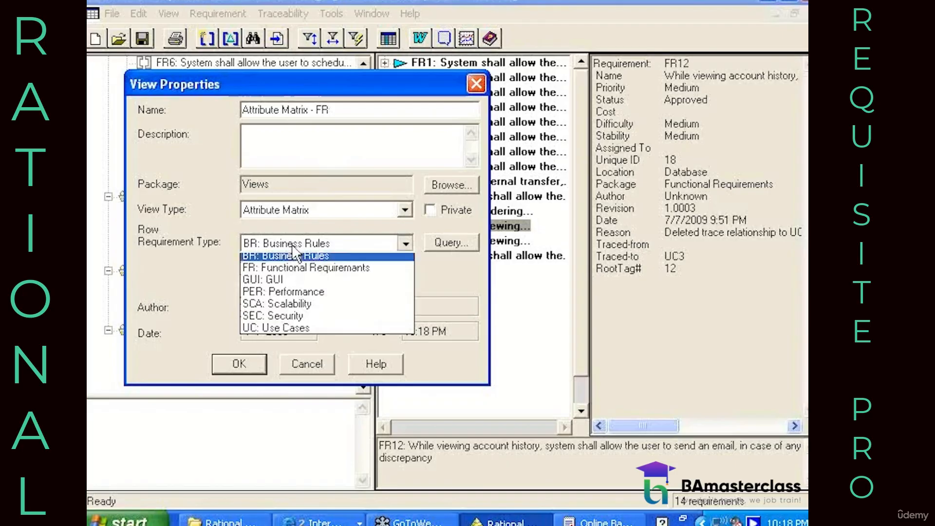
pyautogui.click(290, 268)
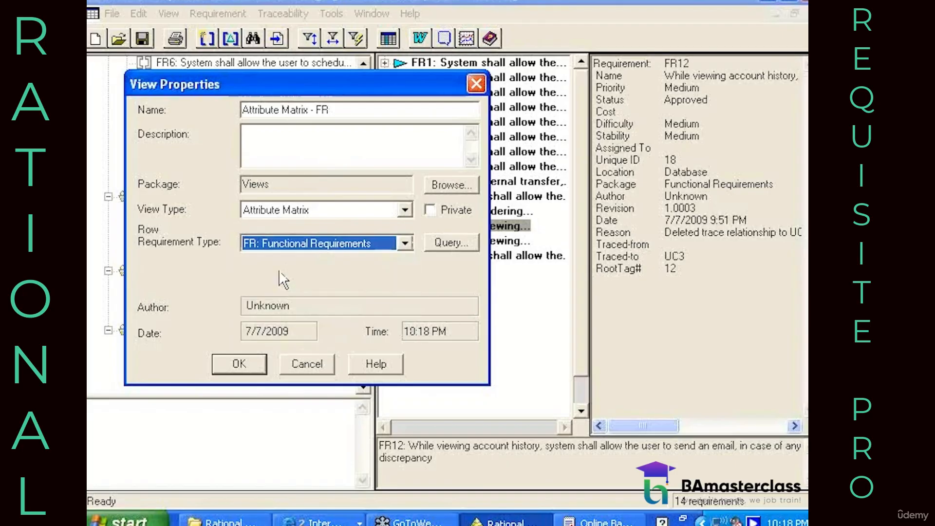
pyautogui.click(249, 364)
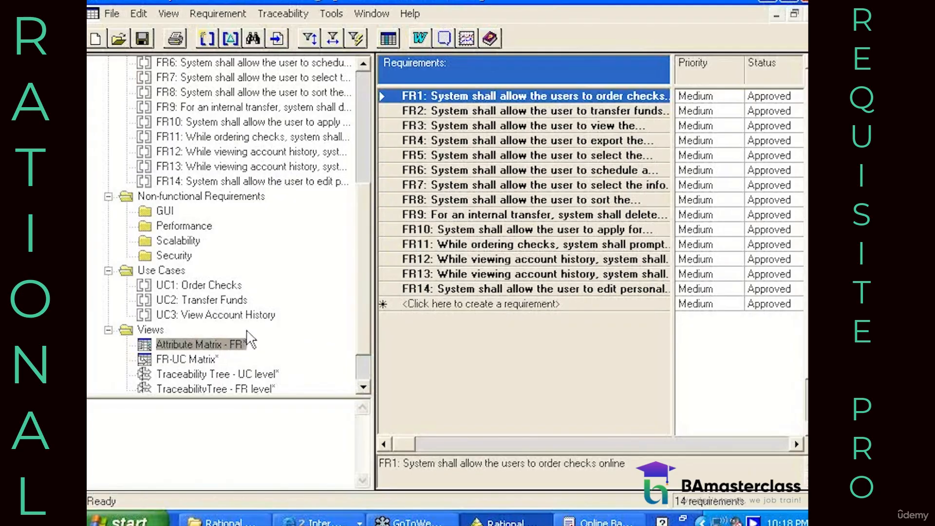
# Narrow the Requirements column of the attribute matrix to make room for the Cost, Difficulty and Stability columns
pyautogui.click(794, 441)
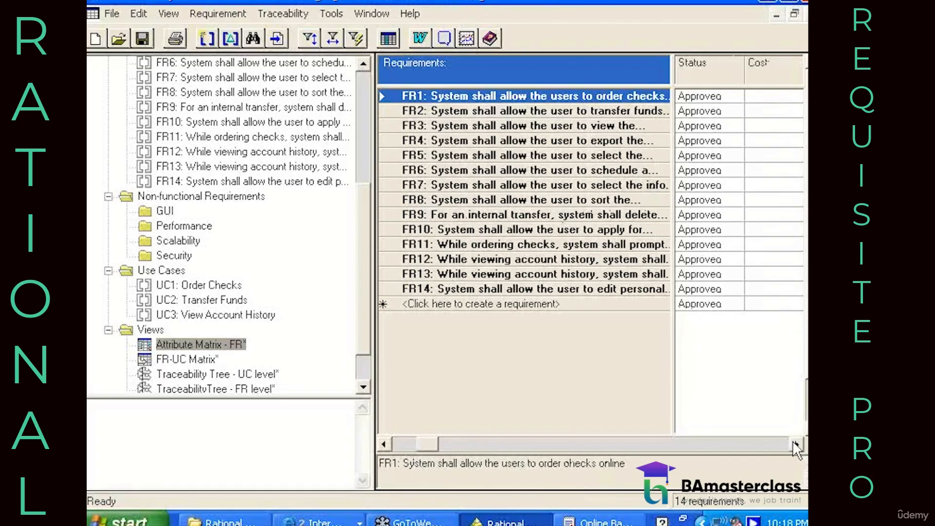
pyautogui.click(794, 441)
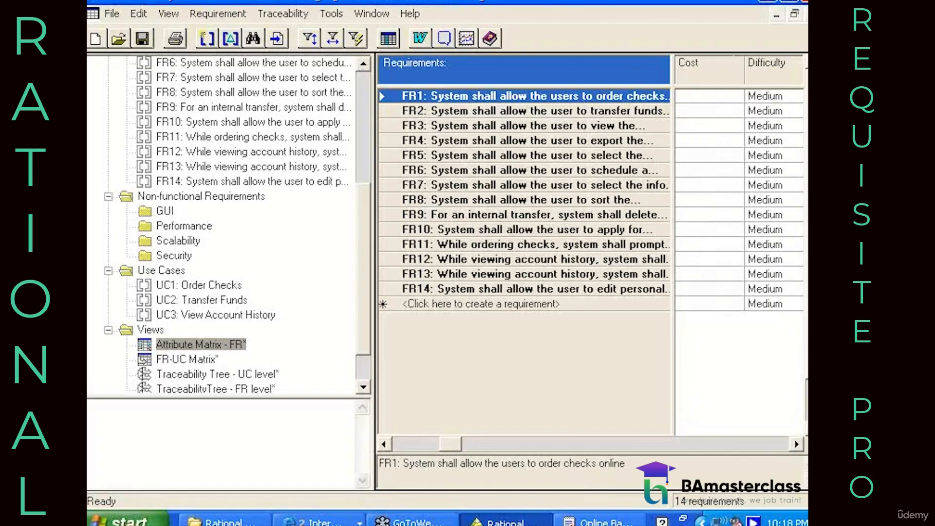
pyautogui.moveTo(672, 393); pyautogui.dragTo(563, 396)
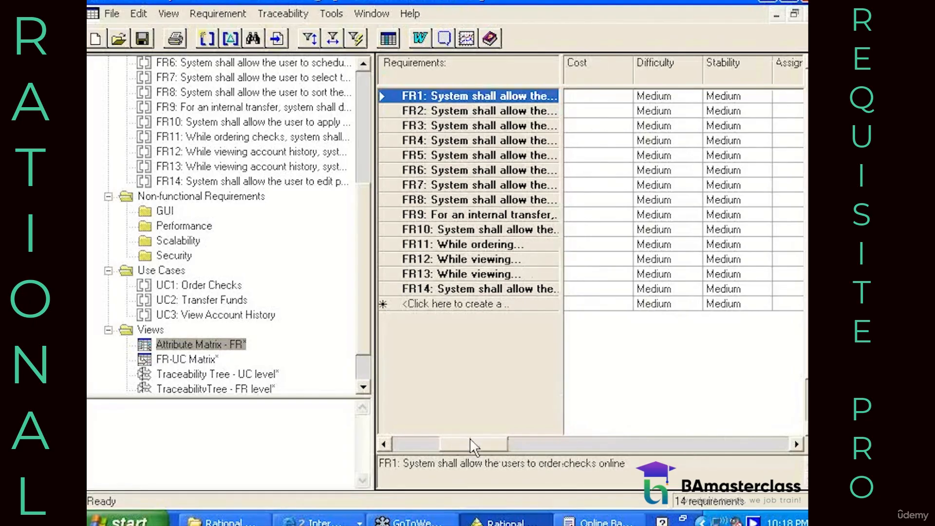
# Check the selectable Difficulty values for FR9 and Stability values for FR12 in the matrix, leaving both at Medium
pyautogui.click(665, 215)
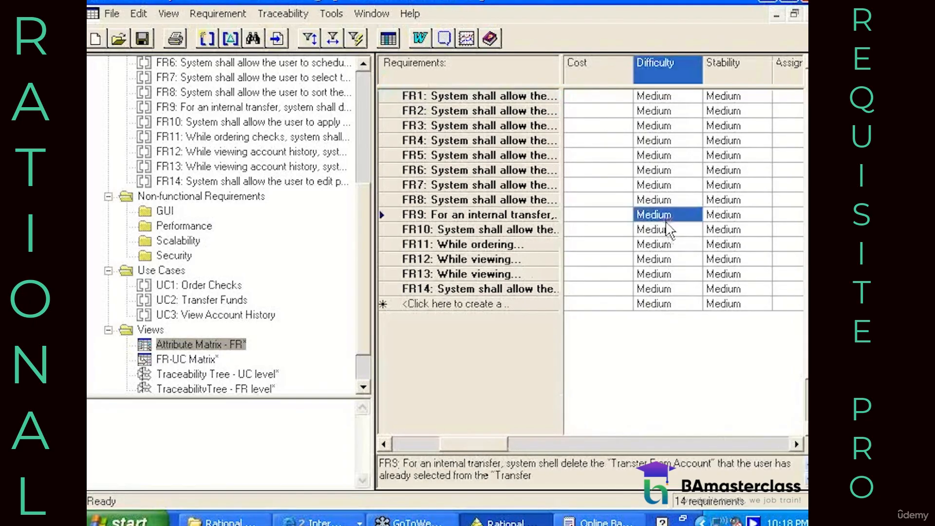
pyautogui.click(653, 216)
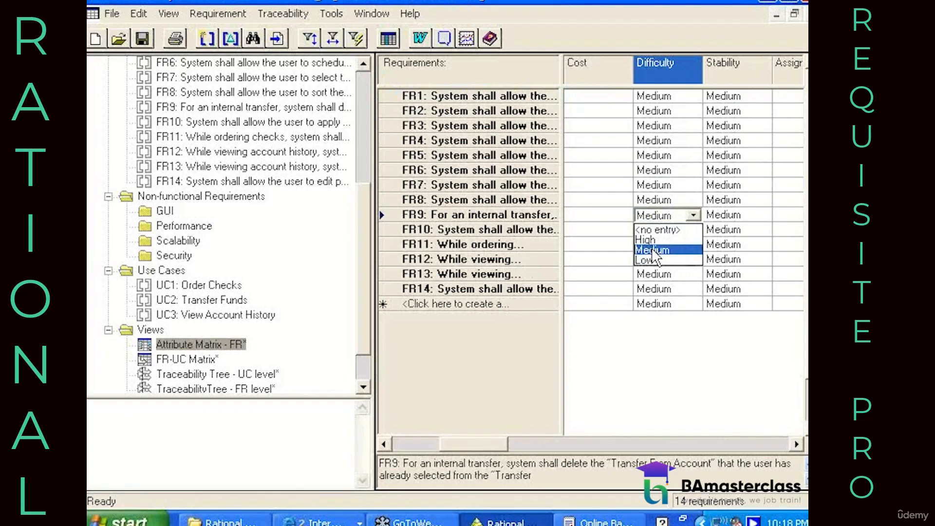
pyautogui.click(652, 250)
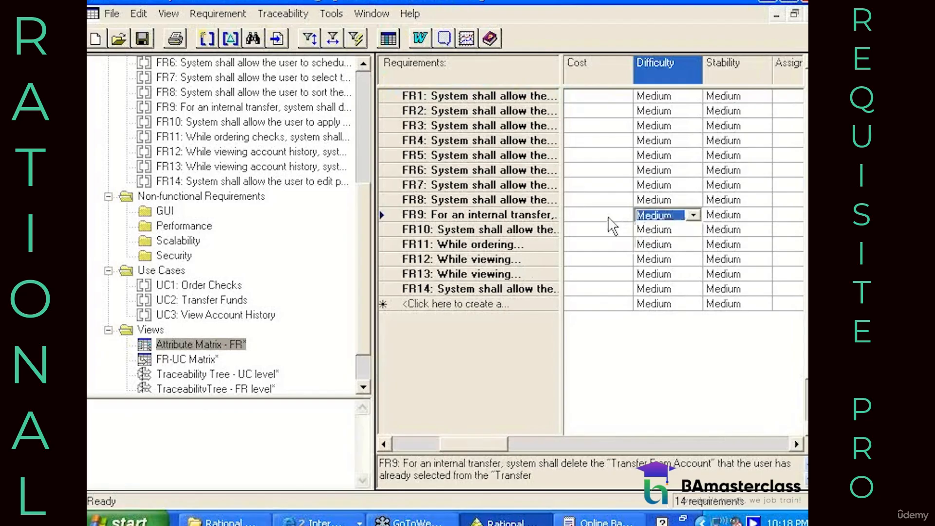
pyautogui.click(609, 325)
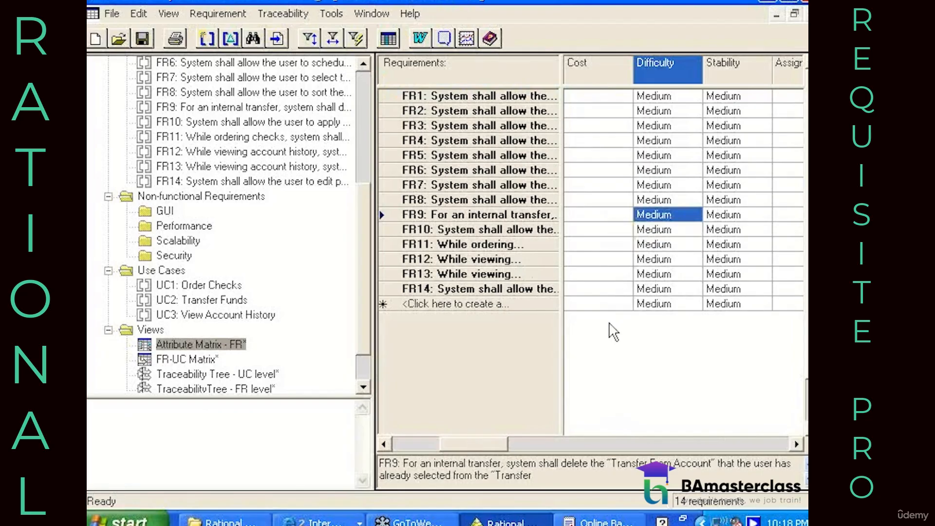
pyautogui.click(709, 261)
pyautogui.click(708, 261)
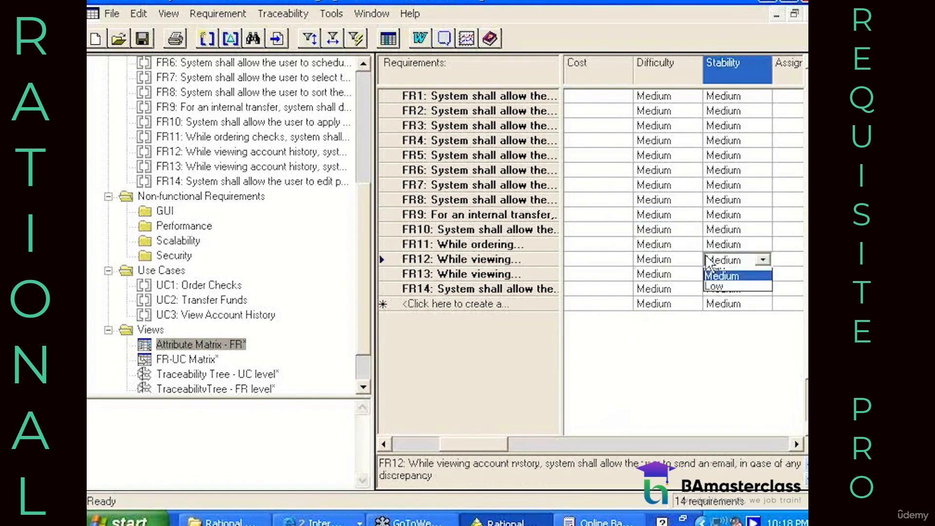
pyautogui.click(692, 270)
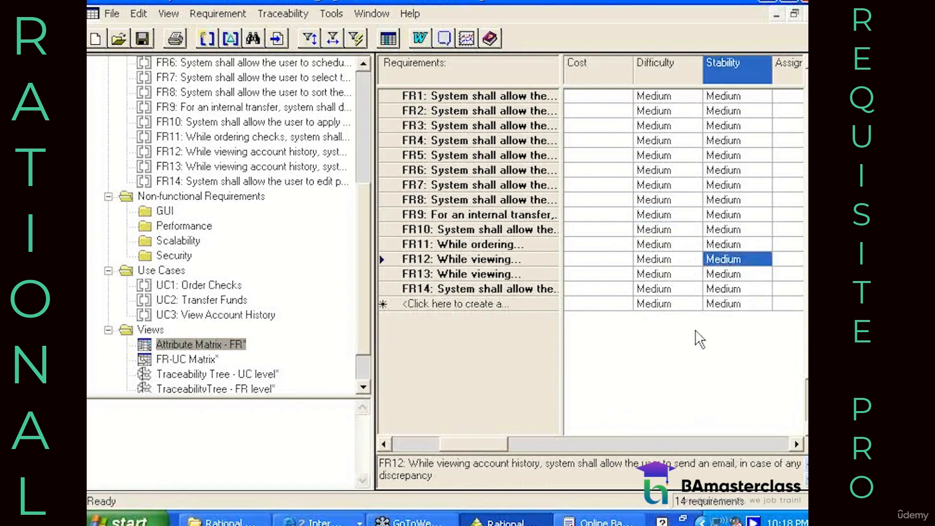